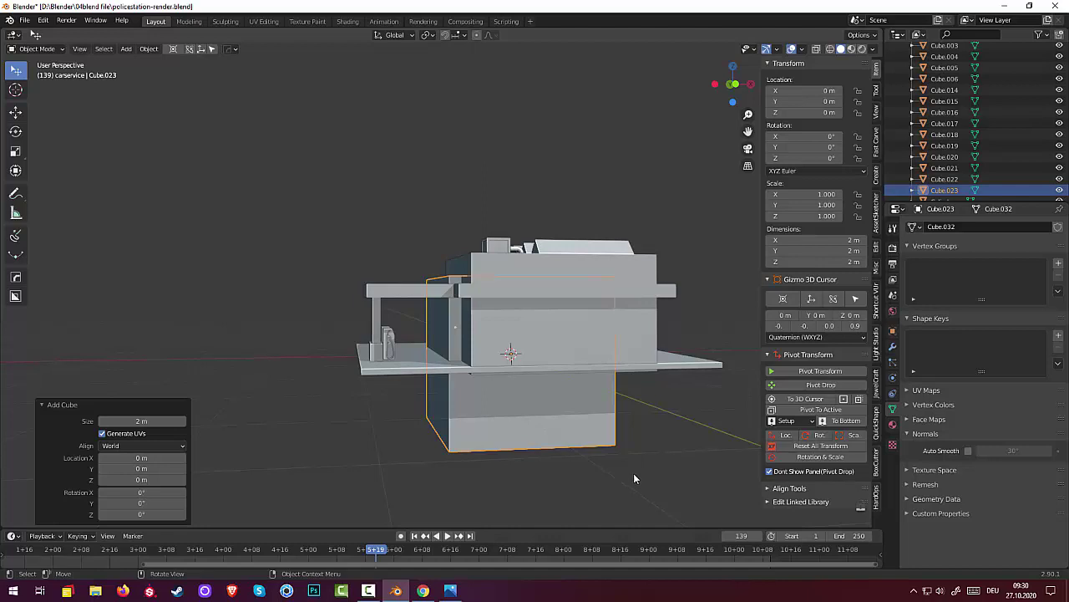
- Scale the new cube uniformly to about 0.292 and move it along X by about -1.68 m toward the fuel pumps
key(s)
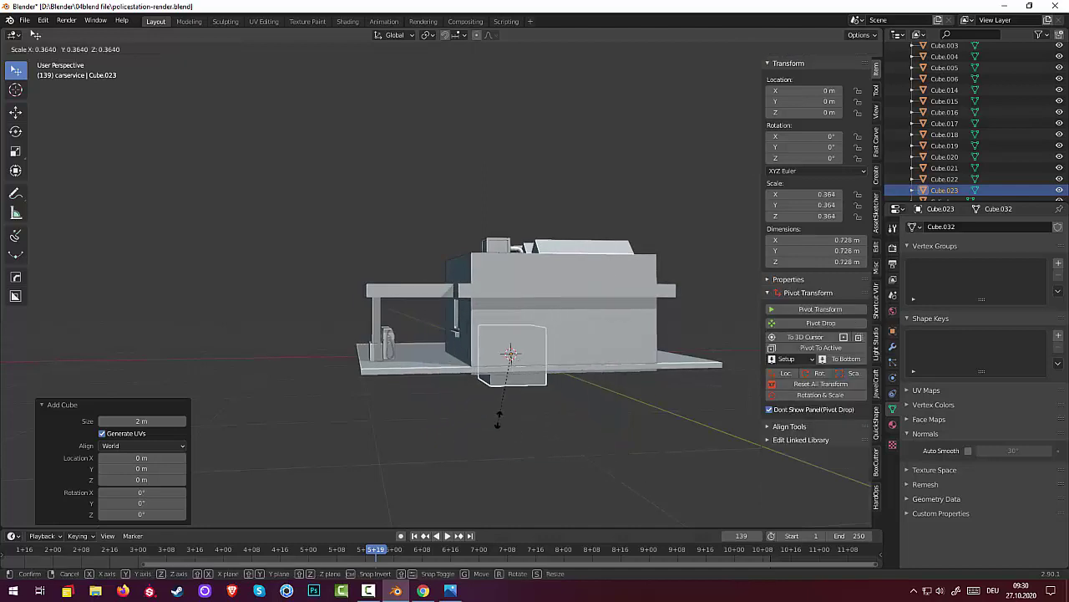
click(526, 410)
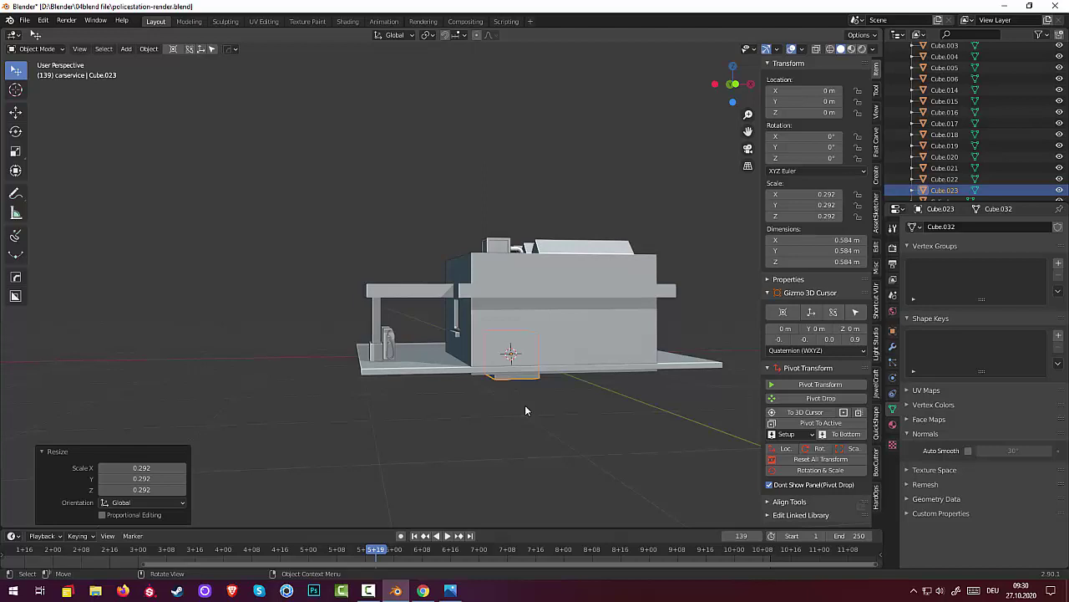
key(g)
key(x)
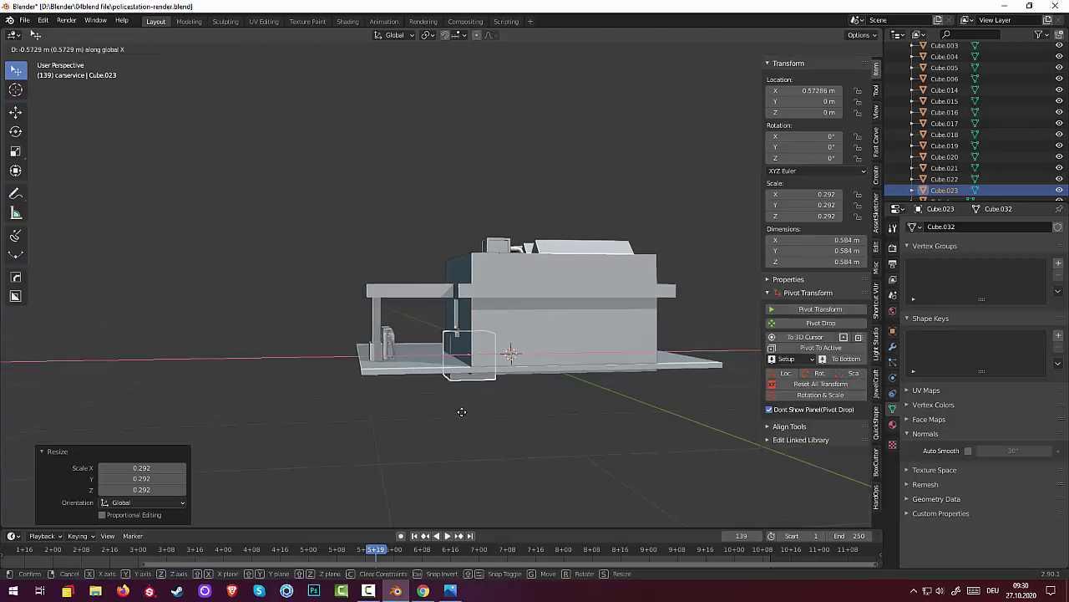
click(398, 426)
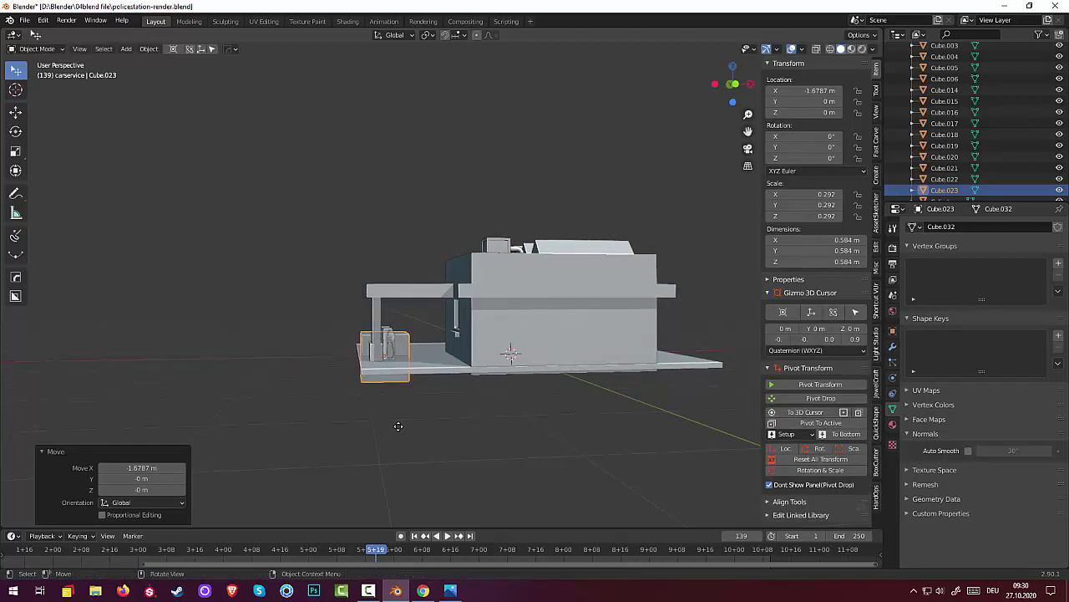
- Move the cube along Y by about -0.70 m so it lines up with the fuel pumps
middle_drag(397, 426, 553, 434)
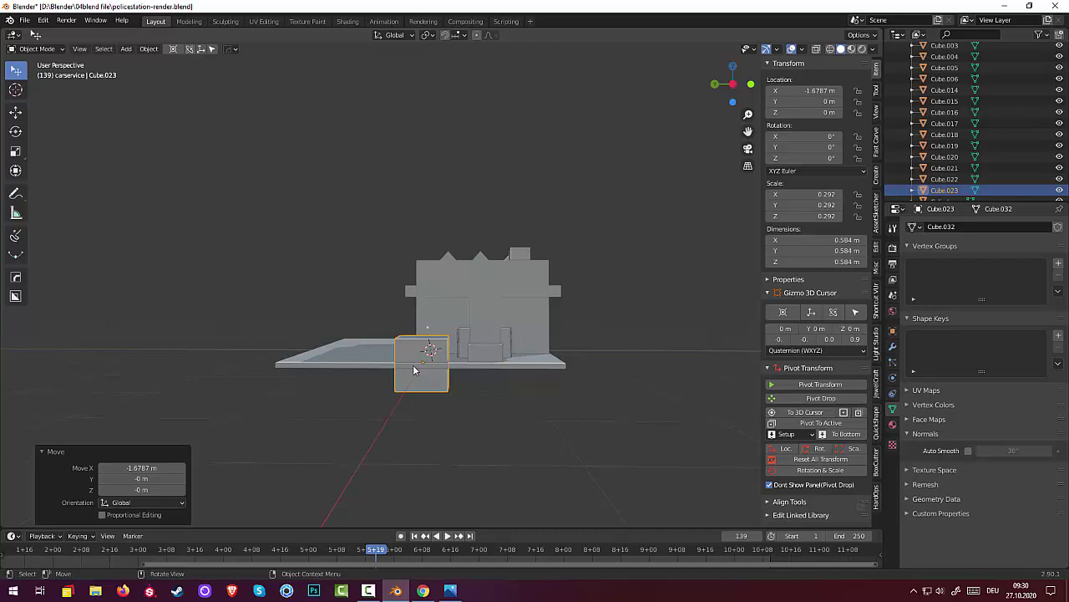
key(g)
key(y)
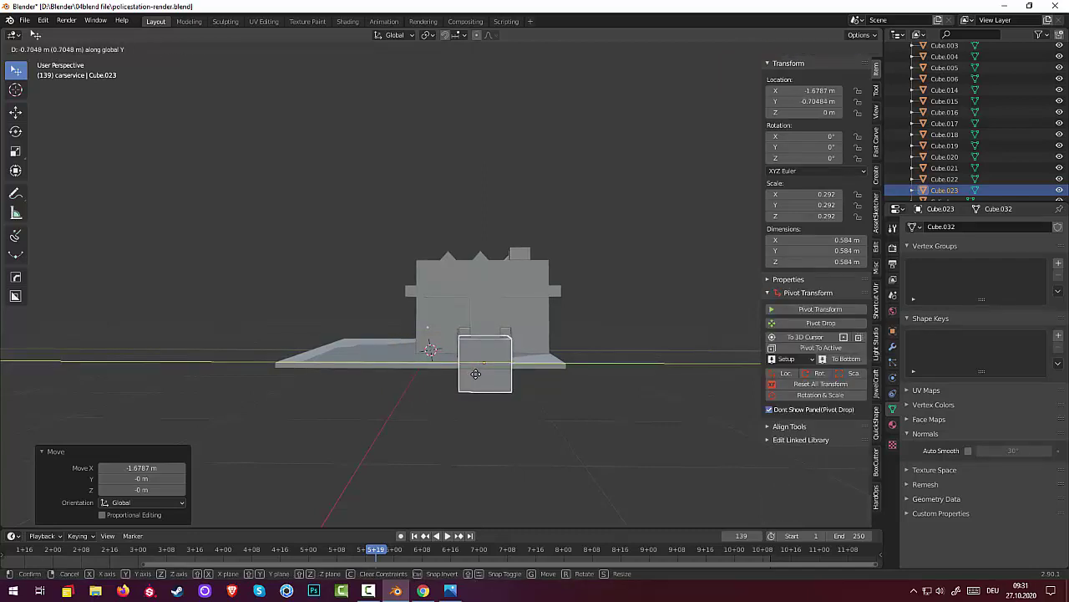
click(475, 373)
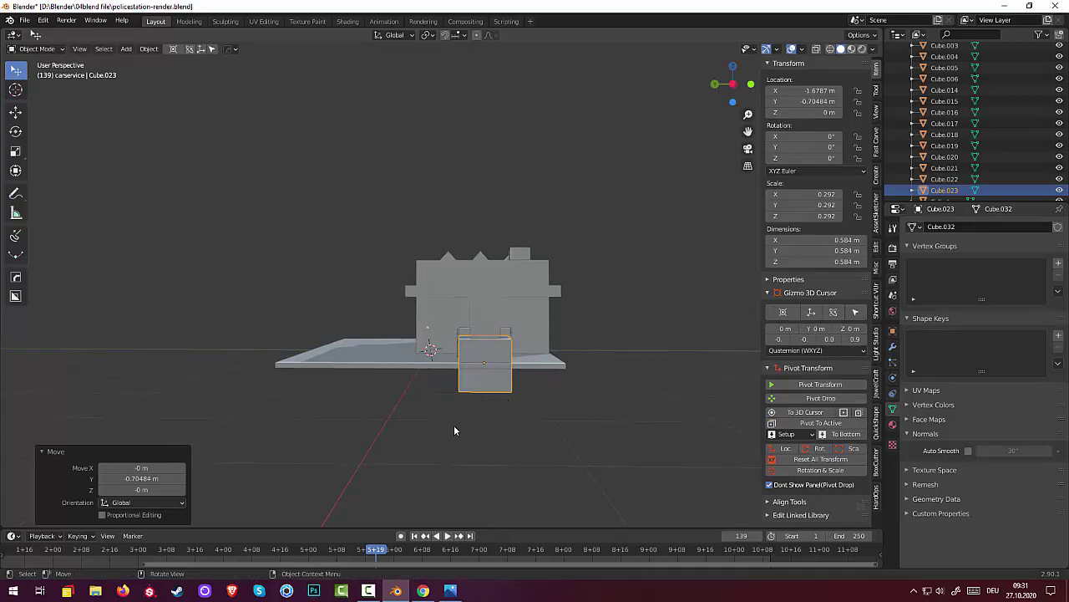
- Flatten the cube into a slab about 0.06 m high and widen it along Y by a factor of about 1.35
key(s)
key(z)
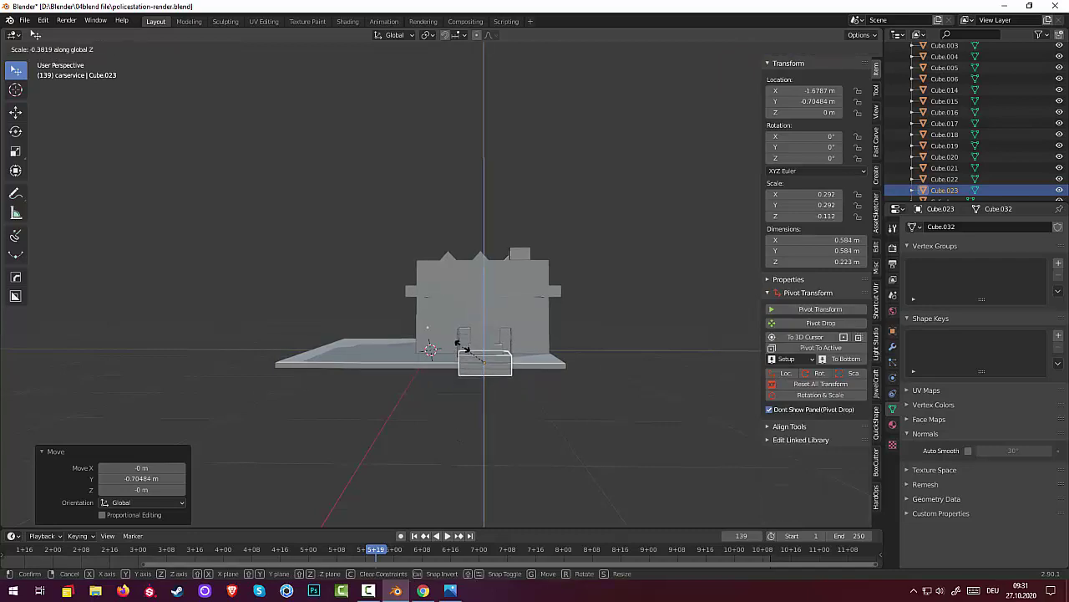
click(493, 355)
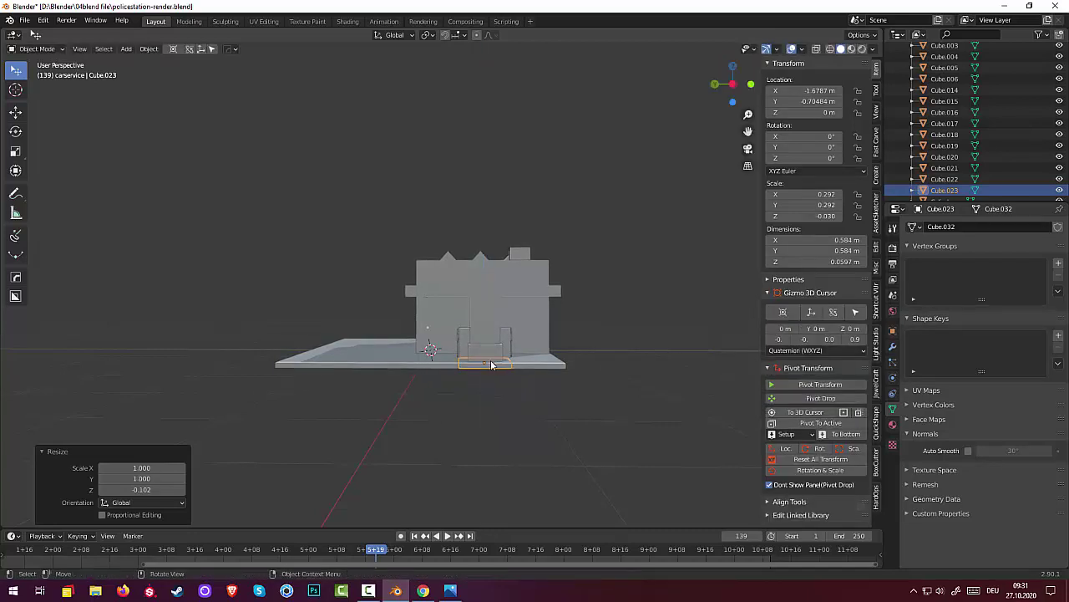
scroll(489, 370, up, 4)
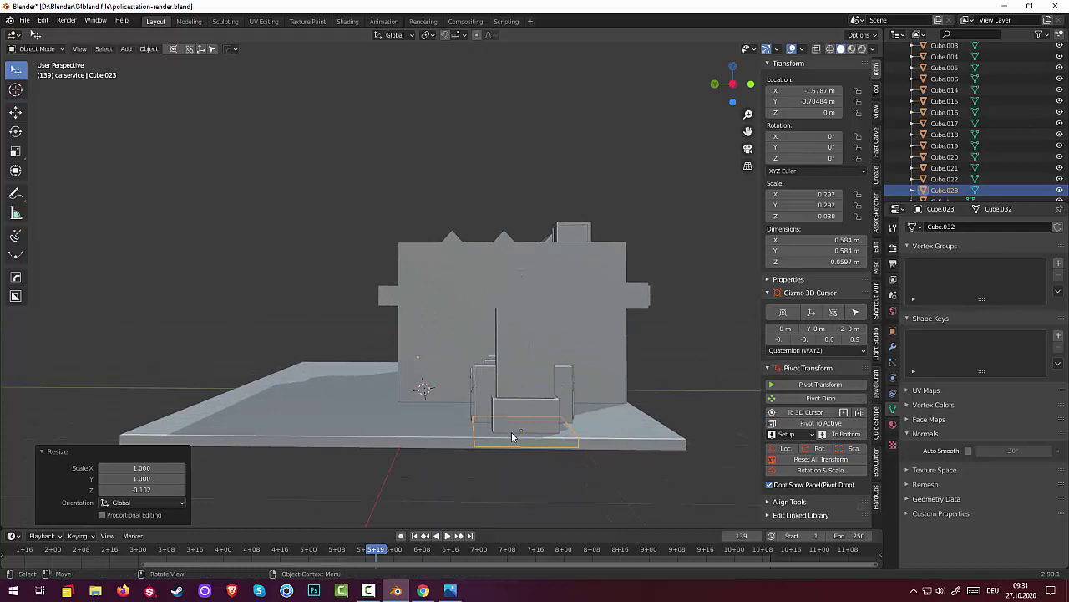
key(s)
key(y)
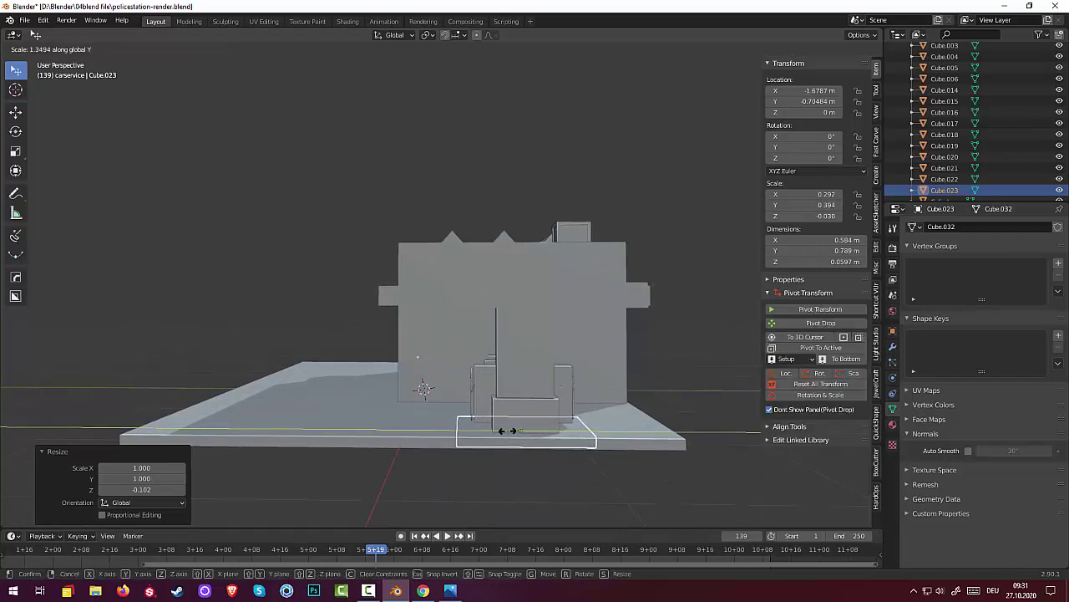
click(508, 430)
- Raise the slab along Z by about 0.03 m so it sits on the ground plate under the pumps
middle_drag(508, 430, 604, 423)
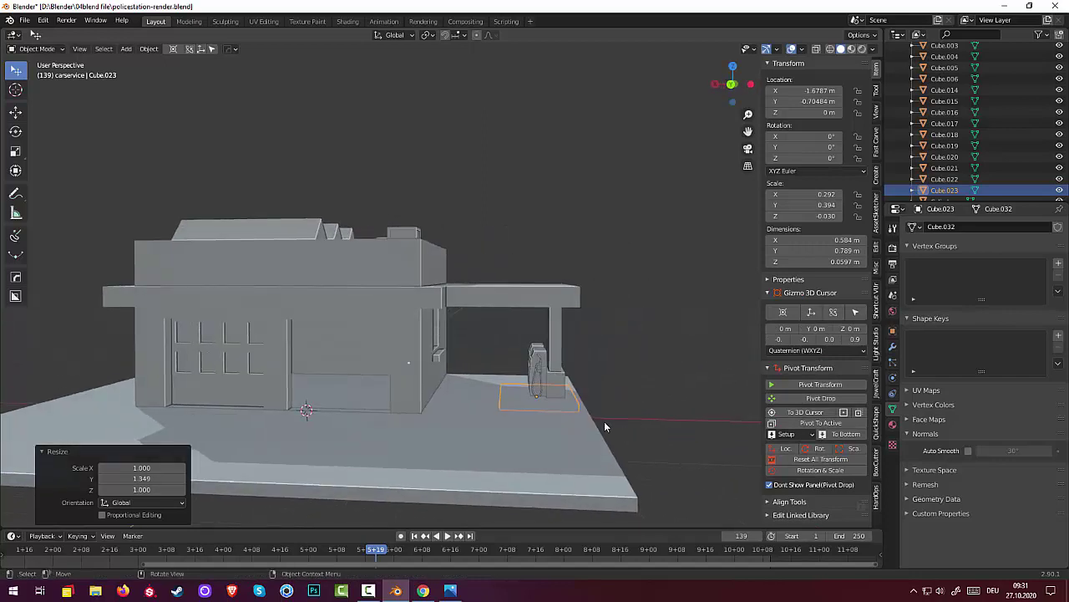
scroll(602, 435, up, 3)
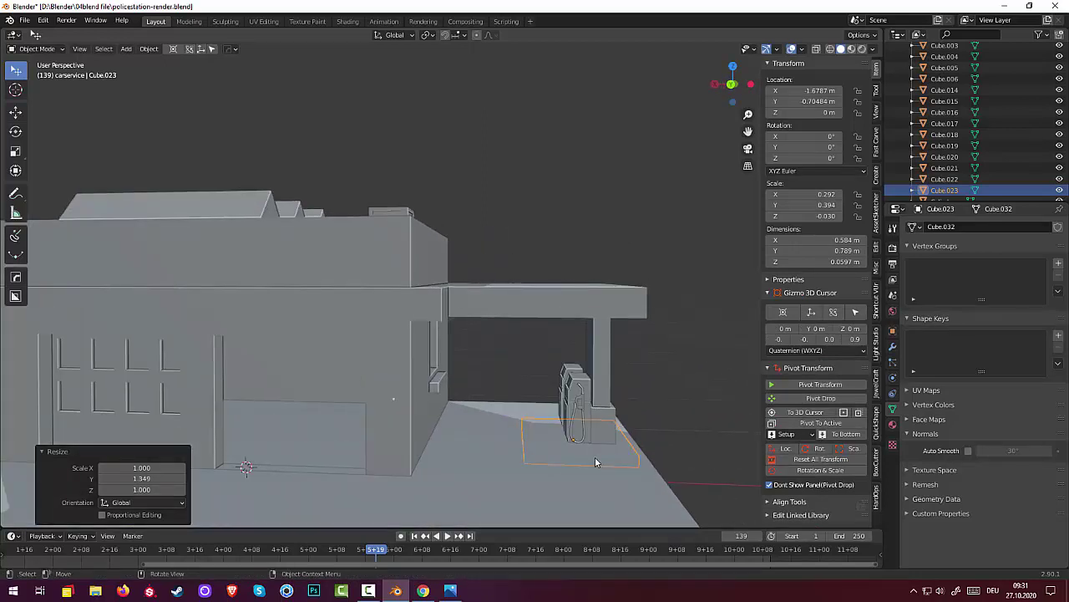
key(g)
key(z)
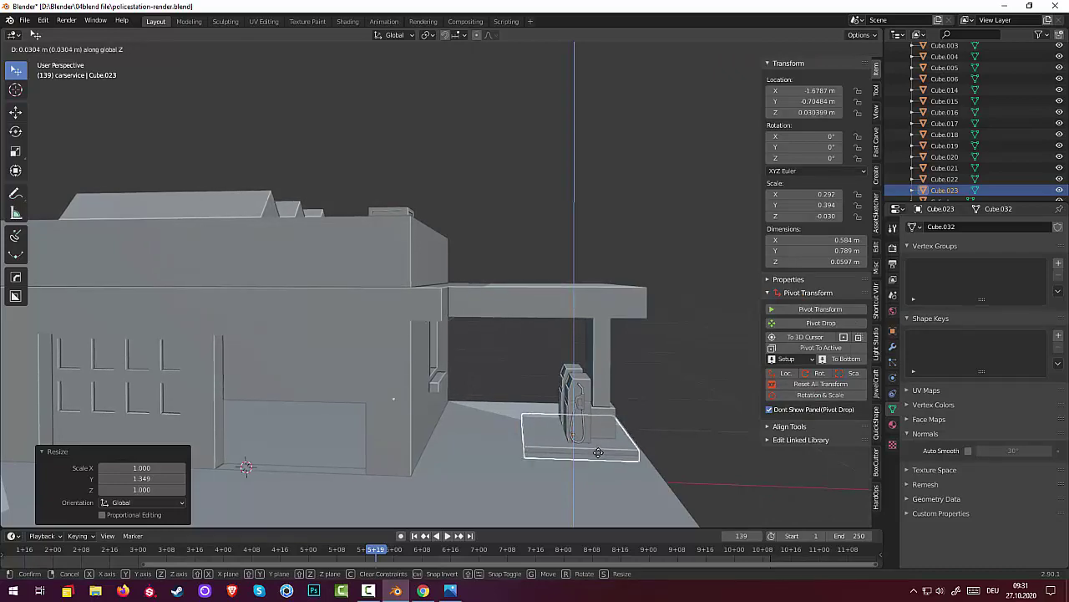
click(598, 452)
mouse_move(598, 452)
middle_down()
mouse_move(501, 449)
mouse_move(559, 452)
mouse_move(579, 477)
mouse_move(614, 459)
middle_up()
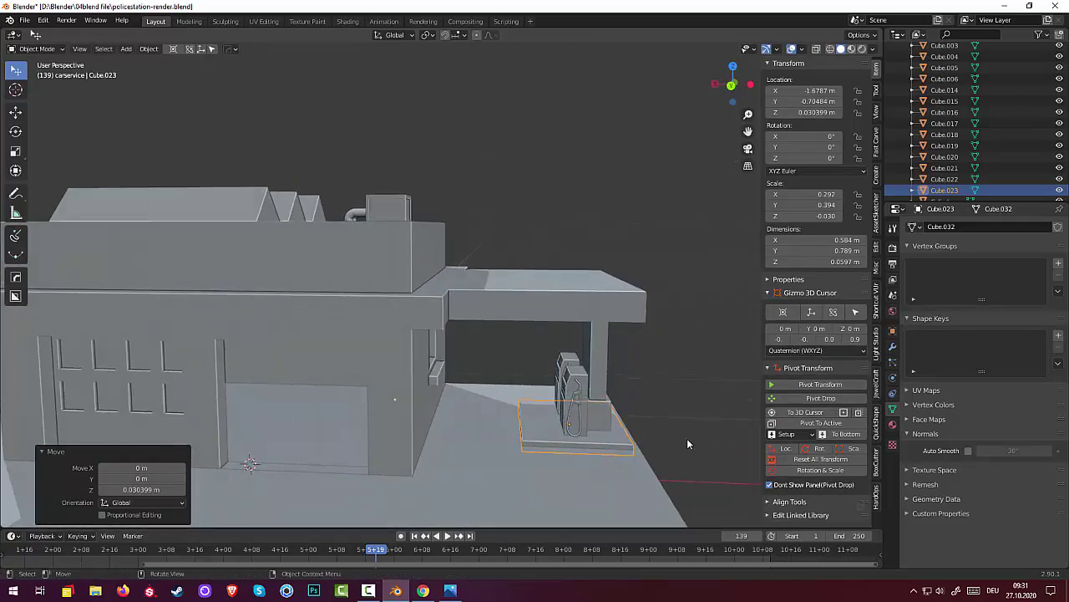
- Narrow the slab along X to about 0.294 m and shift it along X by about -0.069 m beneath the pumps
key(s)
key(x)
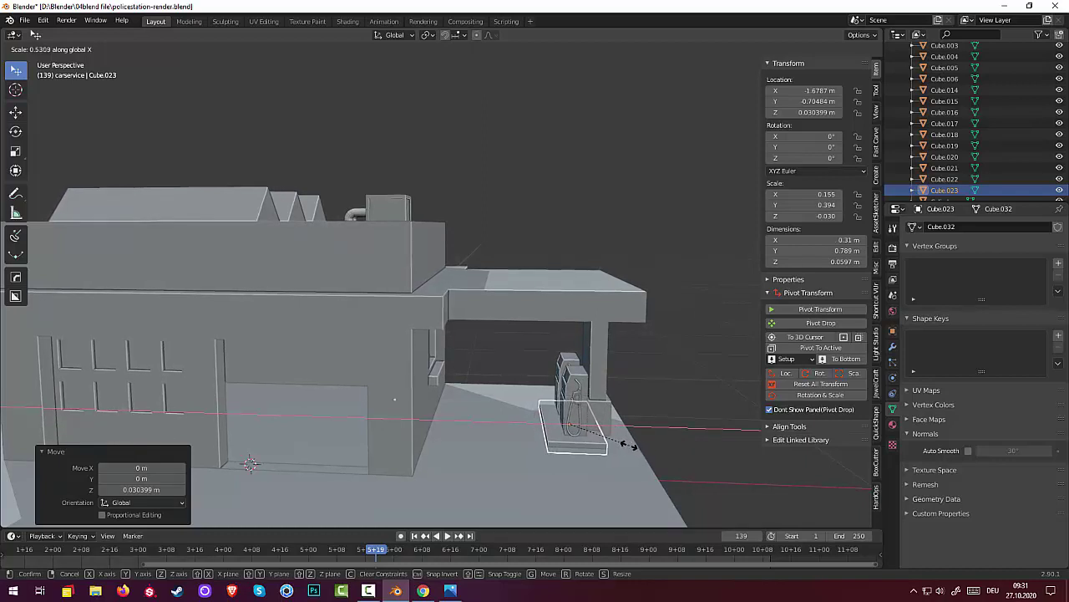
click(627, 452)
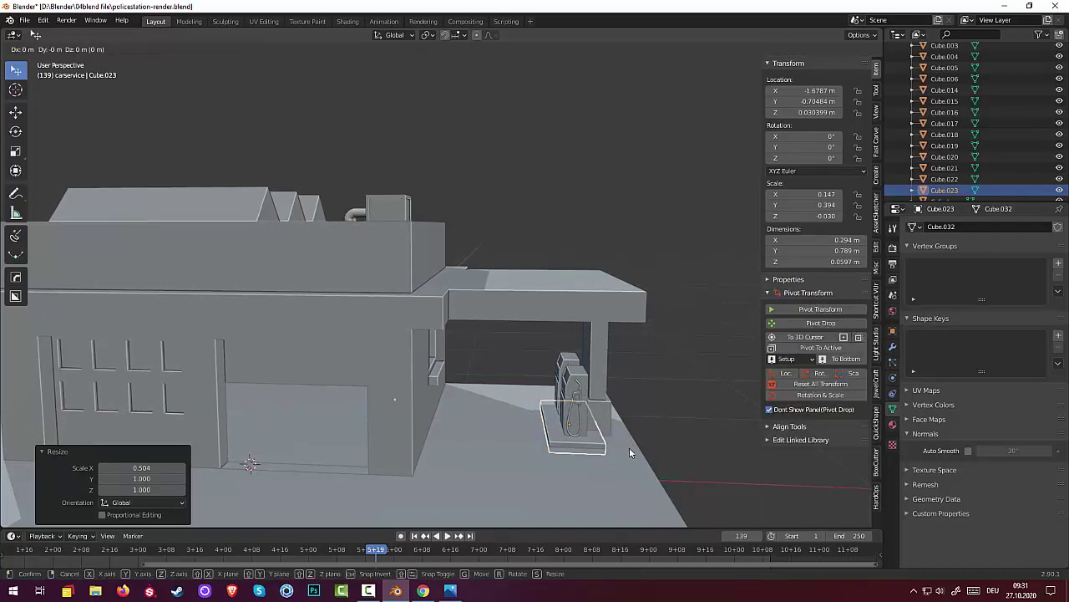
key(g)
key(x)
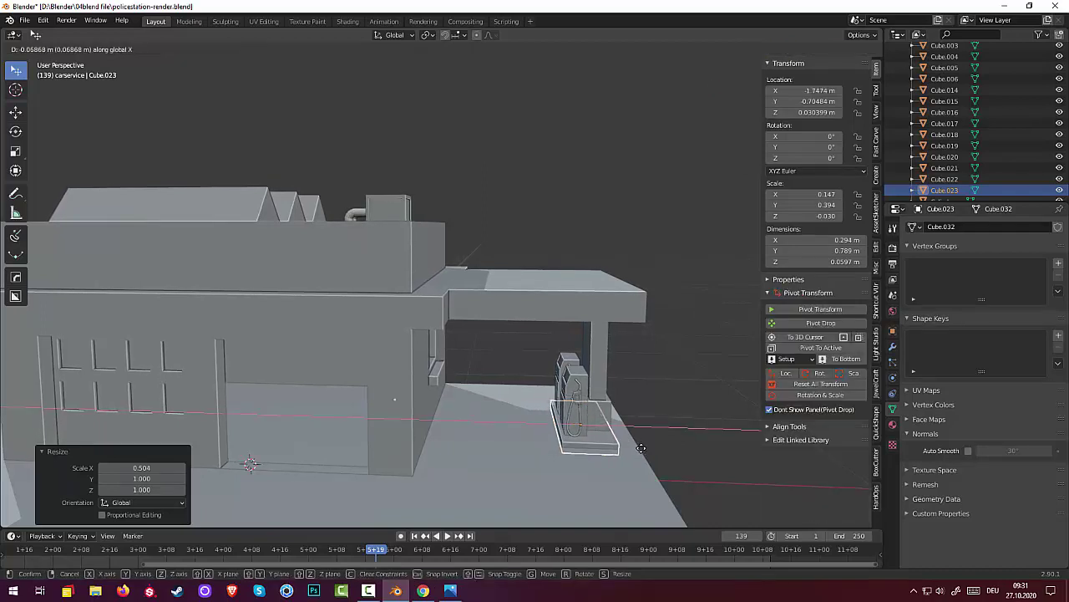
click(641, 447)
- Put the pump base slab into Edit Mode with edge selection active
mouse_move(633, 446)
middle_down()
mouse_move(615, 432)
mouse_move(643, 440)
mouse_move(652, 459)
mouse_move(639, 458)
middle_up()
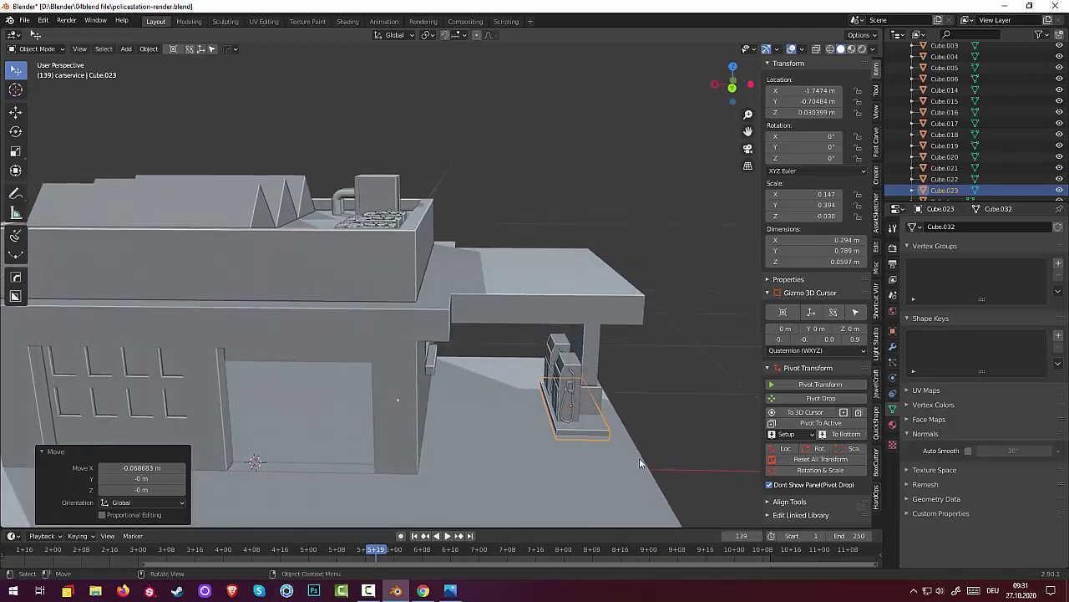
scroll(640, 457, up, 2)
scroll(627, 477, down, 2)
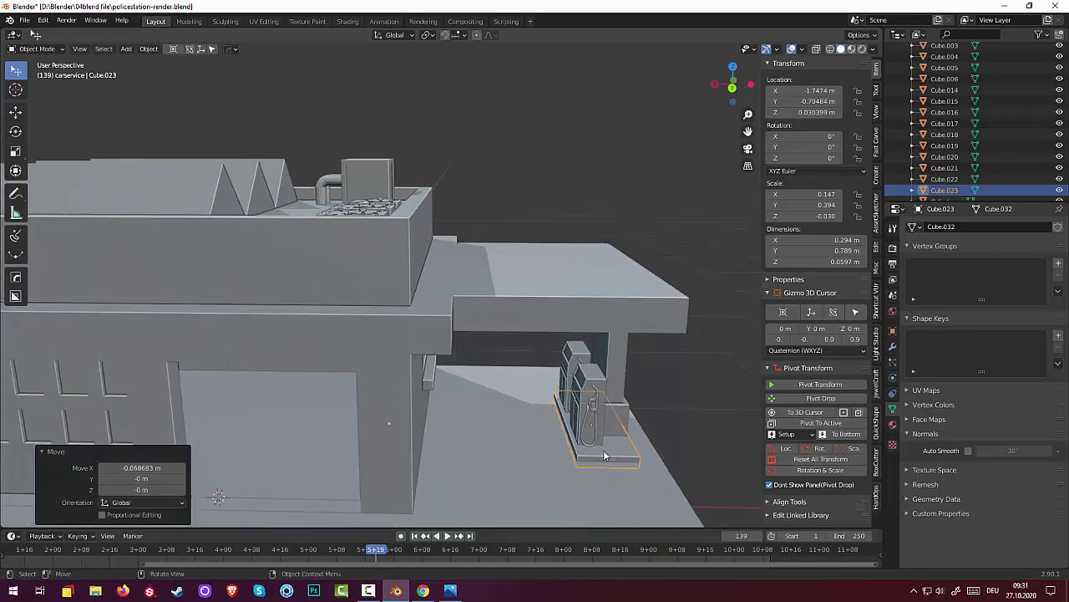
click(605, 453)
click(573, 466)
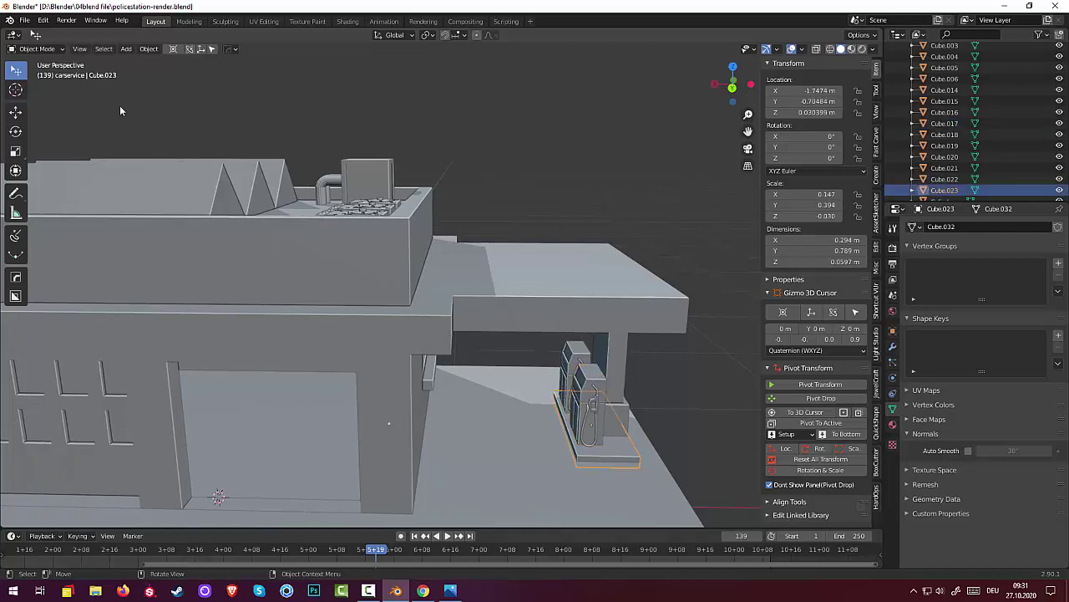
click(37, 48)
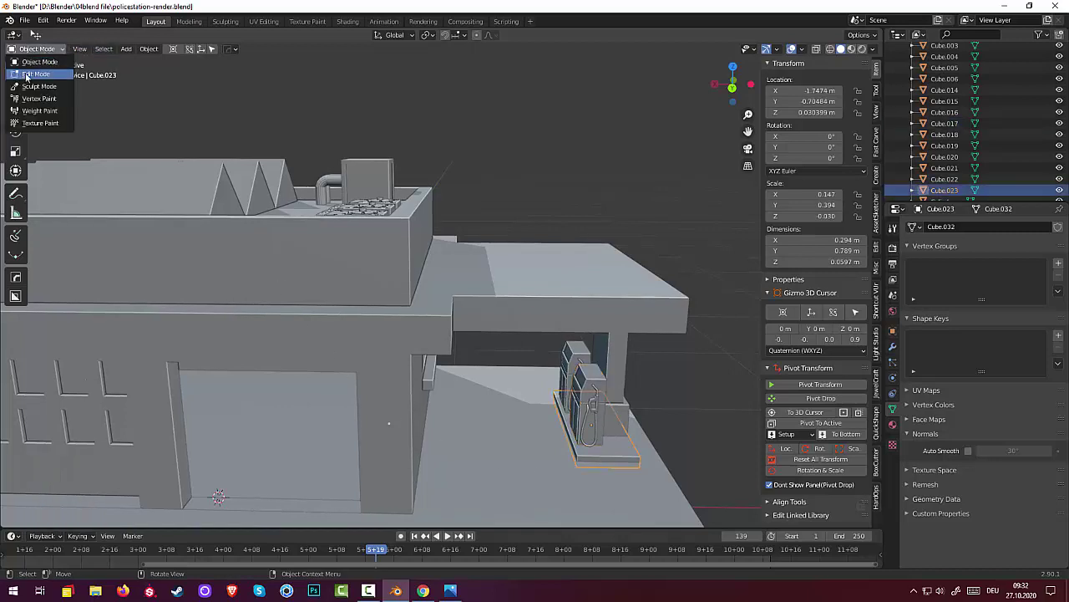
click(35, 75)
click(85, 49)
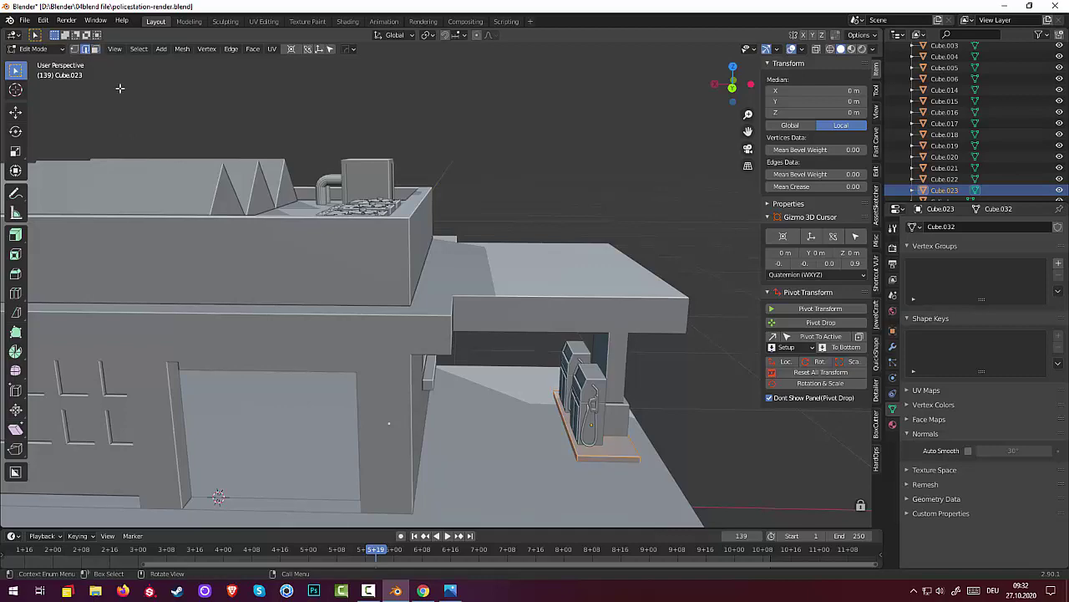
- Bevel the slab's two vertical corner edges on the building side with a width of about 0.188 m and one segment
click(576, 458)
middle_drag(576, 458, 326, 508)
shift+click(315, 465)
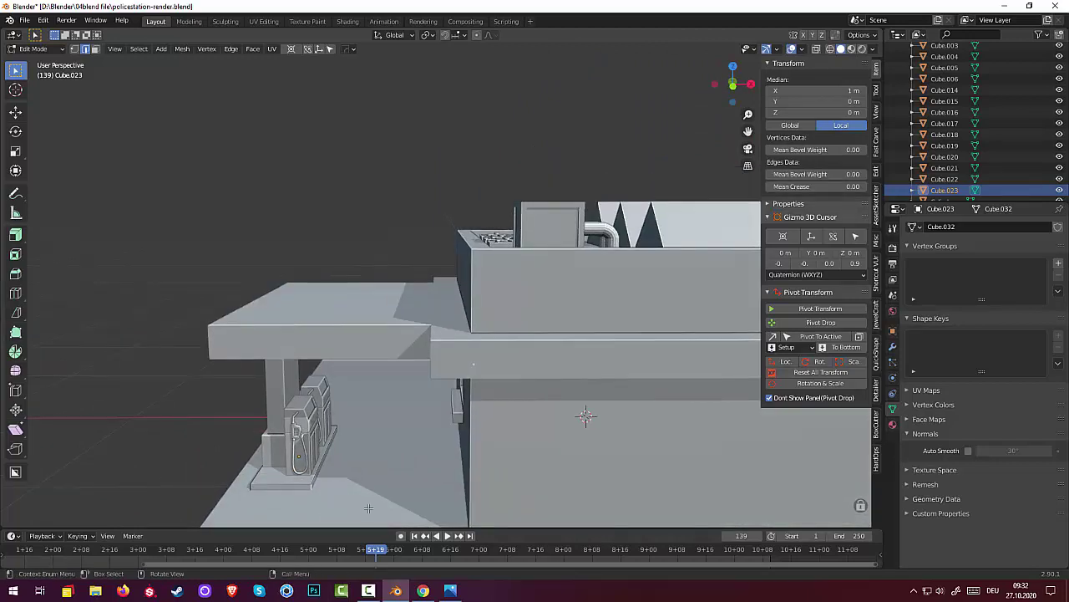
key(ctrl+b)
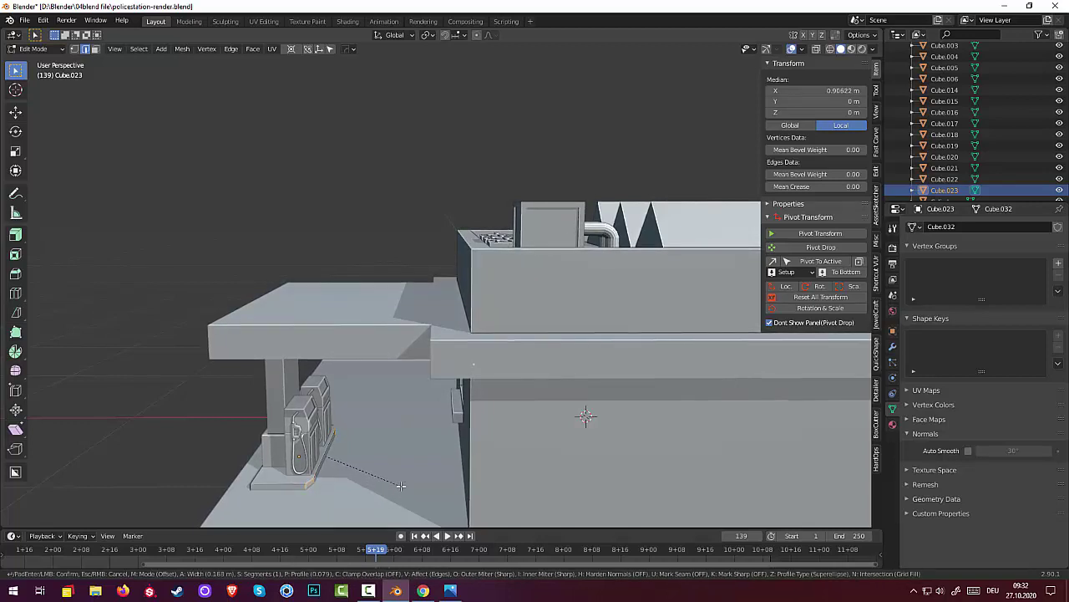
click(401, 485)
click(224, 274)
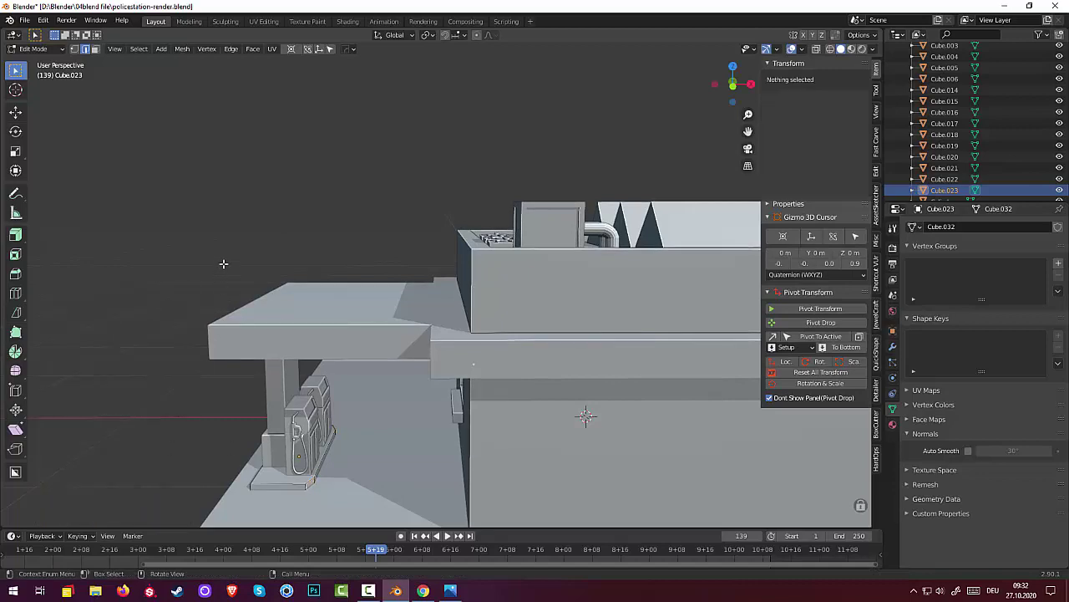
- Switch to face selection and move the slab's outer side face along X by about -0.018 m, extending it past the canopy pillar
middle_drag(239, 286, 426, 268)
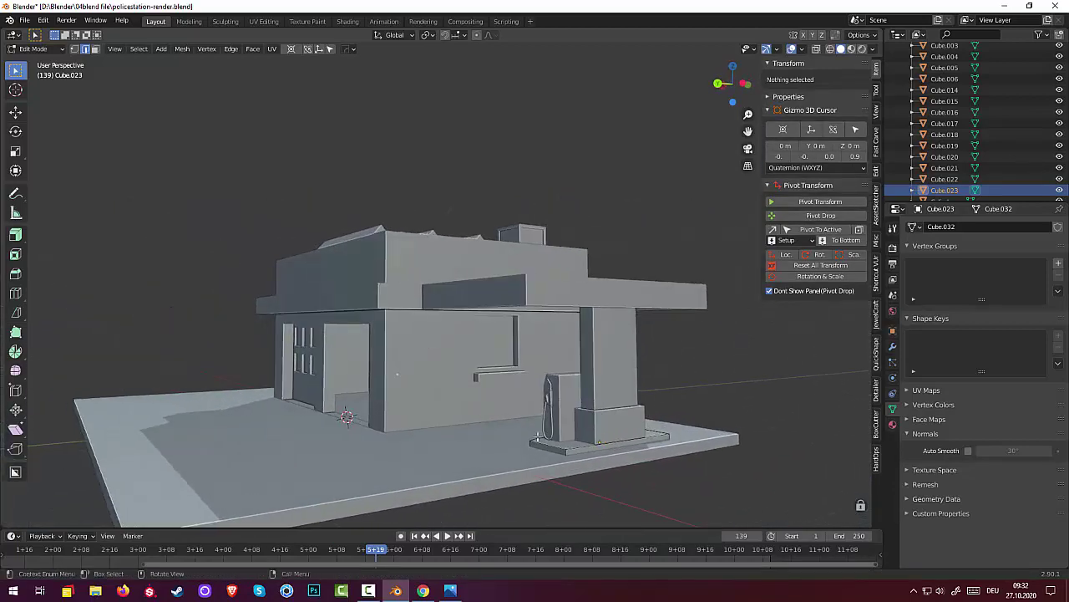
click(586, 449)
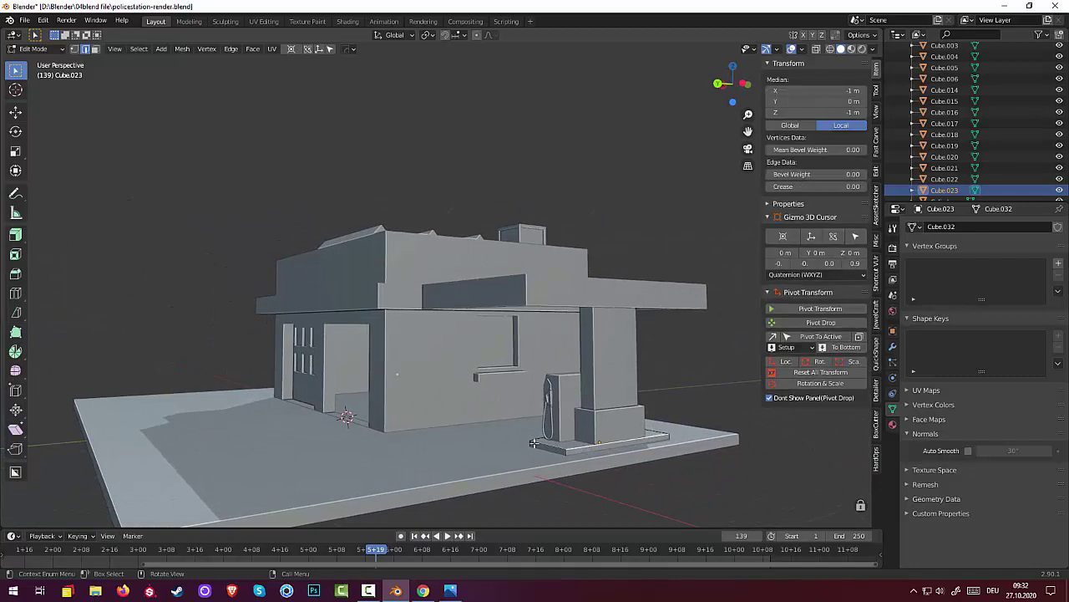
shift+click(586, 452)
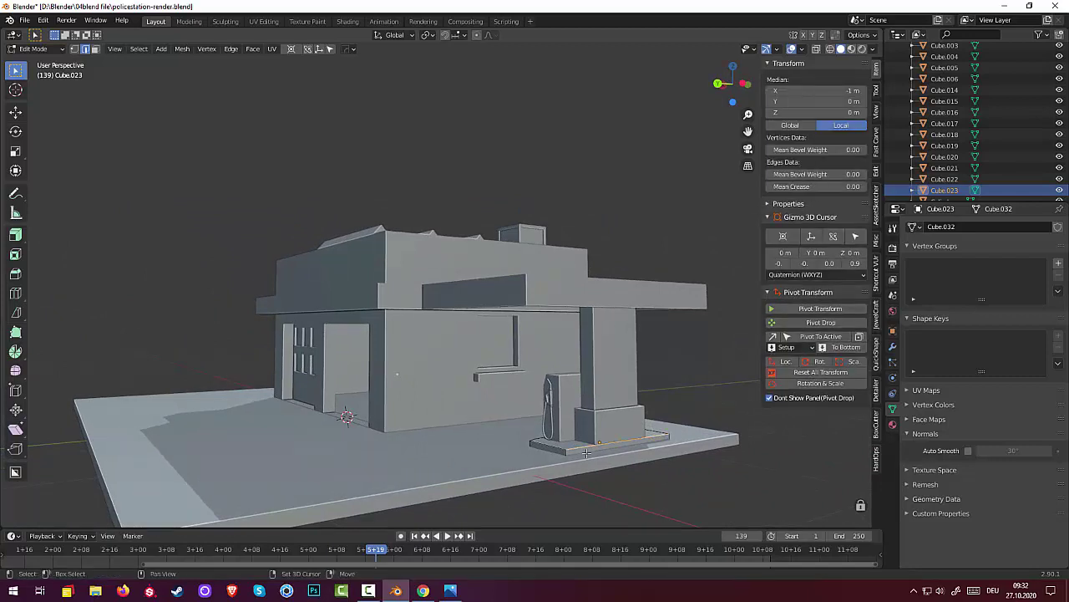
click(95, 49)
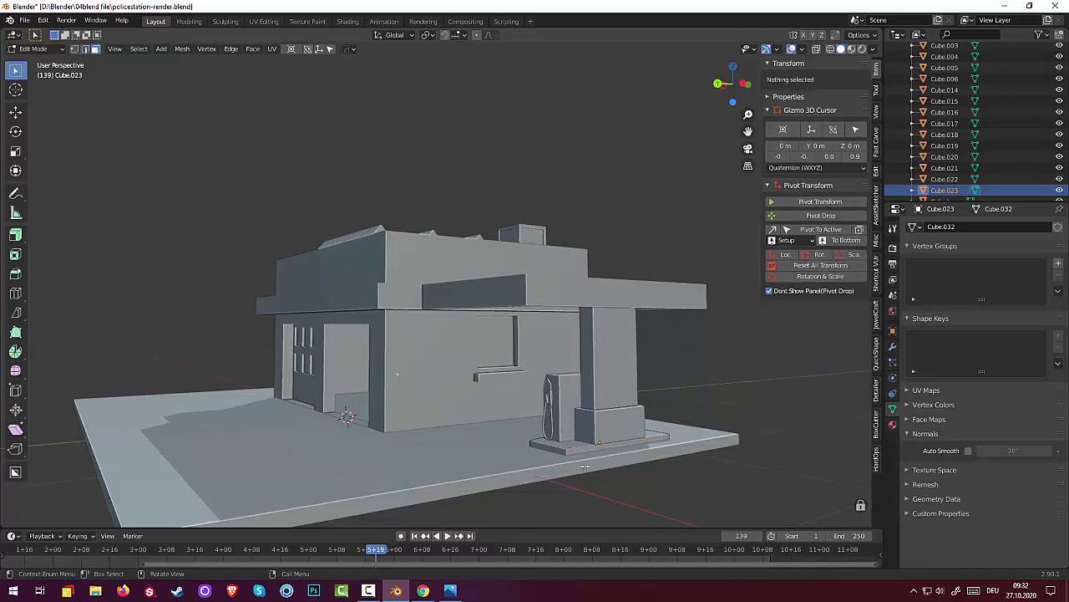
click(607, 448)
middle_drag(636, 467, 679, 482)
key(g)
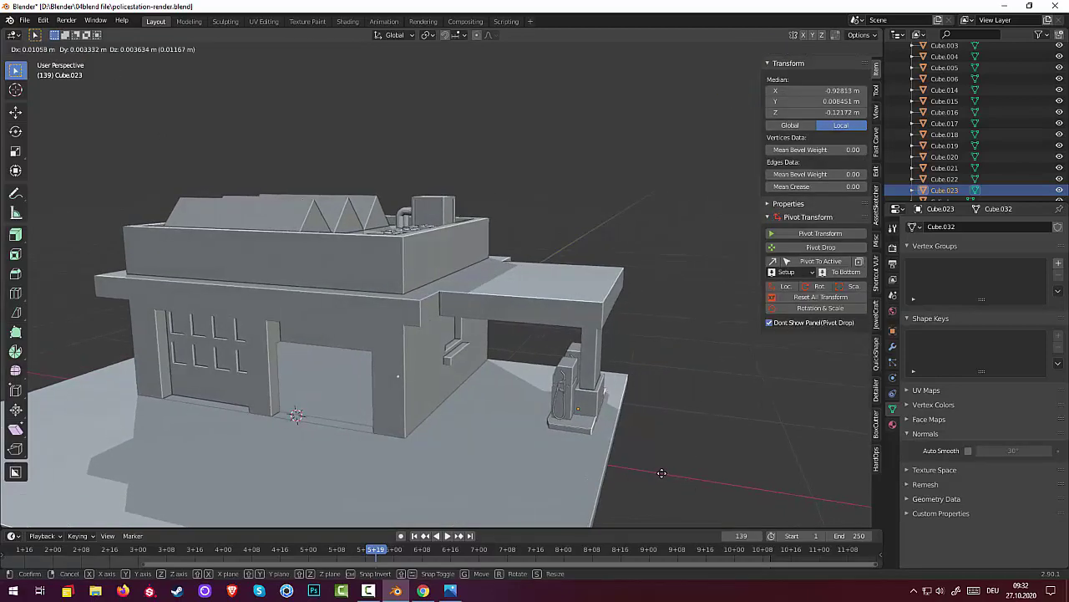
key(x)
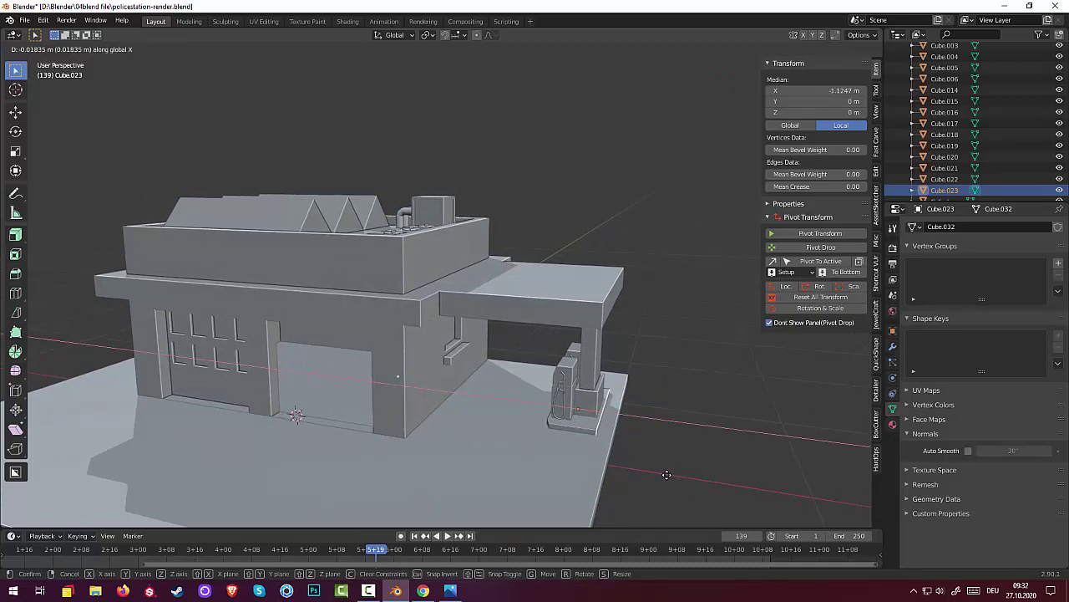
click(666, 475)
click(662, 504)
- Return the pump base slab to Object Mode
middle_drag(662, 504, 615, 477)
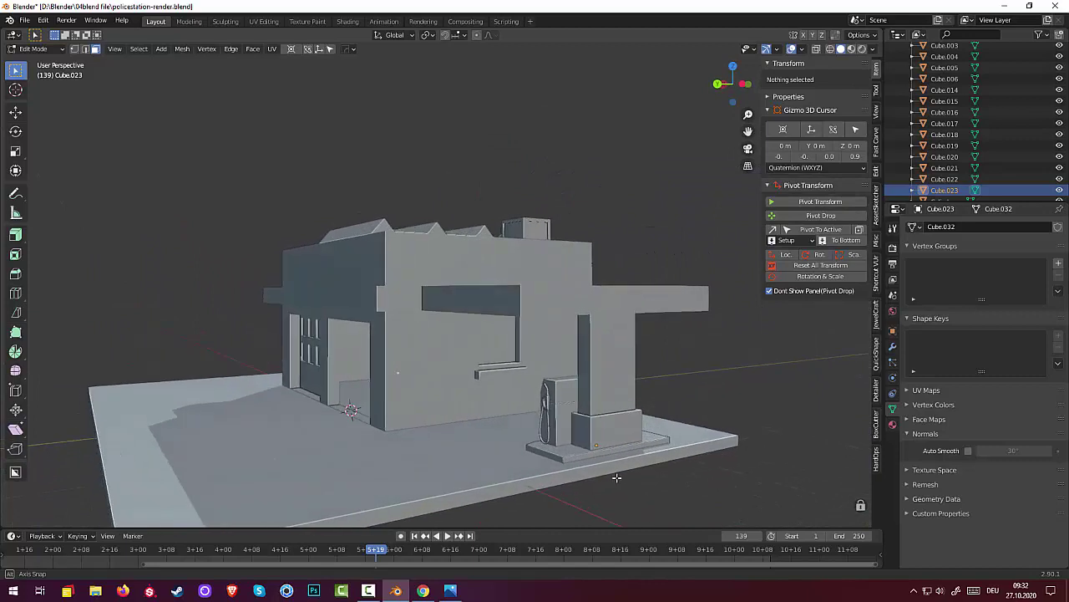
scroll(499, 347, up, 2)
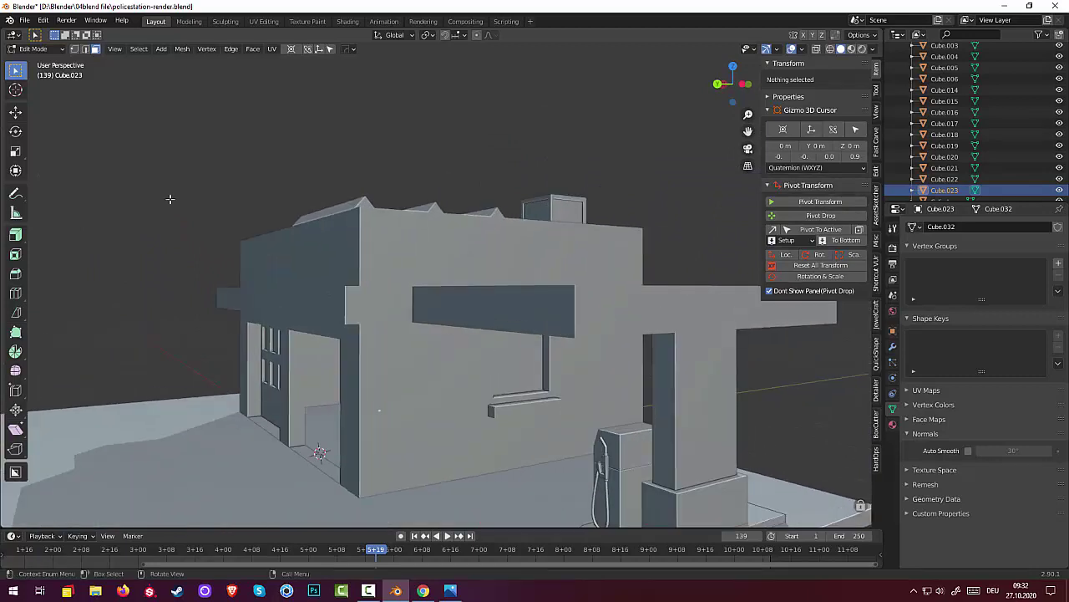
click(36, 49)
click(35, 57)
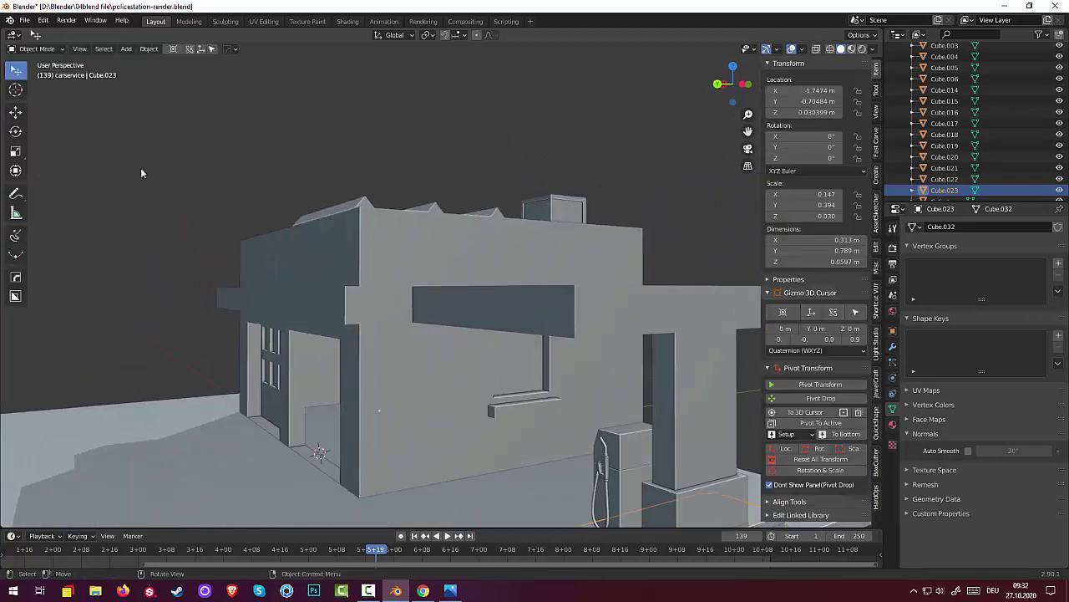
- Select the main building body and put it into Edit Mode
click(439, 420)
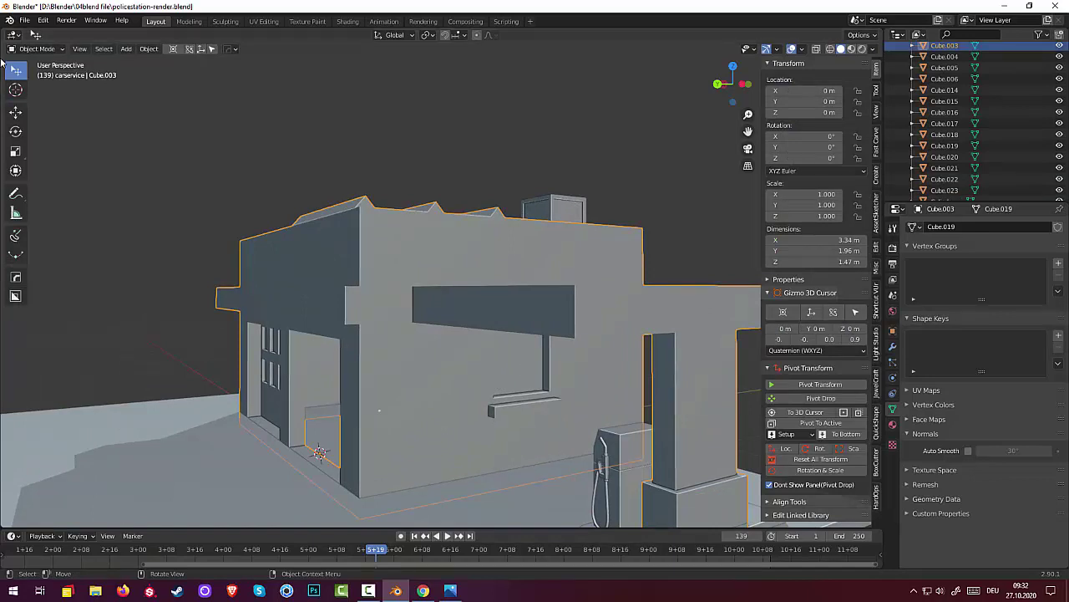
click(37, 49)
click(36, 75)
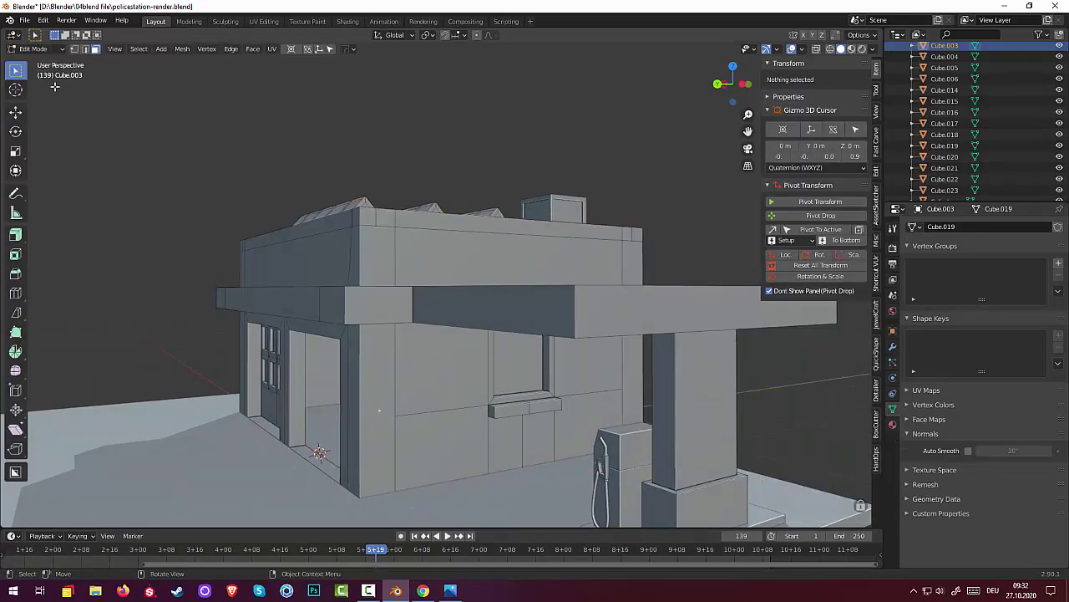
- Select the faces of the frame around the side window and extrude them outward by about 0.017 m
click(515, 359)
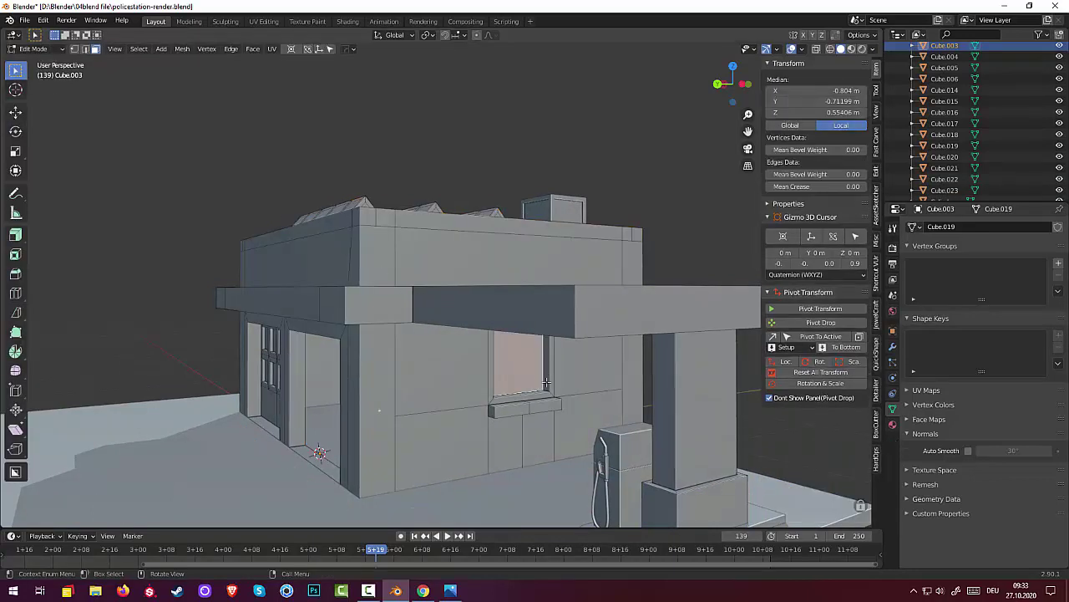
middle_drag(577, 395, 523, 330)
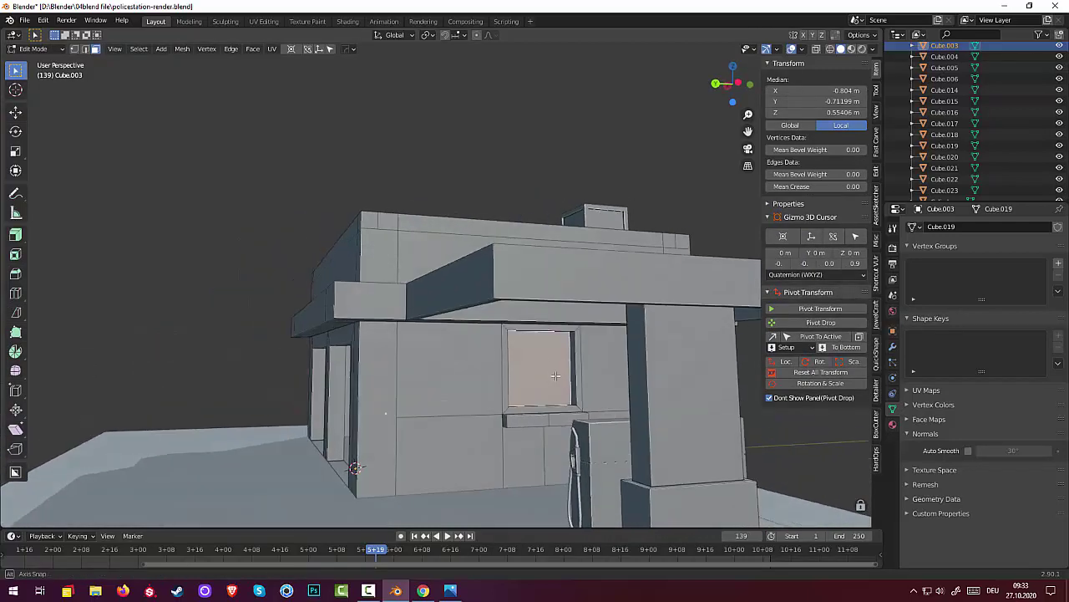
click(522, 327)
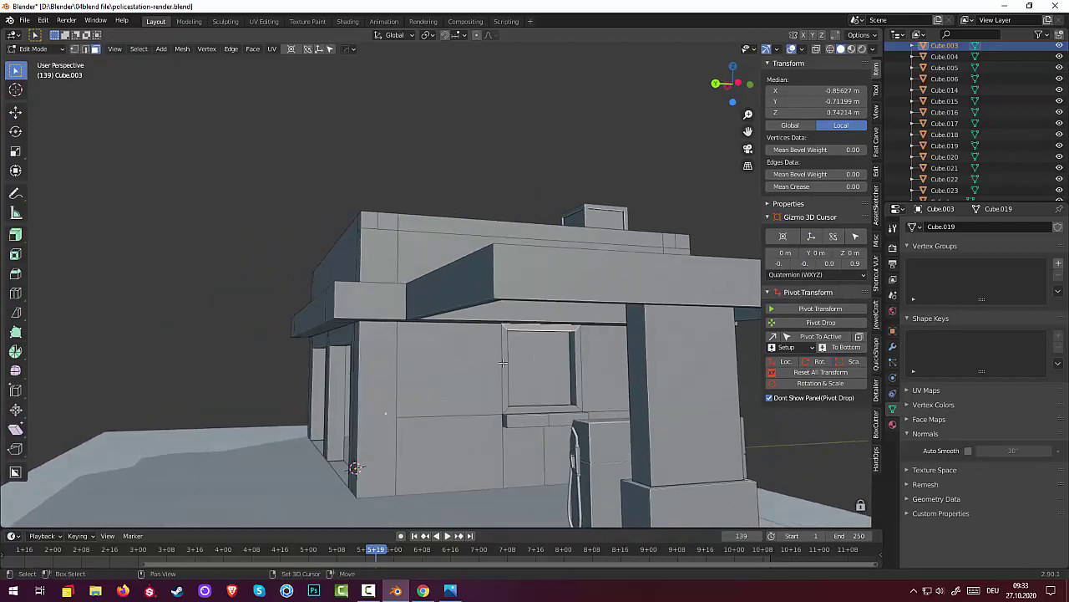
alt+click(528, 409)
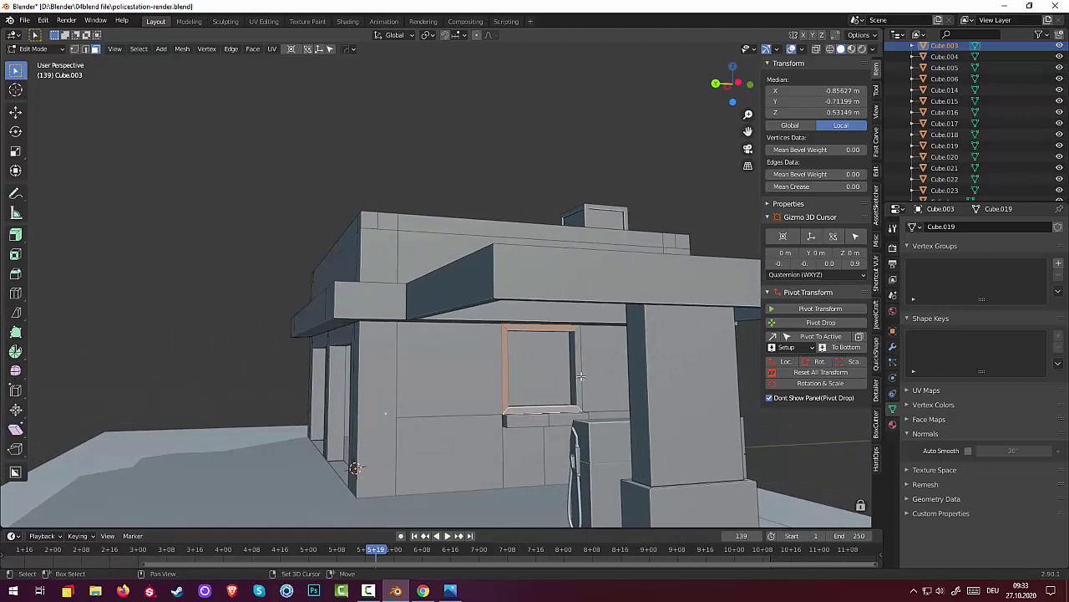
middle_drag(578, 377, 564, 425)
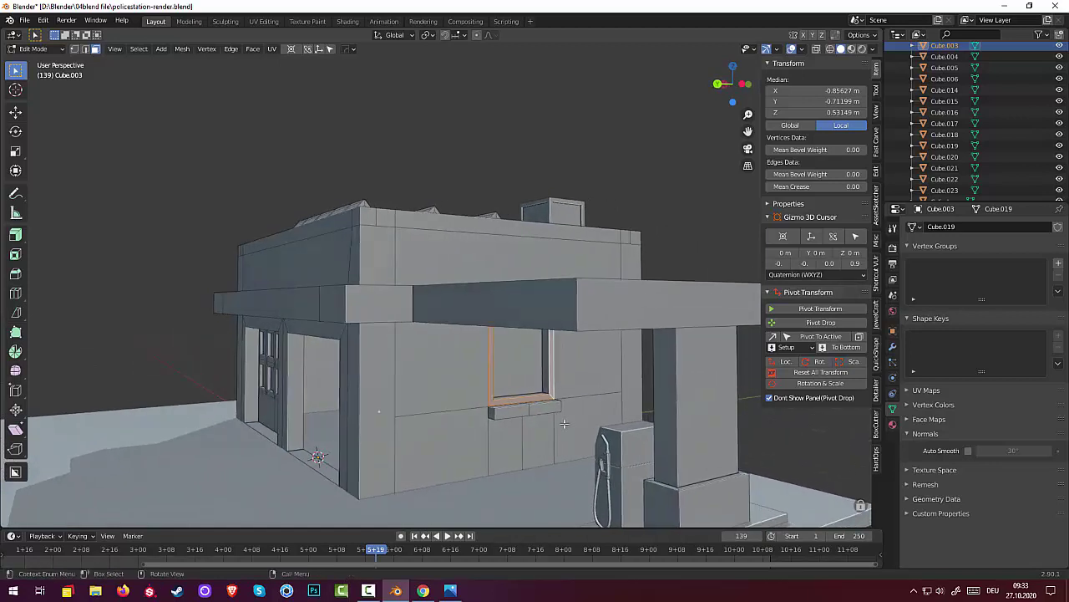
key(e)
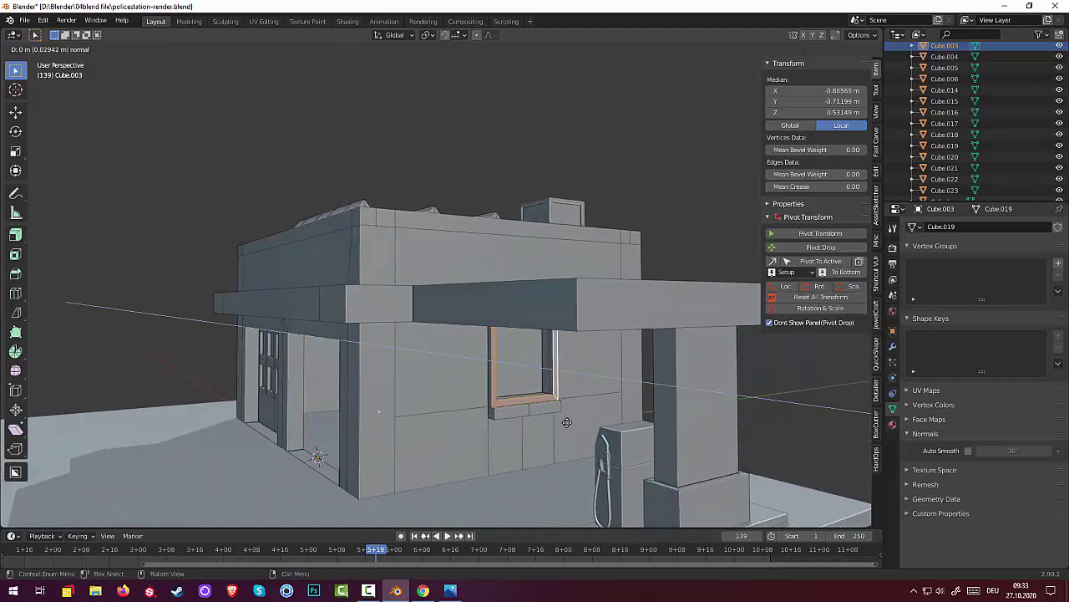
click(565, 422)
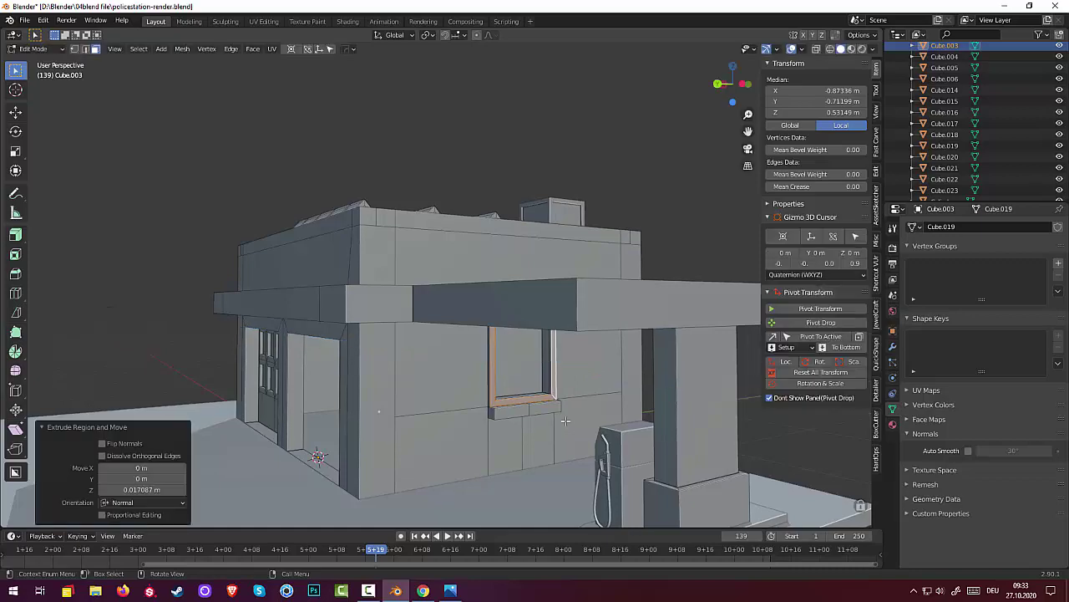
- Inset the side window's pane face with a thickness of about 0.022 m
click(524, 381)
middle_drag(524, 381, 562, 363)
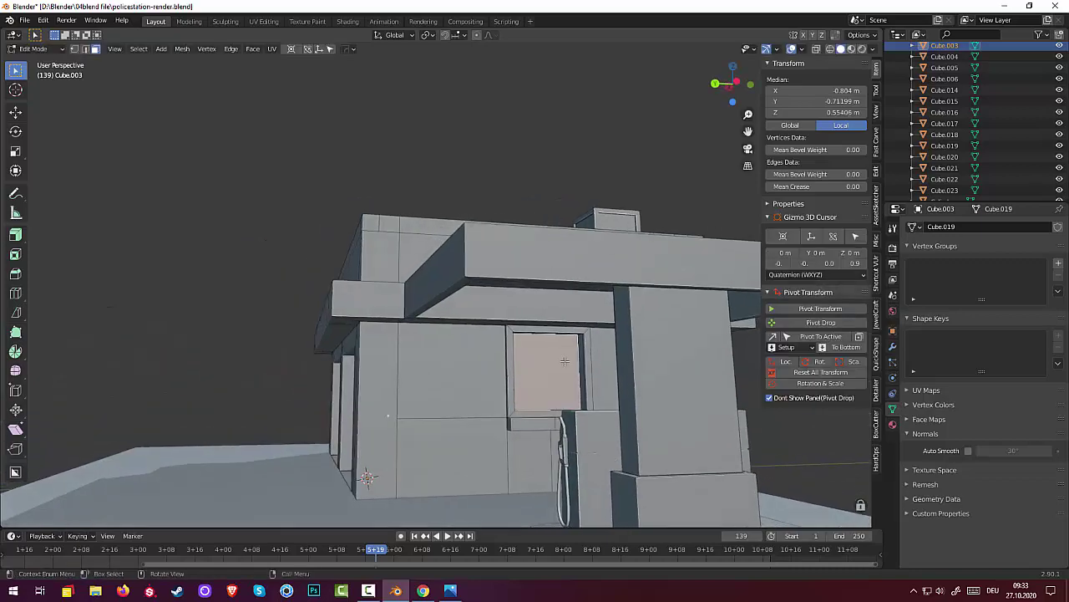
key(i)
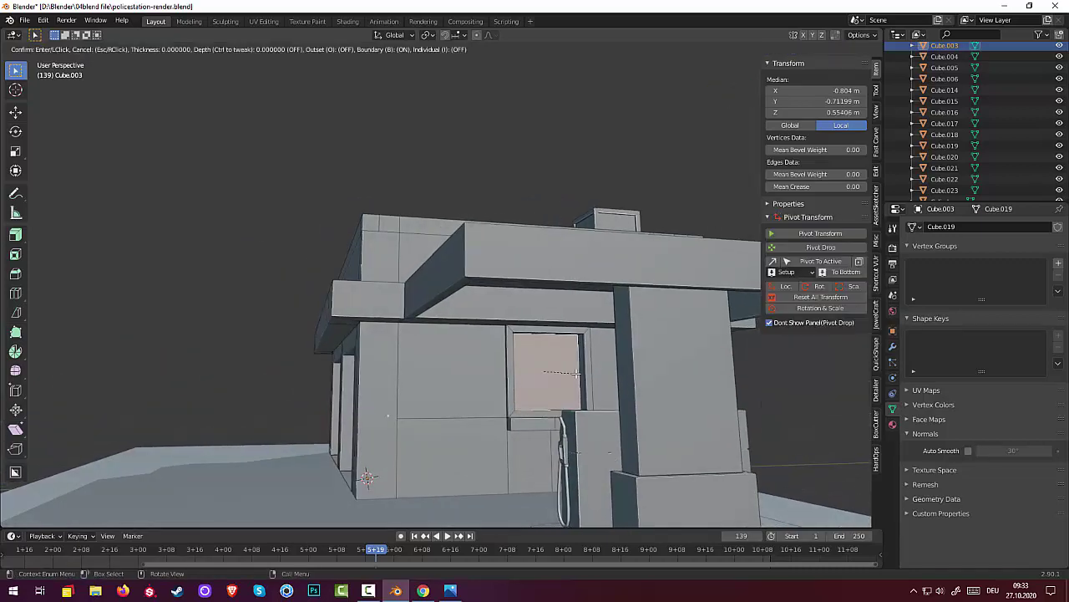
click(573, 375)
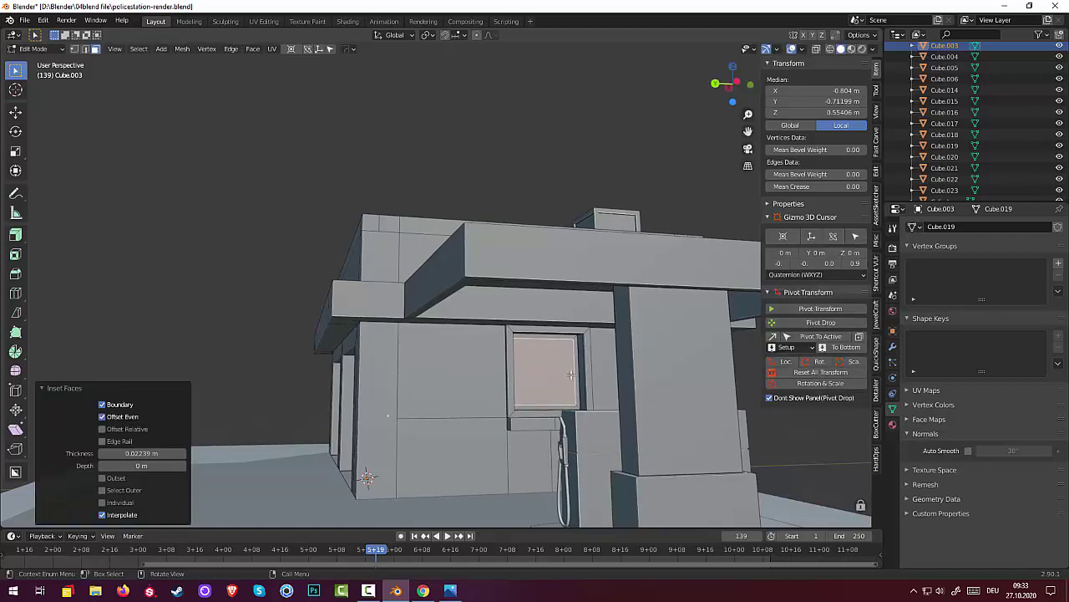
- Extrude the inset window pane face along its normal and clear the selection
middle_drag(573, 376, 526, 381)
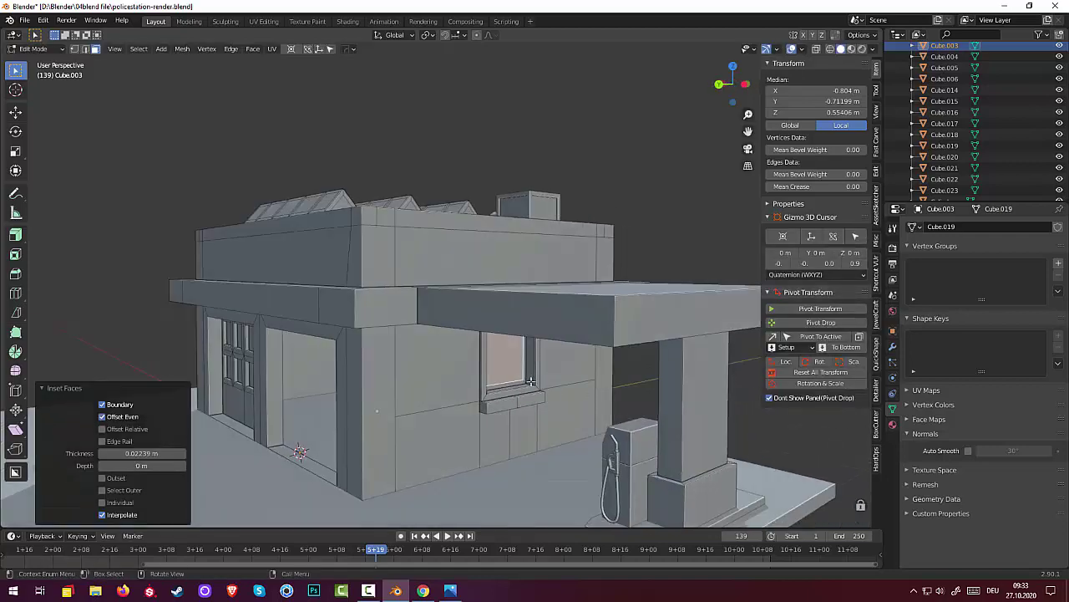
key(e)
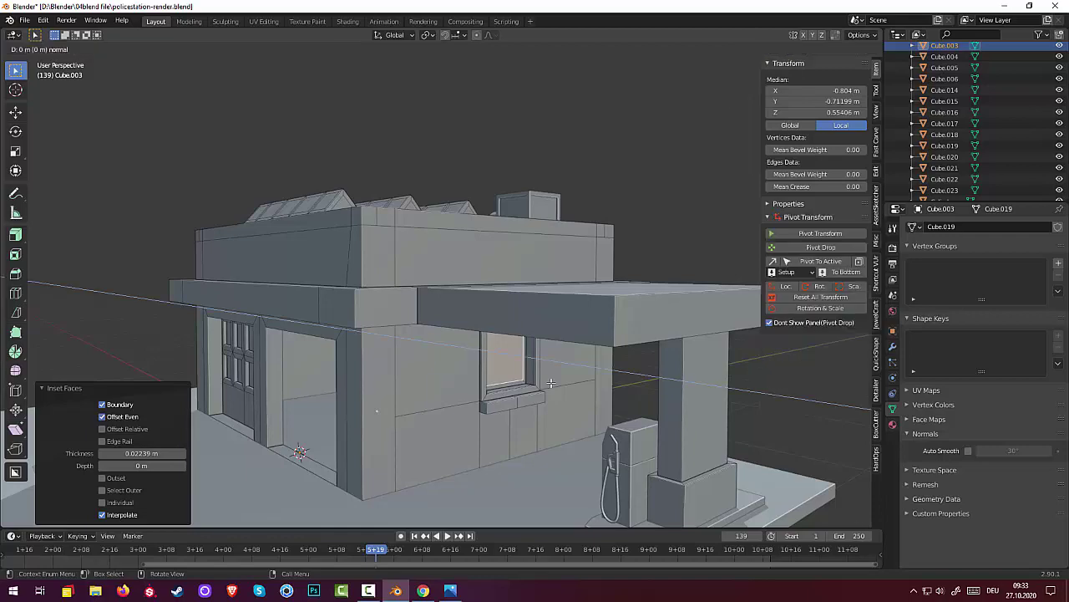
click(524, 463)
key(alt+a)
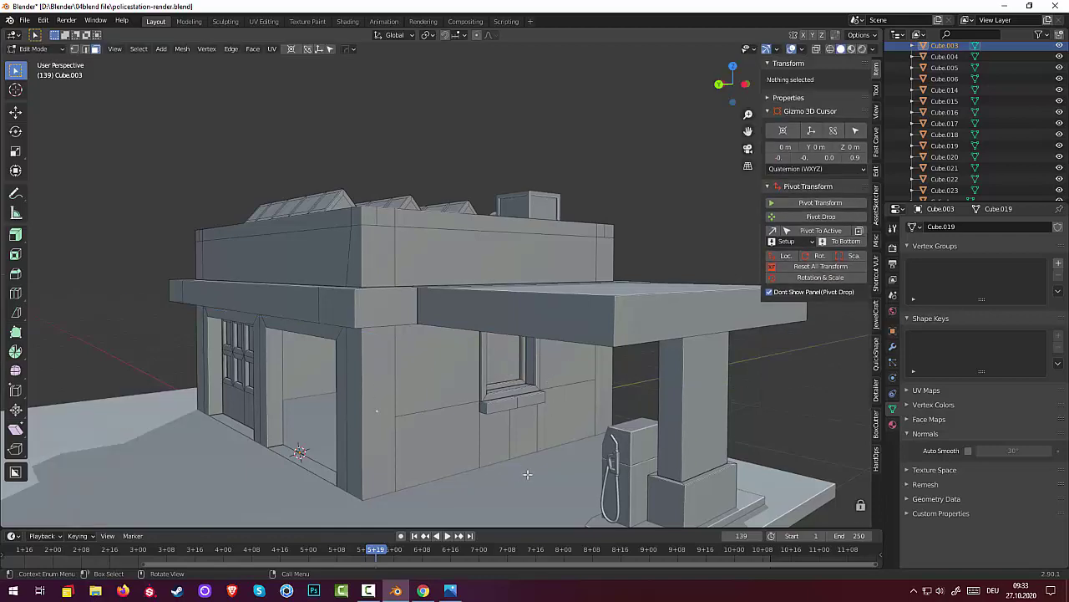
- Examine the whole station from the front and above, including the garage doors, roof, canopy and fuel pumps
middle_drag(523, 463, 557, 498)
scroll(573, 477, down, 5)
scroll(557, 497, down, 2)
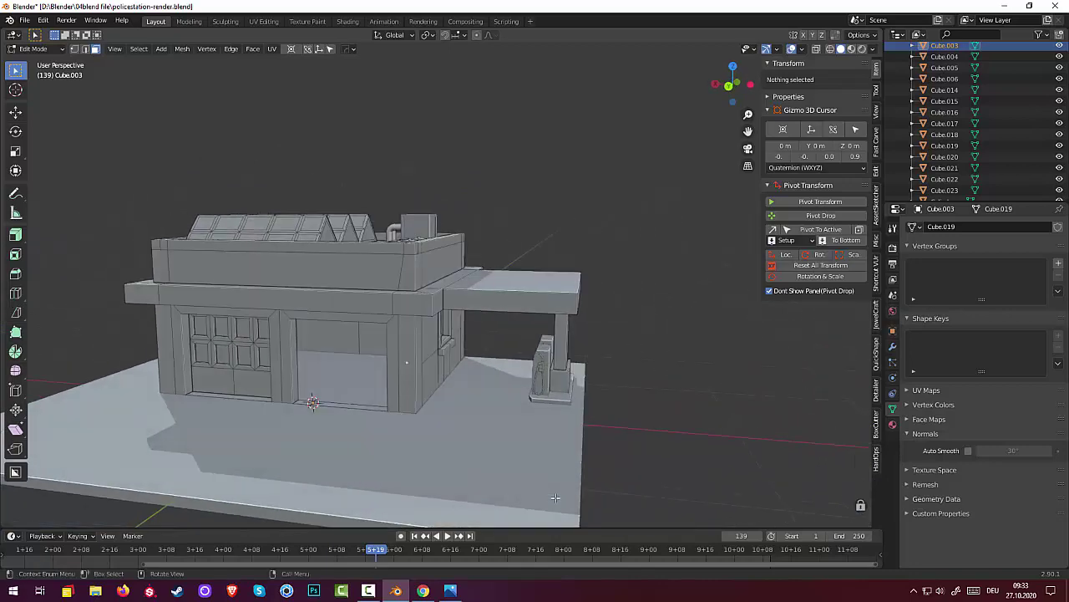
scroll(557, 499, up, 3)
scroll(554, 496, down, 3)
middle_drag(555, 496, 663, 467)
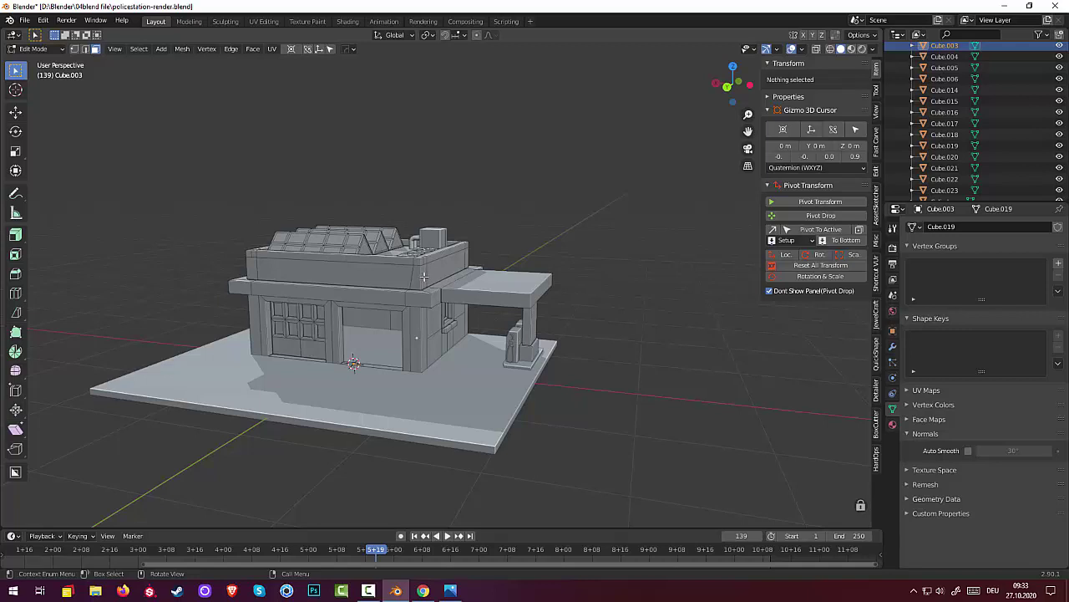
middle_drag(424, 284, 405, 371)
scroll(381, 291, down, 5)
scroll(403, 372, down, 1)
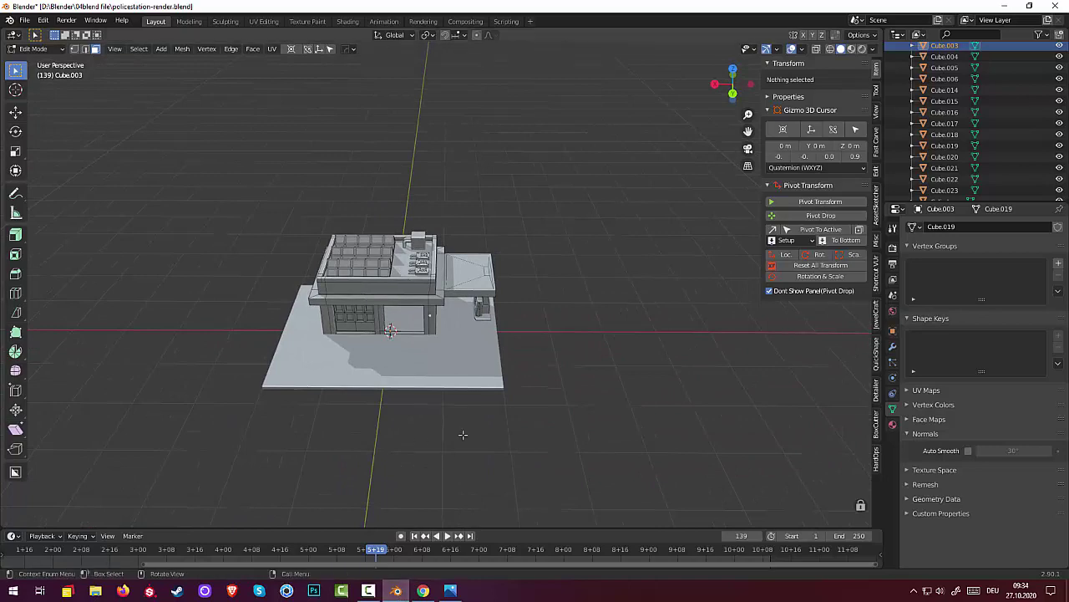
scroll(497, 405, down, 2)
mouse_move(504, 405)
middle_down()
mouse_move(487, 401)
mouse_move(494, 389)
middle_up()
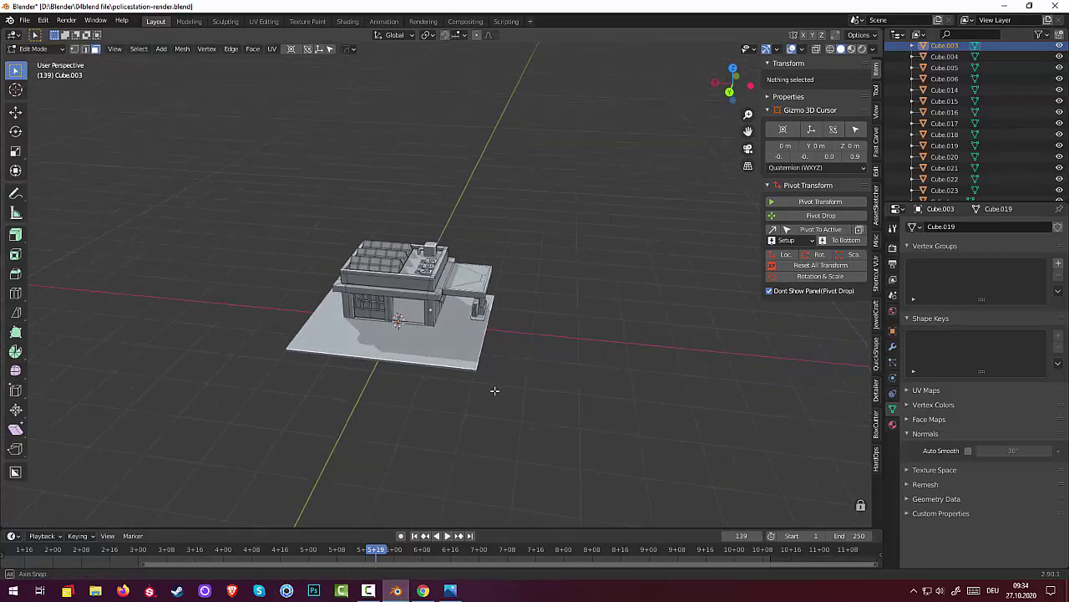
click(373, 593)
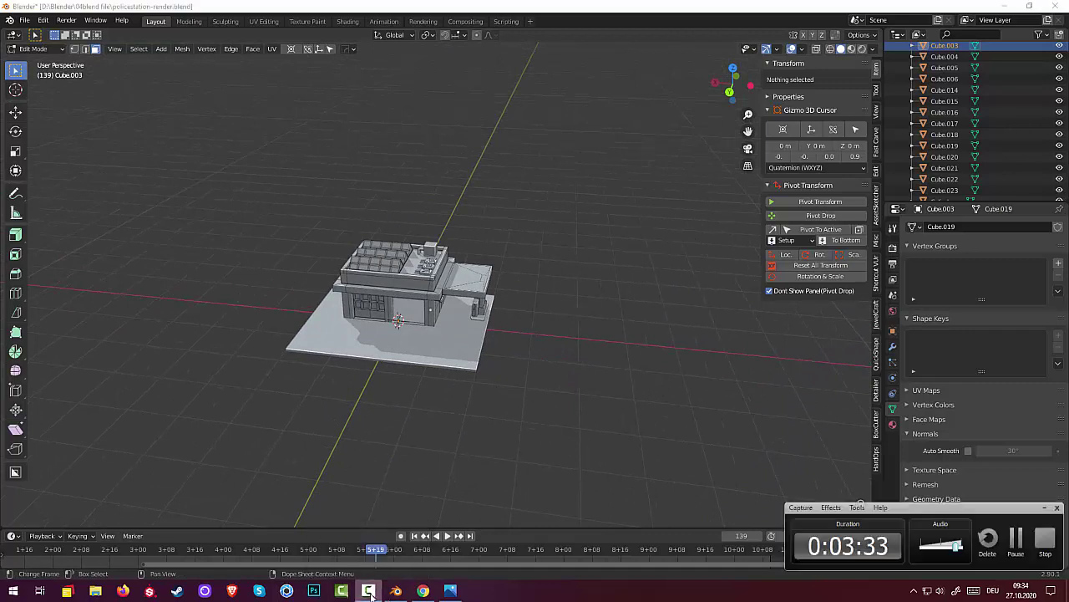
click(1016, 541)
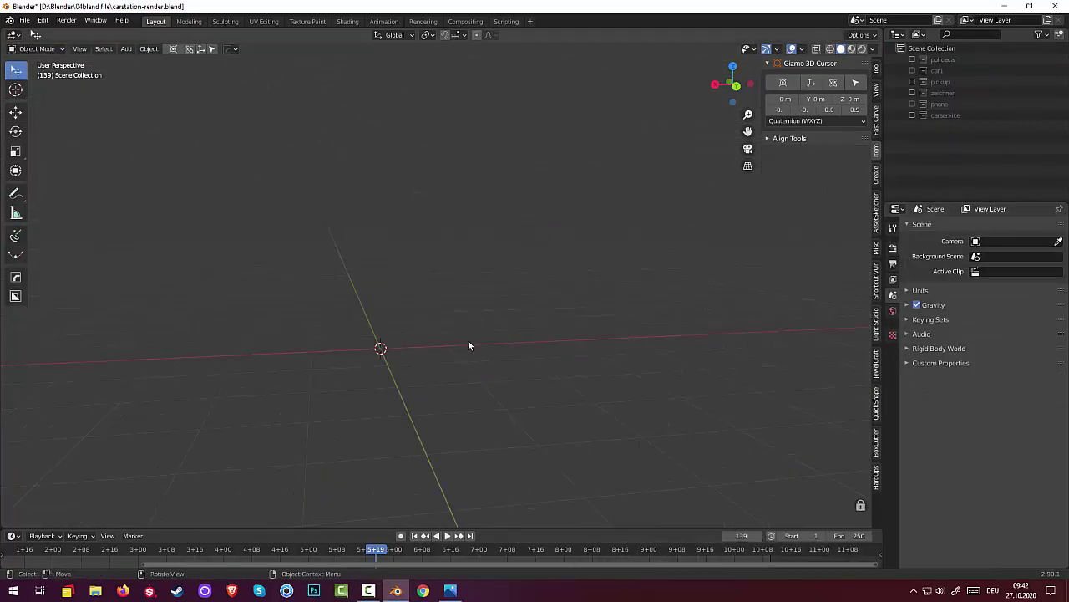
- Add a circle mesh with 12 vertices at the world origin, then deselect it
middle_drag(468, 340, 469, 351)
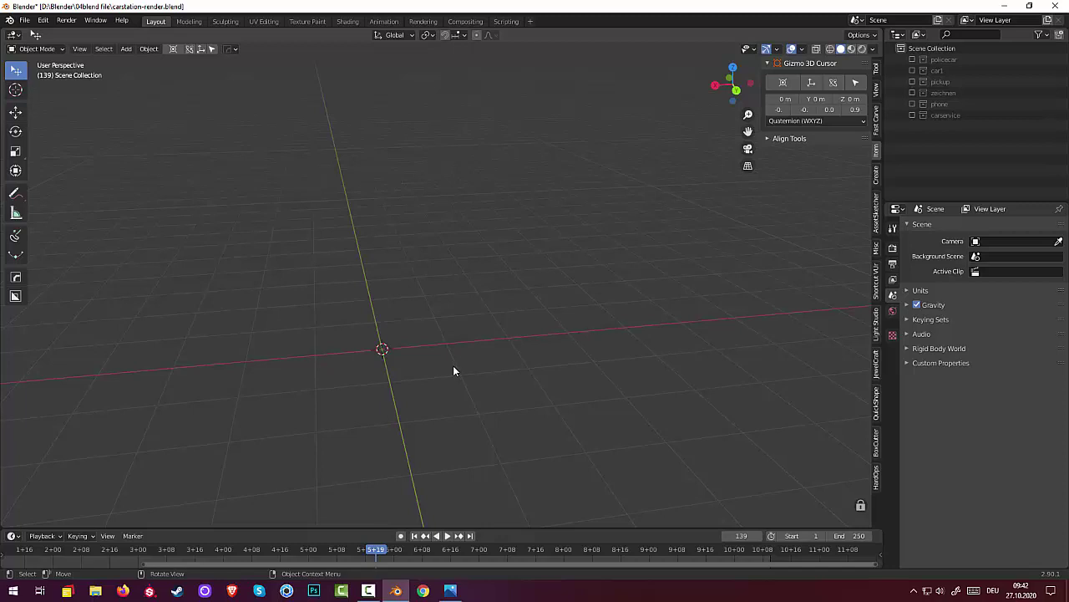
key(shift+a)
mouse_move(450, 363)
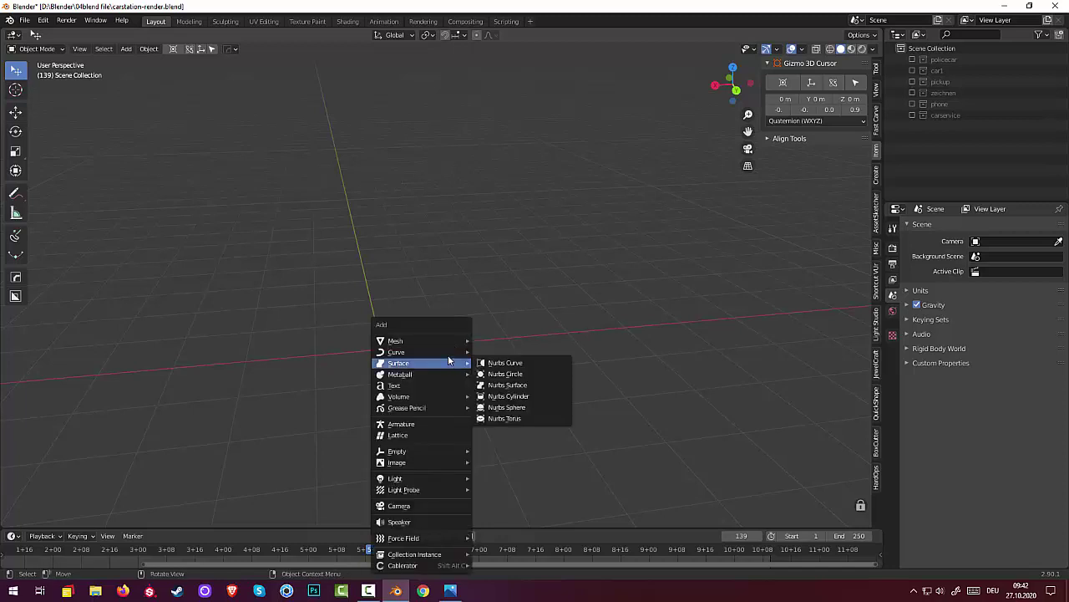
mouse_move(447, 340)
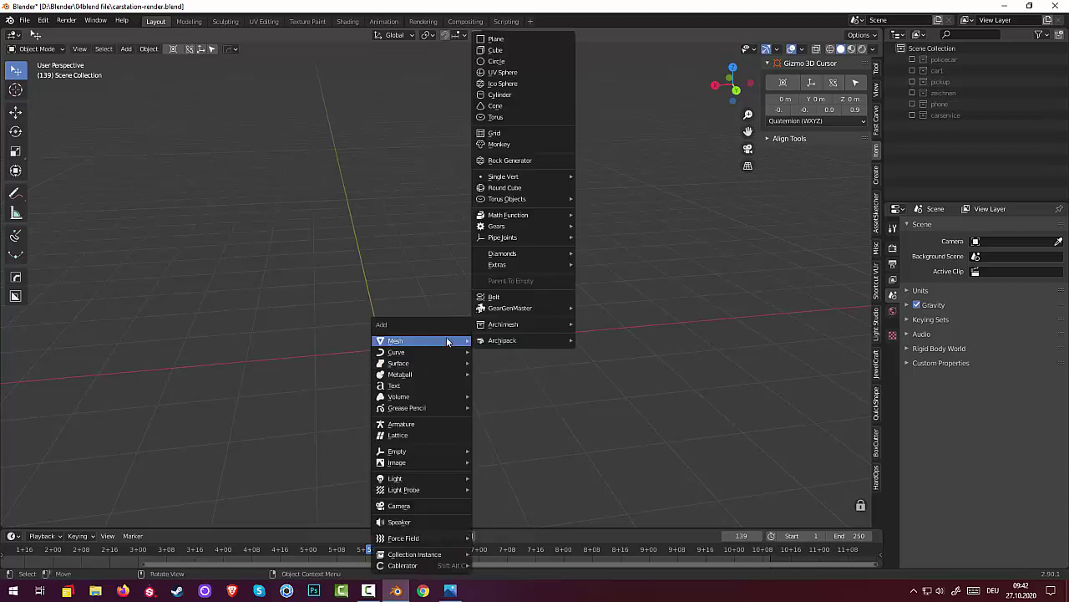
click(515, 62)
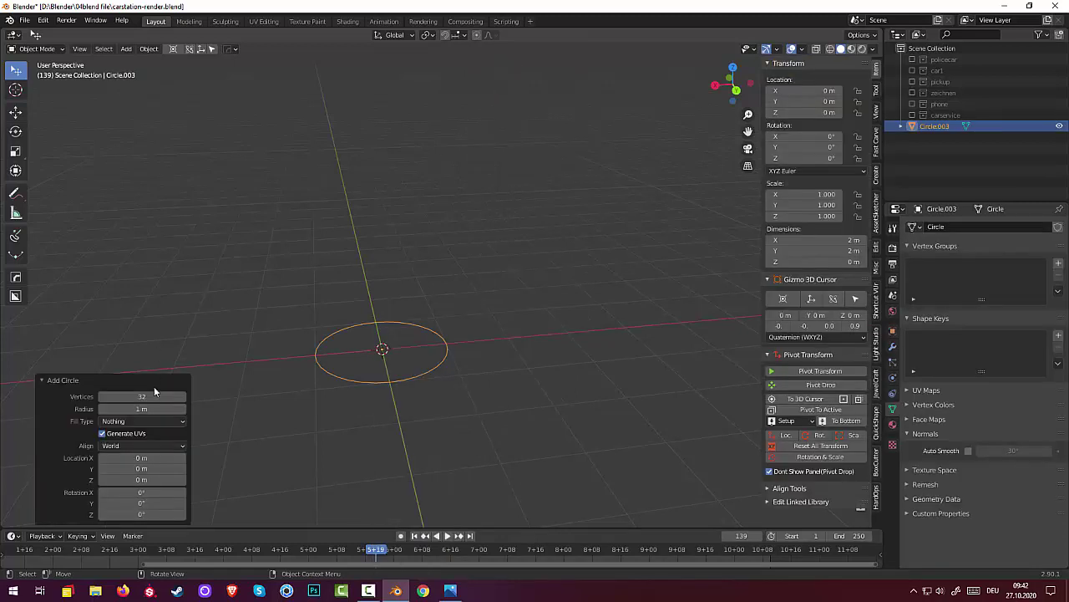
drag(142, 397, 96, 397)
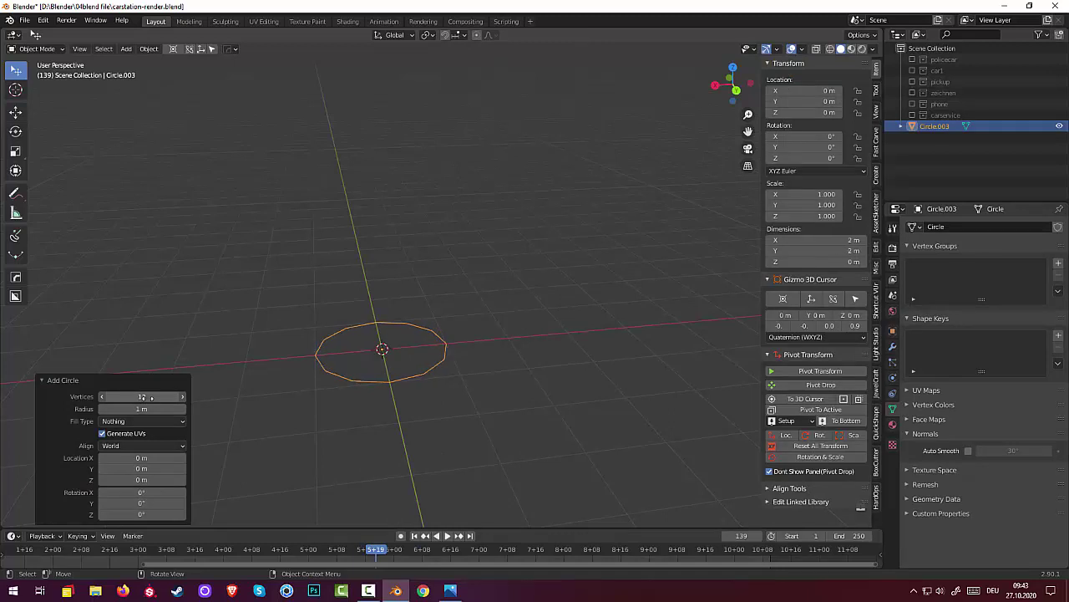
click(289, 432)
- Put the 12-sided circle into Edit Mode
mouse_move(396, 409)
middle_down()
mouse_move(383, 467)
mouse_move(398, 395)
middle_up()
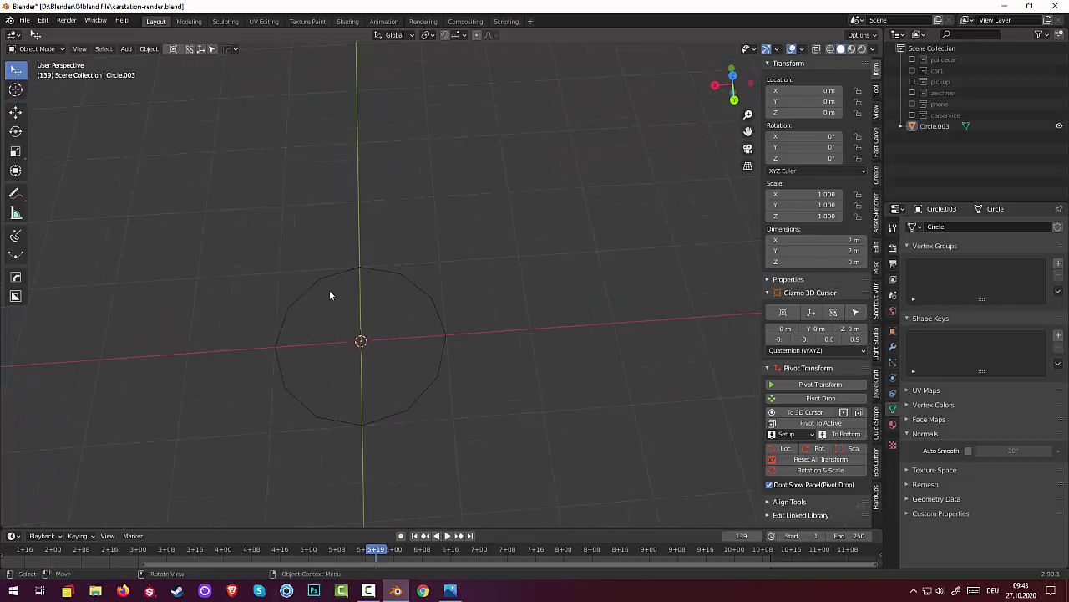
click(38, 49)
click(39, 50)
click(39, 50)
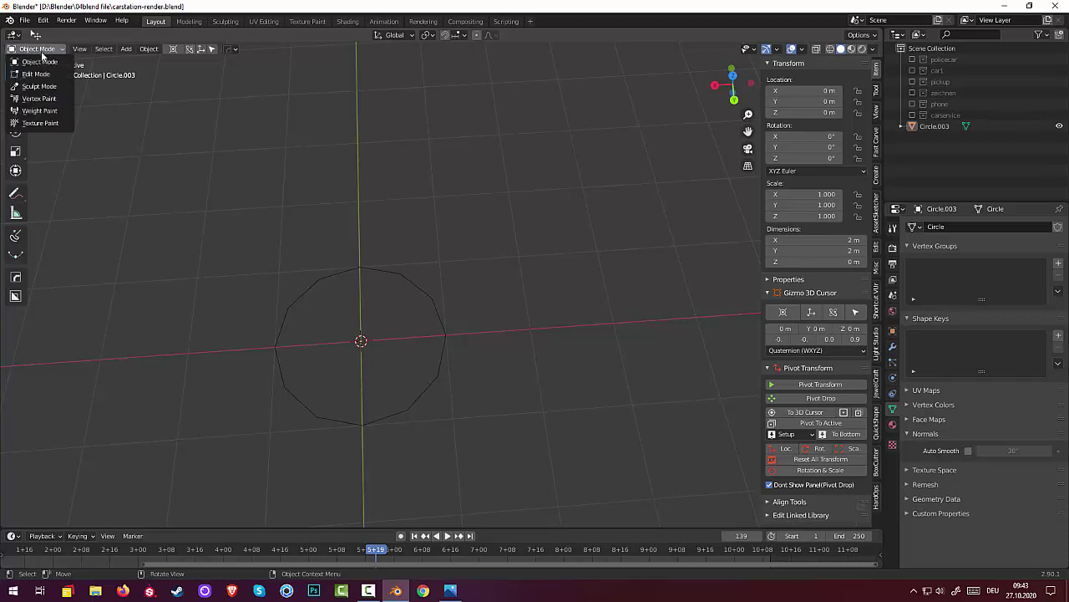
click(38, 76)
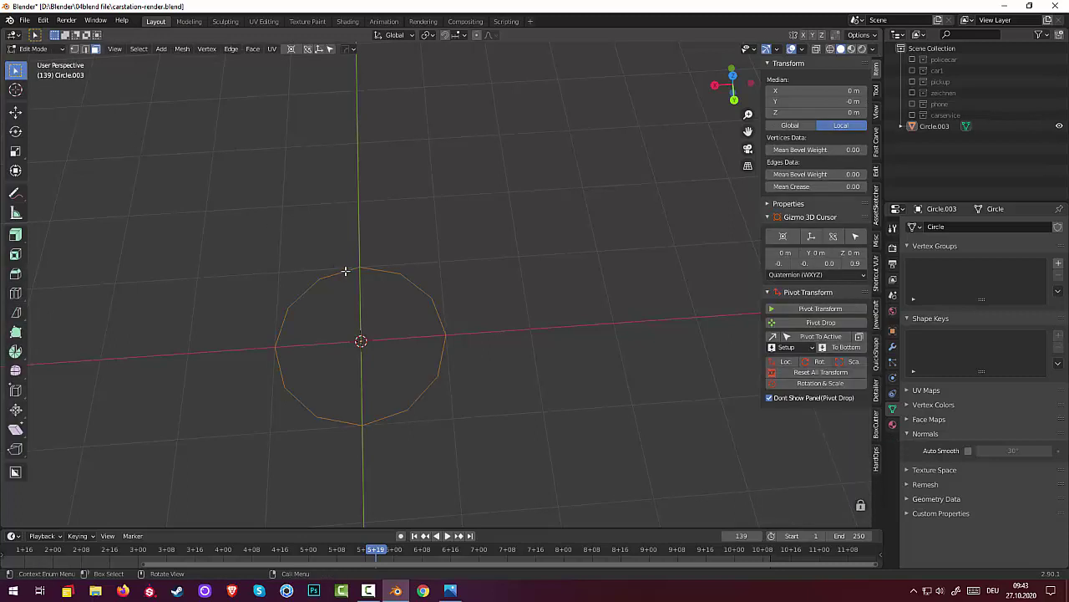
- Using edge selection, flatten the two adjacent edges at the circle's negative Y end by scaling them to 0 along Y
key(alt+a)
middle_drag(364, 285, 382, 290)
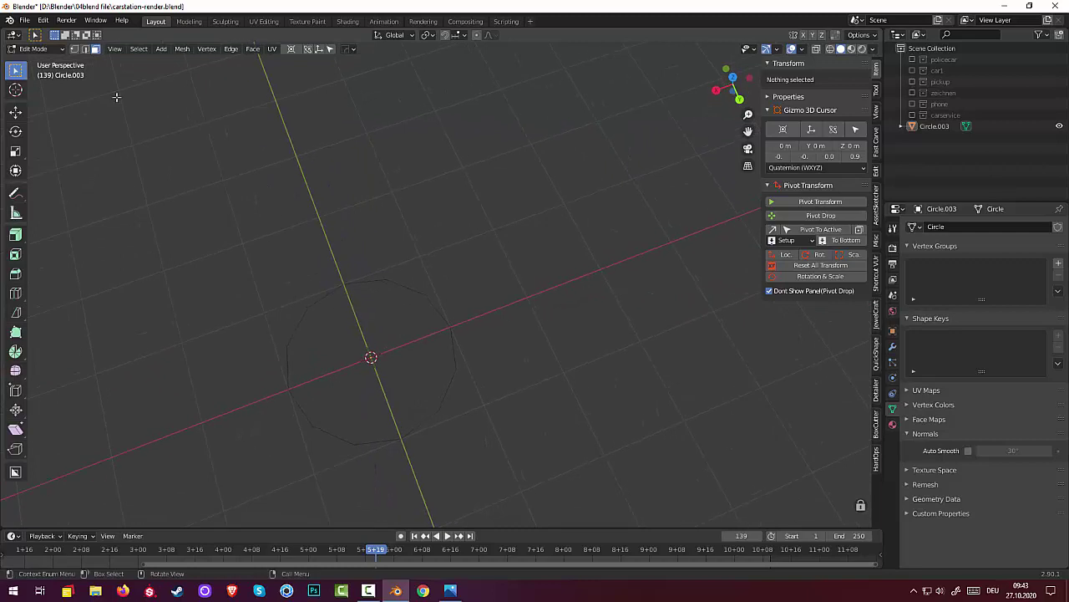
click(85, 48)
click(354, 288)
shift+click(333, 292)
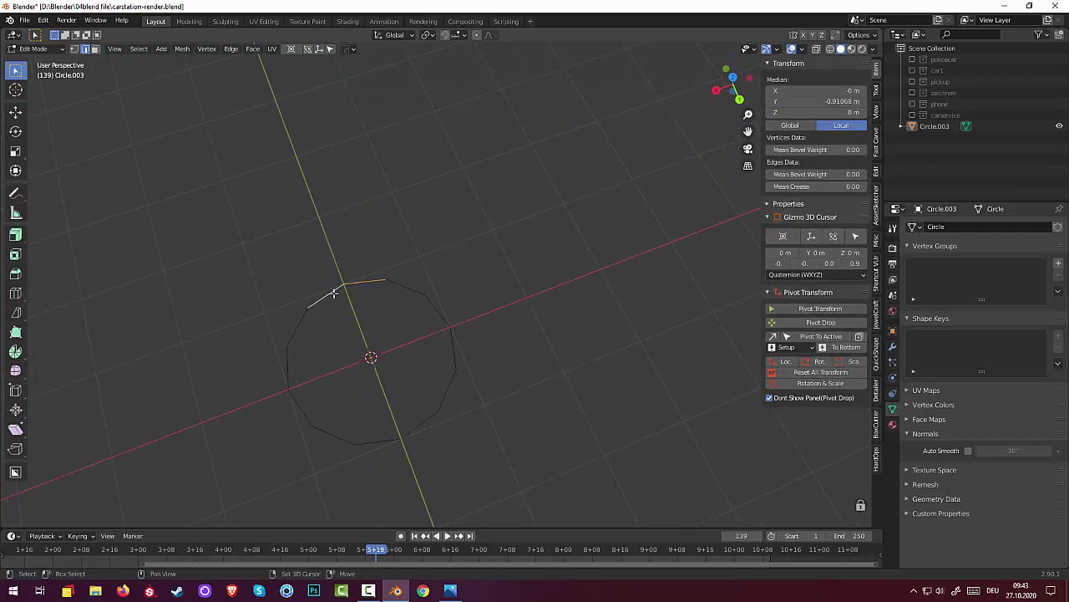
middle_drag(372, 313, 393, 320)
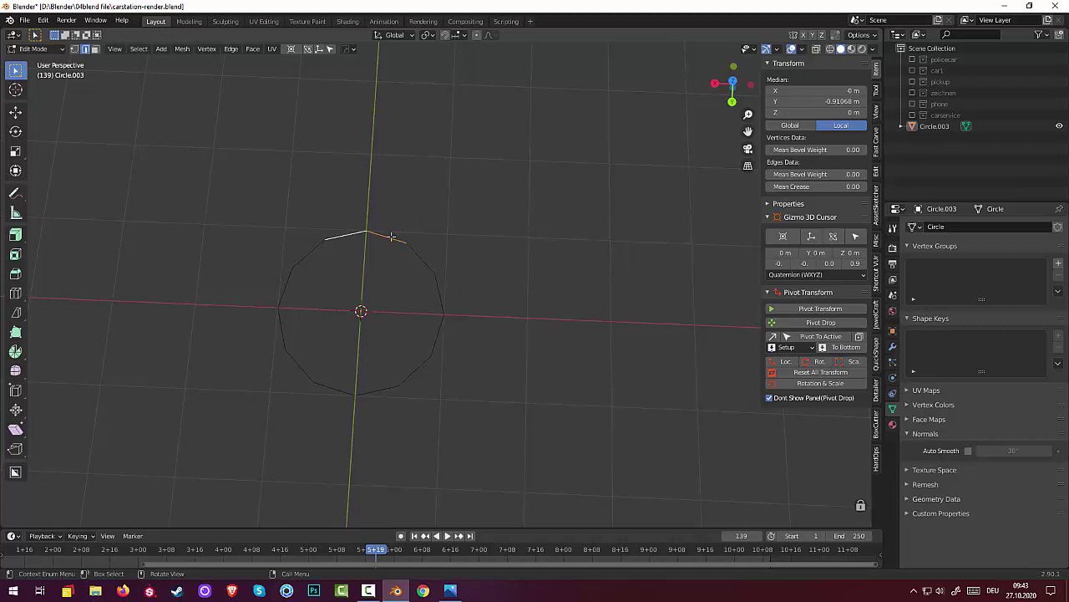
text(sy)
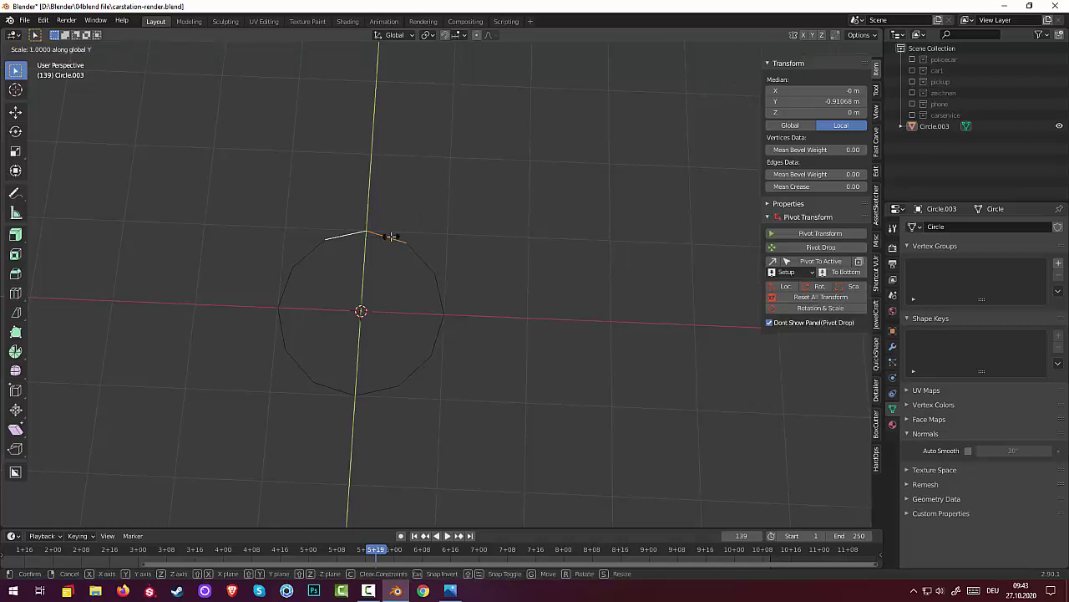
text(0)
key(Return)
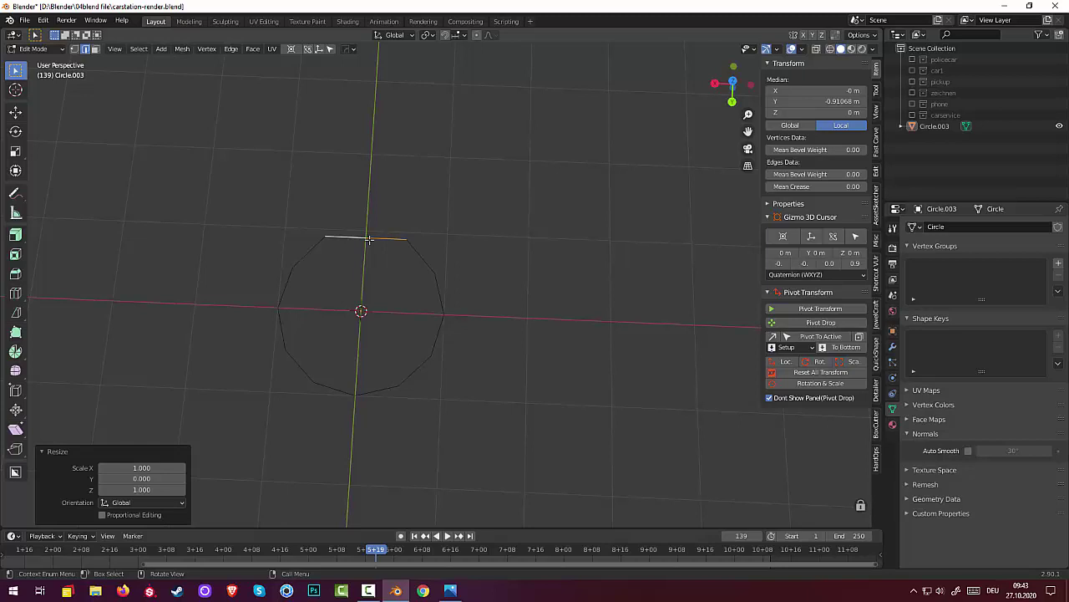
- Move the two flattened edges about 0.08 m inward toward the circle's centre
key(g)
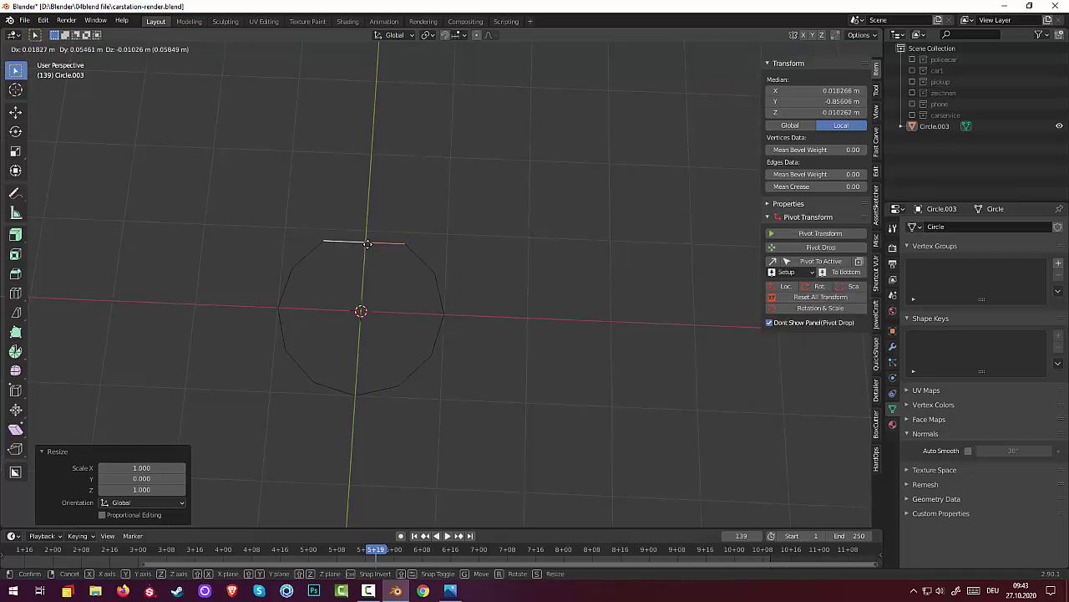
click(368, 246)
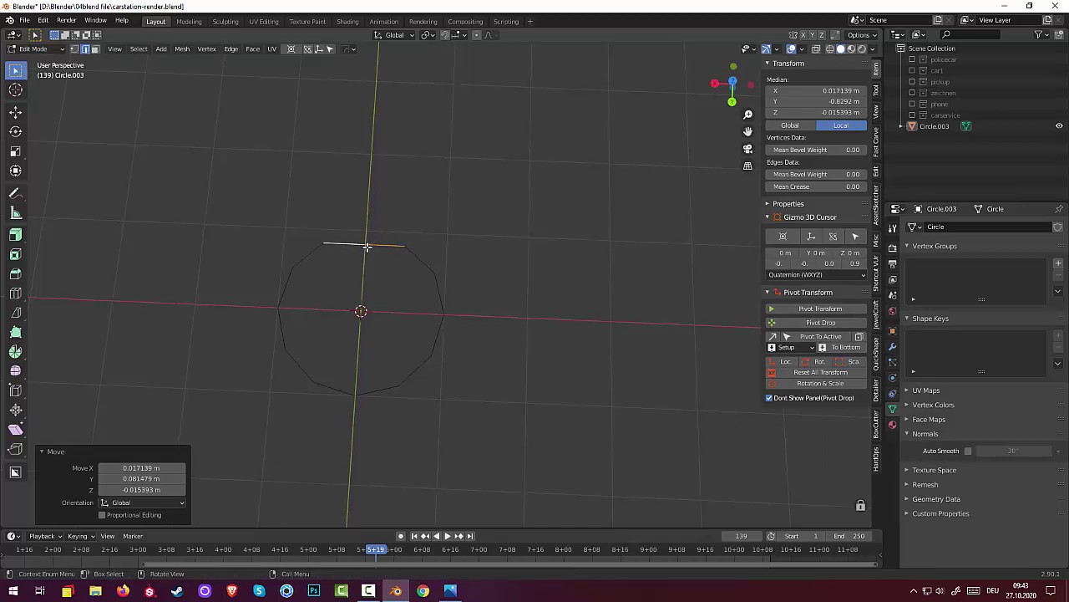
- Try extruding the flattened edges about 0.92 m past the circle's centre, then delete the two extruded faces
key(e)
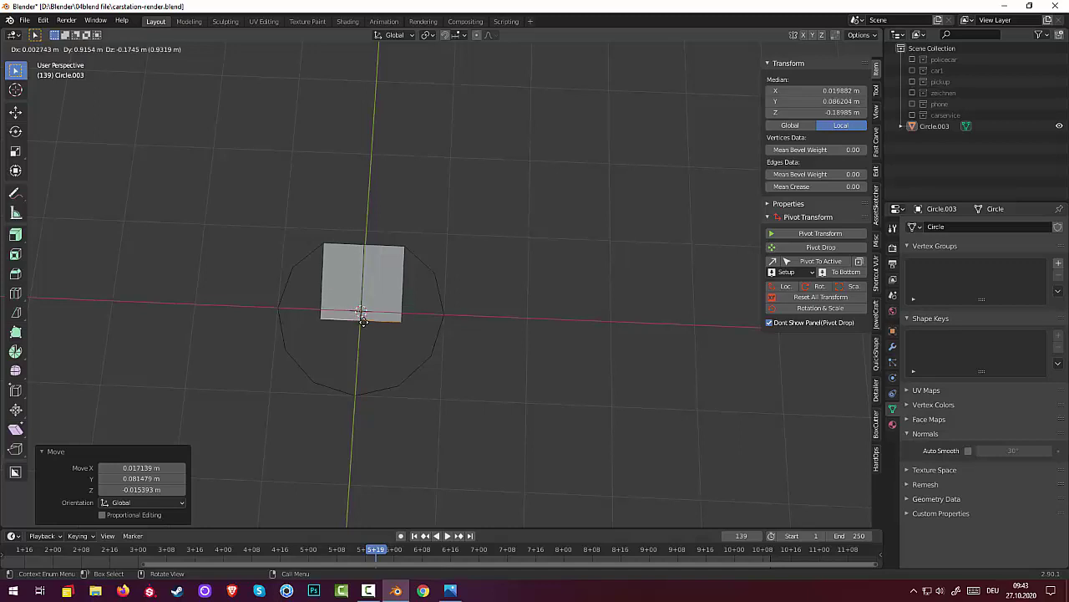
click(363, 321)
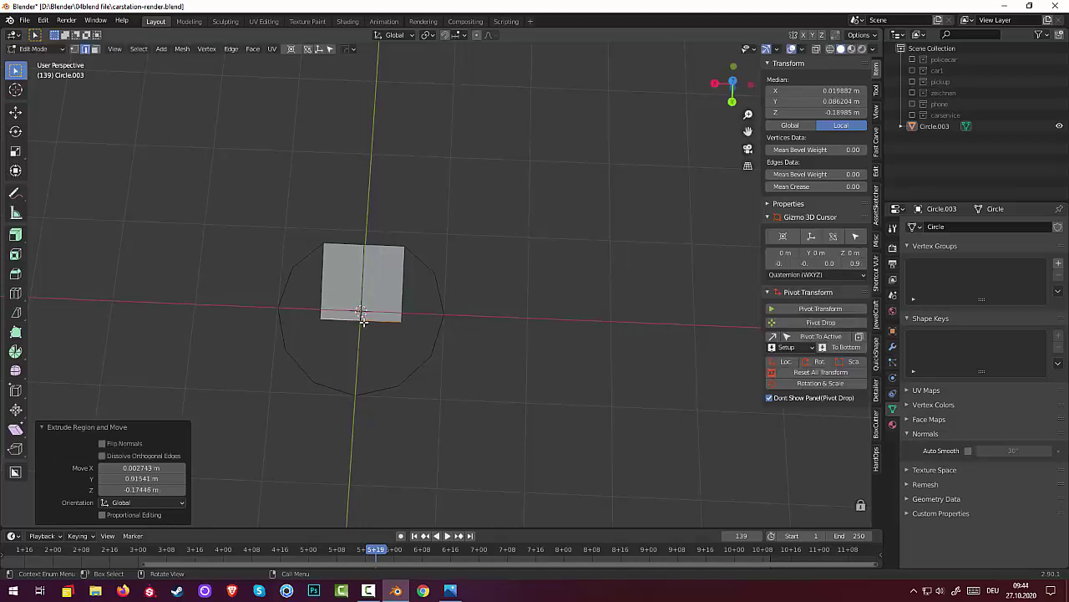
click(375, 290)
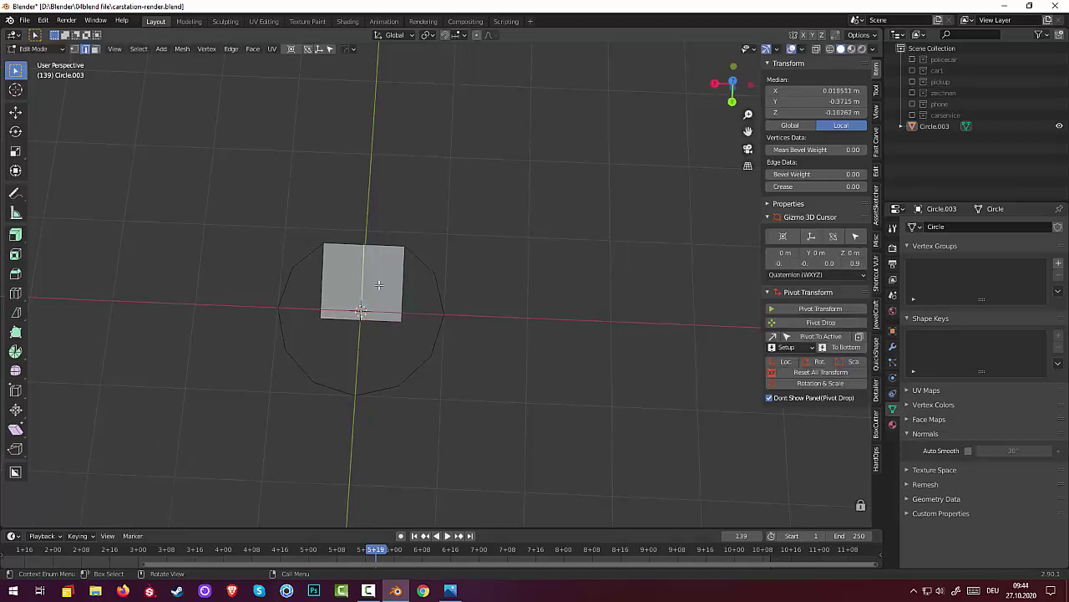
click(95, 49)
click(380, 277)
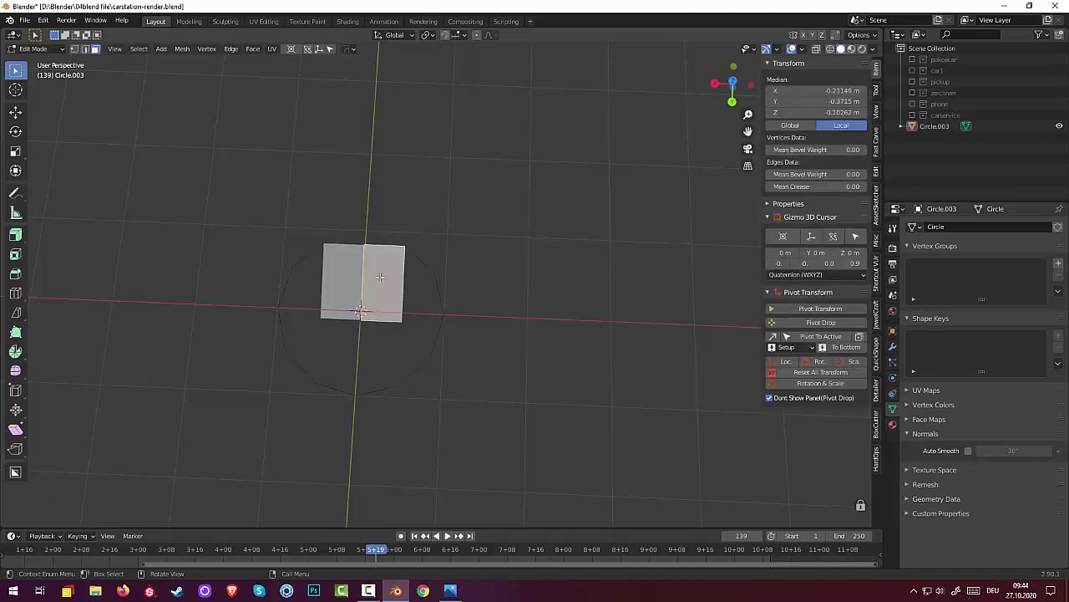
key(x)
click(339, 304)
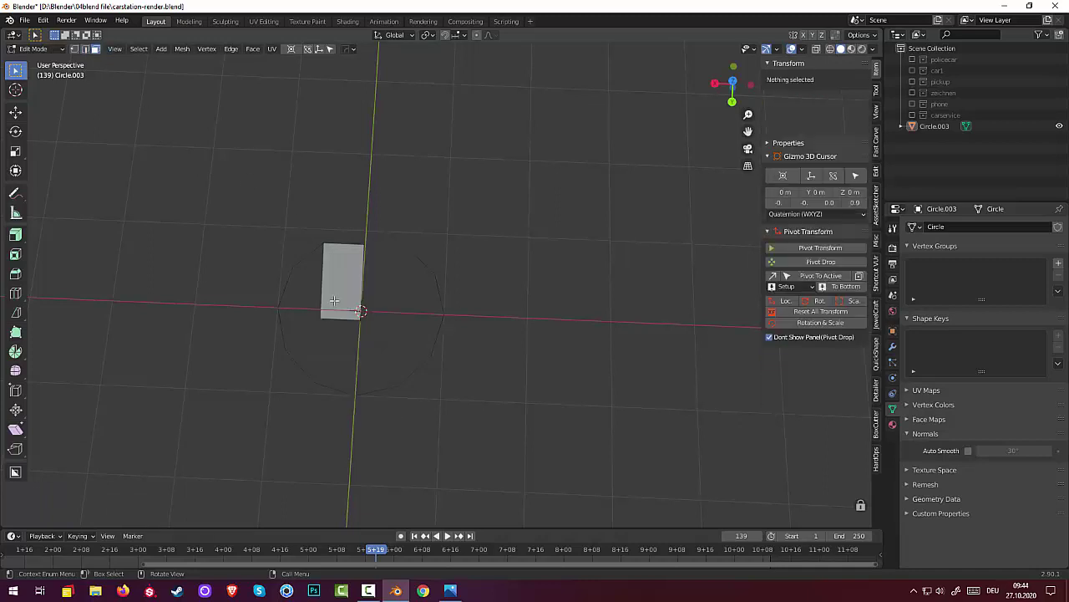
click(341, 288)
key(x)
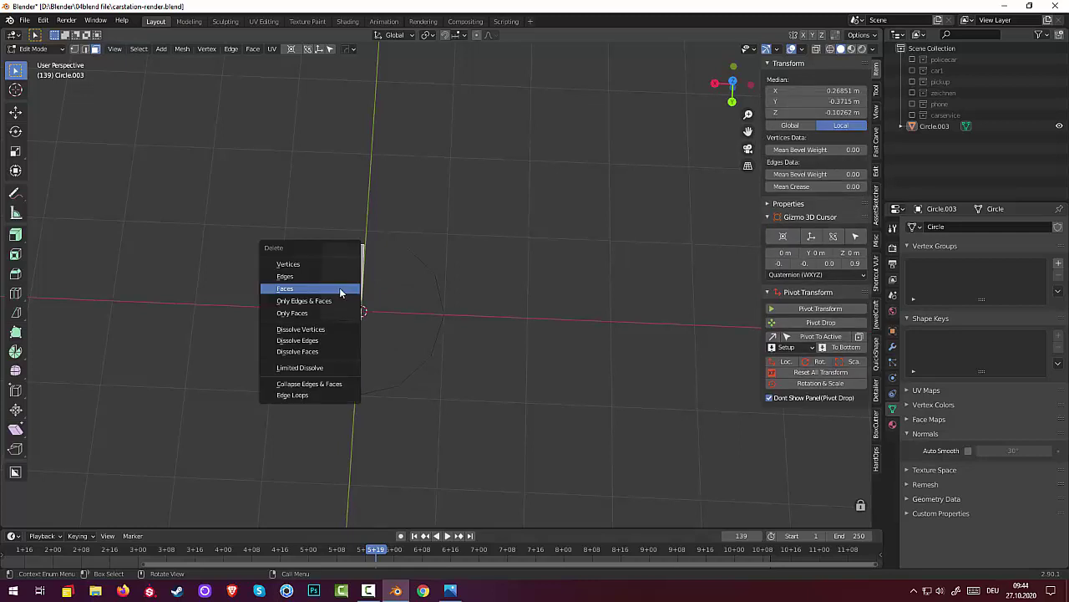
click(345, 285)
- Undo the face deletions and the extrusion of the flattened edges
middle_drag(529, 306, 519, 312)
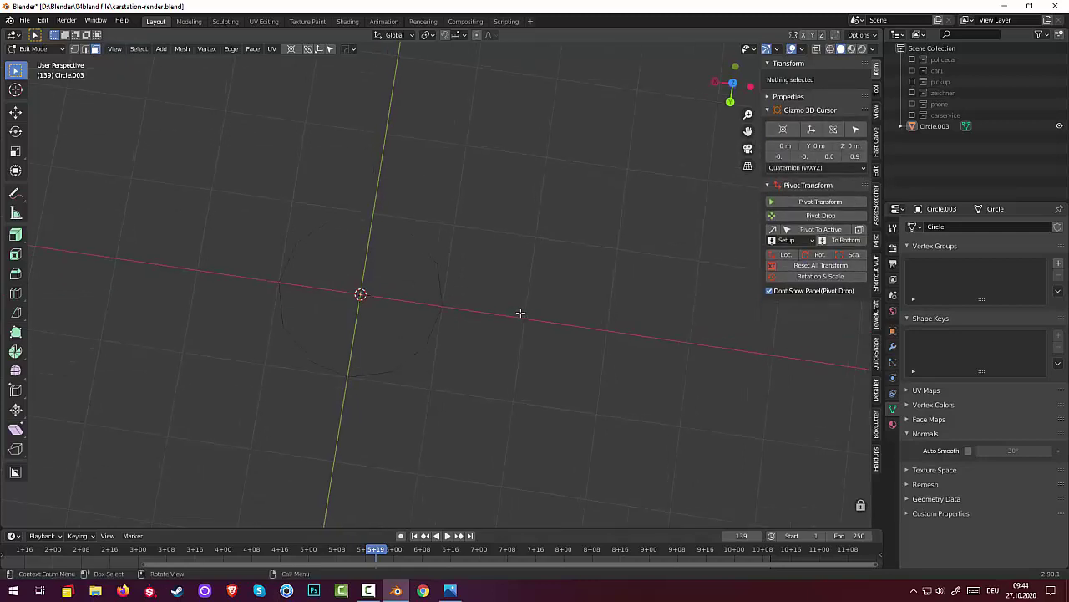
key(ctrl+z)
key(ctrl+z)
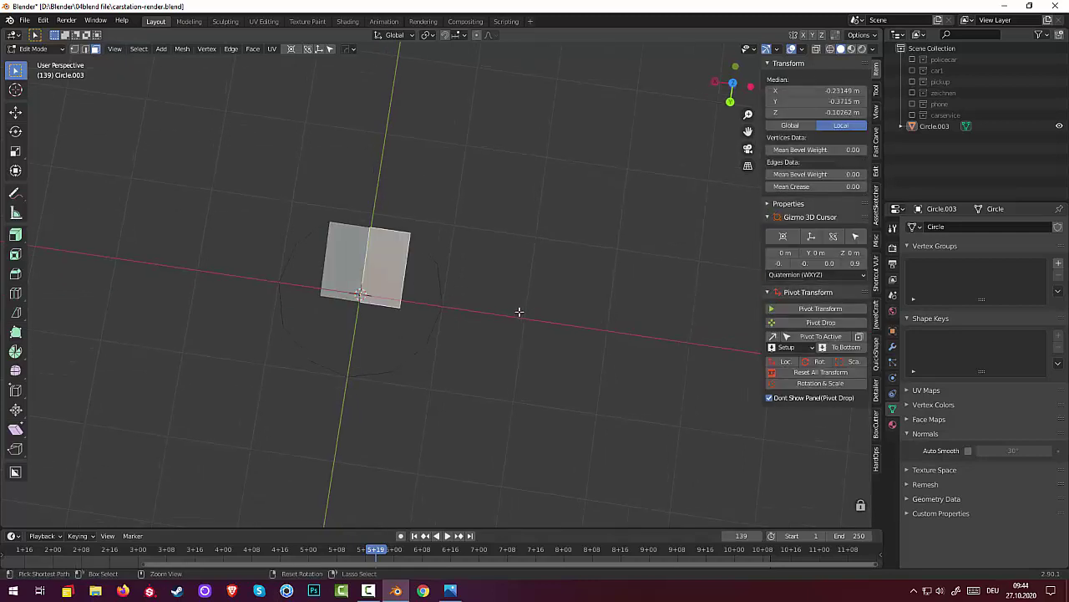
key(ctrl+shift+z)
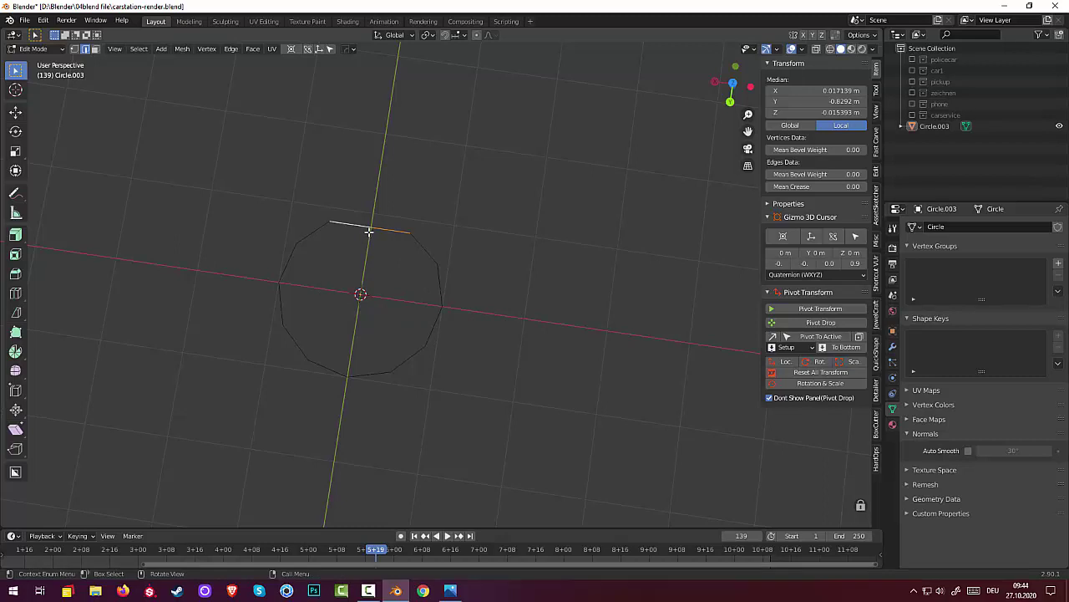
mouse_move(426, 246)
middle_down()
mouse_move(487, 246)
mouse_move(440, 208)
mouse_move(413, 231)
middle_up()
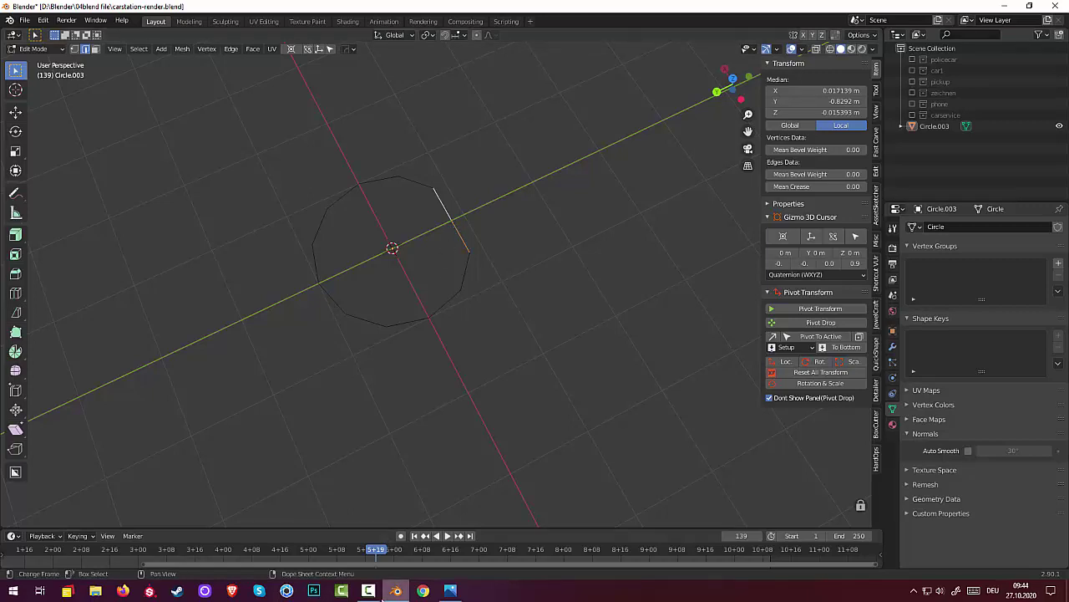
mouse_move(369, 595)
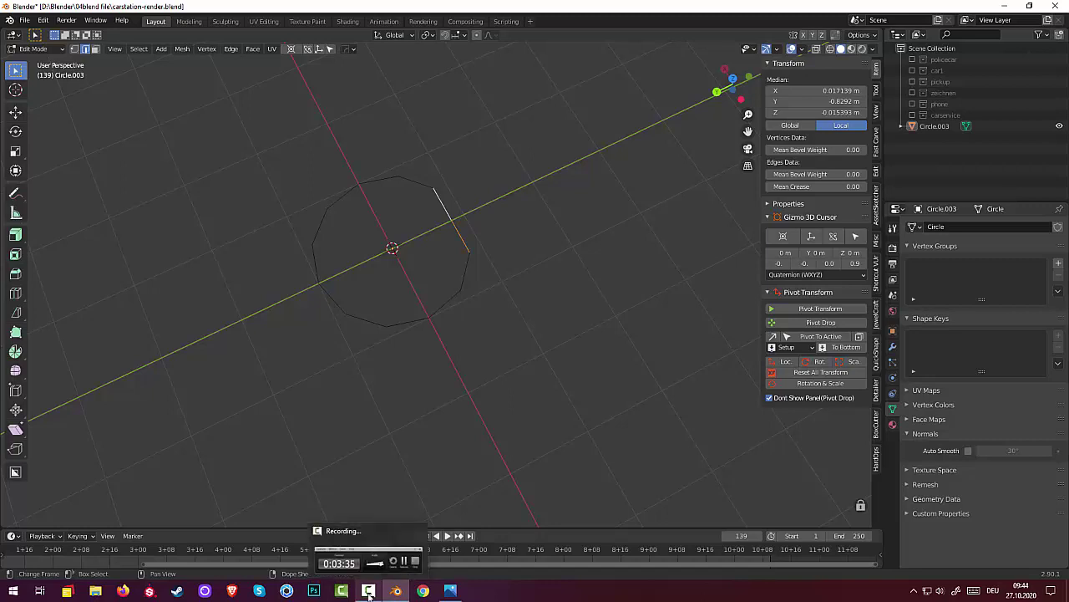
click(369, 593)
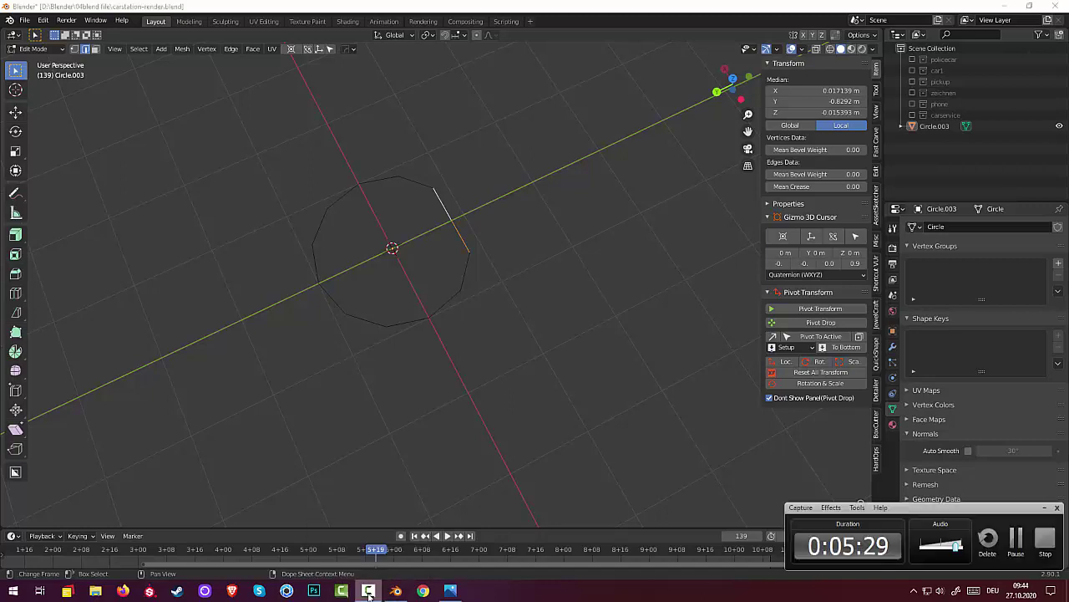
click(1009, 553)
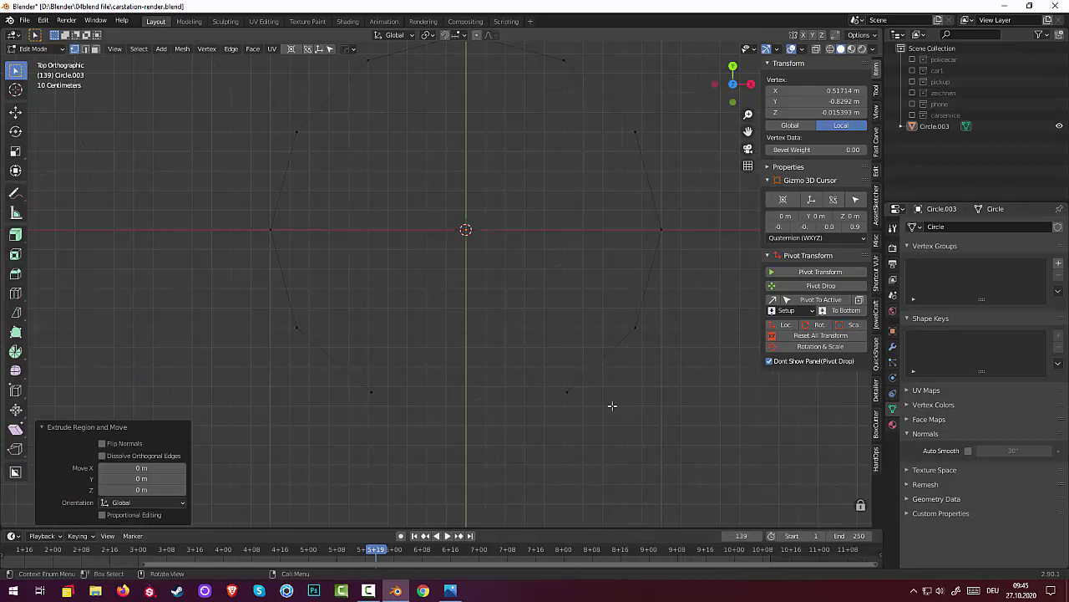
- Extrude the open end vertex on the positive X side about 0.12 m inward, then about 1.03 m along positive Y
ctrl+right_click(568, 392)
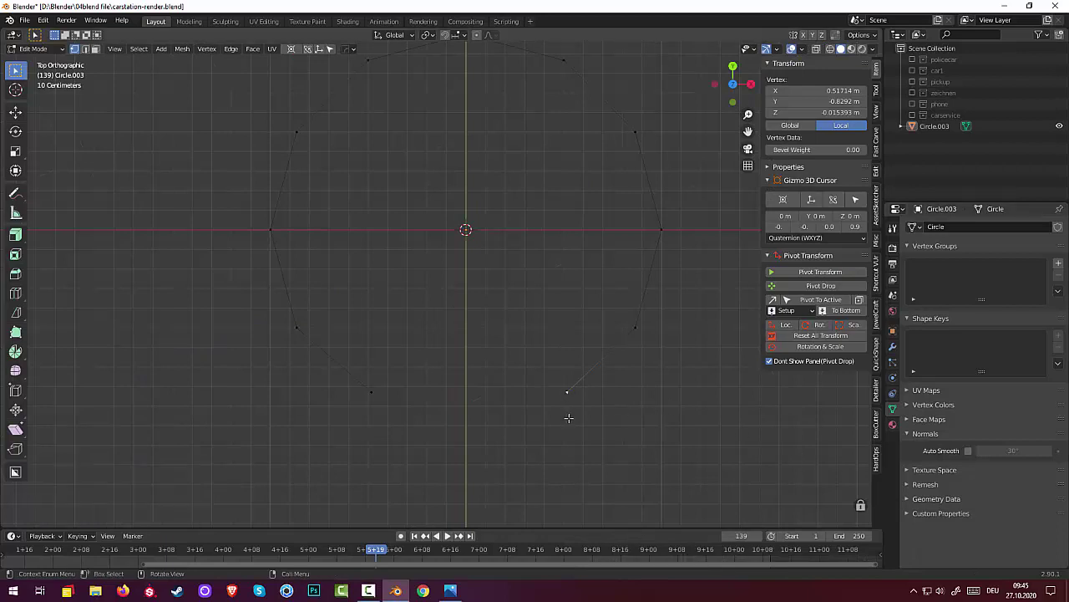
key(e)
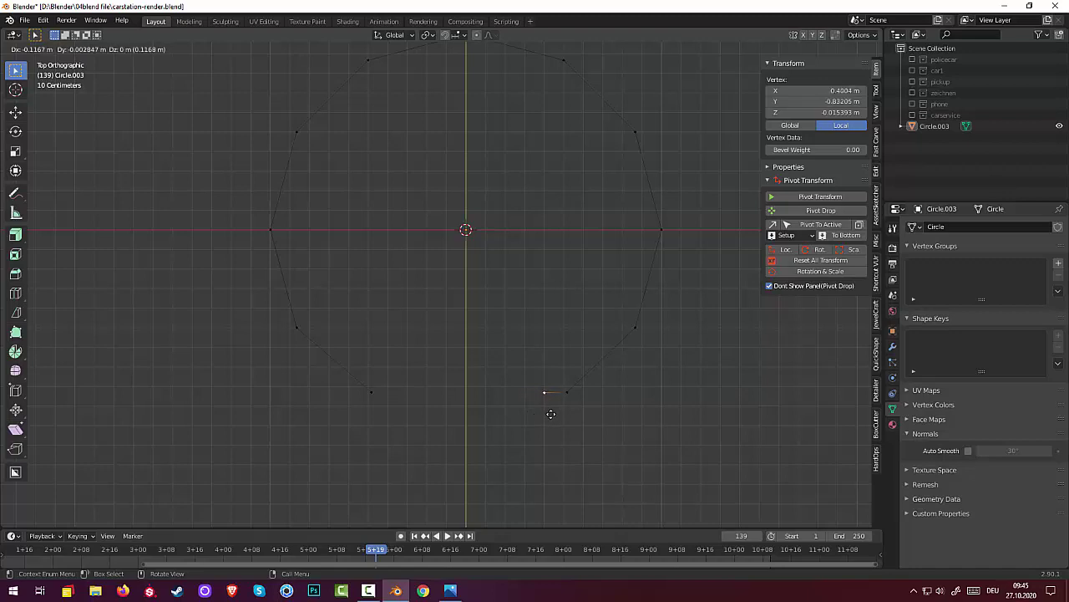
click(551, 414)
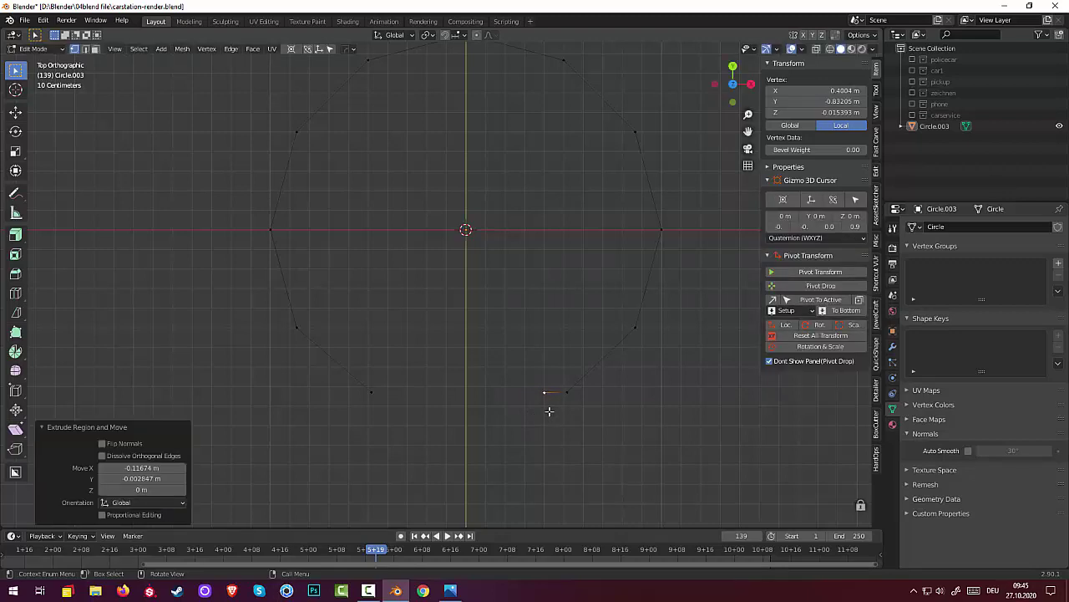
key(e)
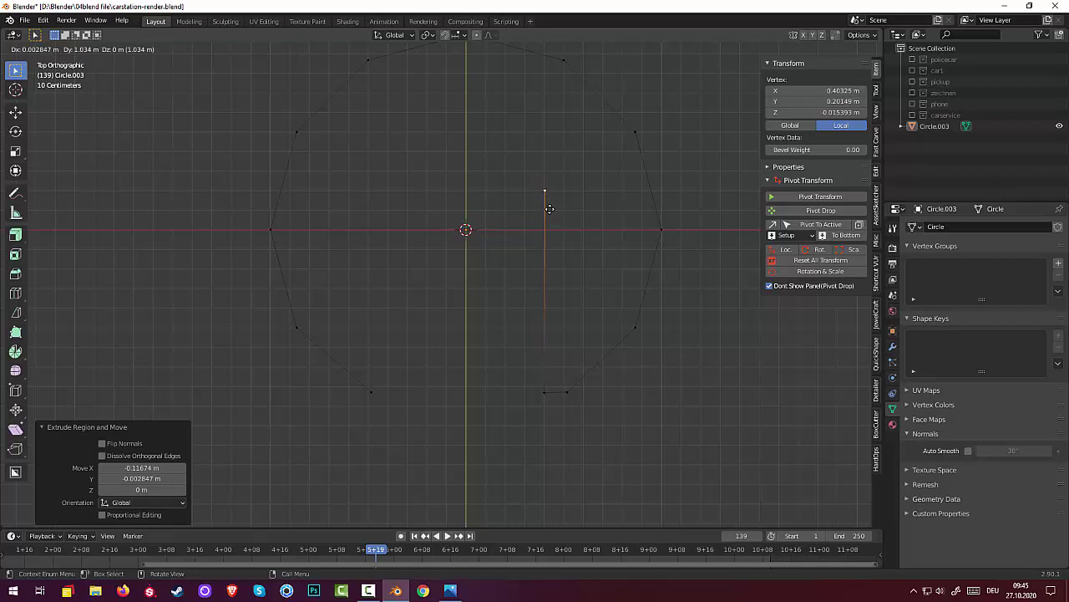
click(548, 208)
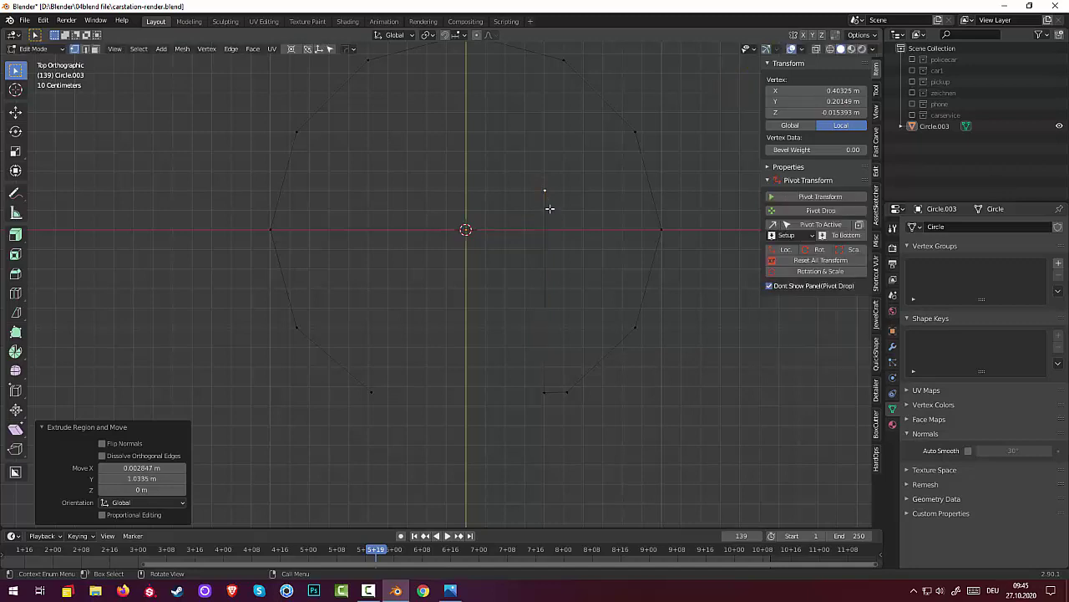
- Continue the notch outline by extruding the vertex about 0.81 m along negative X, then about 1.03 m along negative Y
key(e)
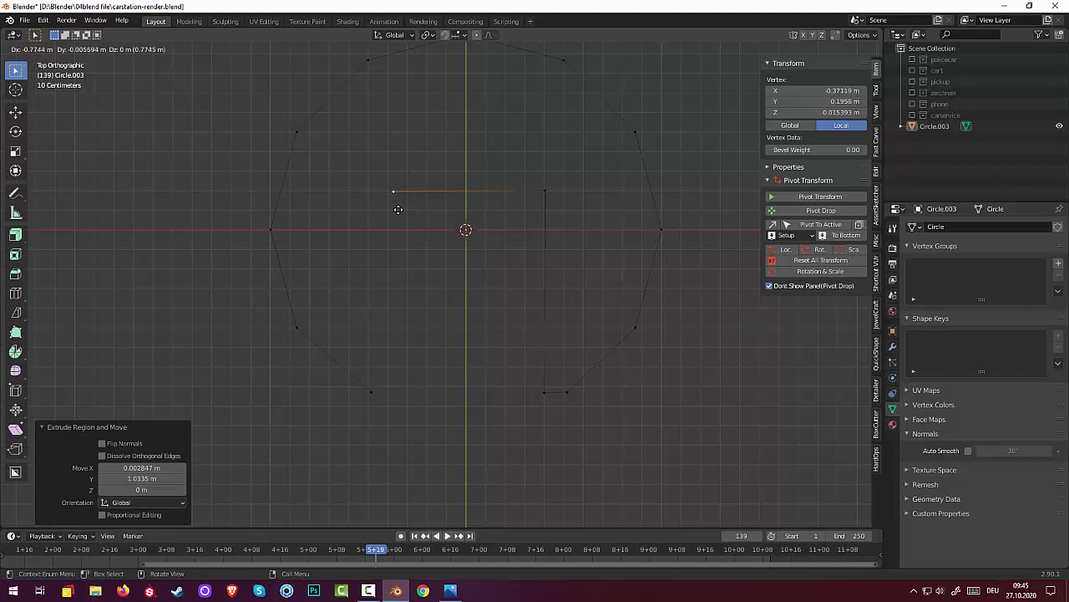
click(389, 194)
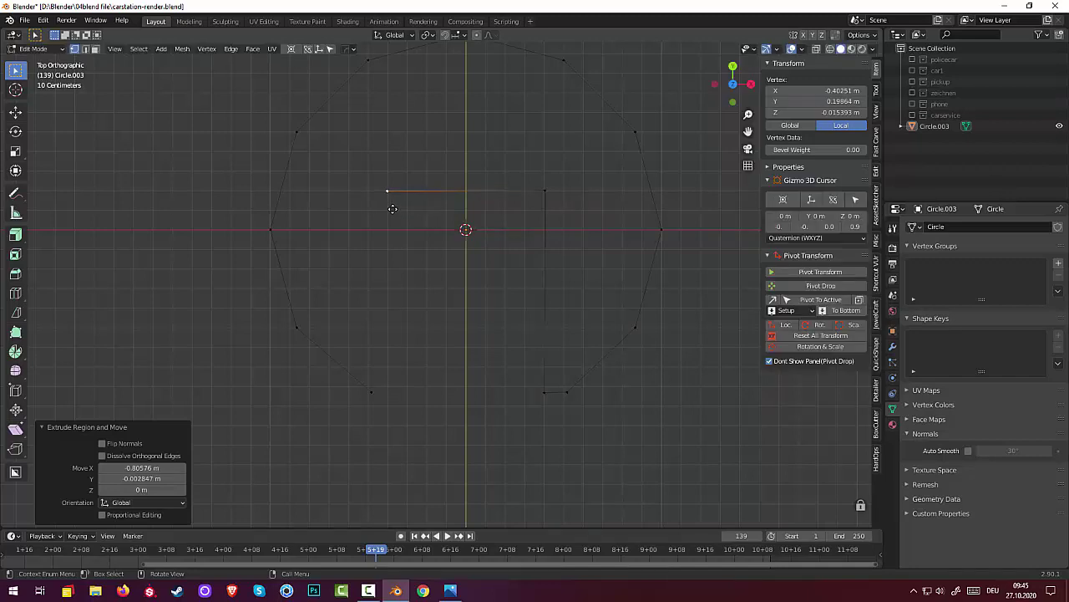
key(e)
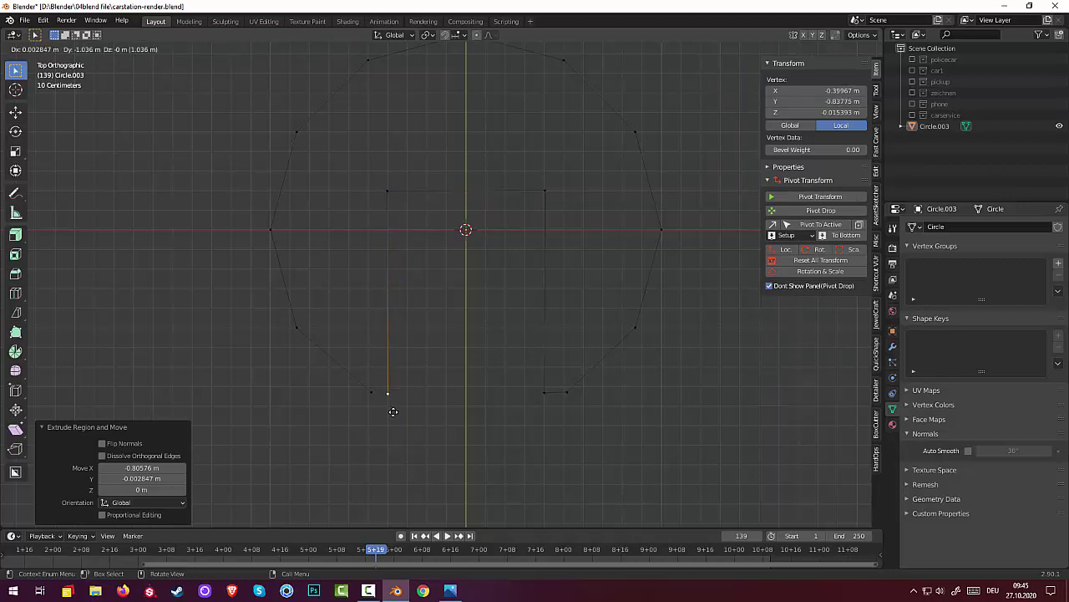
click(393, 411)
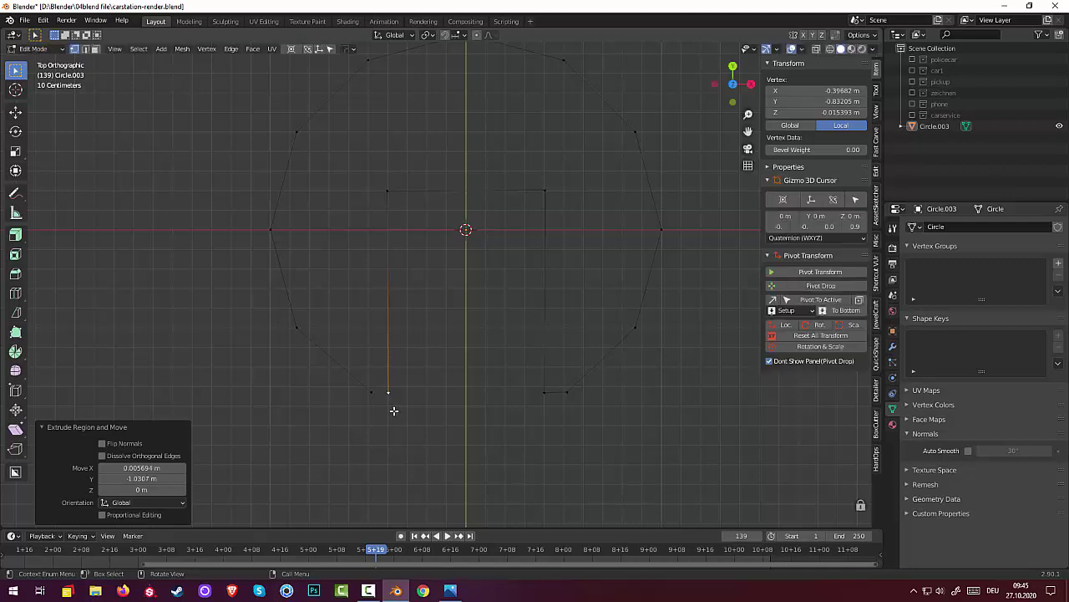
- Connect the notch's last vertex to the neighbouring open circle vertex with an edge, then clear the selection
key(g)
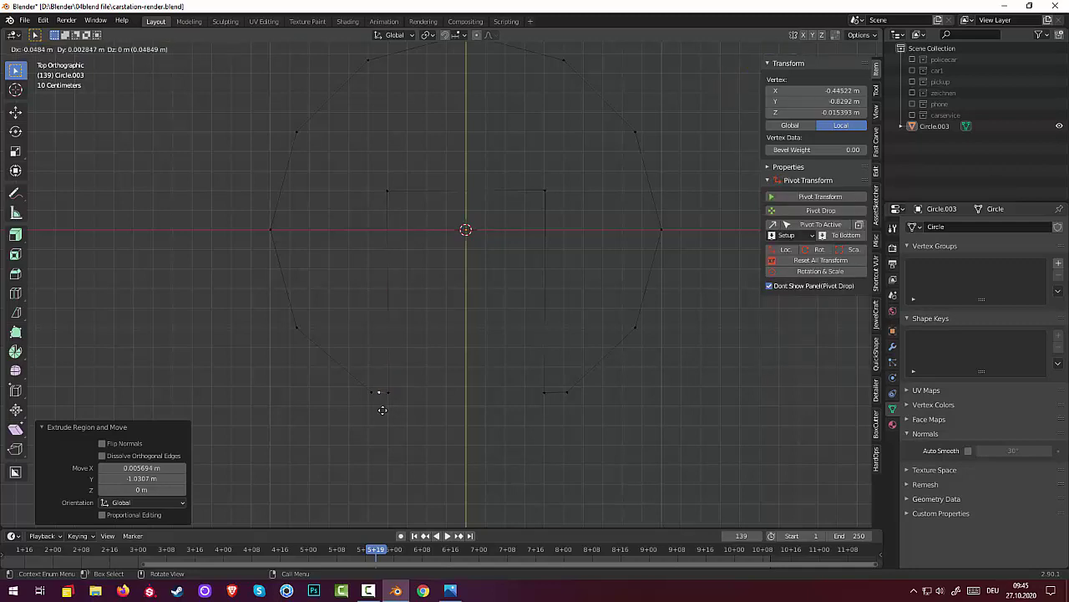
right_click(376, 396)
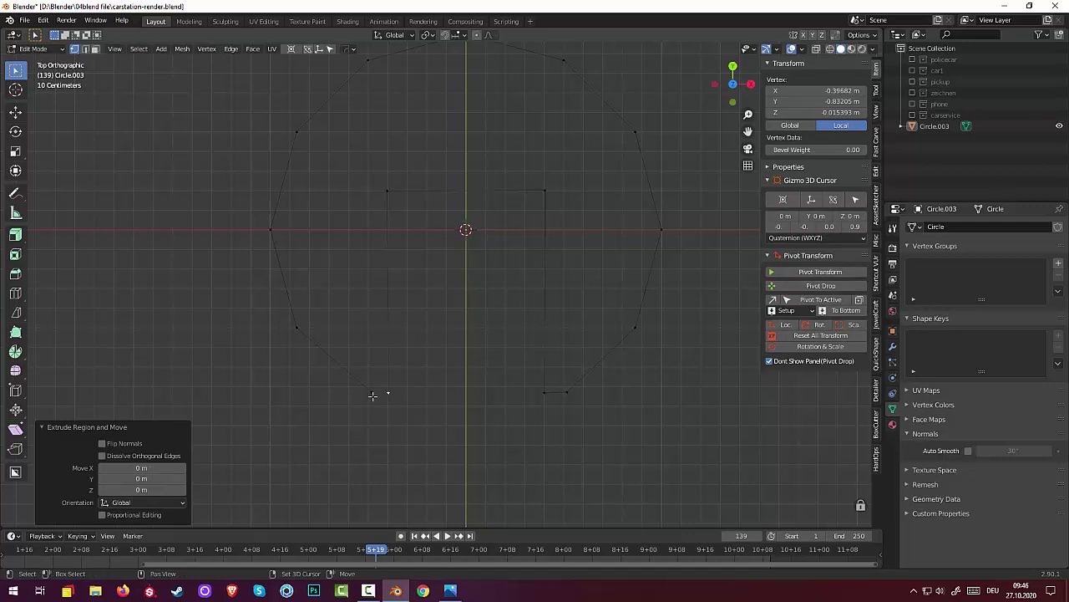
shift+click(372, 392)
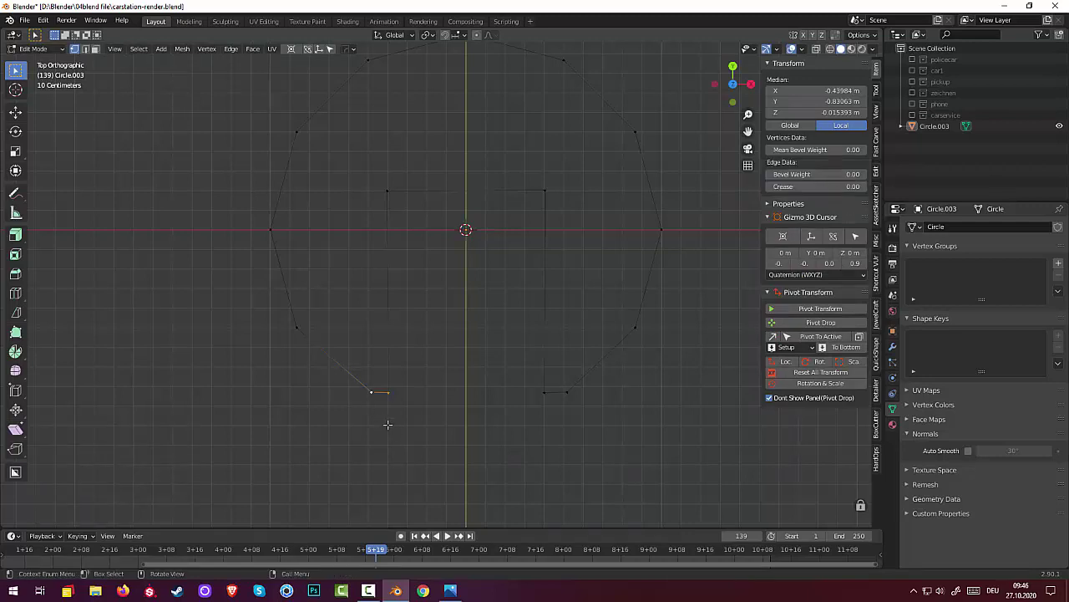
key(alt+a)
- Move the notch's inner edge about 0.14 m along Y toward the opening, then deselect it
middle_drag(404, 432, 378, 407)
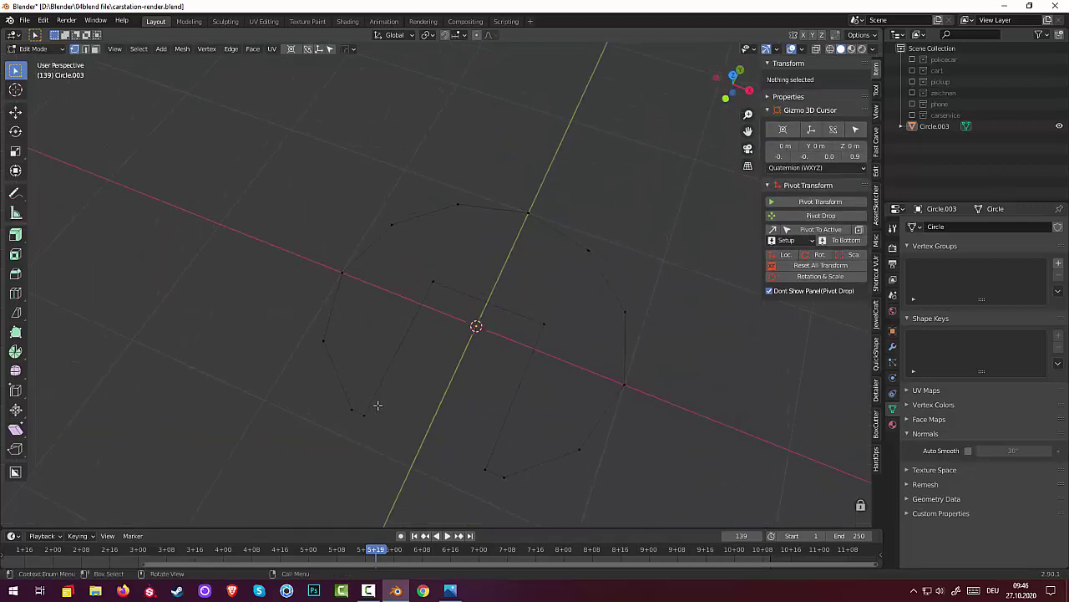
middle_drag(482, 482, 516, 347)
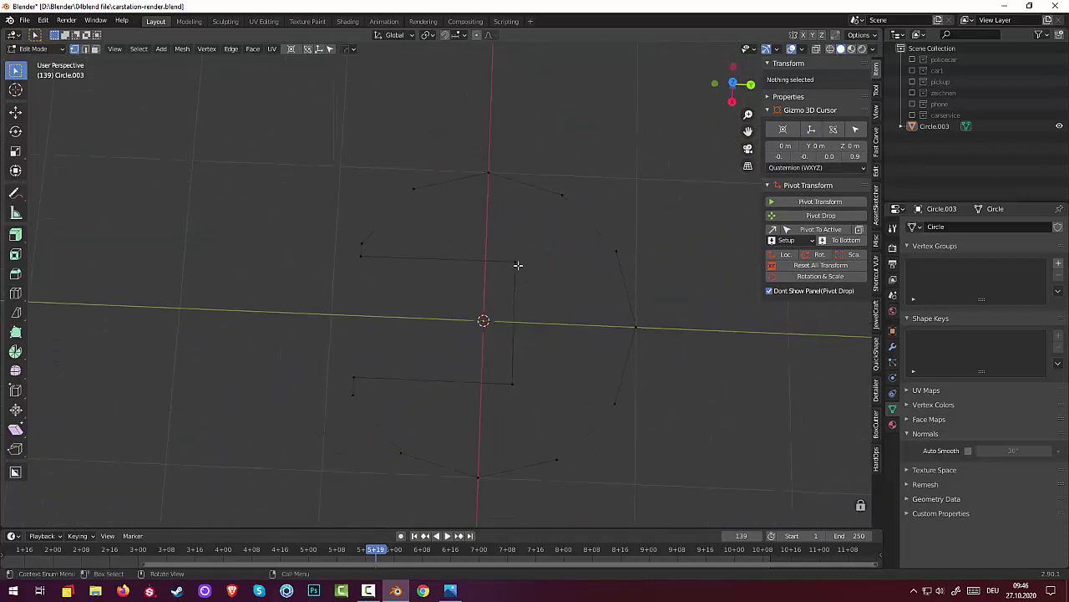
click(516, 265)
shift+click(512, 382)
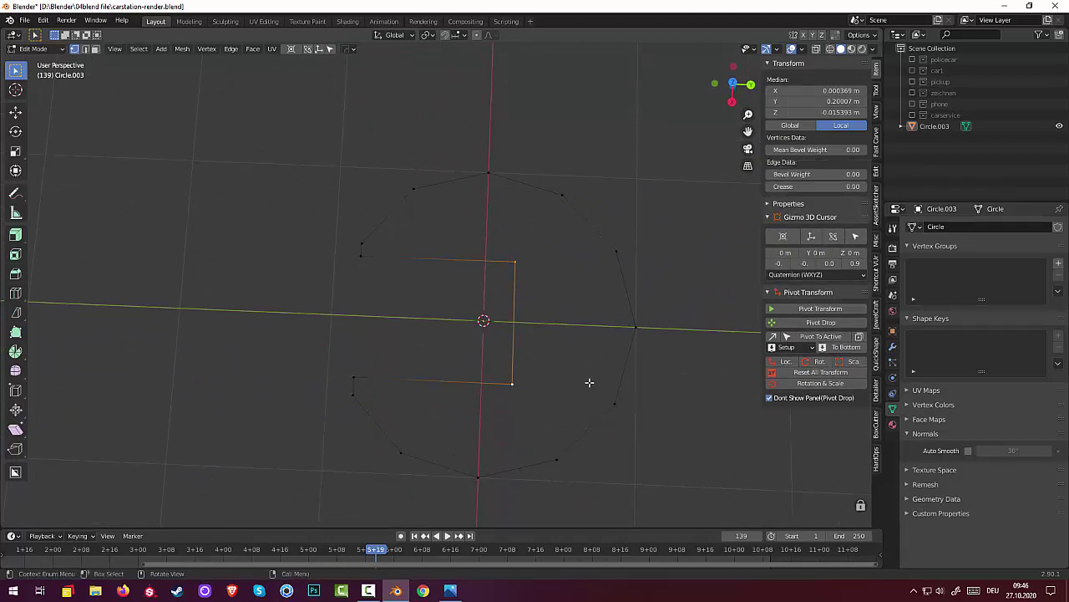
key(g)
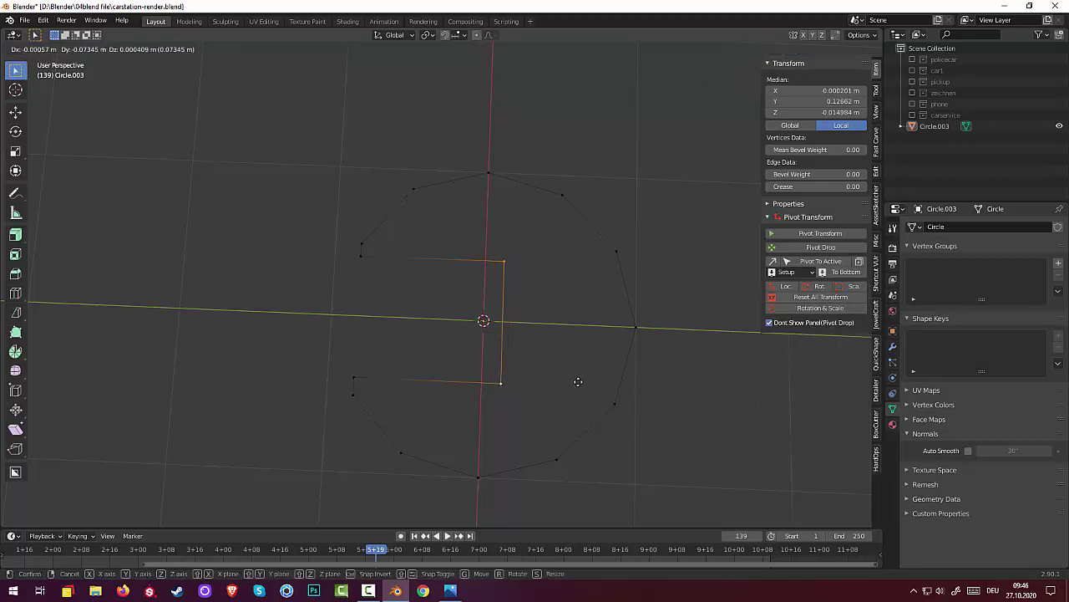
key(y)
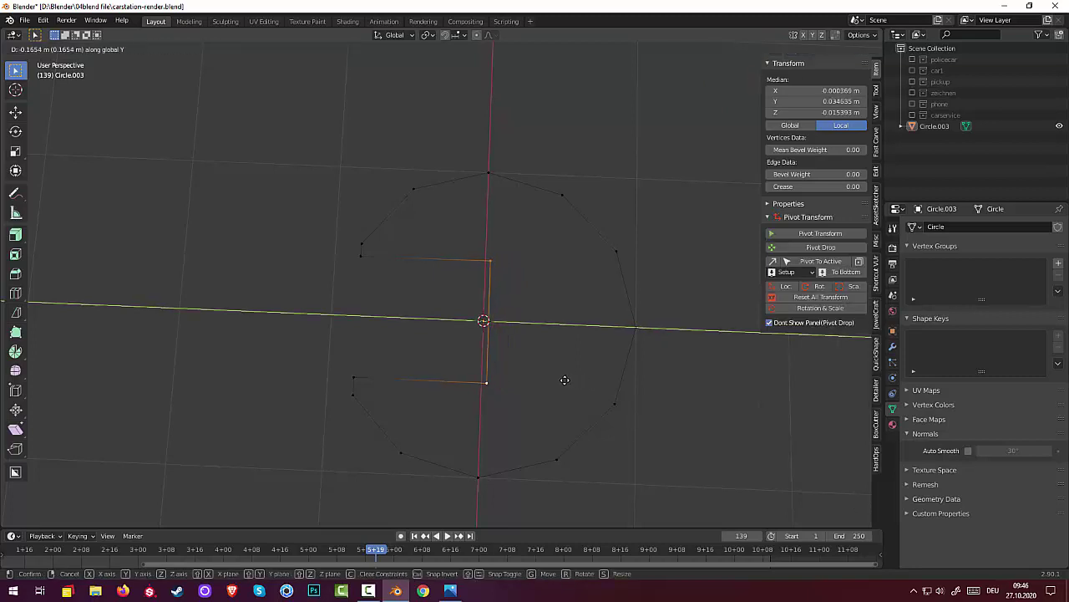
click(635, 426)
click(647, 432)
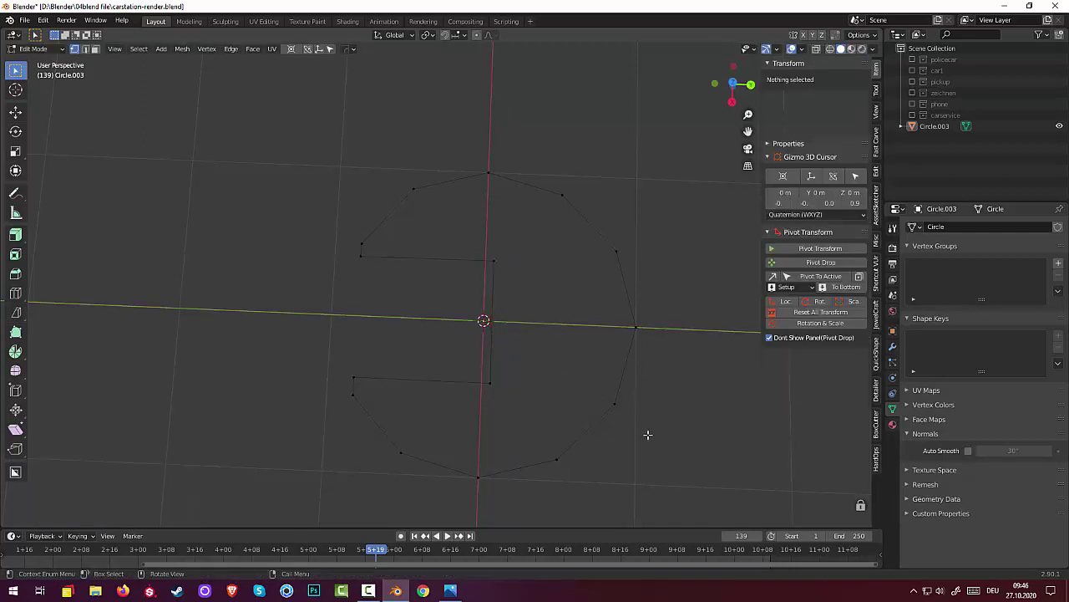
- Bevel the notch's two inner corner vertices with a width of about 0.145 m and 4 segments
middle_drag(646, 432, 645, 377)
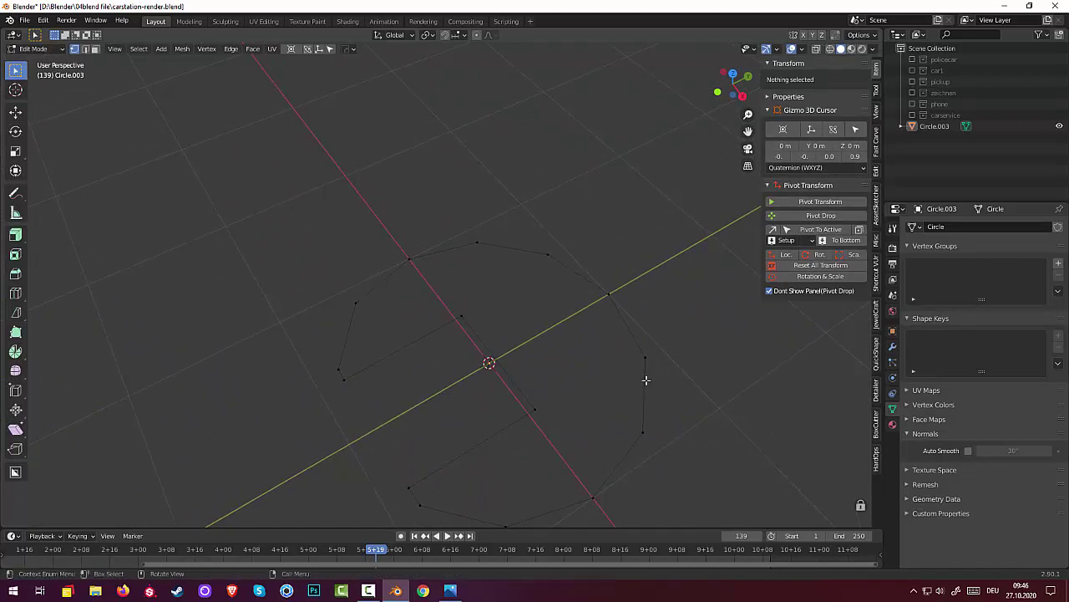
click(461, 316)
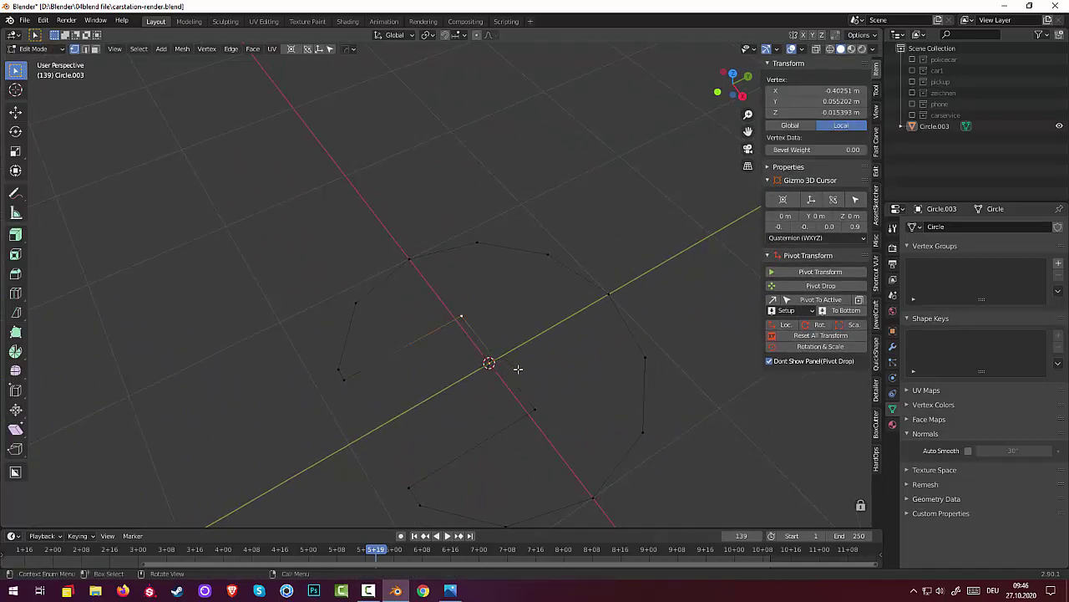
ctrl+click(557, 407)
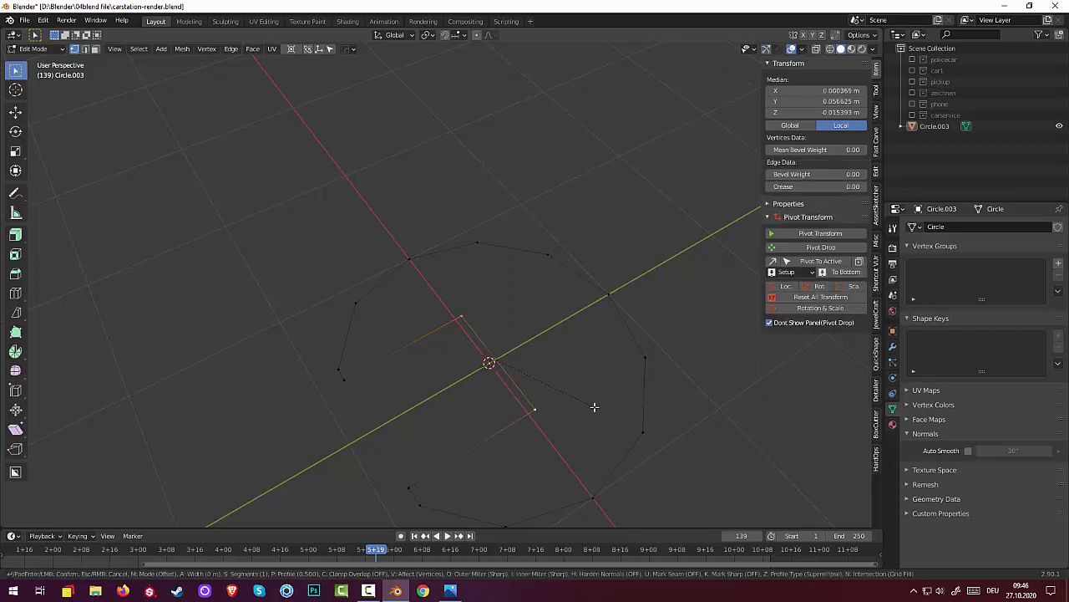
key(ctrl+b)
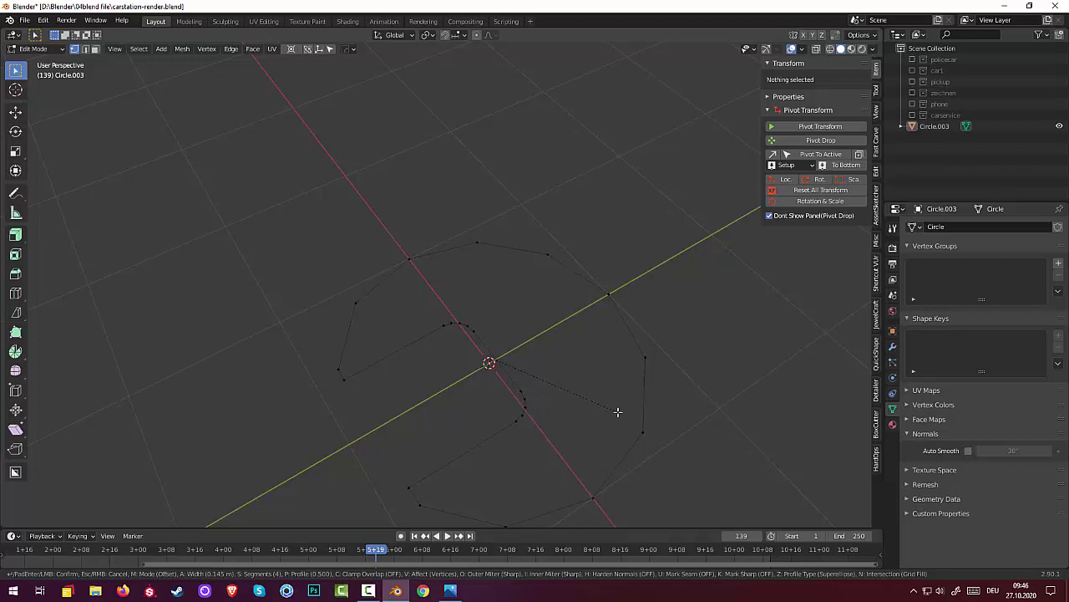
click(617, 411)
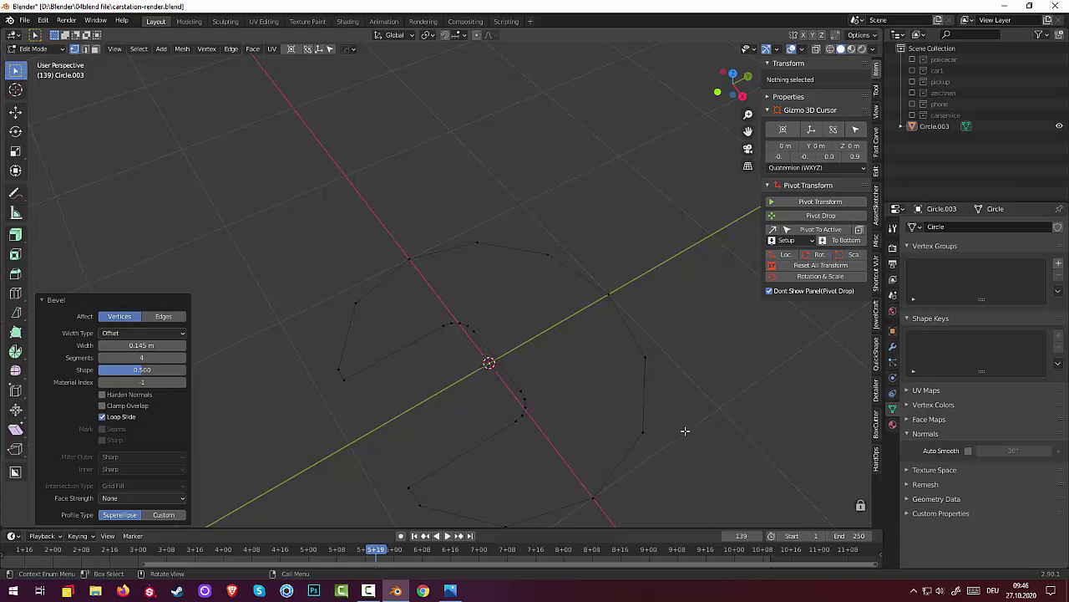
- Select the entire wrench-head outline and fill it with a single face
middle_drag(685, 429, 714, 432)
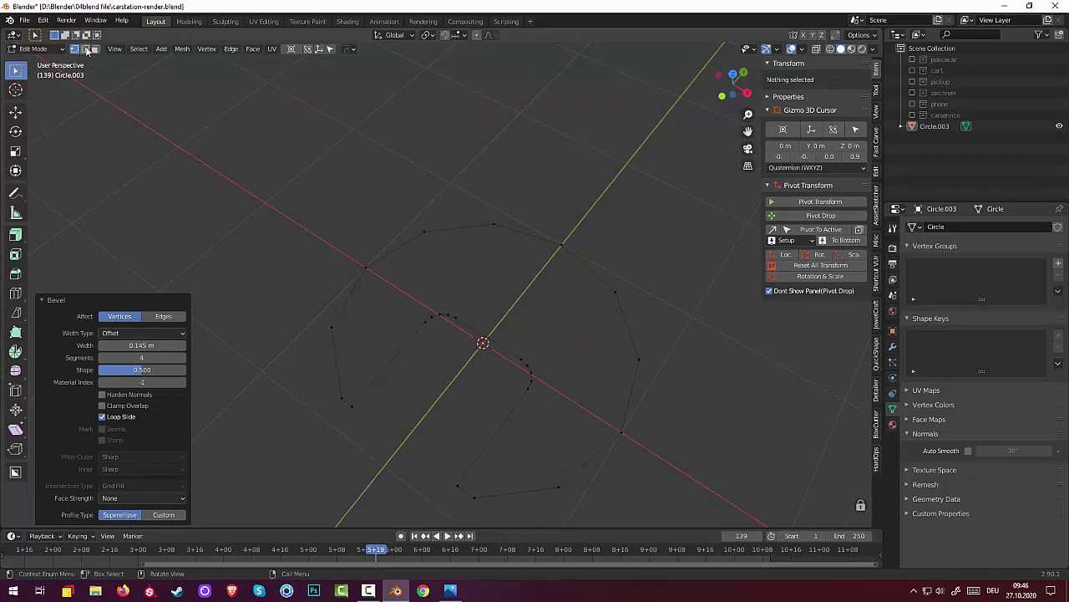
scroll(322, 184, down, 2)
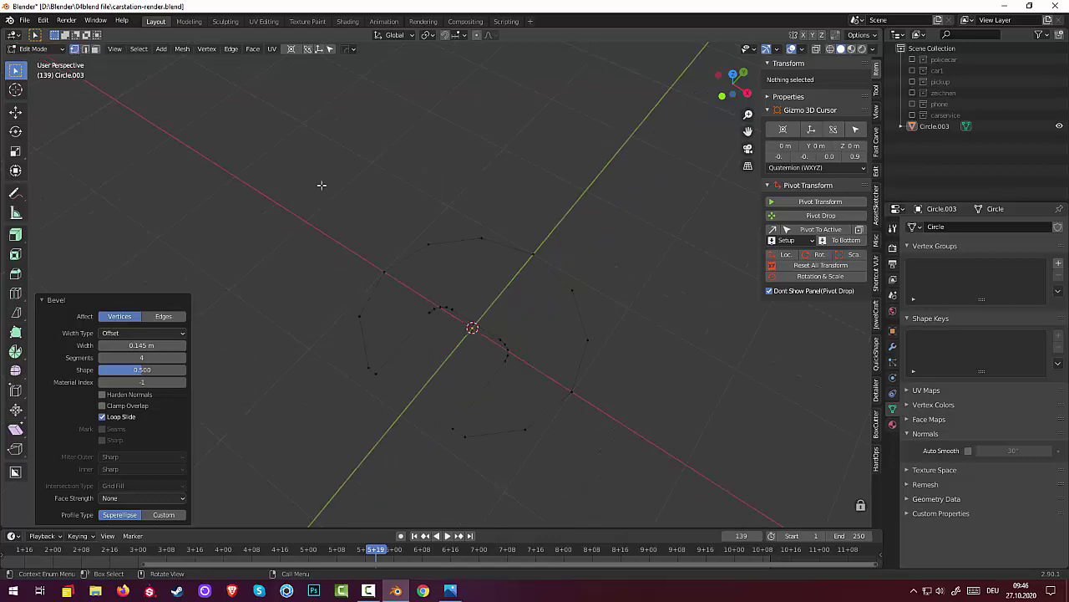
key(b)
drag(297, 170, 678, 491)
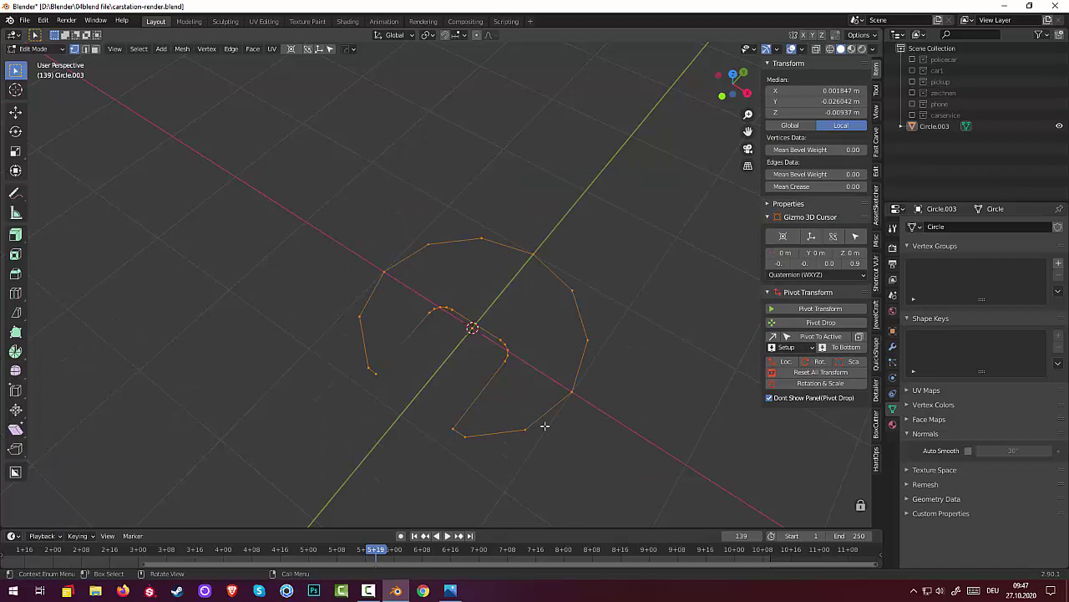
key(f)
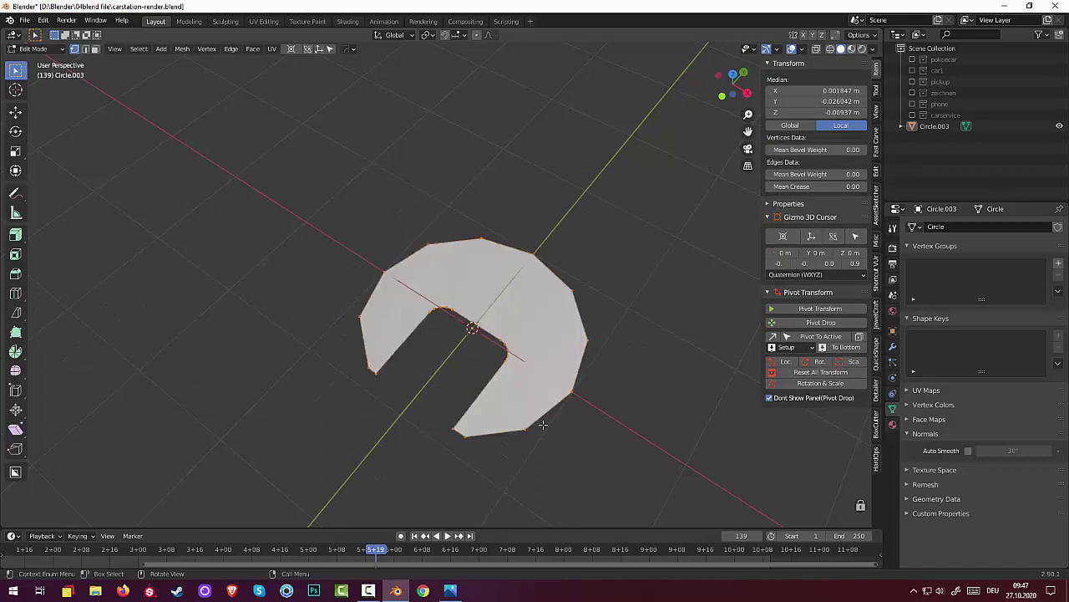
- Extrude the wrench-head face about 0.33 m upward to give it thickness
middle_drag(554, 410, 530, 390)
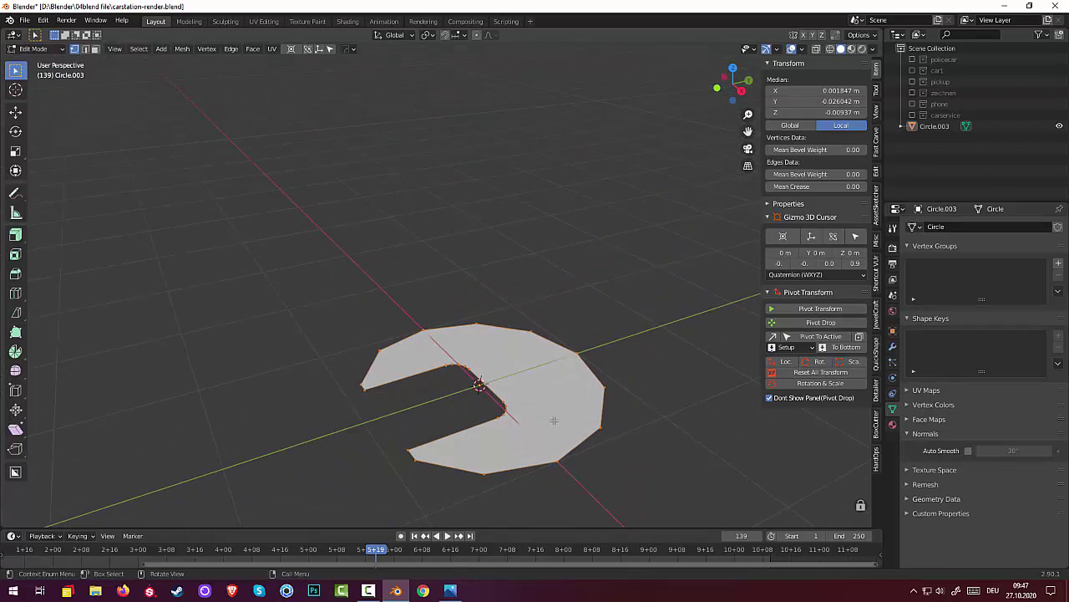
key(e)
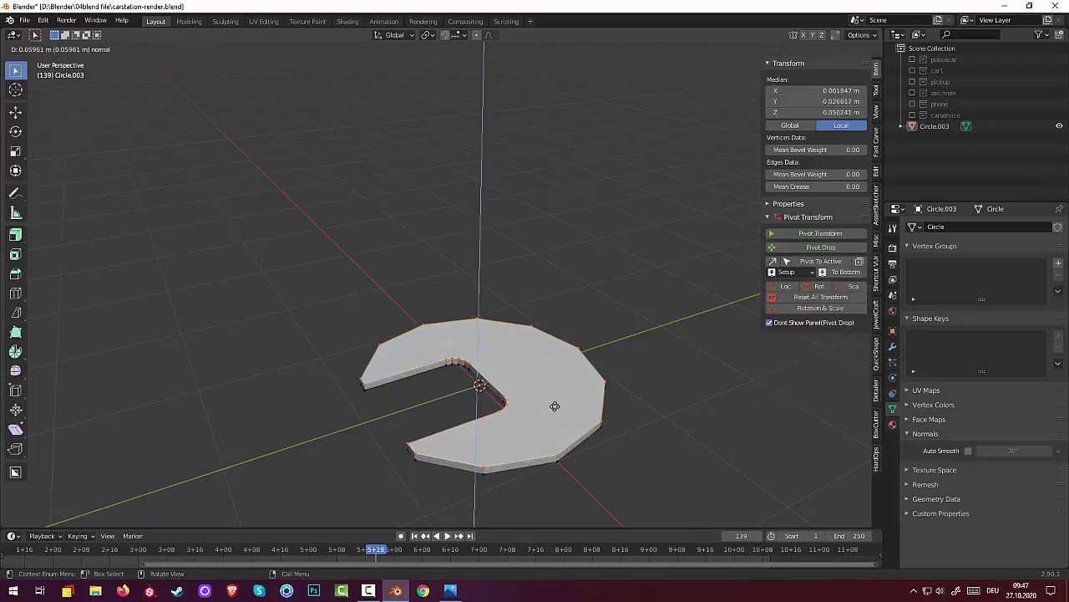
click(564, 401)
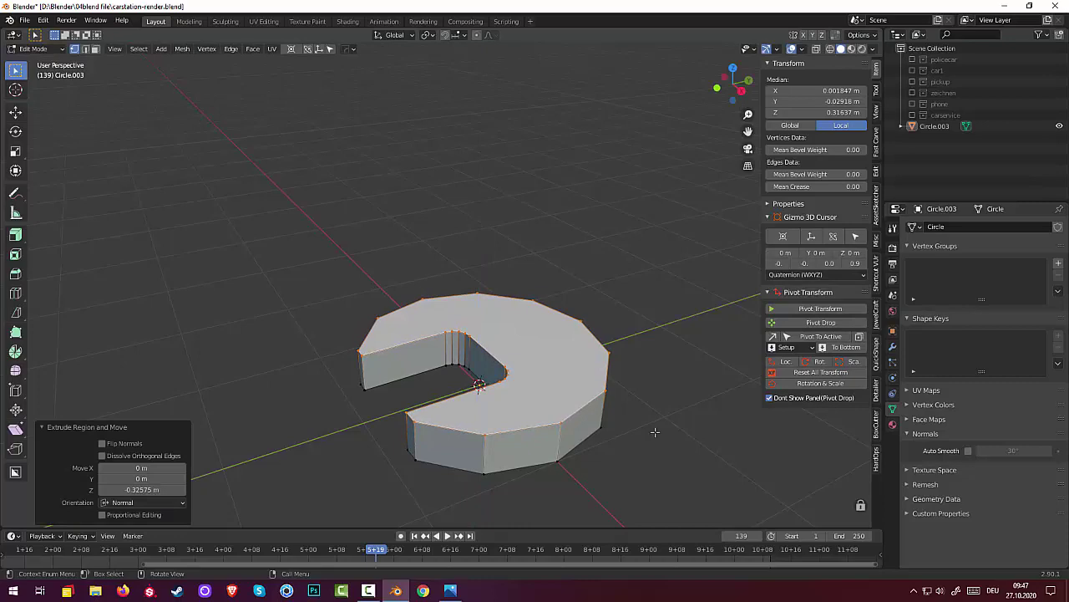
- Bevel the edge loop around the wrench head's top face about 0.04 m with 2 segments
middle_drag(655, 432, 602, 437)
scroll(496, 446, down, 3)
scroll(601, 437, up, 2)
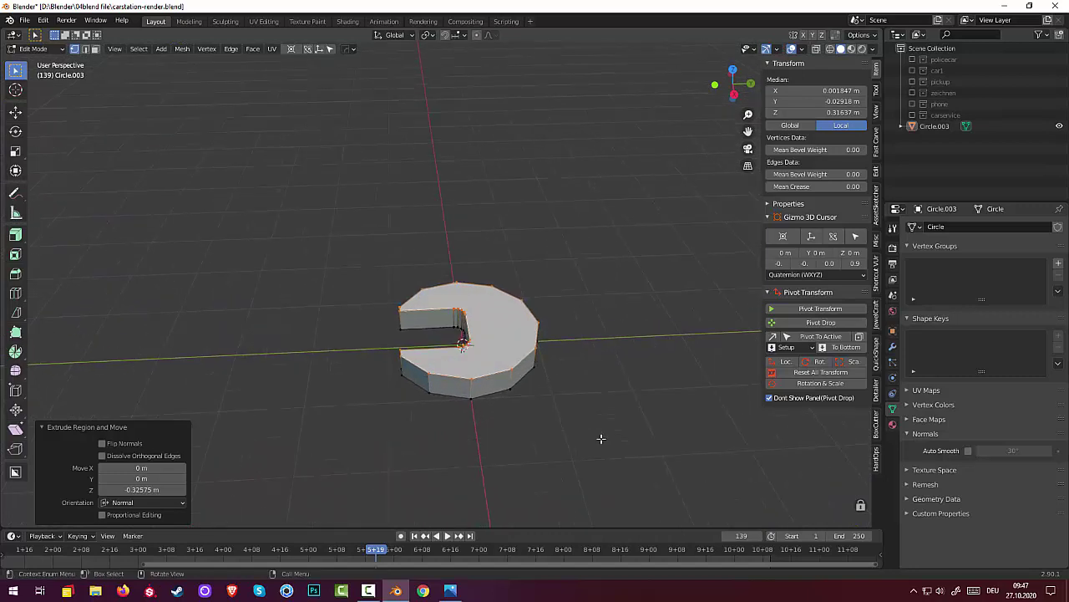
scroll(600, 436, up, 1)
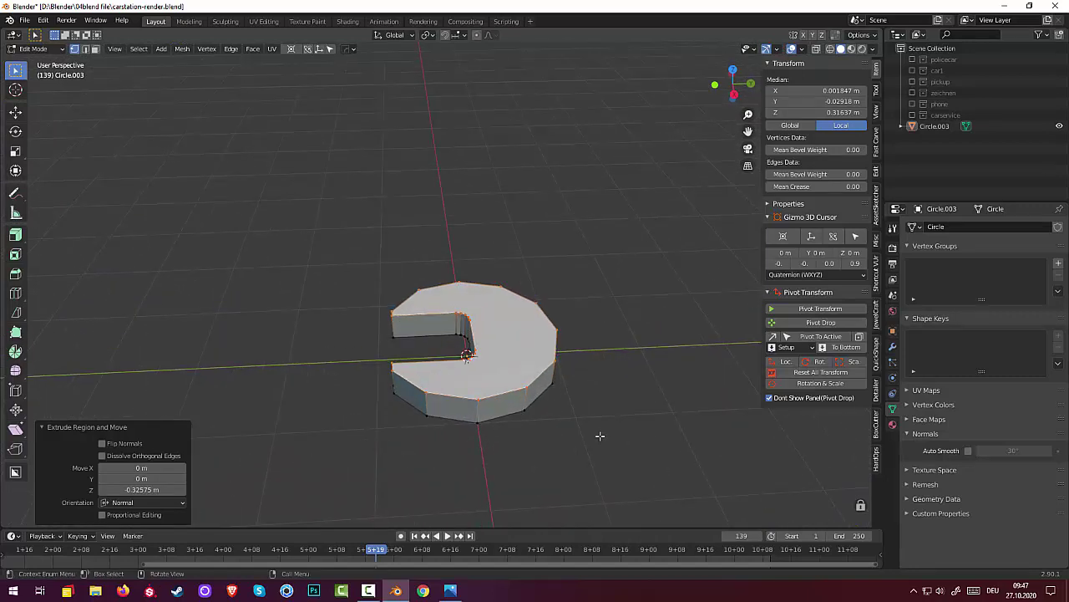
scroll(599, 431, up, 2)
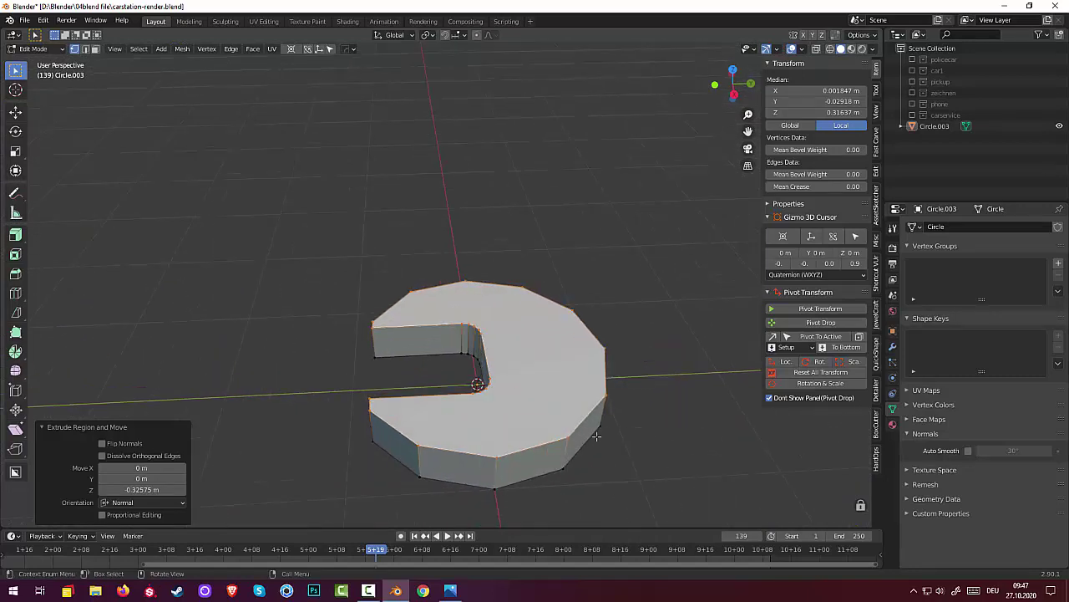
click(85, 50)
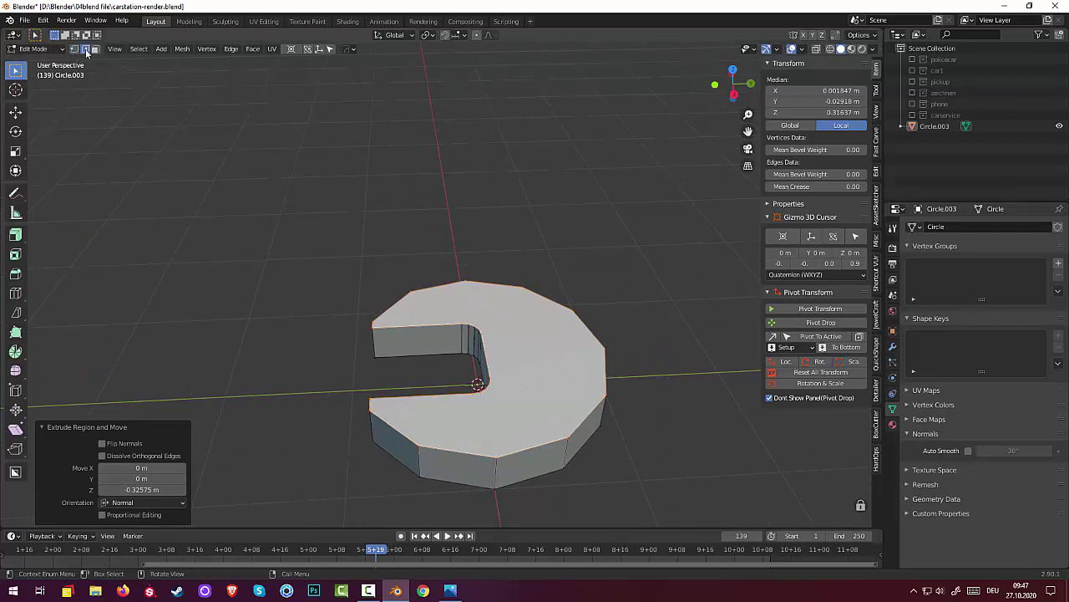
click(512, 451)
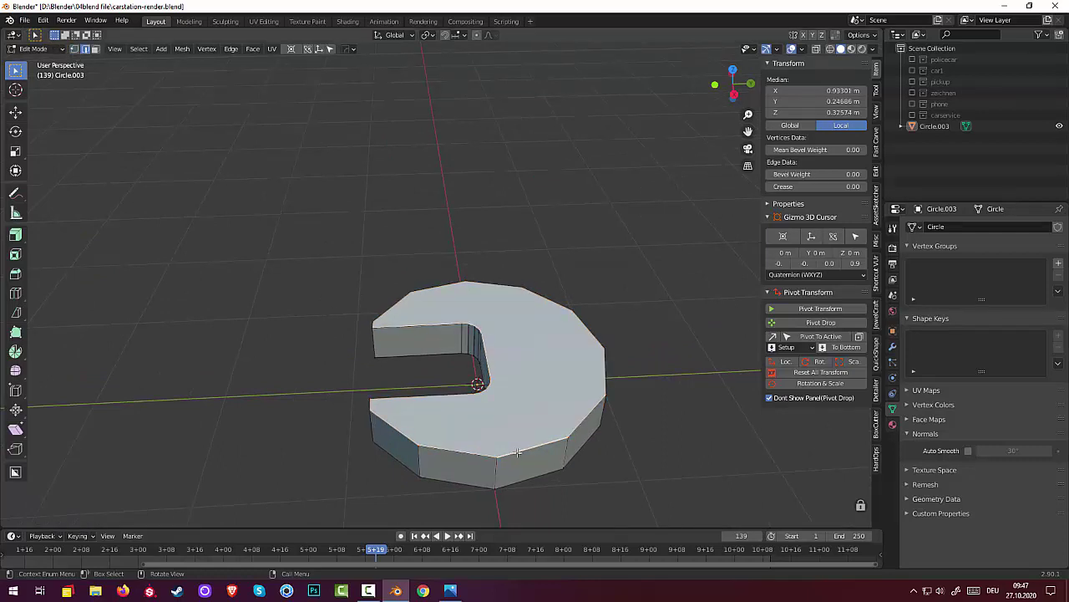
alt+click(518, 452)
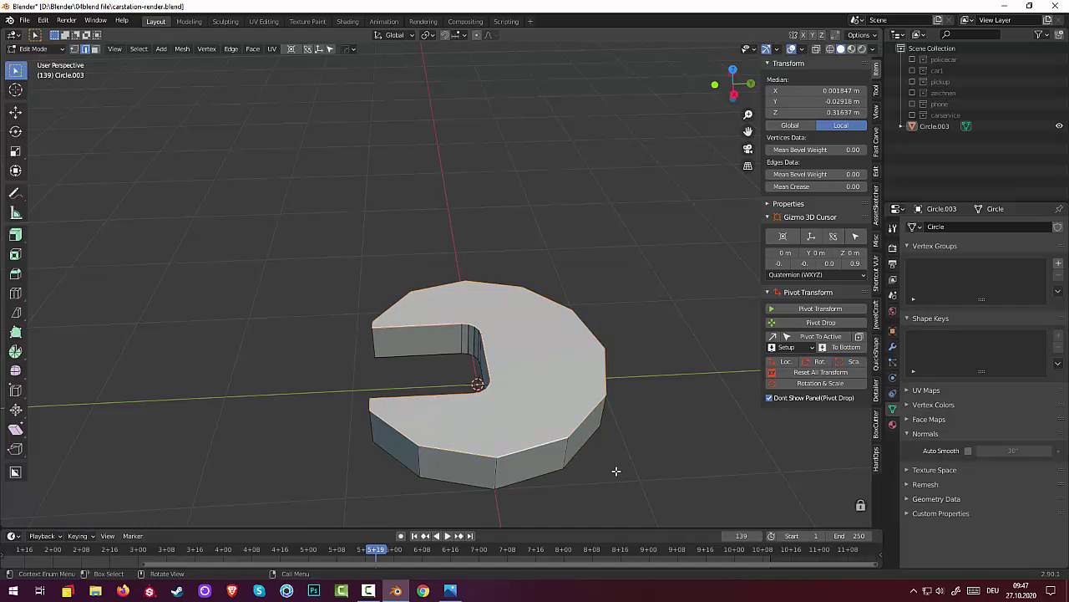
key(ctrl+b)
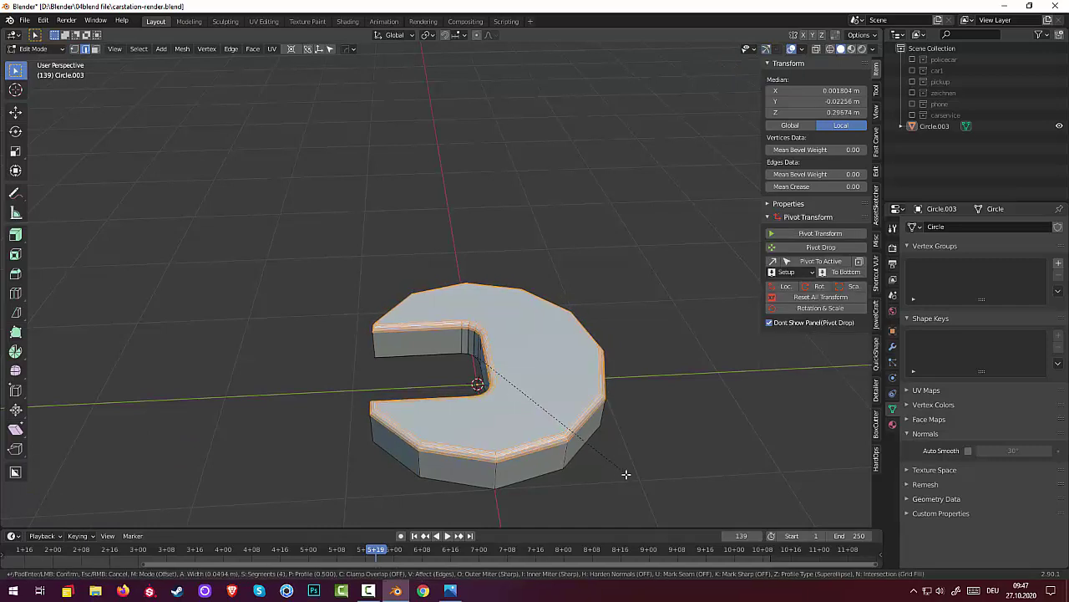
scroll(626, 474, down, 2)
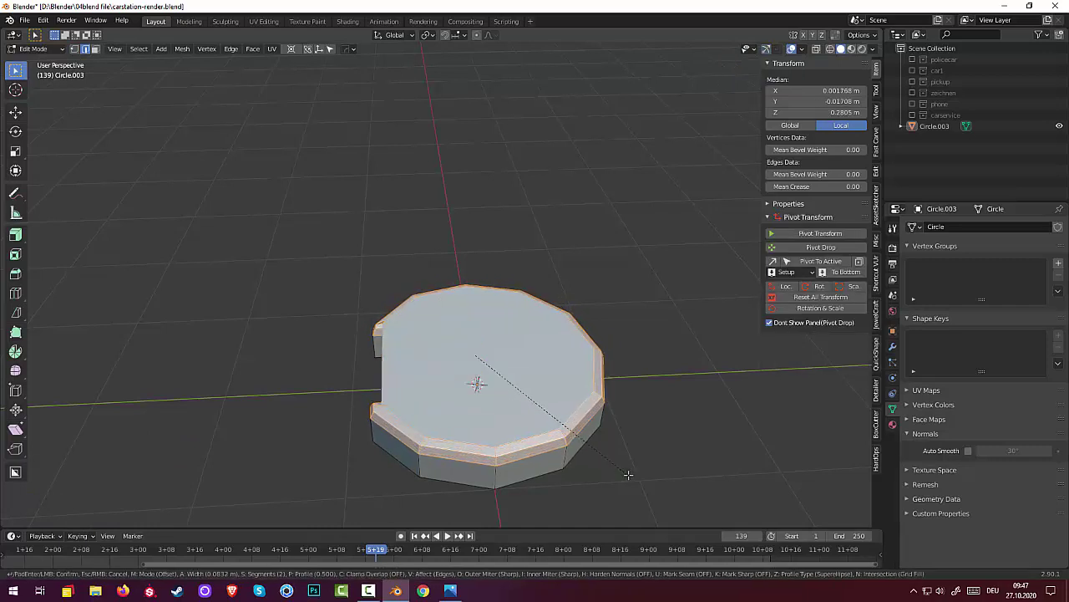
scroll(627, 472, up, 1)
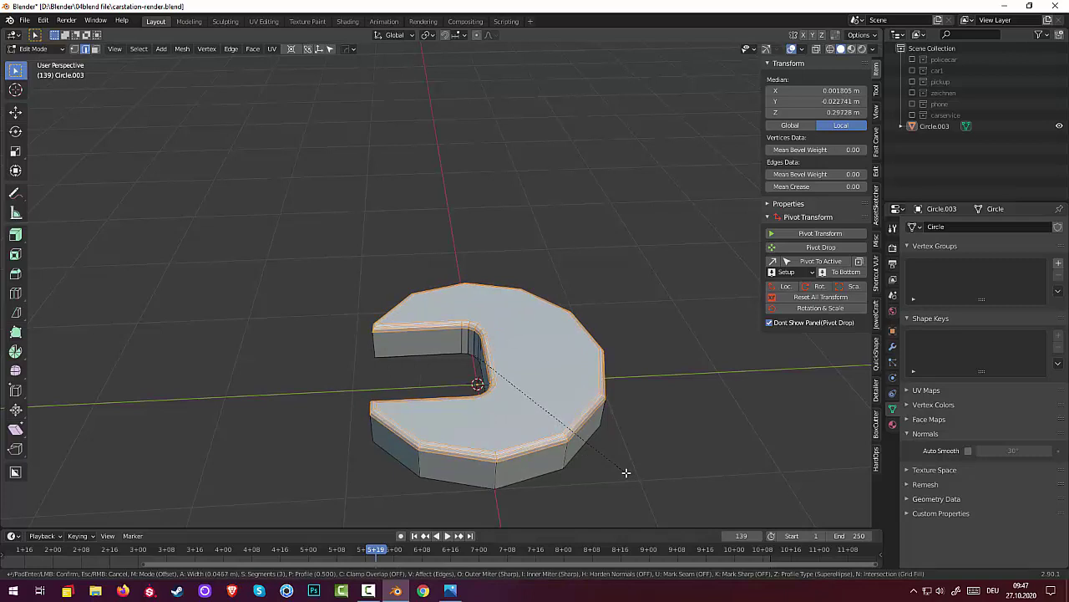
scroll(626, 472, down, 1)
click(626, 472)
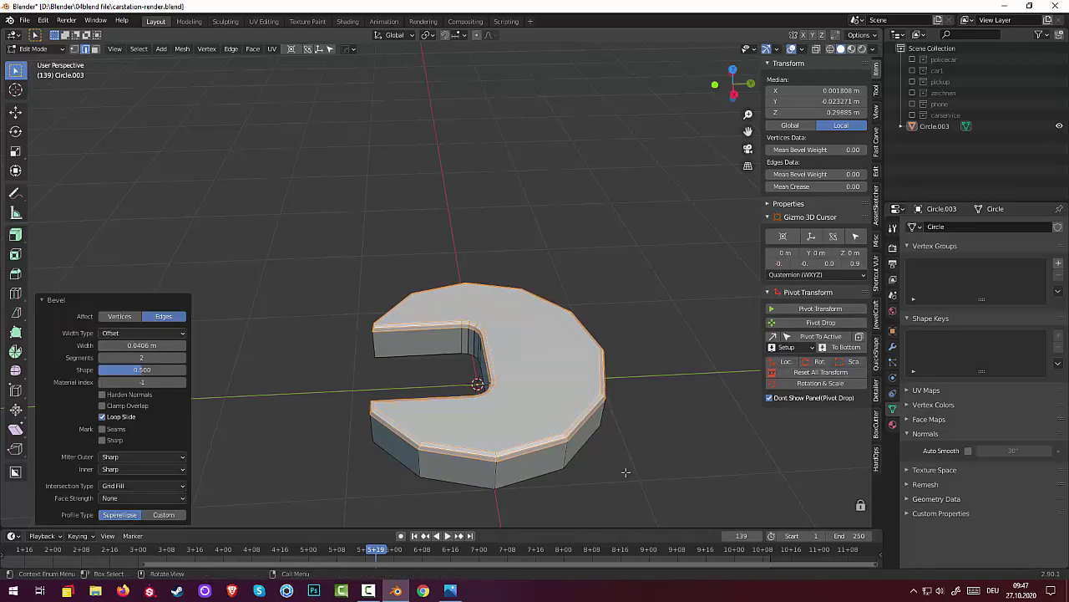
- Bevel the edge loop around the wrench head's underside about 0.05 m with 2 segments
middle_drag(626, 472, 551, 410)
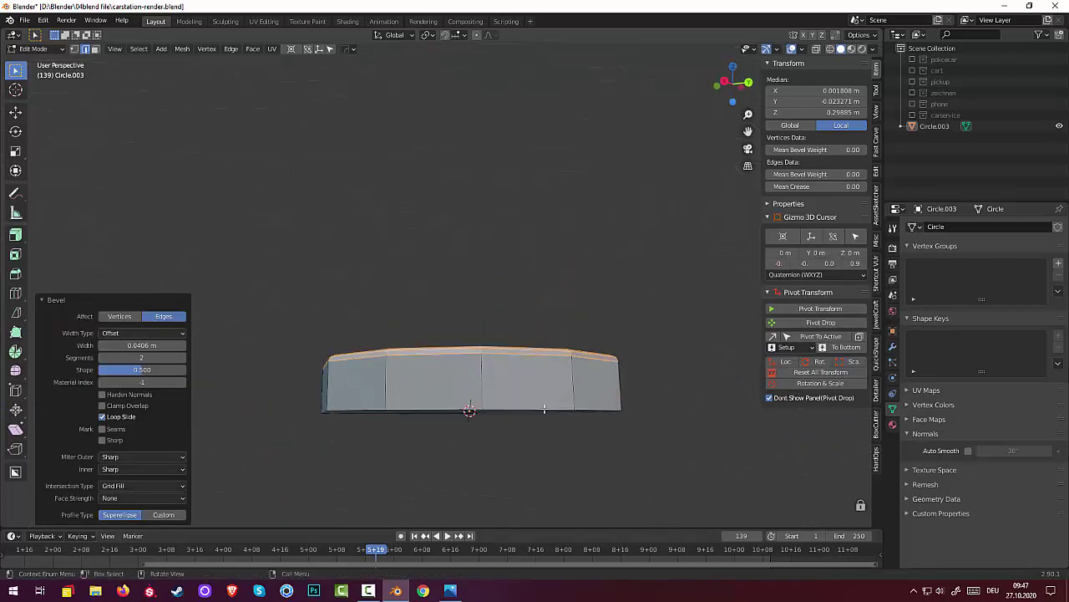
click(545, 408)
alt+click(546, 408)
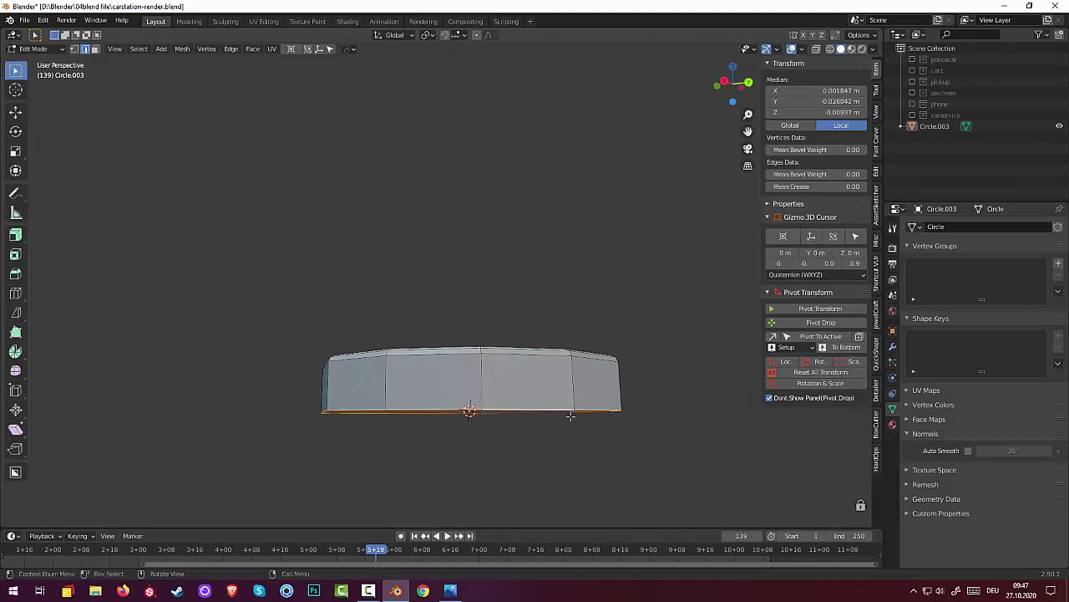
middle_drag(546, 409, 631, 450)
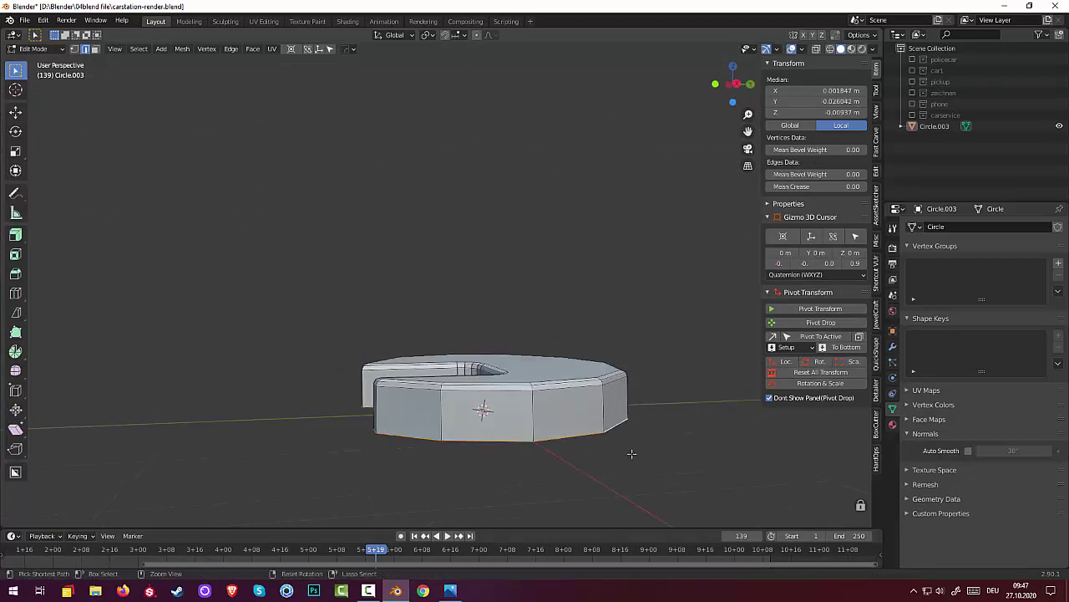
key(ctrl+b)
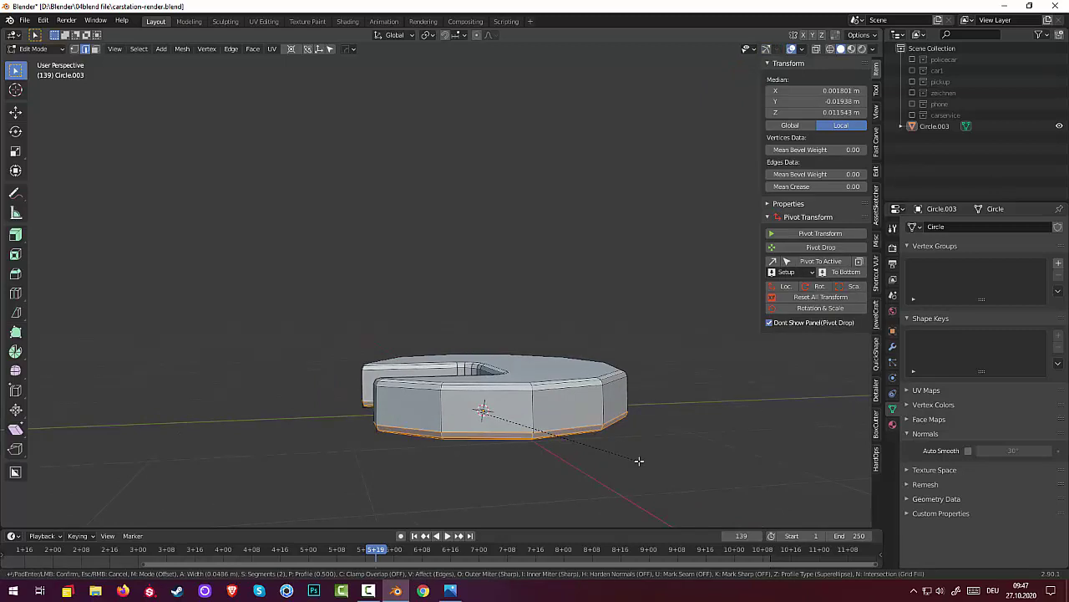
click(640, 460)
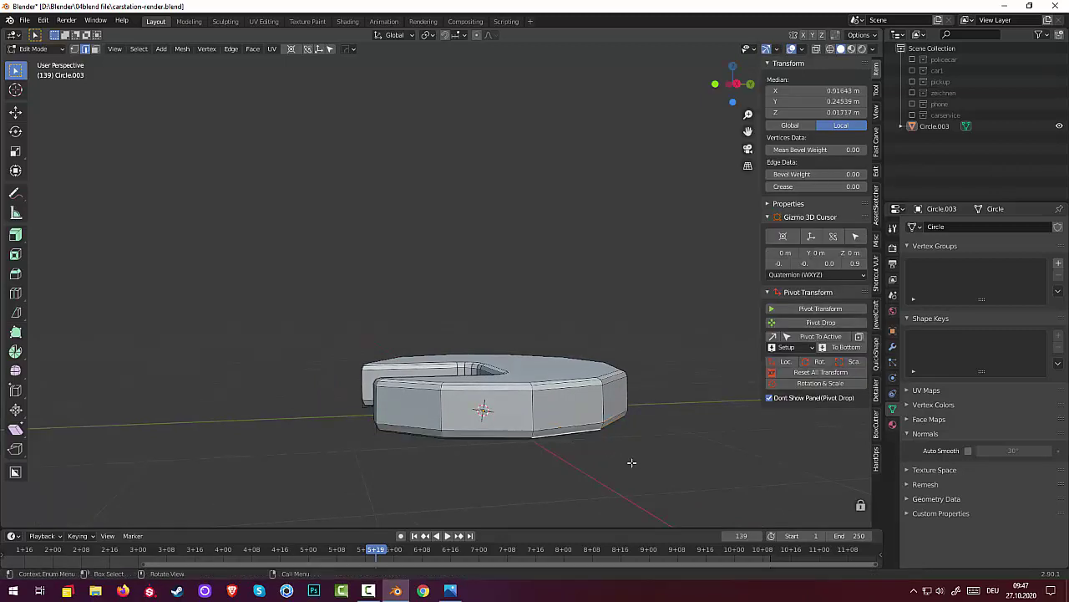
- Switch to Object Mode and move the wrench head about 3.97 m along negative Y, then deselect it
middle_drag(633, 460, 568, 458)
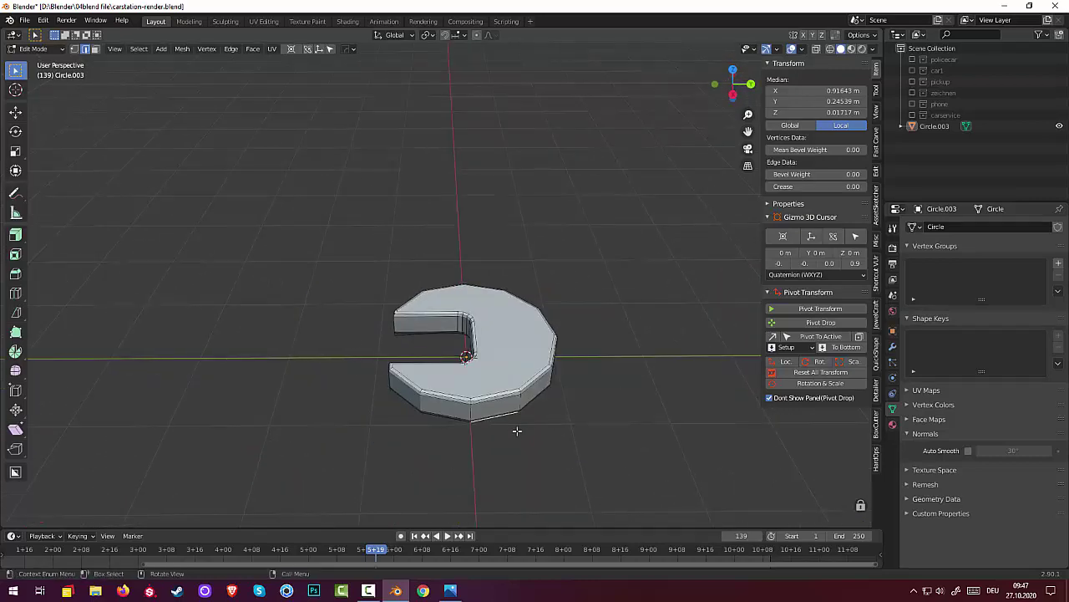
scroll(516, 429, down, 3)
middle_drag(522, 416, 501, 406)
click(55, 49)
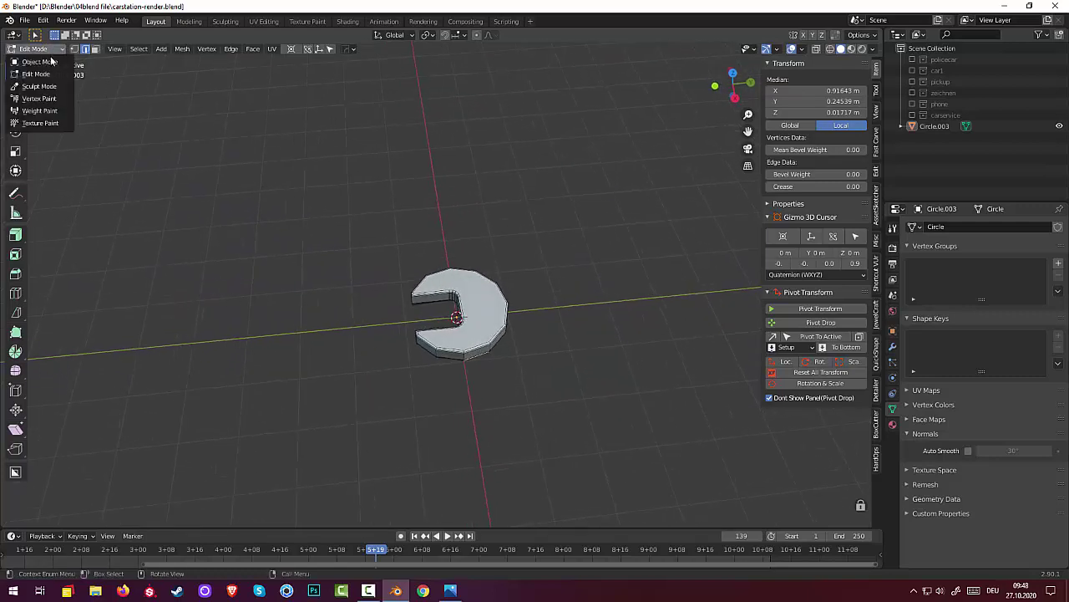
click(42, 60)
click(480, 325)
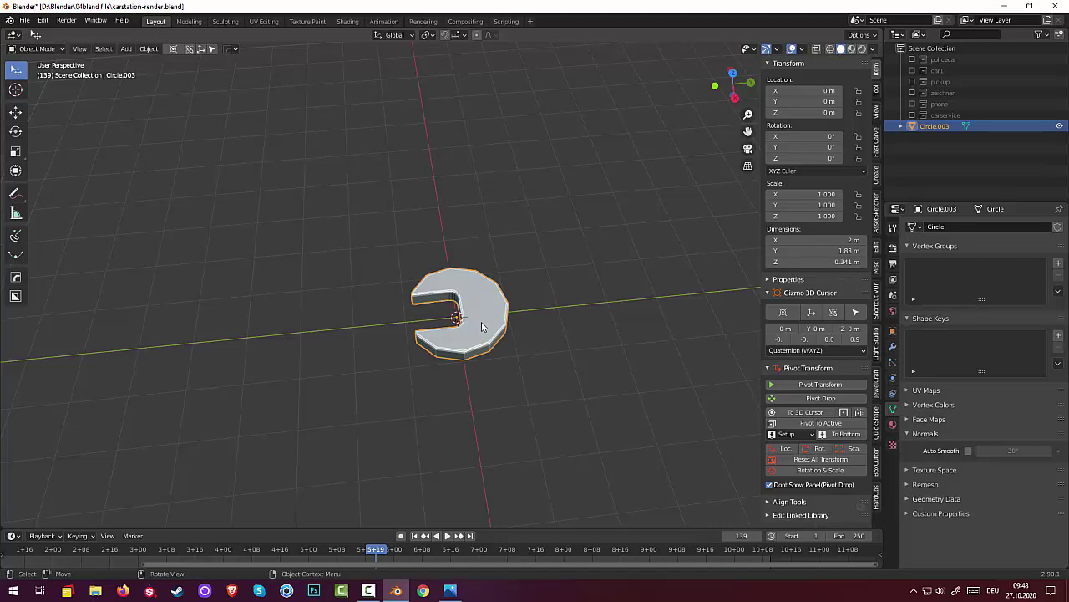
key(g)
key(y)
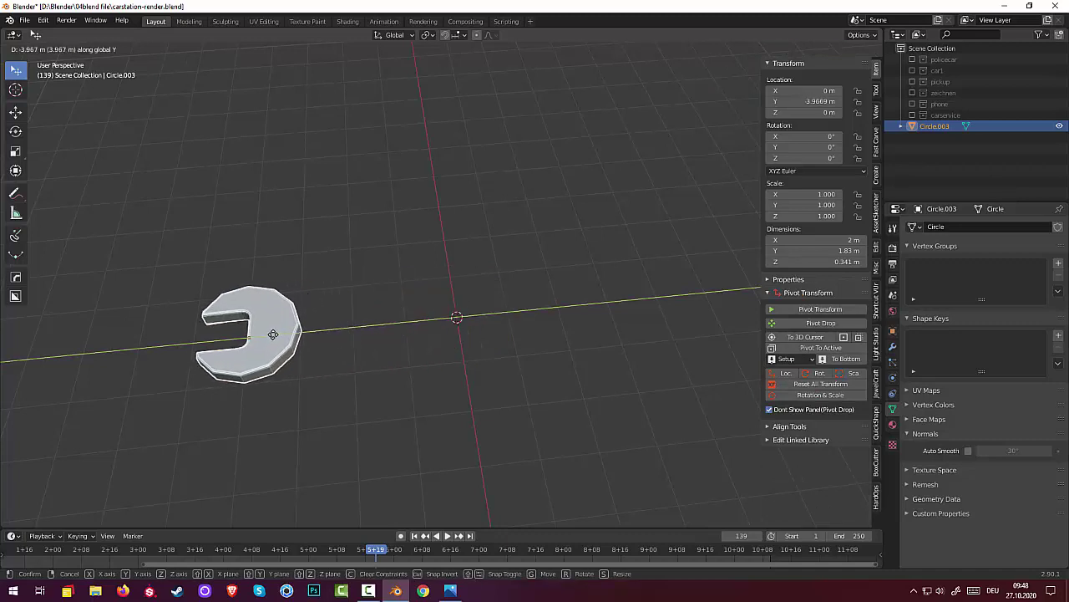
click(275, 335)
click(378, 407)
- Move the wrench head back about 0.63 m along positive Y
middle_drag(506, 425, 352, 380)
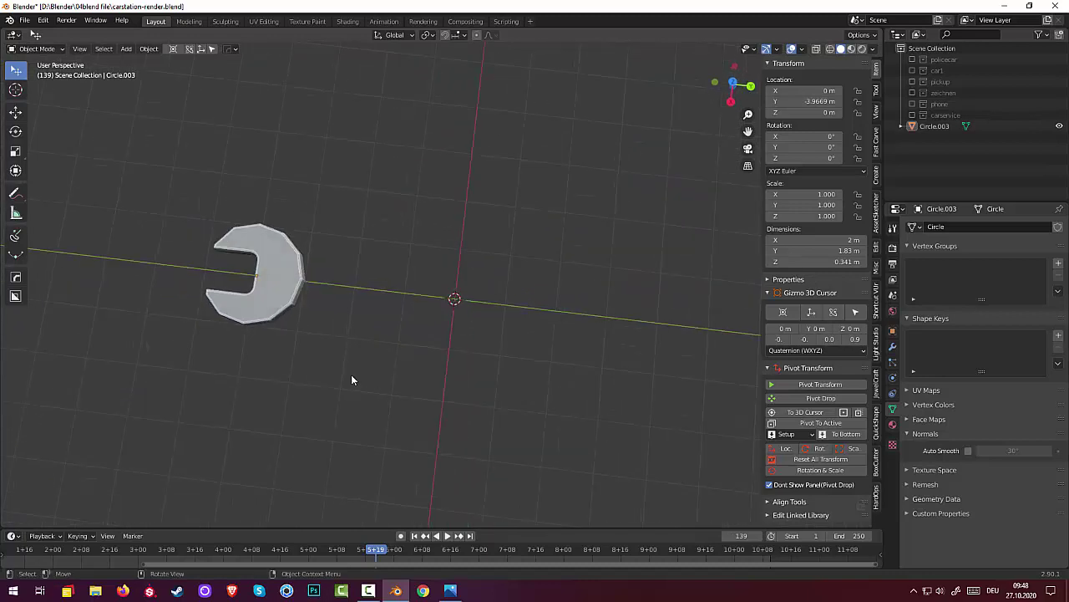
click(271, 304)
key(g)
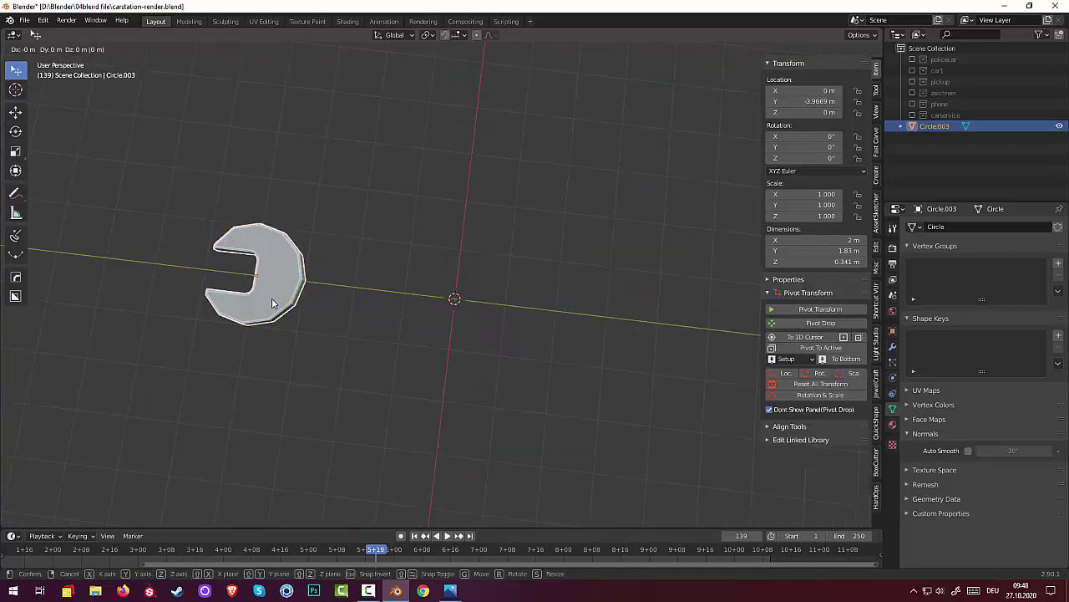
key(y)
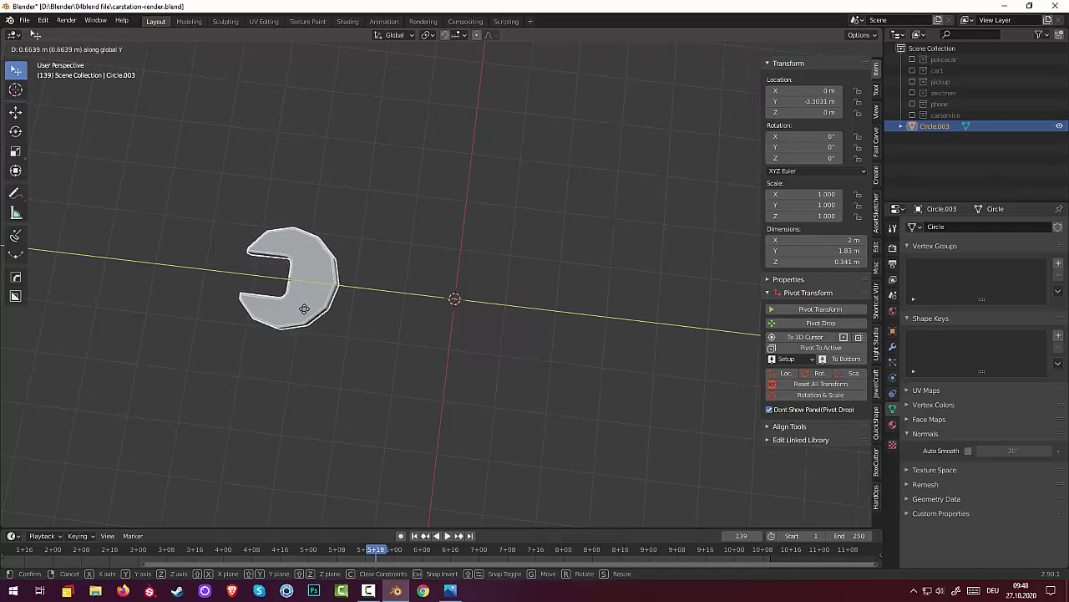
click(303, 307)
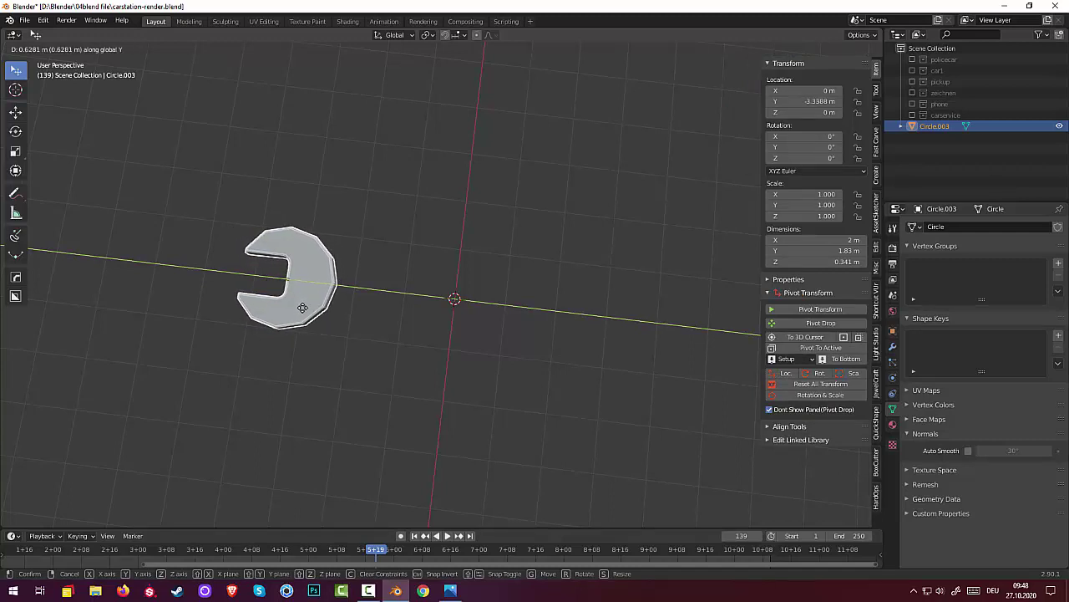
- Set the wrench head's origin to the 3D cursor at the world centre
middle_drag(455, 352, 515, 331)
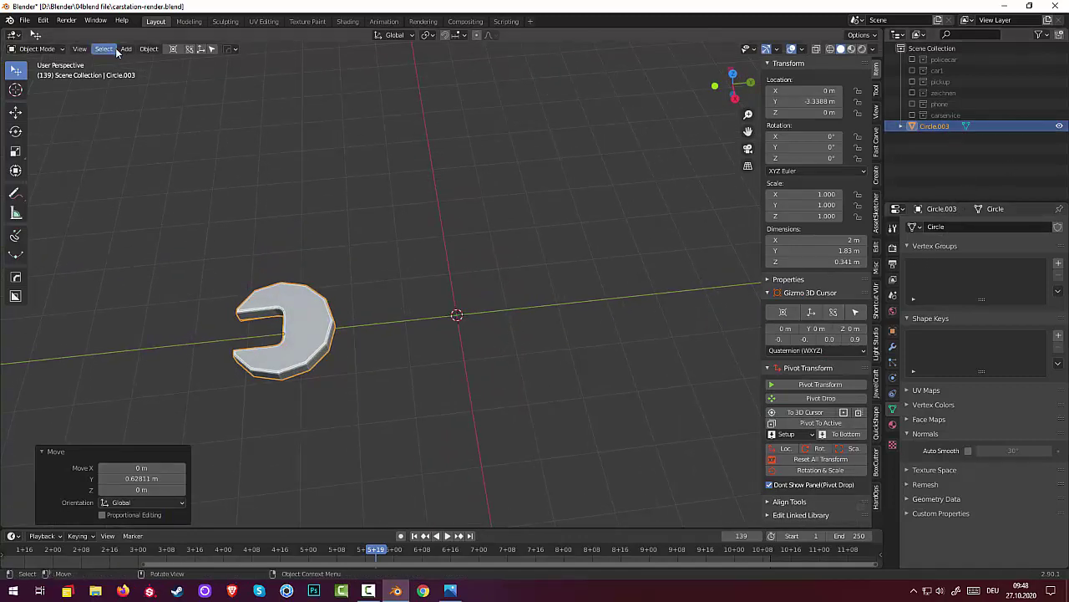
click(147, 49)
mouse_move(167, 74)
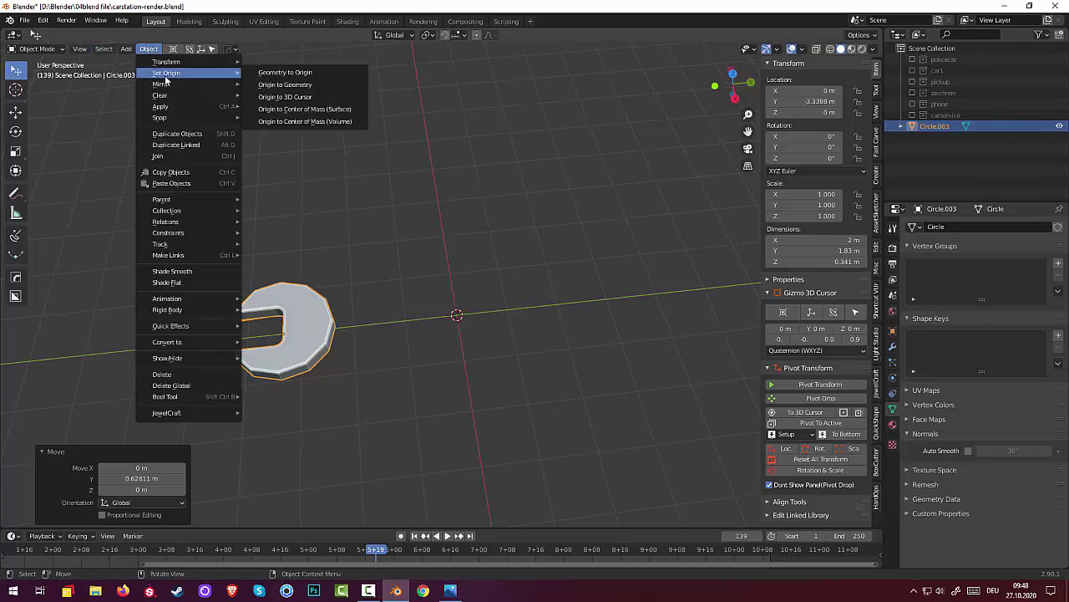
click(303, 95)
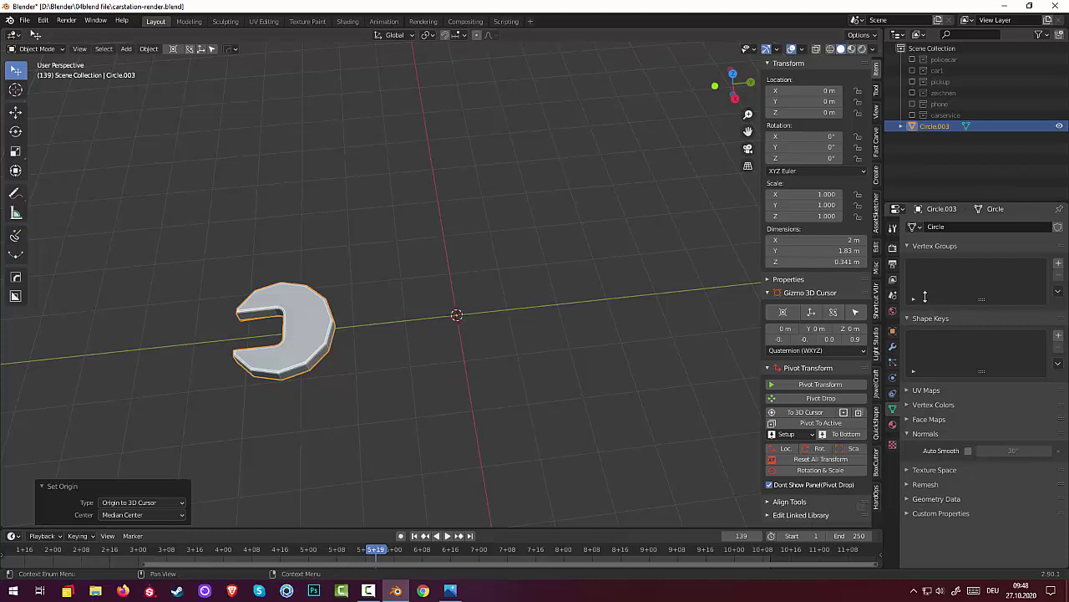
- Add a Mirror modifier to the wrench head and mirror it across the Y axis only
click(893, 346)
click(925, 228)
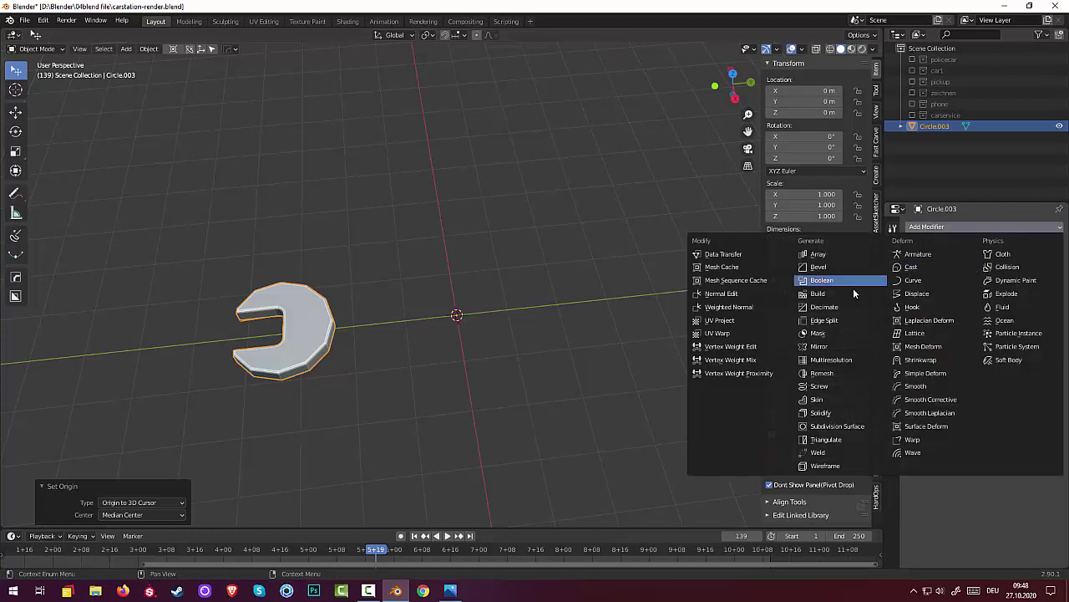
click(826, 346)
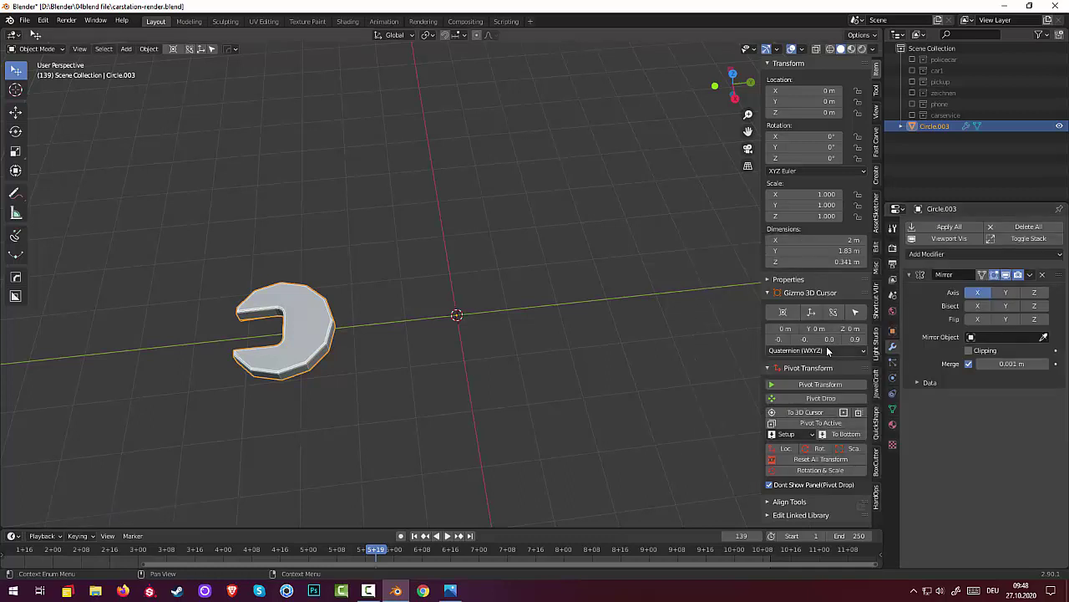
click(1005, 293)
click(978, 293)
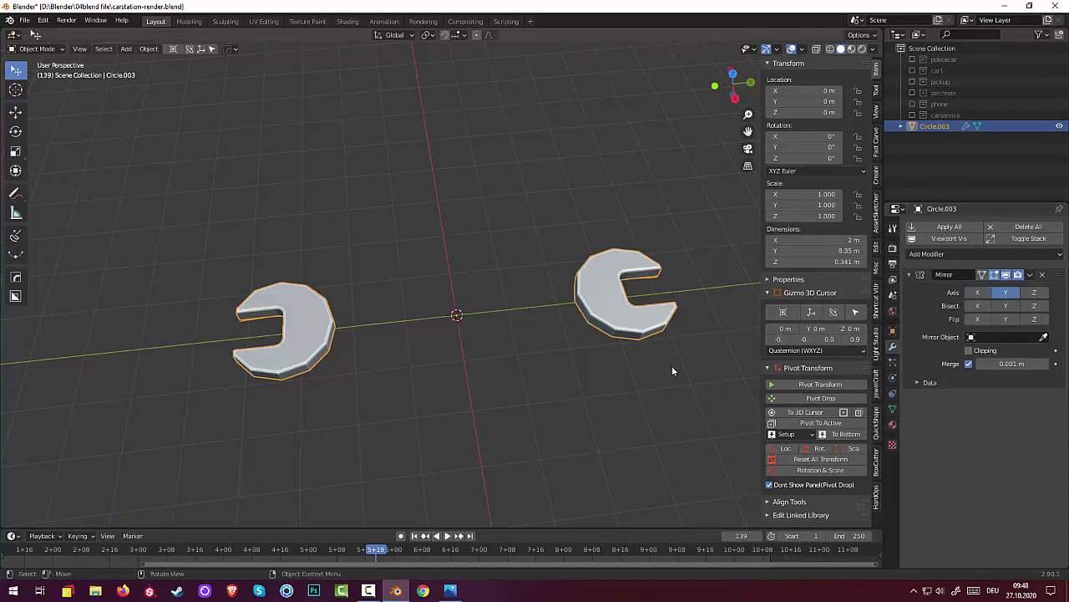
middle_drag(673, 370, 601, 339)
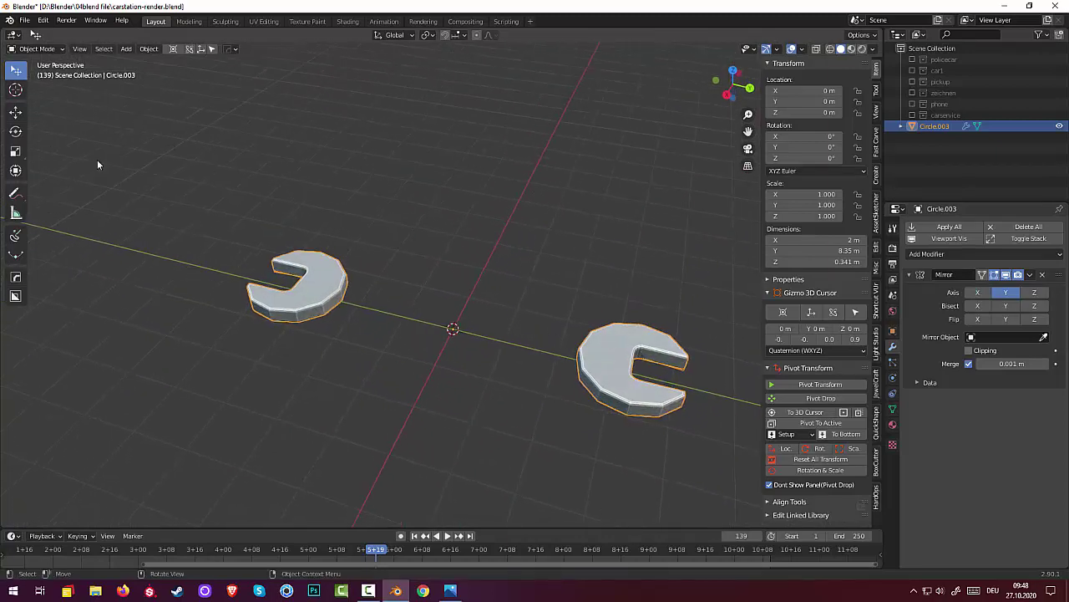
- In Edit Mode, clear the selection and select the wrench head's two adjacent side faces that point toward the mirrored head
click(50, 49)
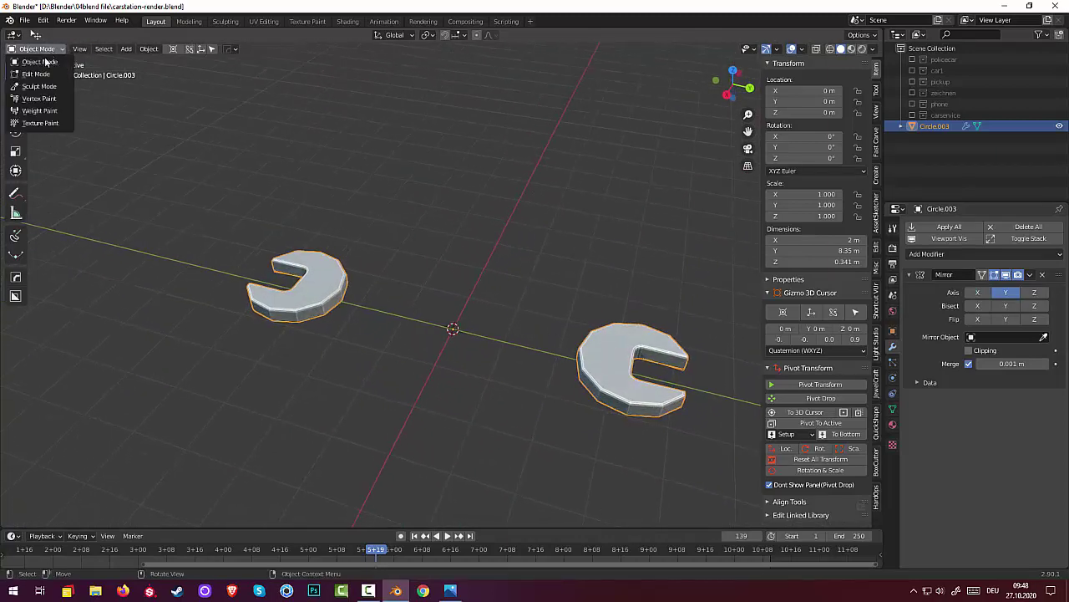
click(37, 74)
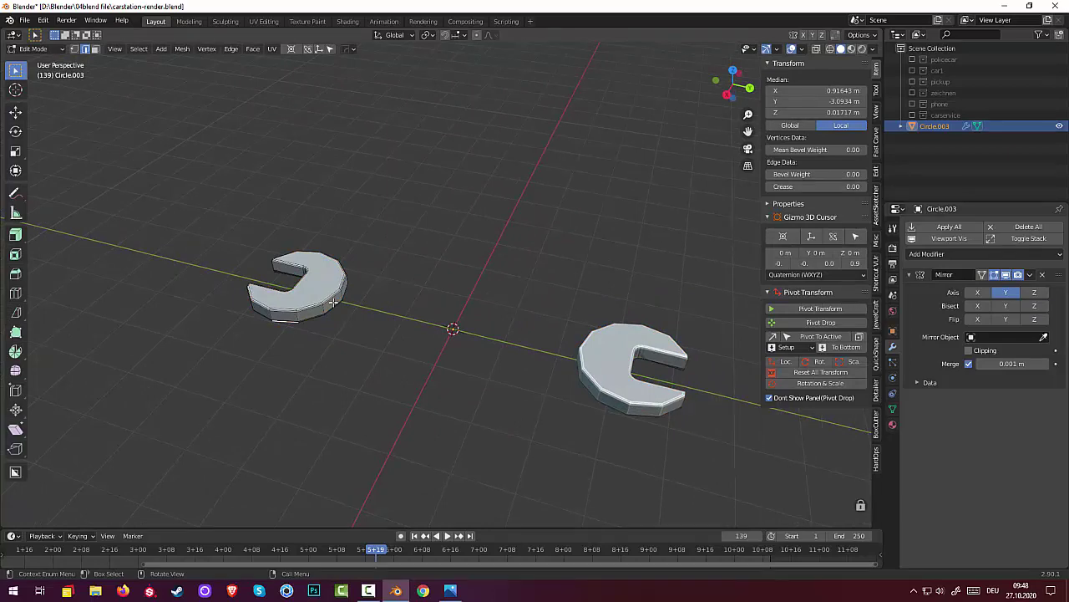
key(alt+a)
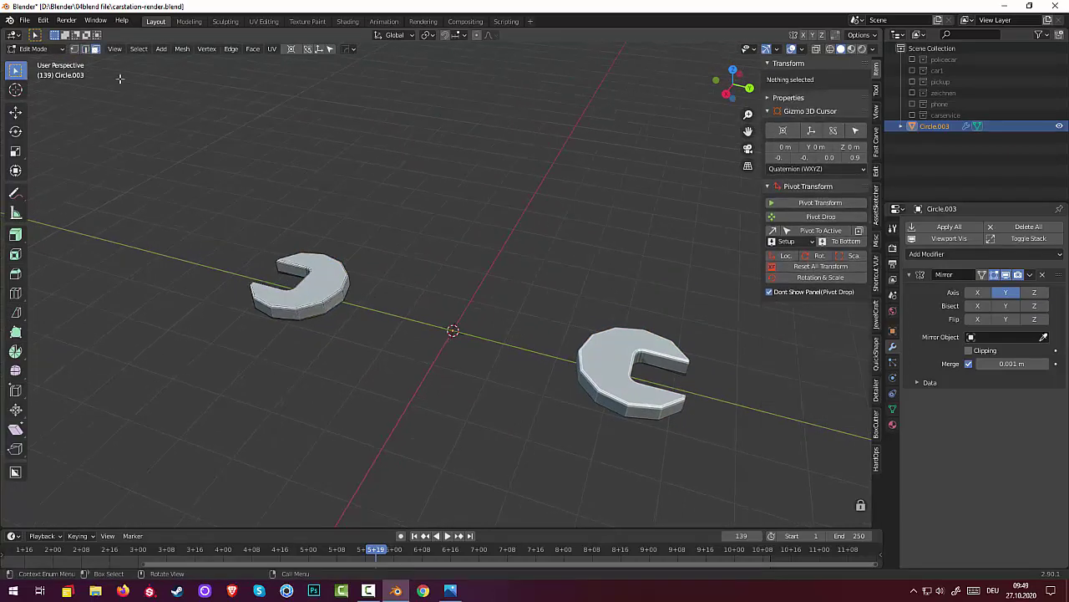
click(335, 304)
middle_drag(335, 304, 383, 322)
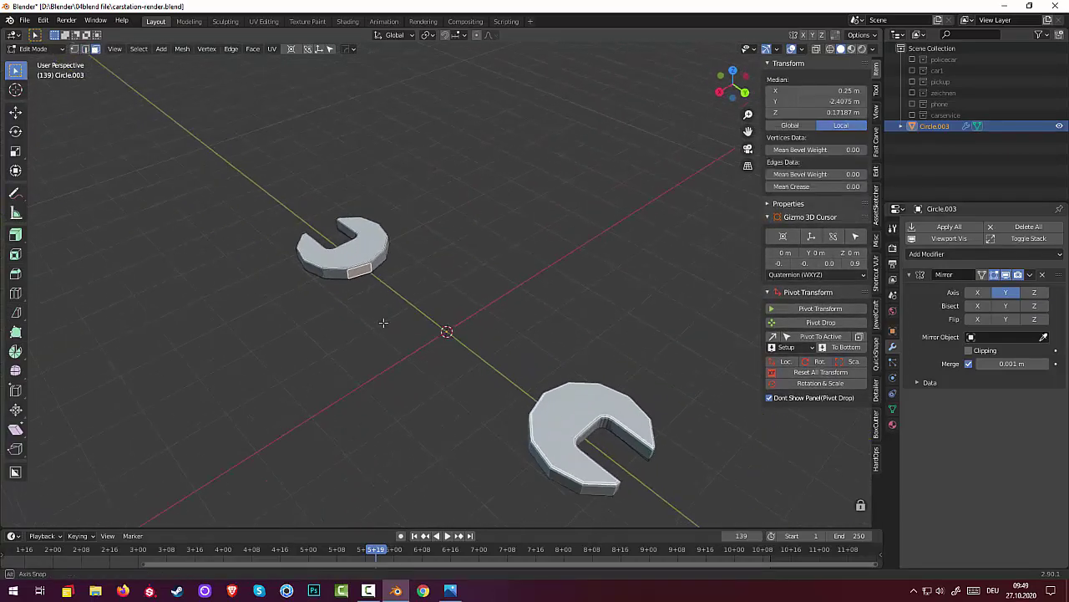
click(386, 264)
middle_drag(386, 264, 501, 324)
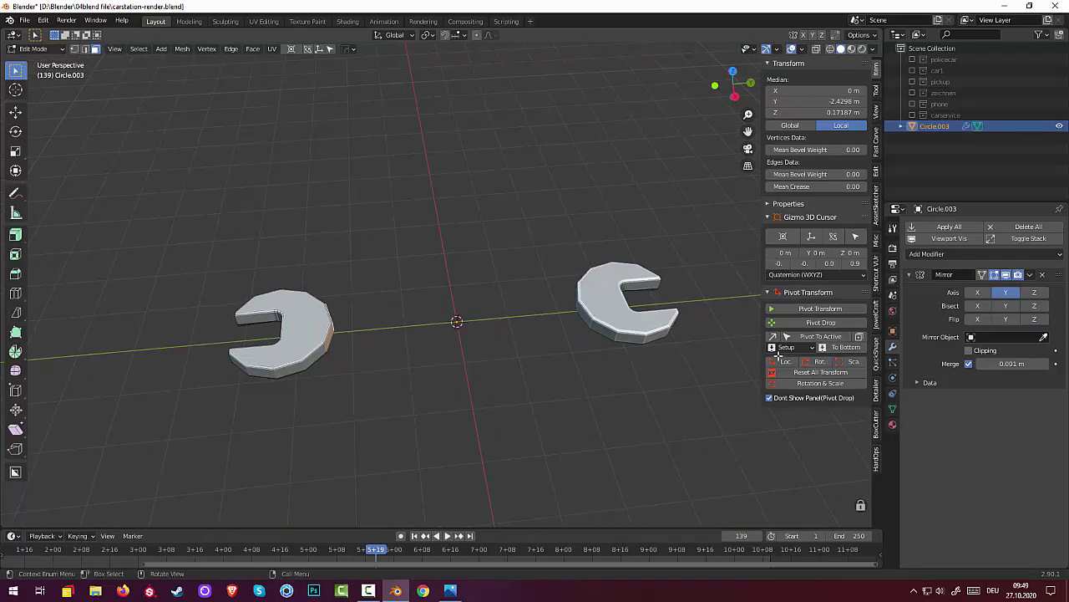
- Return to Object Mode and apply the Mirror modifier to the wrench heads
click(1030, 276)
click(32, 48)
click(35, 62)
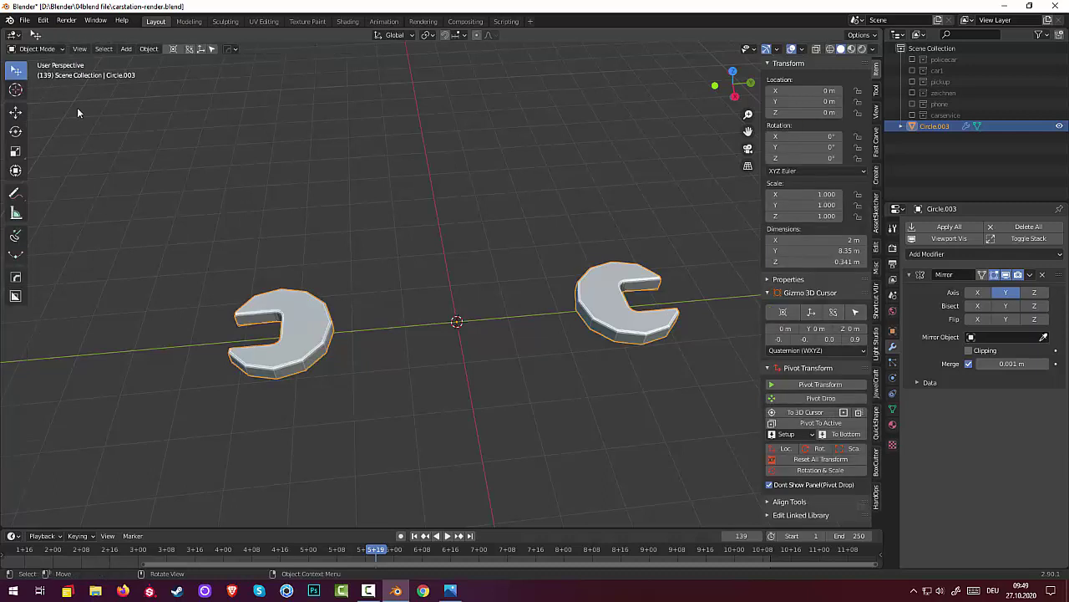
click(1029, 275)
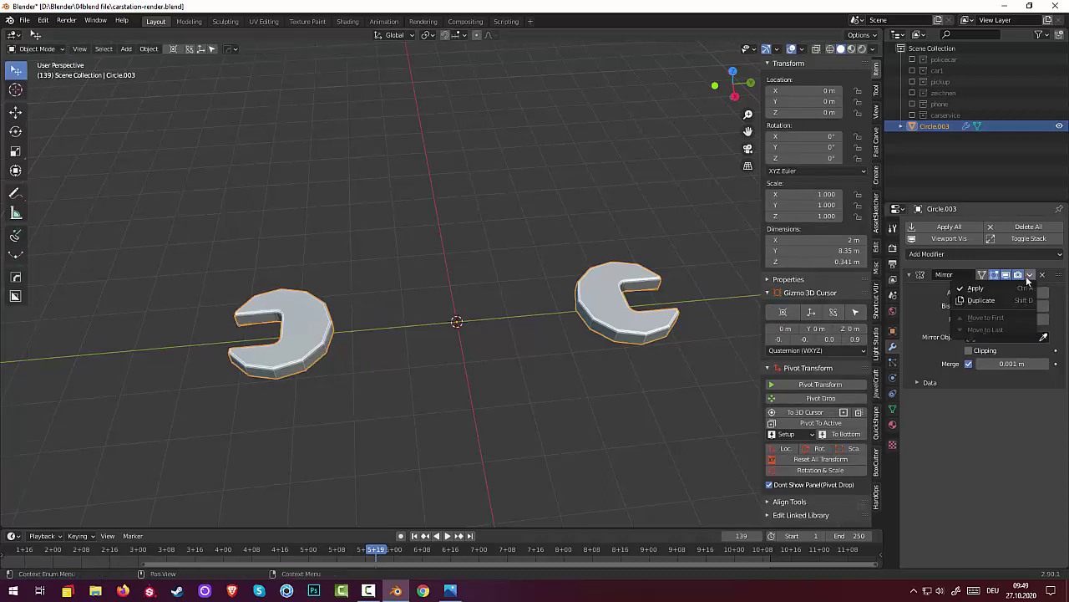
click(986, 290)
- In Edit Mode with face selection, bridge the facing side faces of both wrench heads to form the handle
click(32, 49)
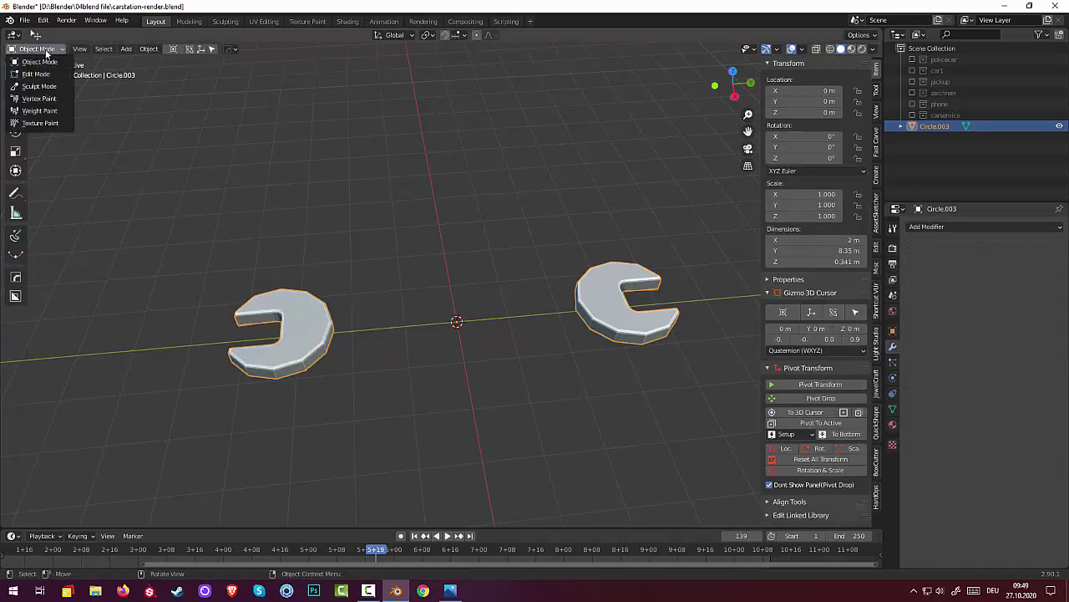
click(37, 75)
middle_drag(527, 290, 478, 242)
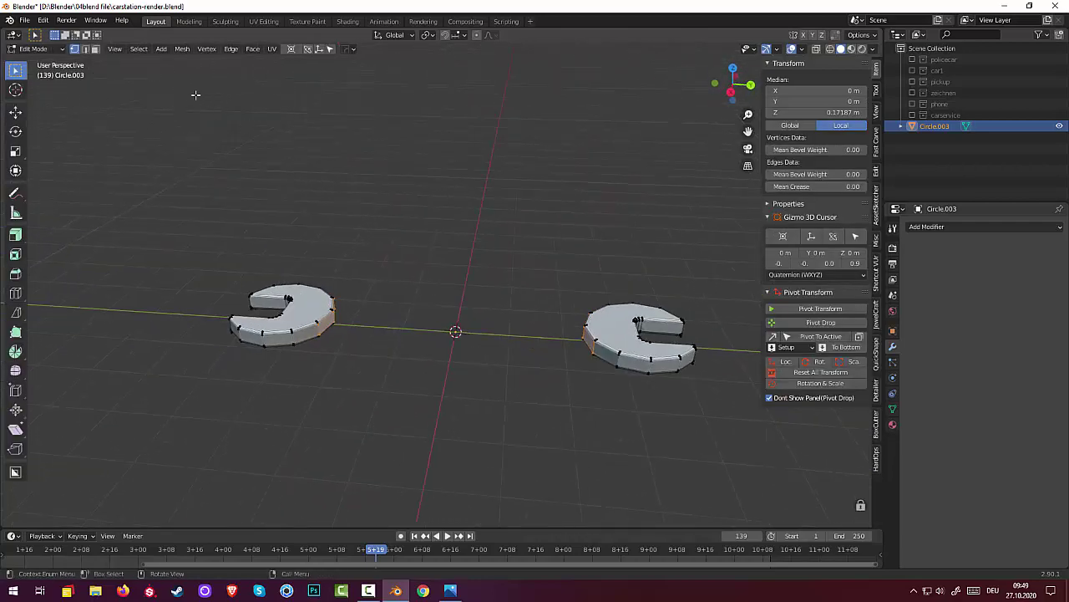
click(94, 48)
middle_drag(386, 304, 363, 312)
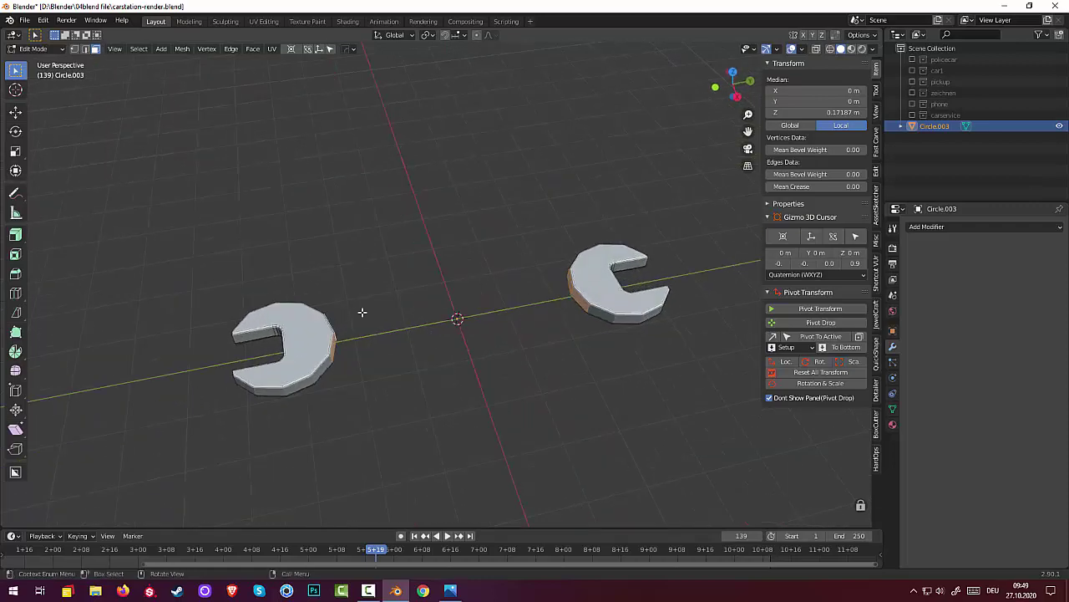
click(230, 51)
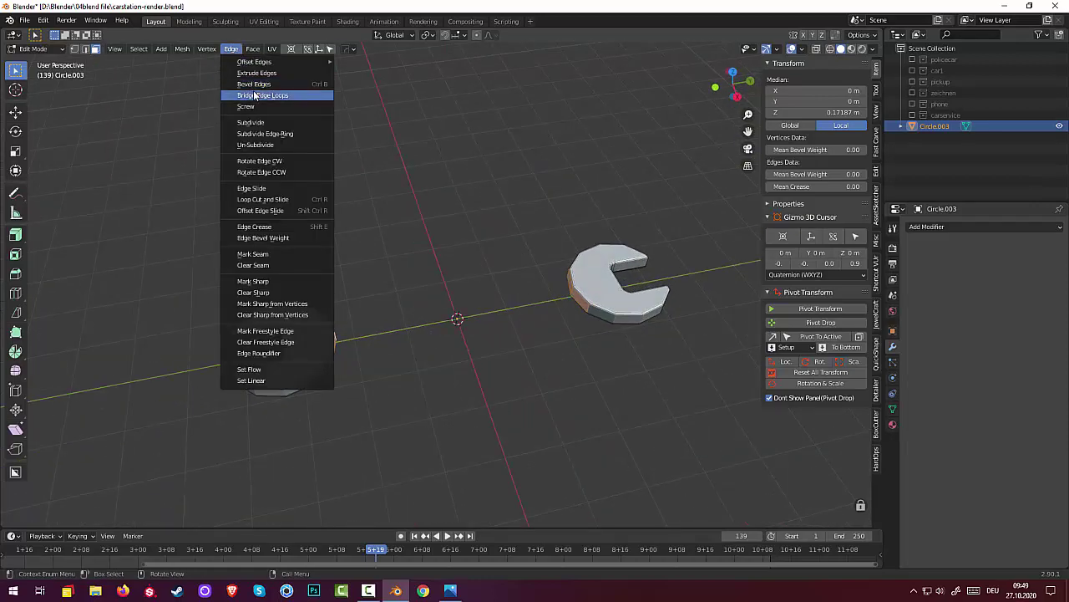
click(254, 90)
middle_drag(444, 307, 585, 359)
scroll(468, 368, up, 2)
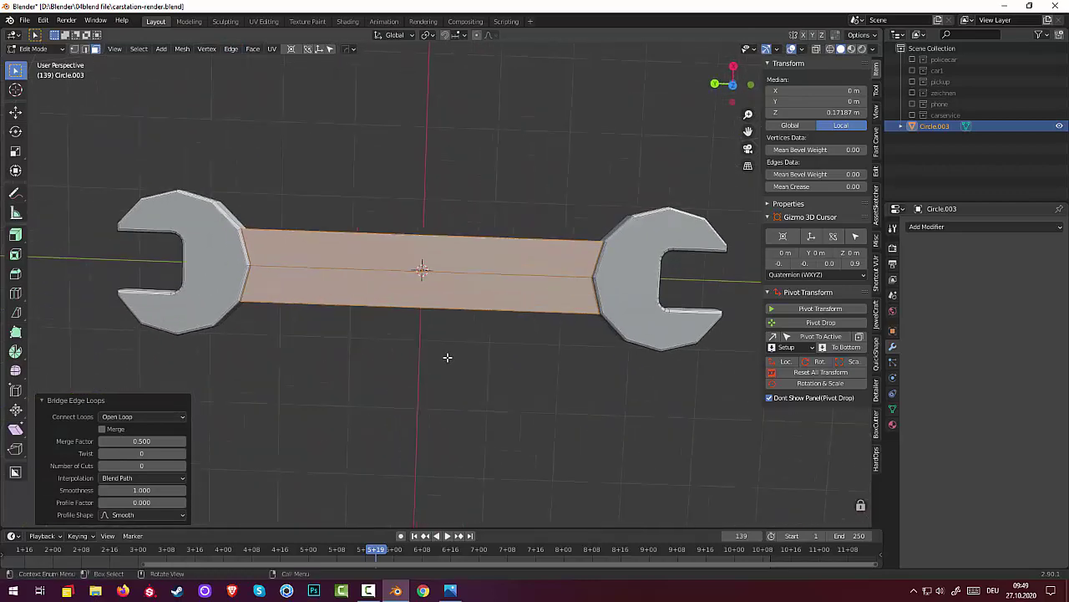
- Add one centred loop cut across the middle of the wrench handle
click(466, 272)
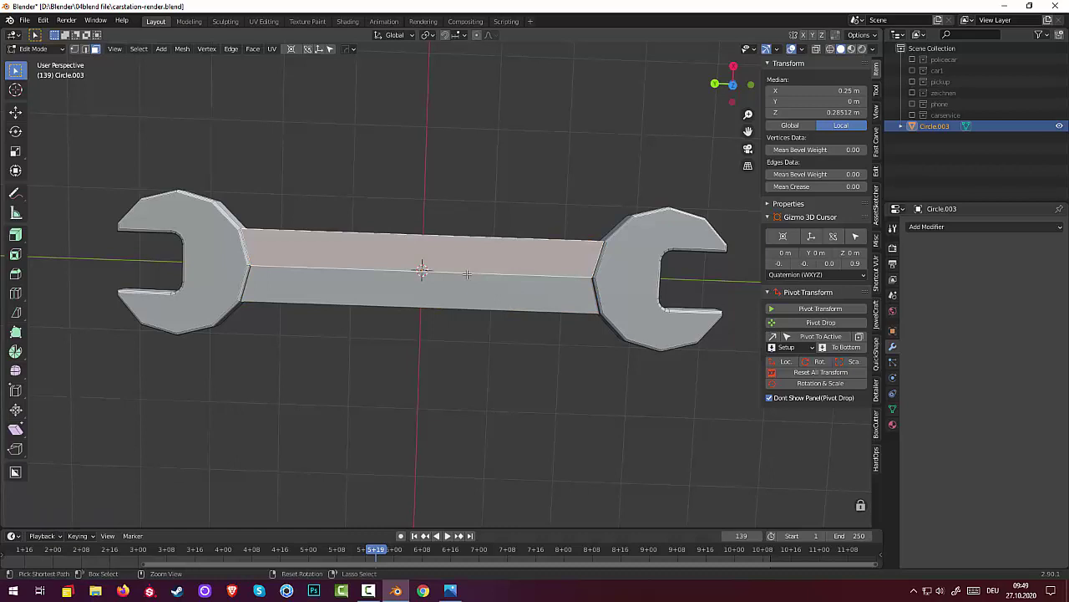
key(ctrl+r)
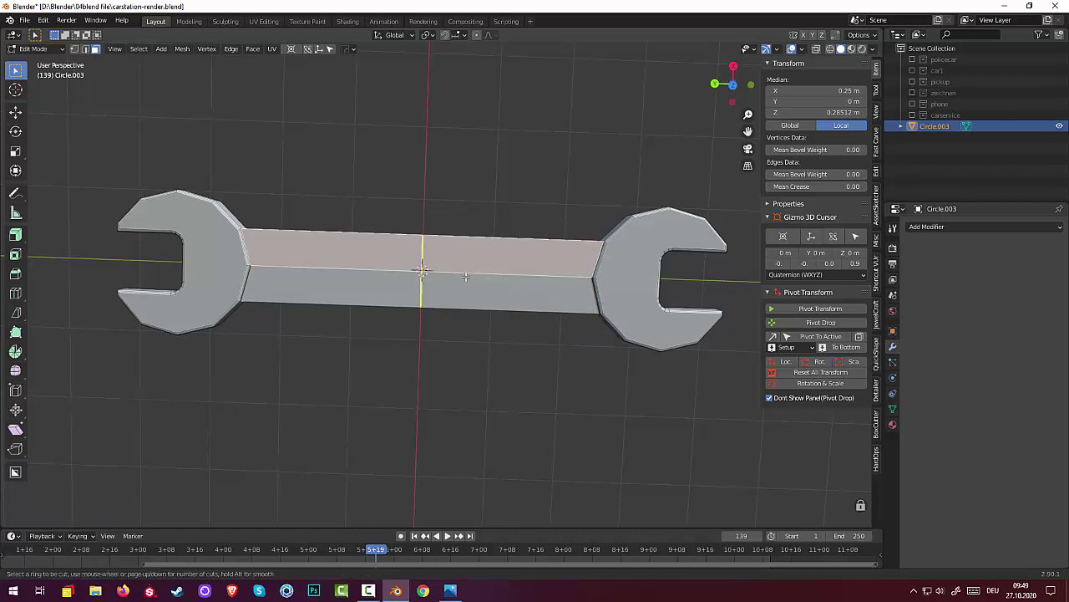
click(465, 276)
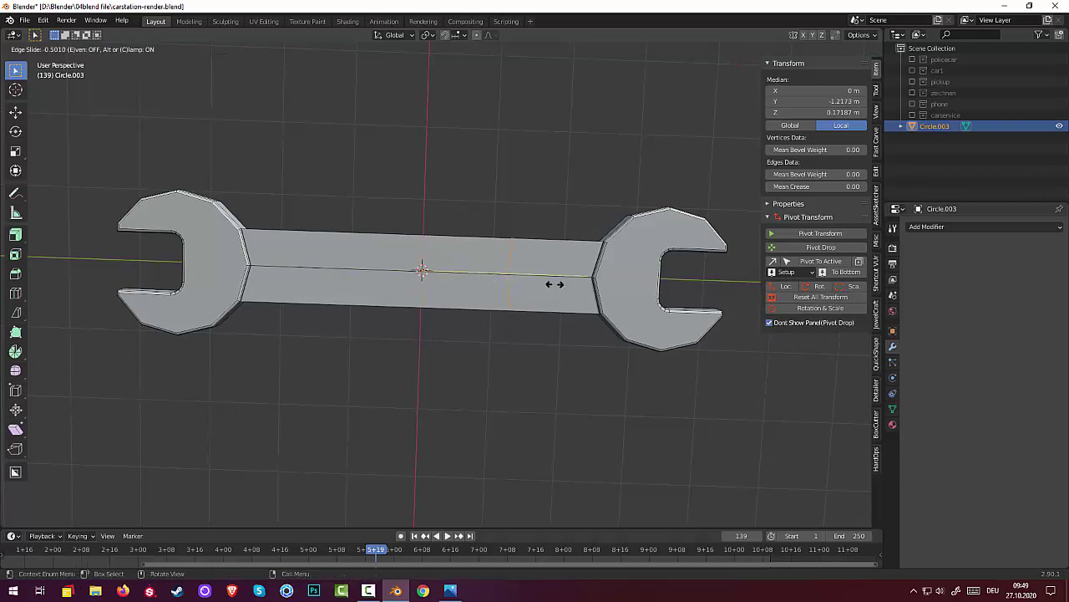
right_click(605, 292)
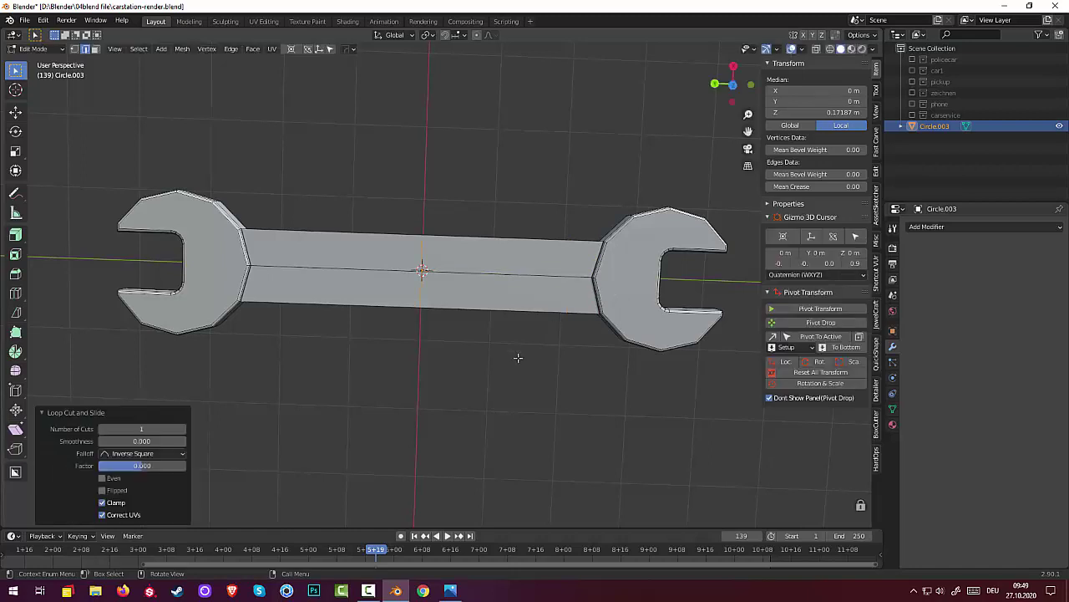
- Add a centred loop cut across the handle's negative-Y half and flatten it by scaling to 0 along local Y
click(537, 310)
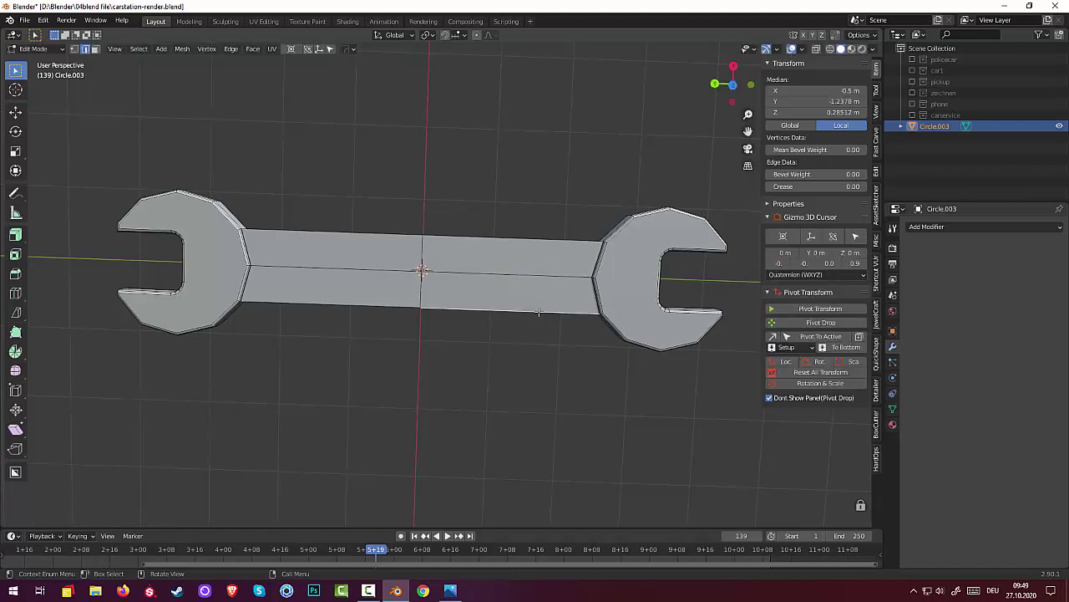
key(ctrl+r)
click(539, 311)
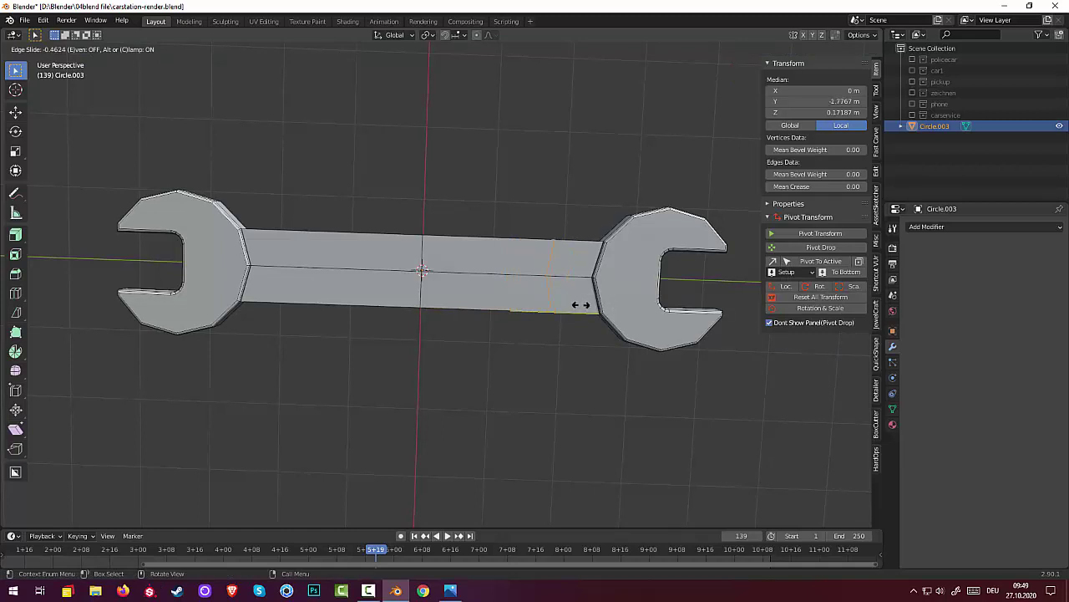
click(578, 305)
text(sy)
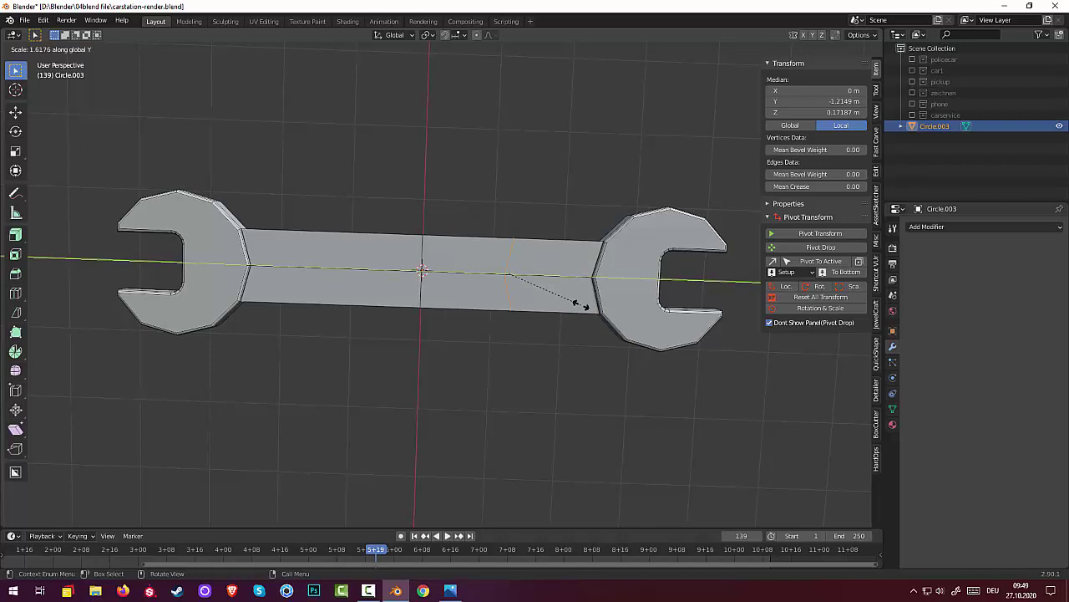
text(0)
text(g)
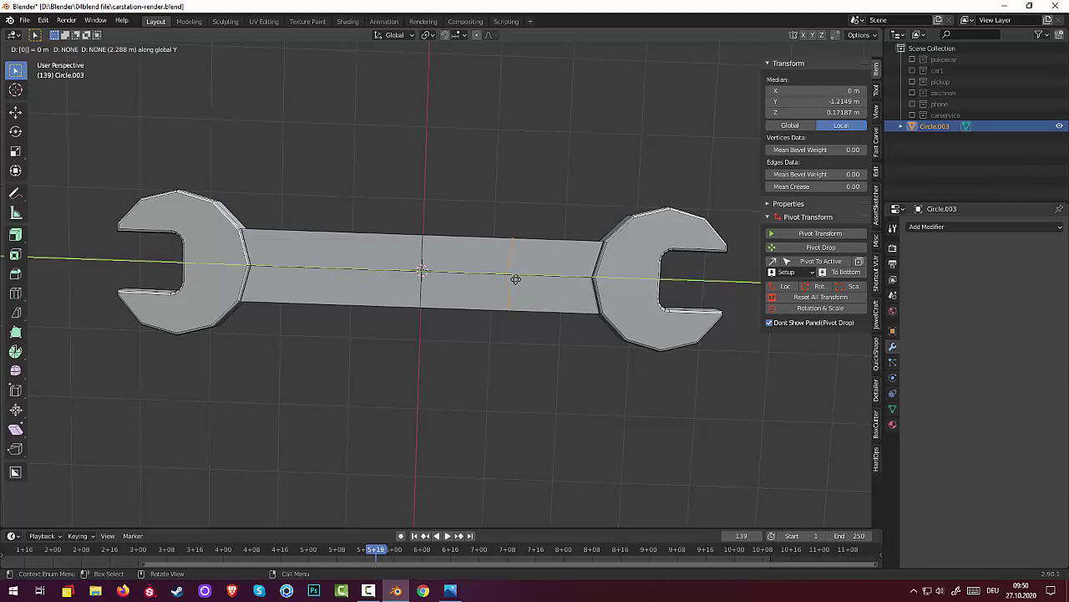
key(s)
key(y)
key(y)
key(0)
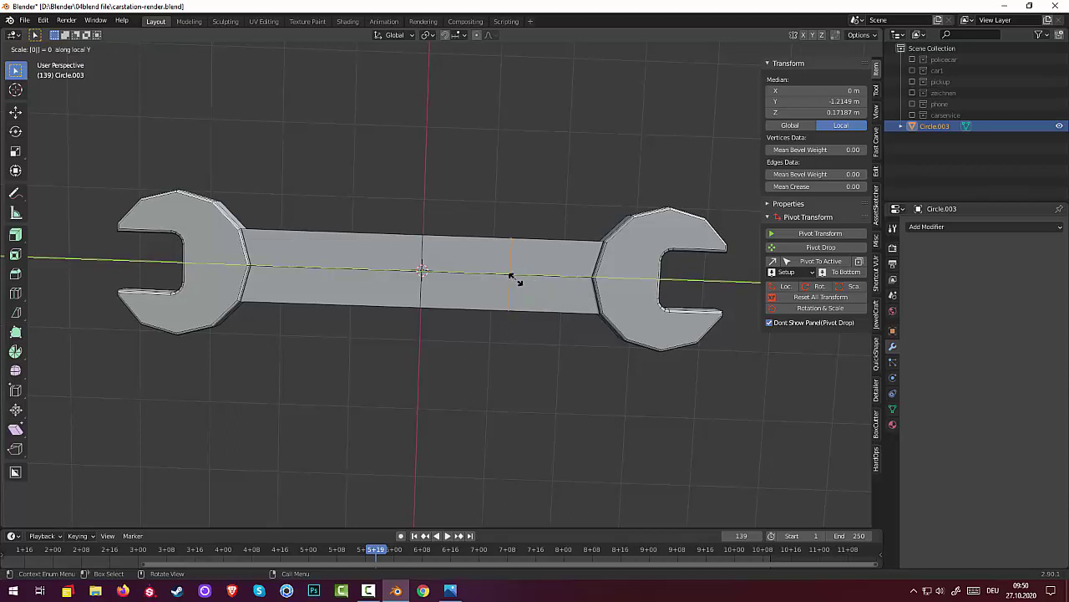
key(Return)
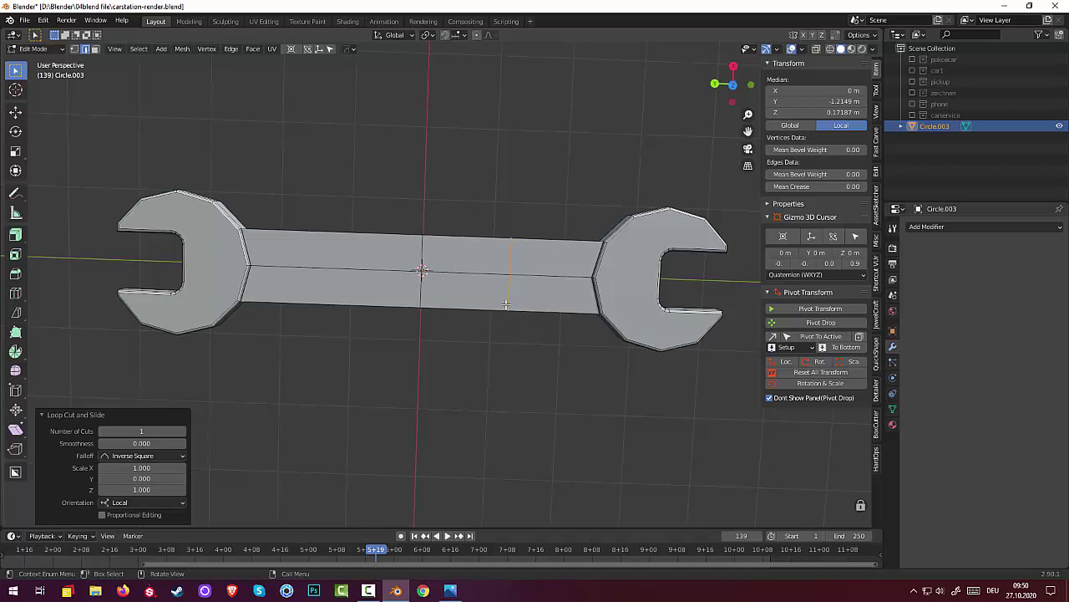
- Move the flattened handle loop about 0.49 m along negative Y toward the nearby wrench head
key(g)
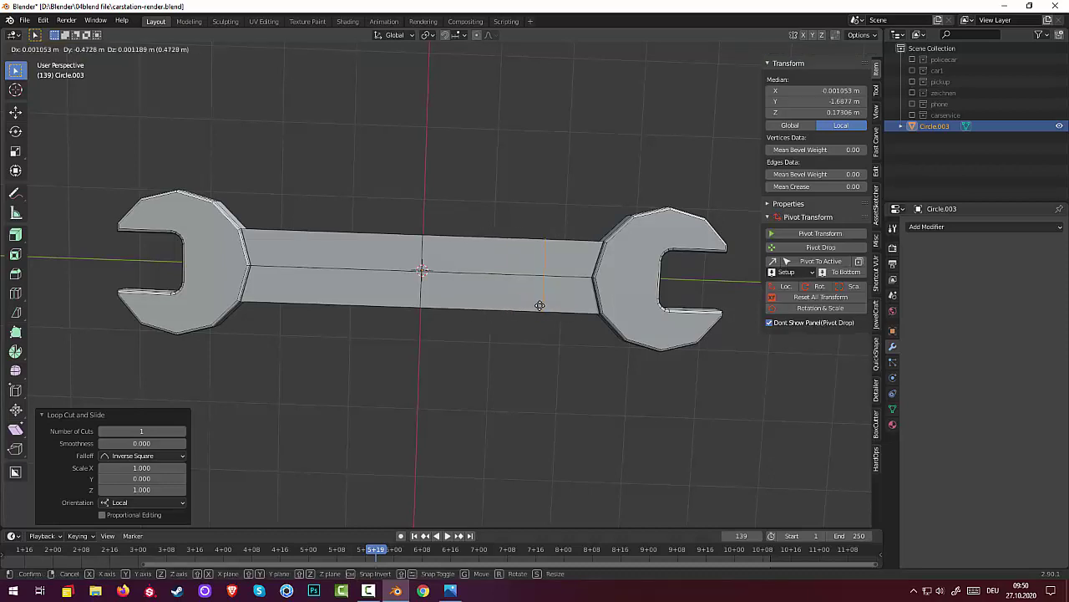
key(y)
click(537, 307)
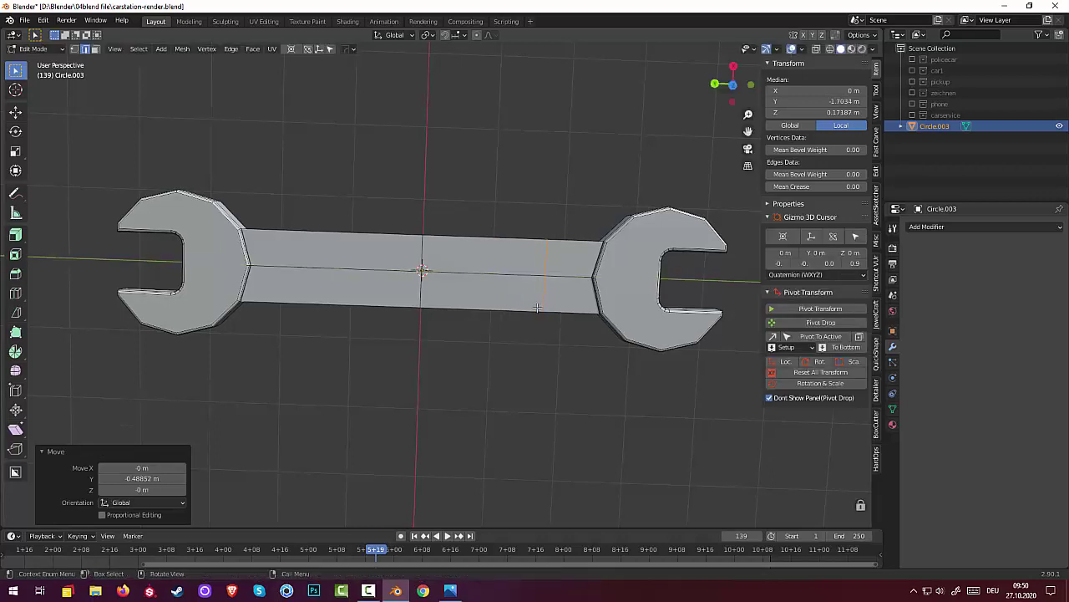
- Add a centred loop cut across the handle's positive-Y half and flatten it by scaling to 0 along Y
click(302, 302)
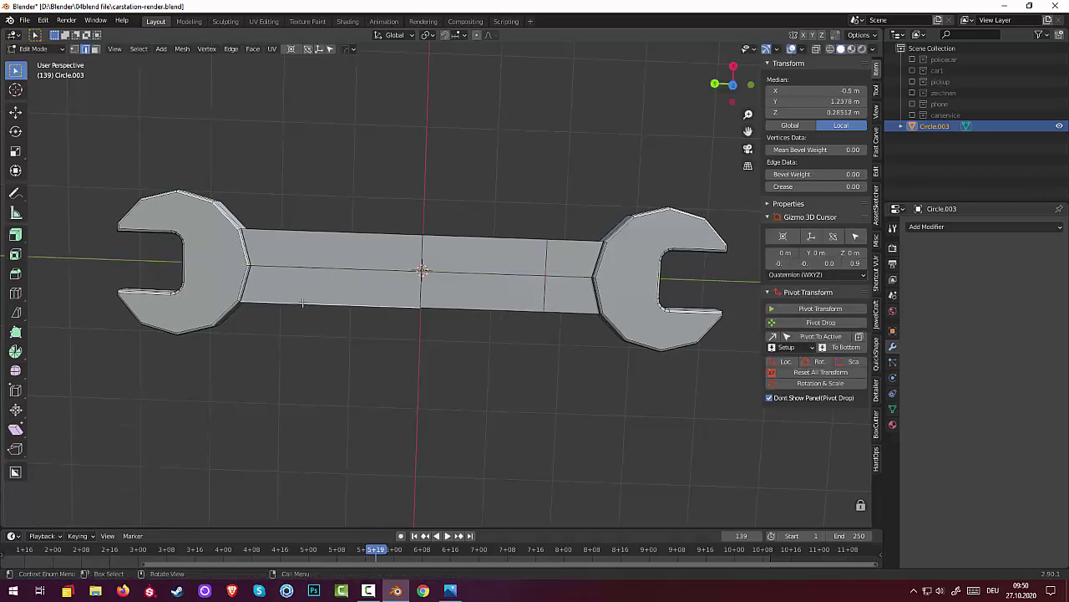
key(ctrl+r)
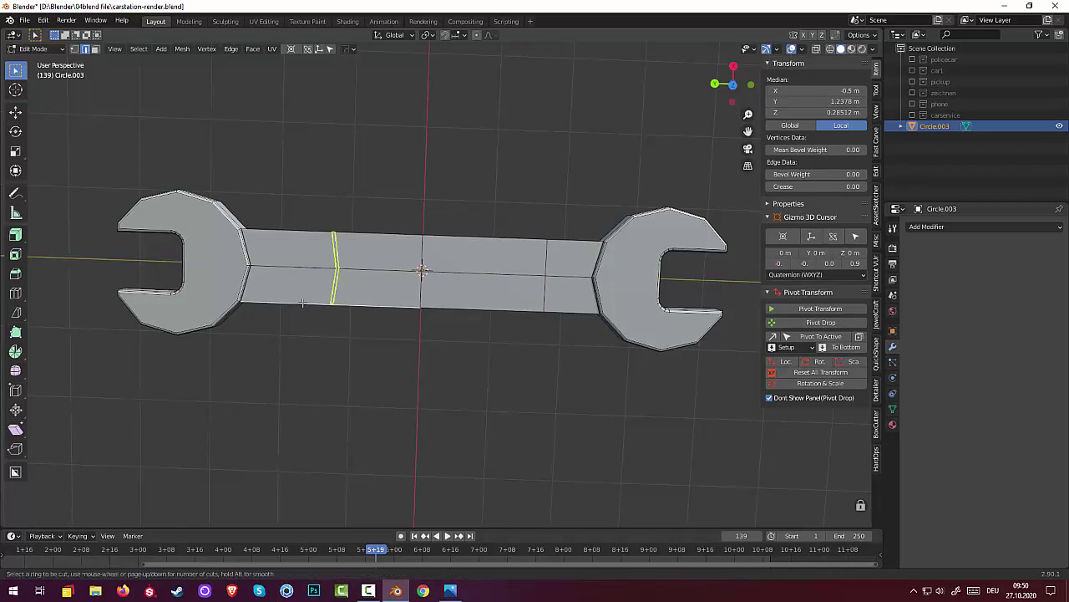
click(302, 302)
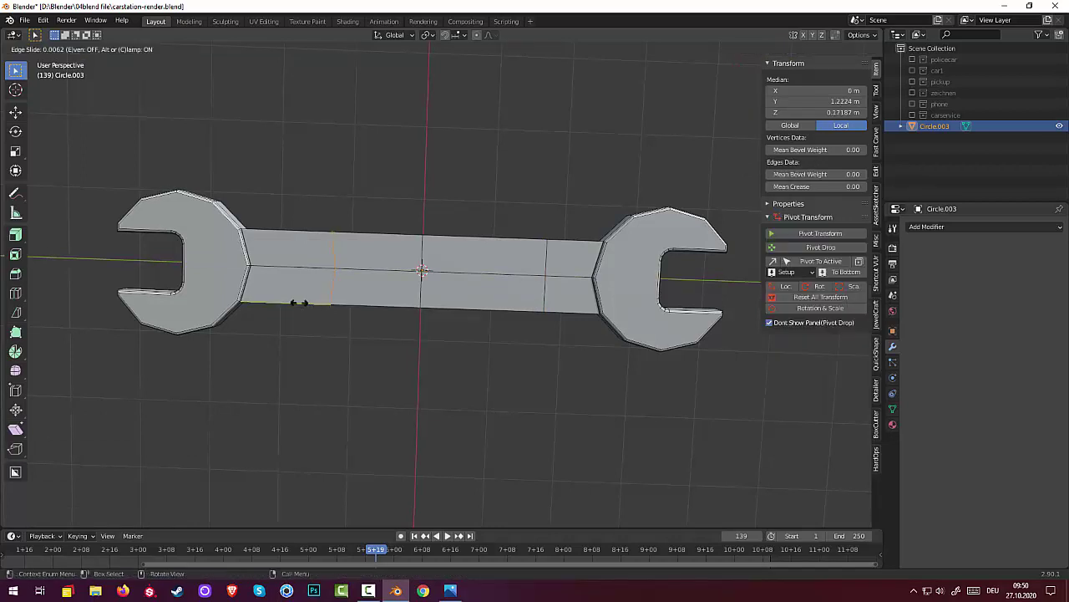
right_click(255, 299)
key(s)
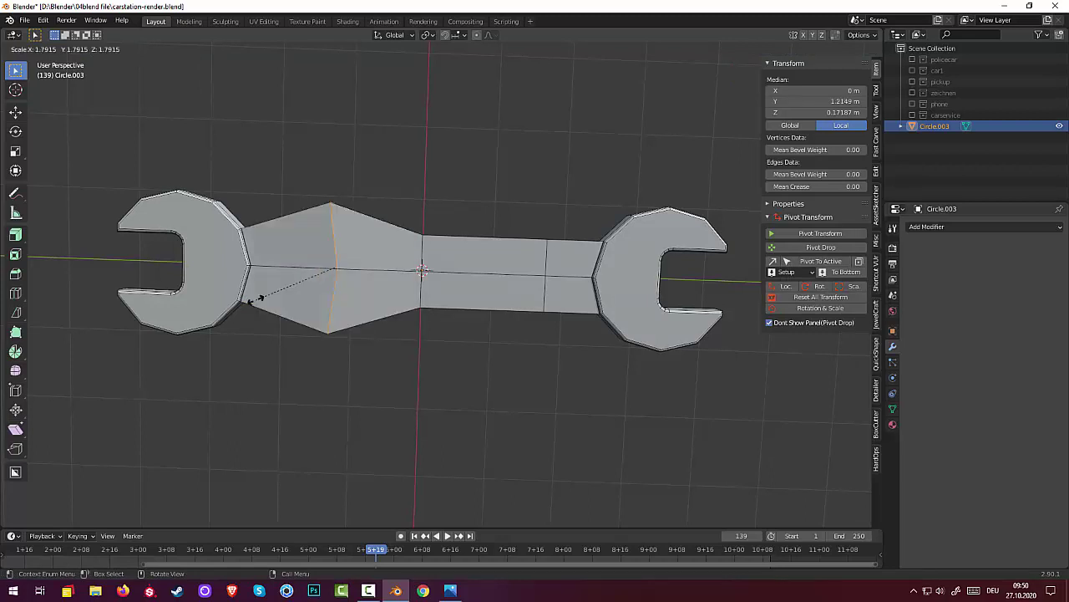
key(y)
key(0)
key(Return)
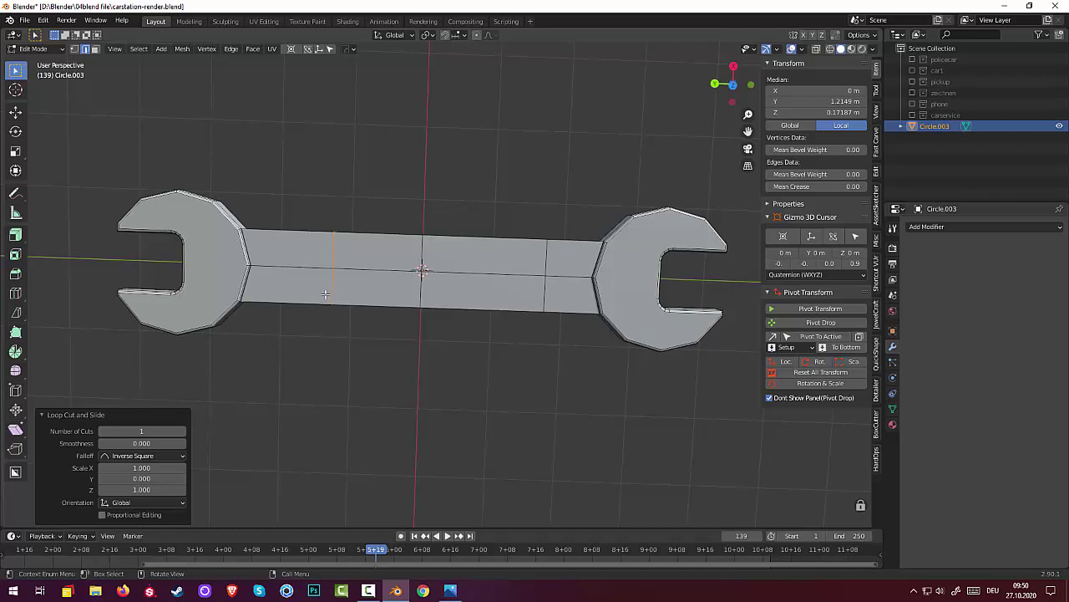
- Move the flattened loop about 0.55 m along positive Y toward the nearby wrench head
key(g)
key(y)
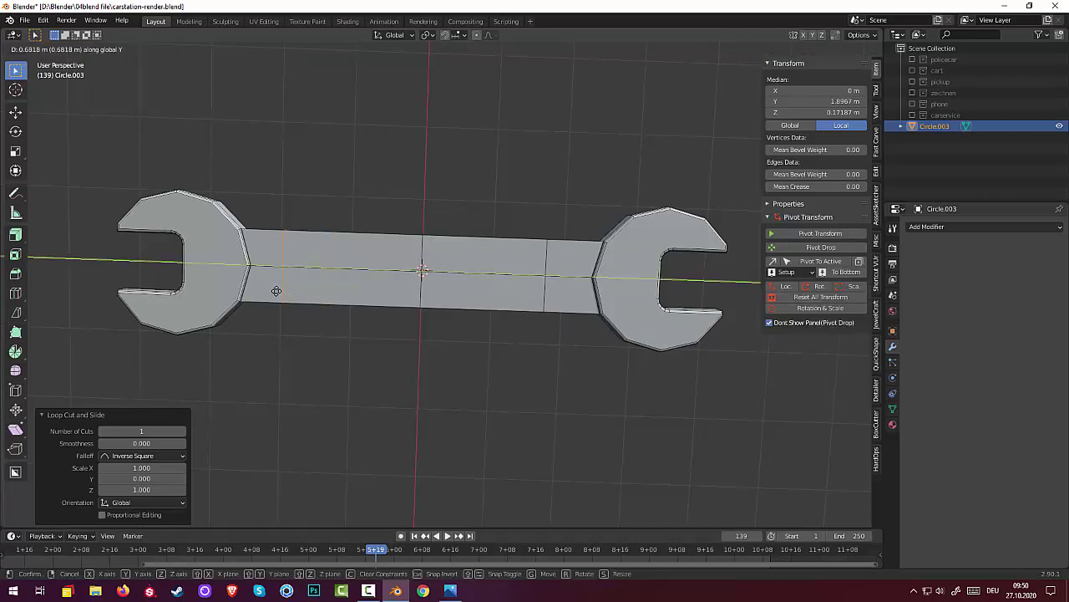
click(293, 292)
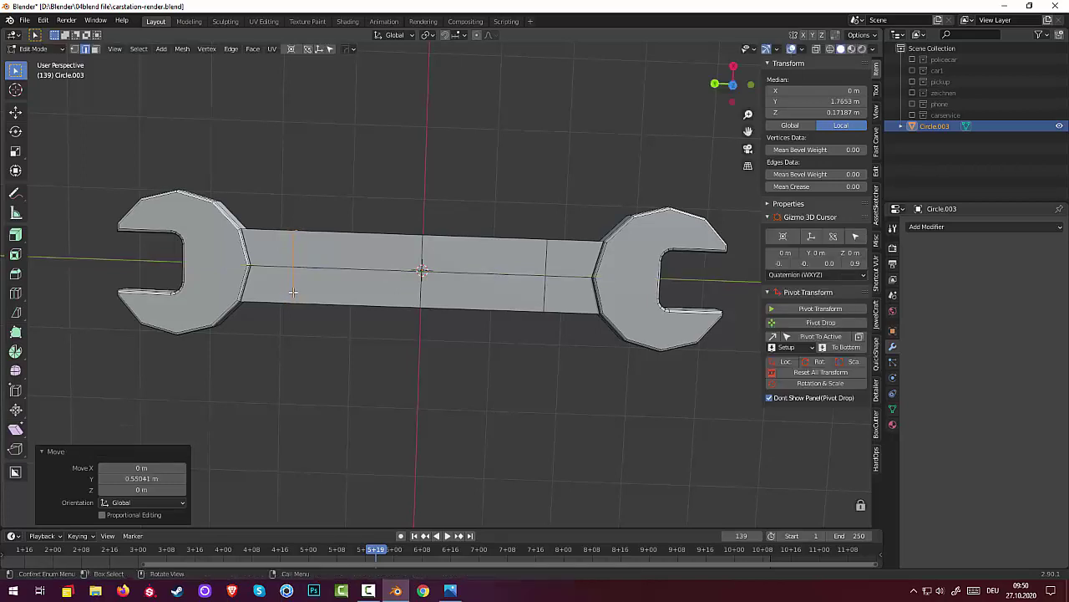
- Select the two outer handle loops together with the middle loop and scale all three uniformly to about 0.917
alt+click(545, 268)
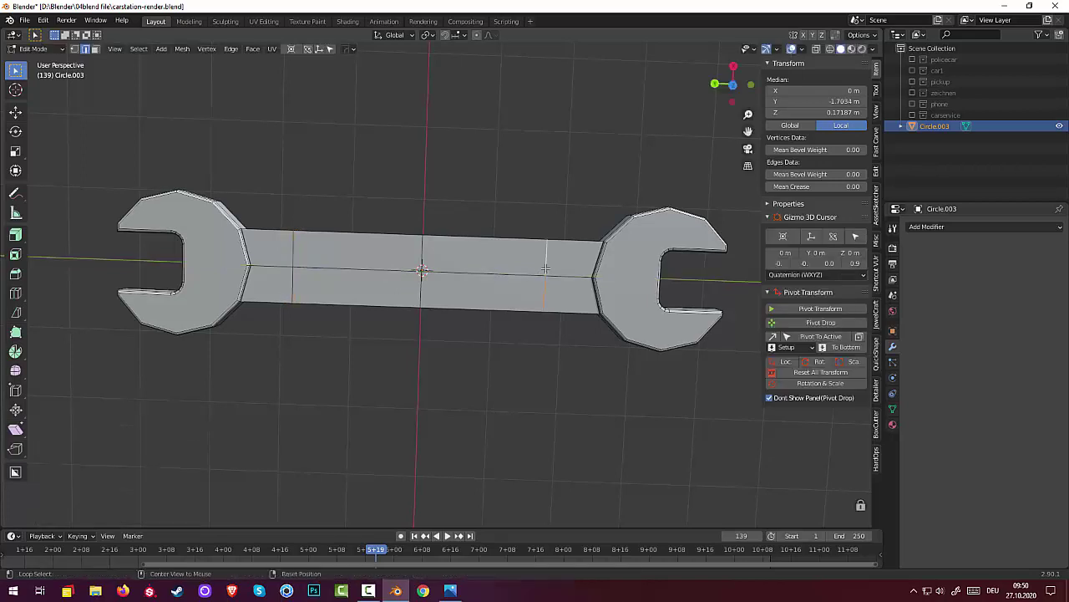
alt+shift+click(292, 254)
mouse_move(416, 184)
middle_down()
mouse_move(359, 239)
mouse_move(408, 202)
middle_up()
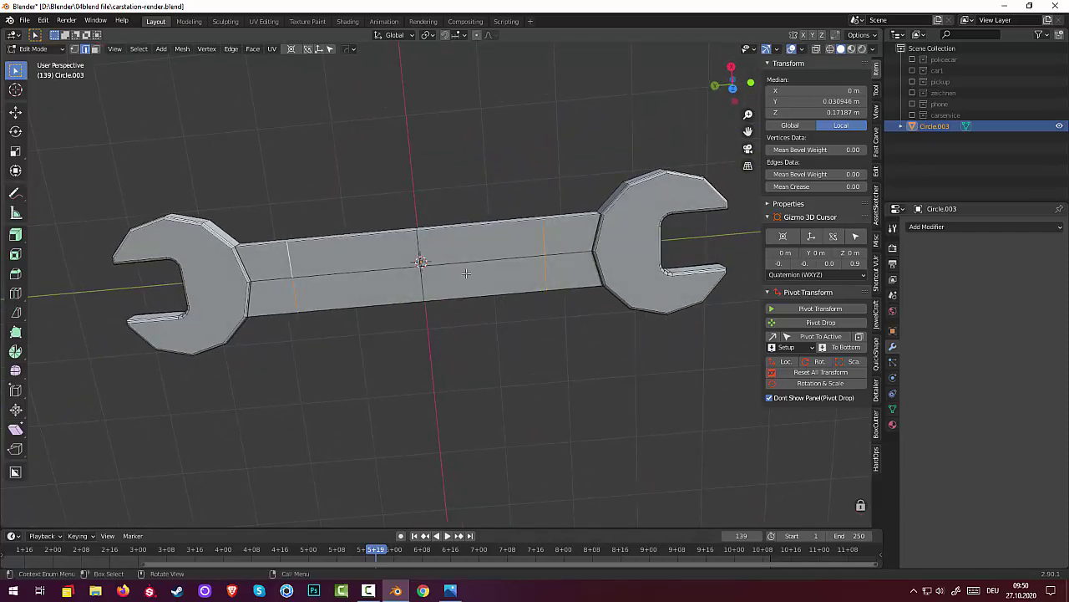
key(s)
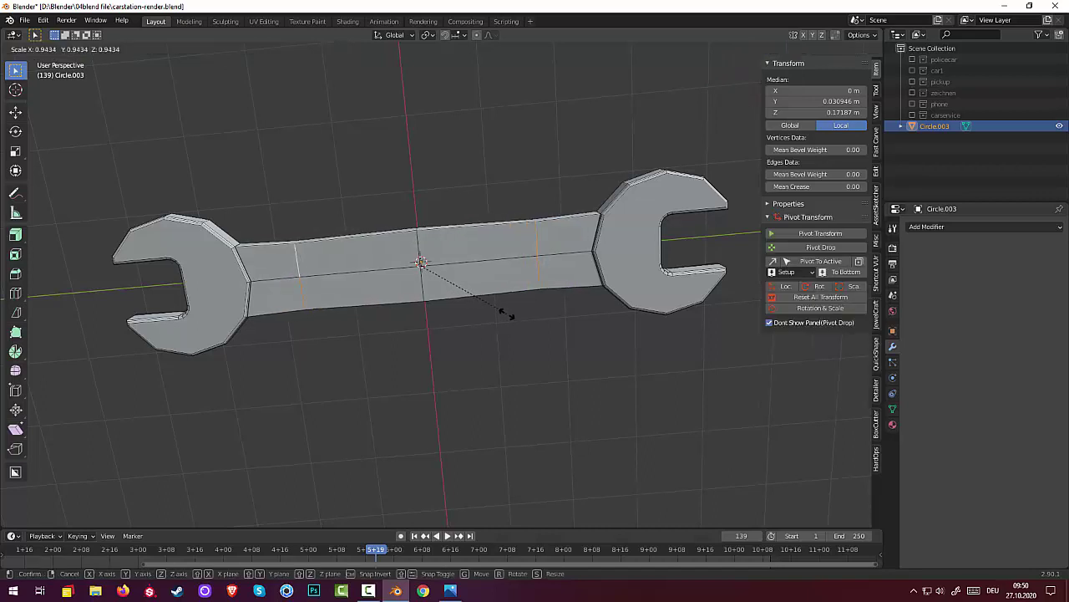
click(507, 313)
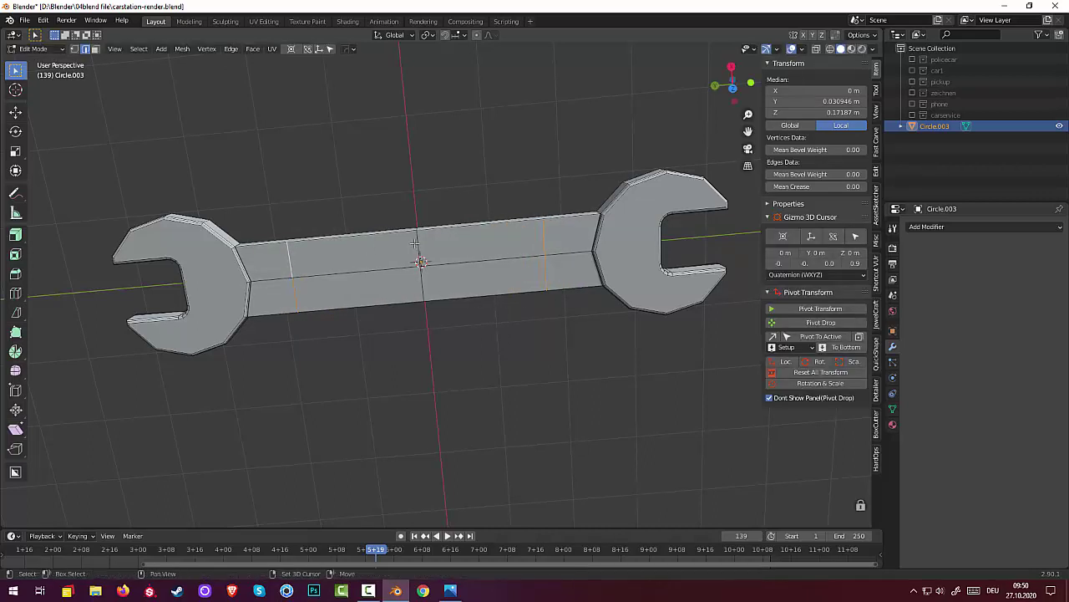
click(428, 298)
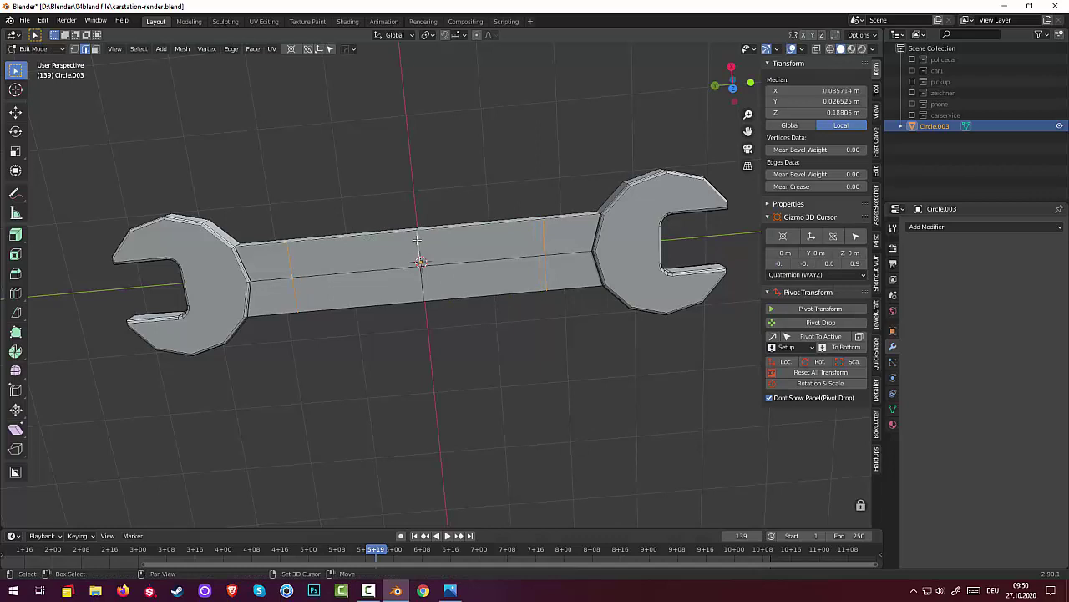
alt+click(423, 296)
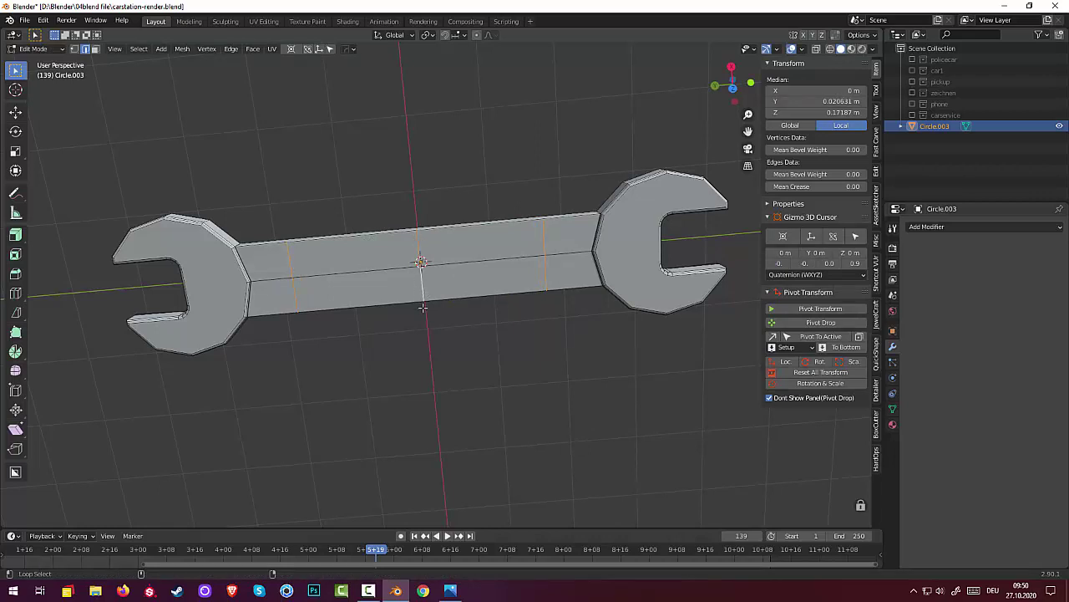
key(s)
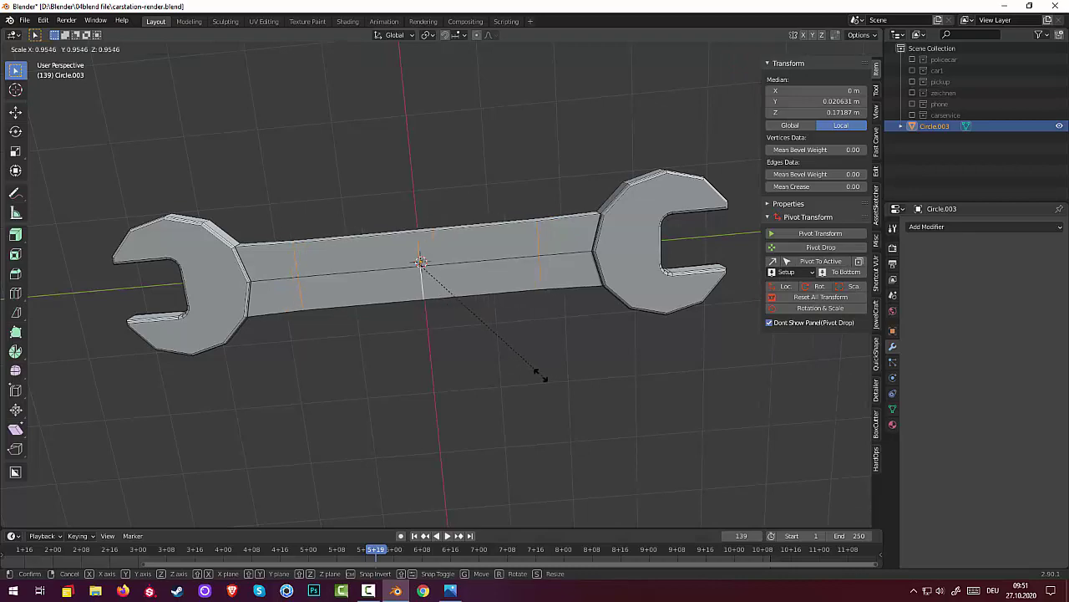
click(532, 374)
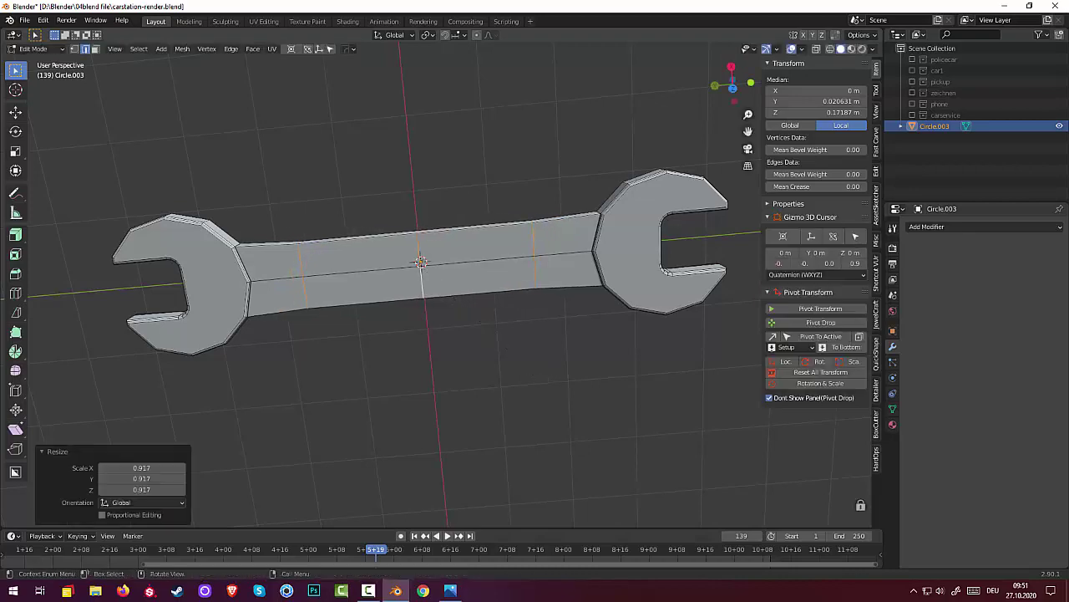
- Stretch the three selected handle loops along Y by a factor of about 1.19, then clear the selection
mouse_move(538, 370)
middle_down()
mouse_move(534, 338)
mouse_move(620, 365)
mouse_move(608, 331)
mouse_move(521, 303)
mouse_move(496, 334)
mouse_move(531, 338)
mouse_move(528, 352)
middle_up()
key(s)
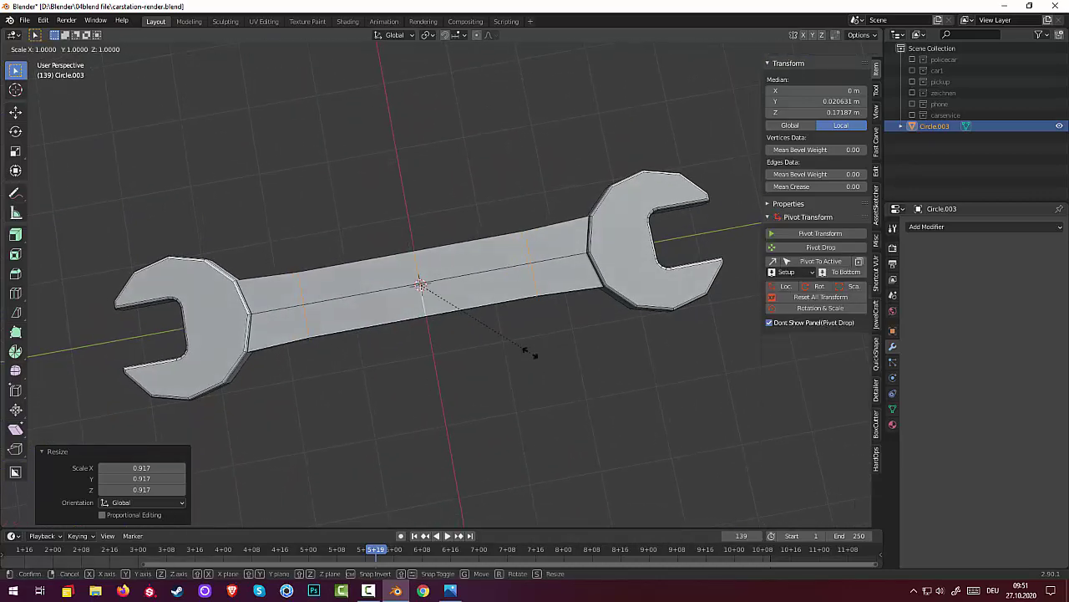
key(y)
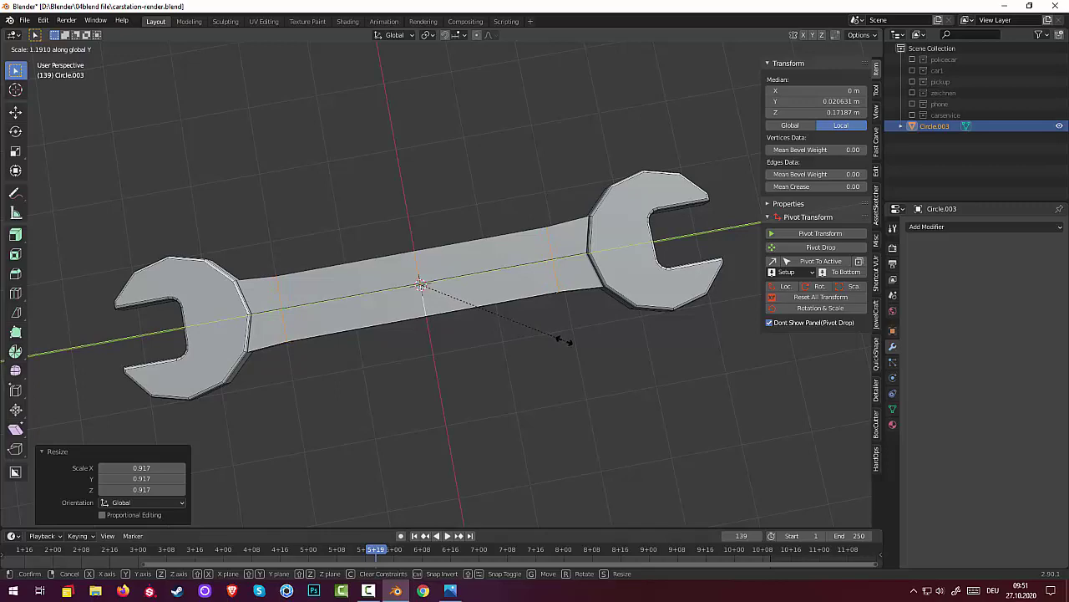
click(561, 340)
click(556, 355)
middle_drag(556, 358, 366, 358)
click(422, 343)
- In face selection, select the four central faces on top of the handle and inset them about 0.145 m
click(100, 59)
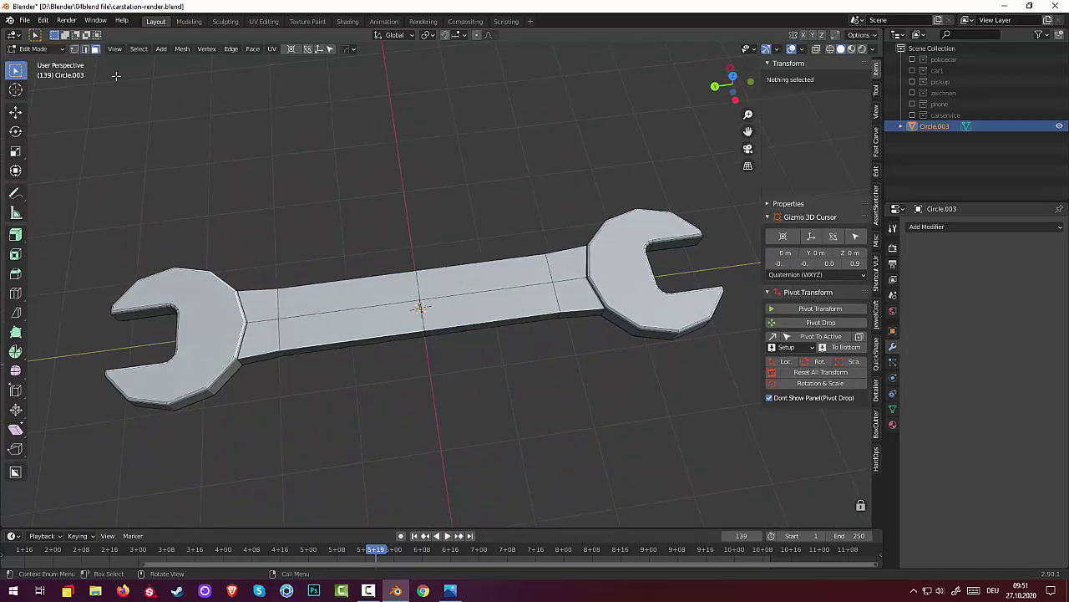
click(295, 298)
shift+click(469, 285)
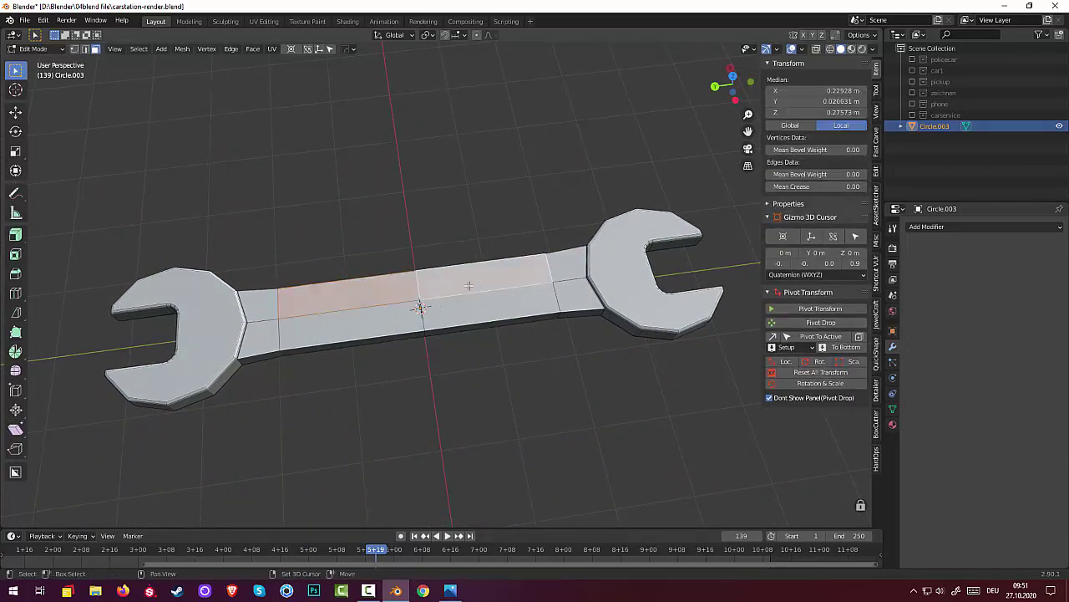
shift+click(370, 322)
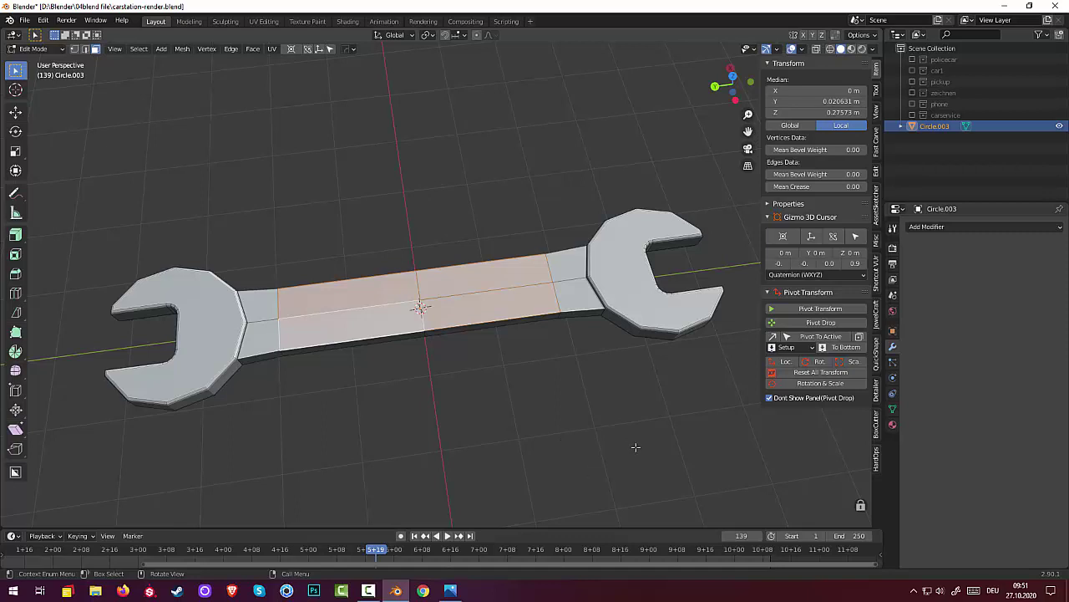
key(i)
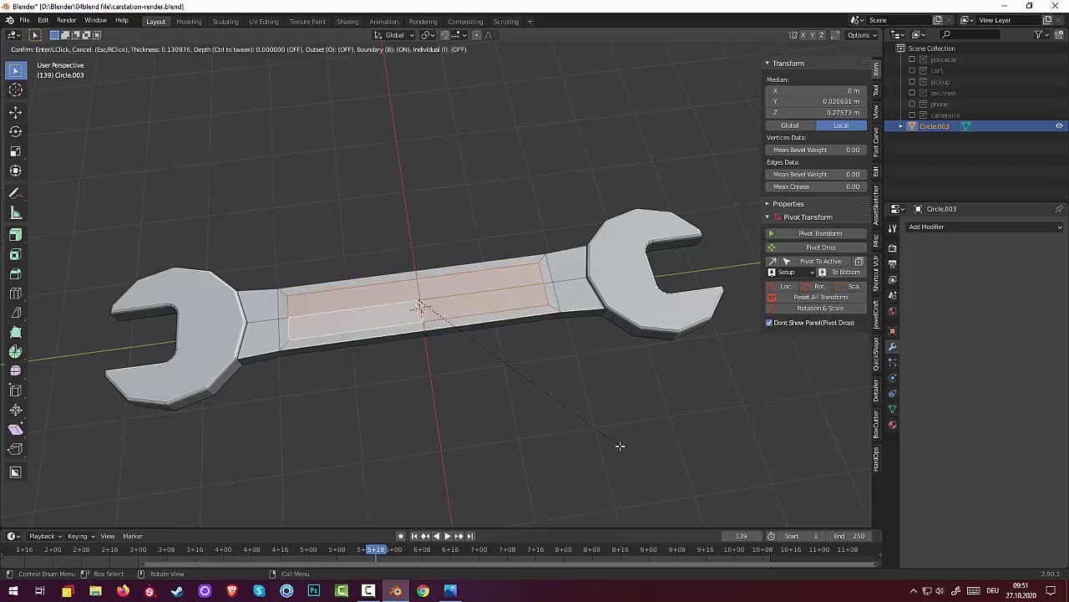
click(618, 446)
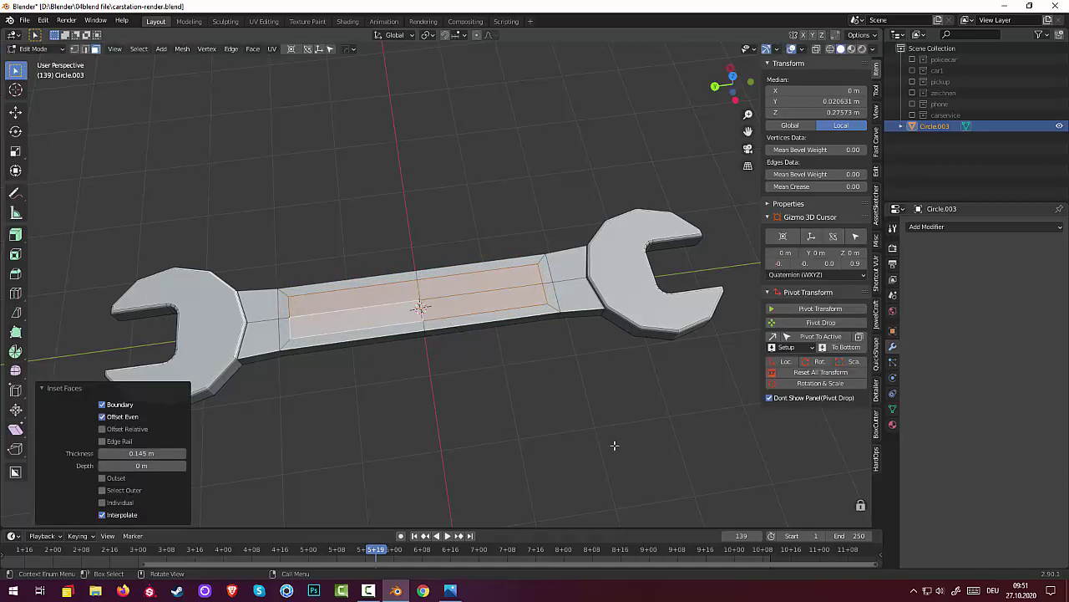
- Try a vertex bevel on the four corner vertices of the inset with 3 segments and a width of about 0.071 m
scroll(599, 436, up, 3)
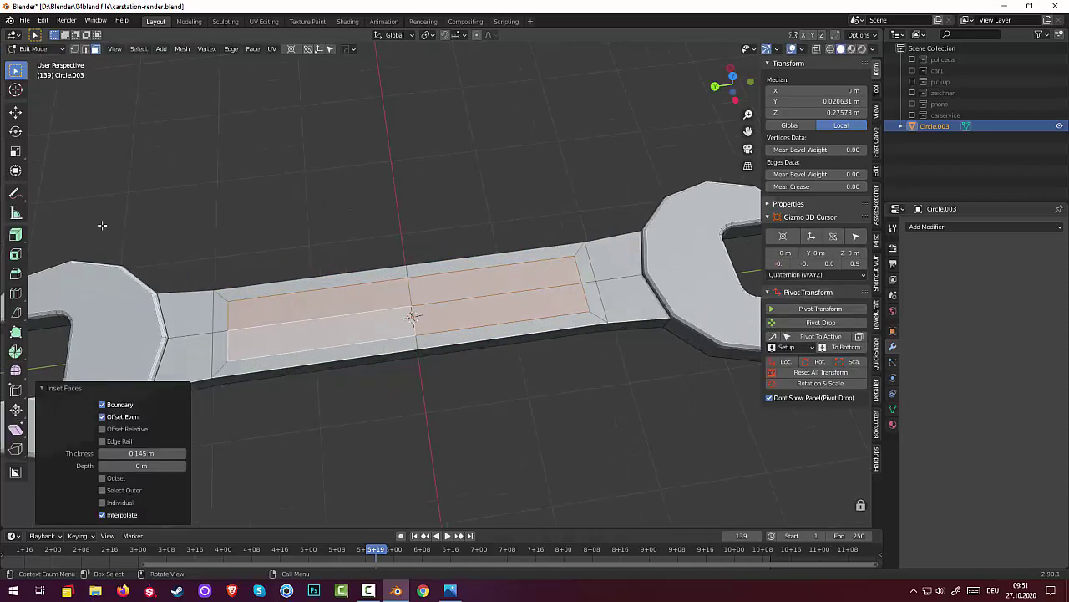
click(73, 49)
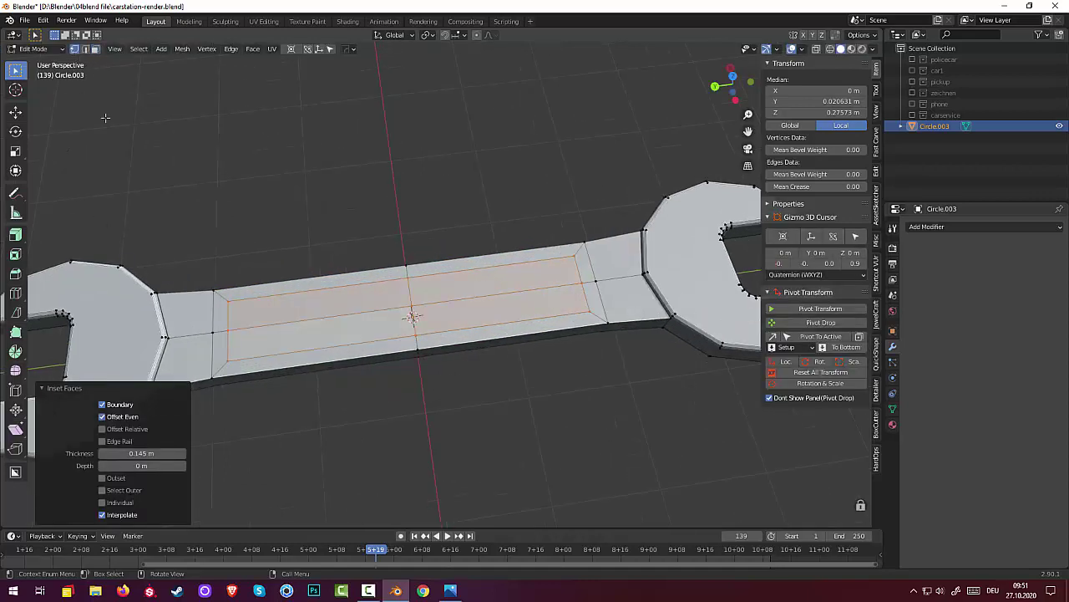
click(229, 303)
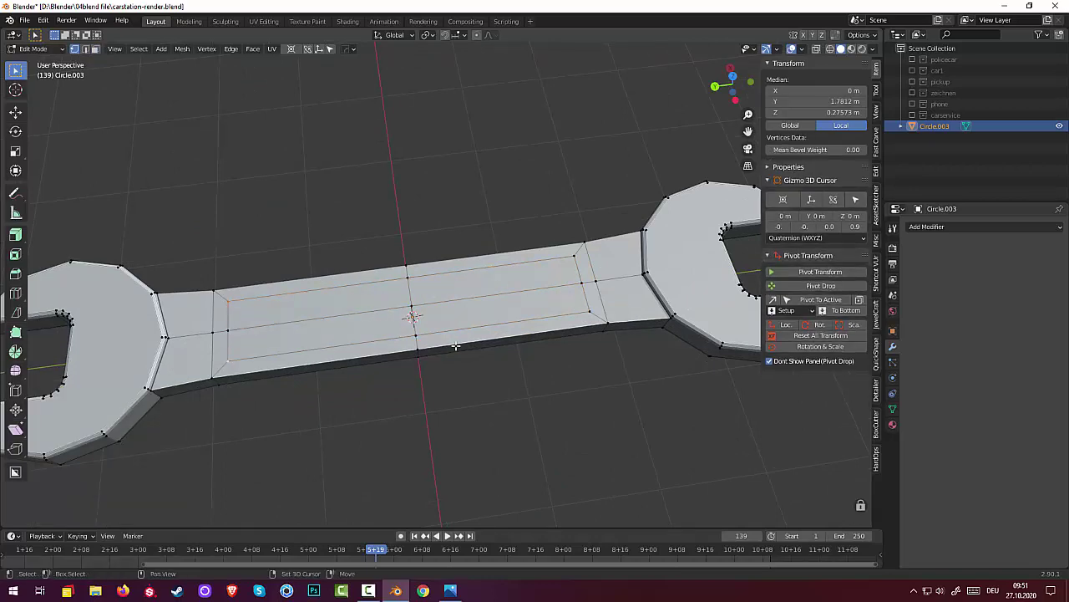
alt+click(581, 286)
mouse_move(554, 380)
middle_down()
mouse_move(521, 279)
mouse_move(520, 188)
mouse_move(544, 389)
middle_up()
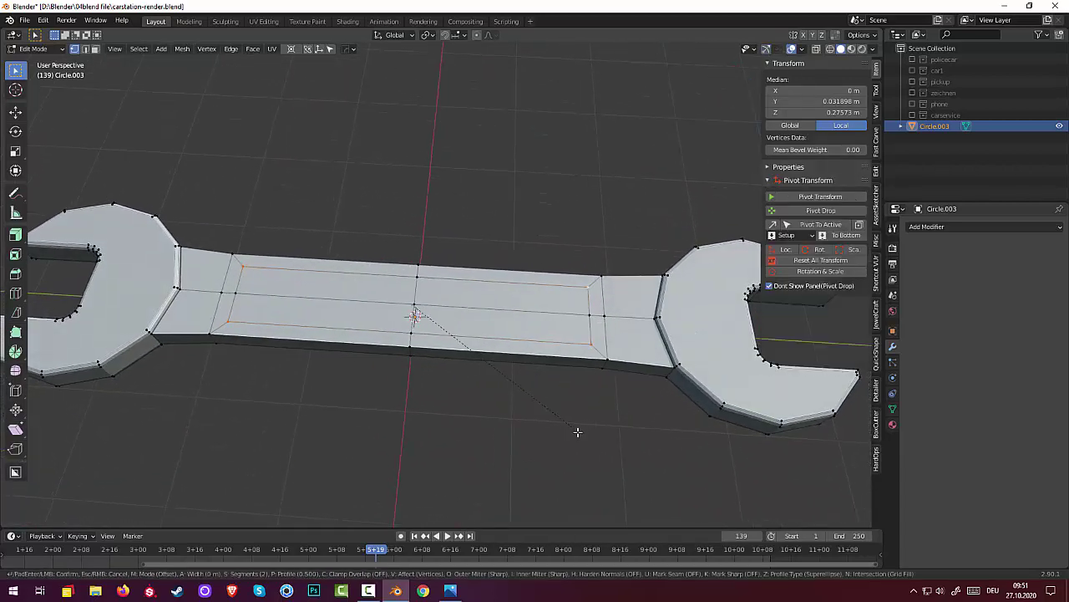
key(ctrl+b)
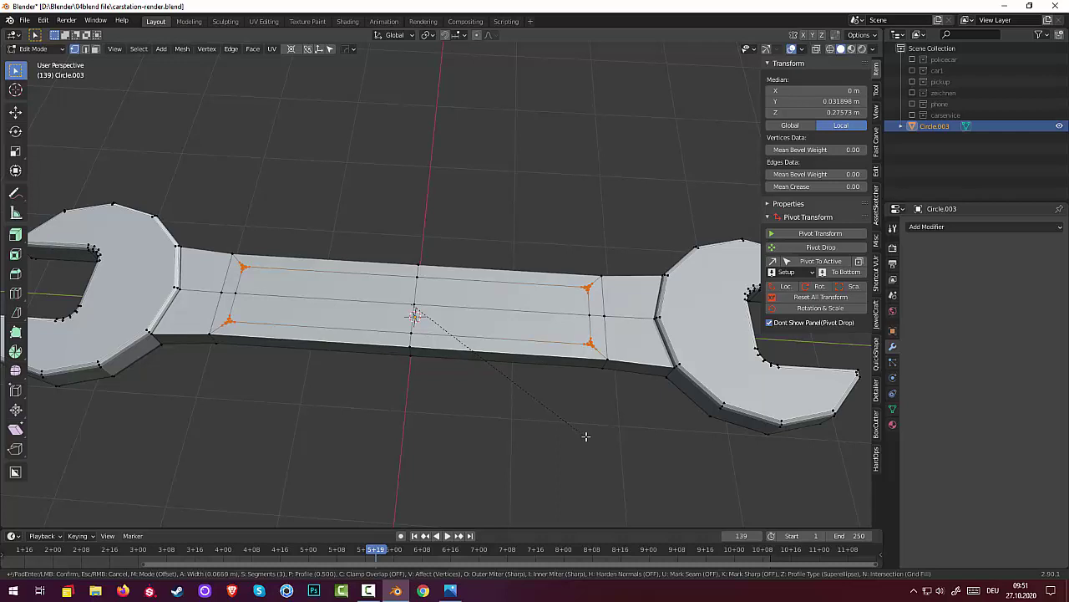
click(585, 435)
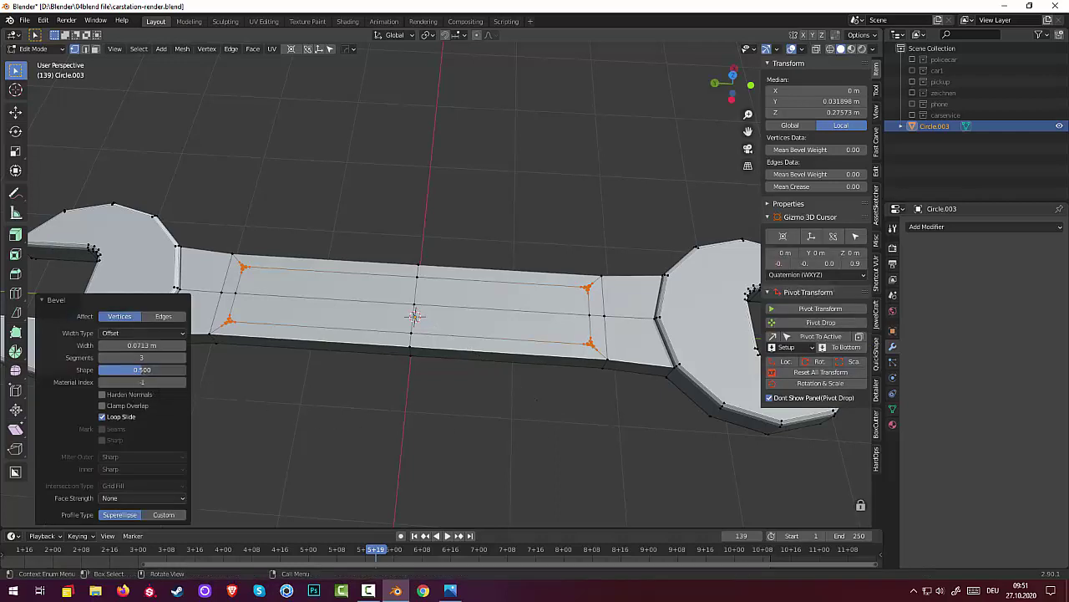
- Set the shape of the inset corners' vertex bevel to 0
click(142, 369)
text(0)
key(Return)
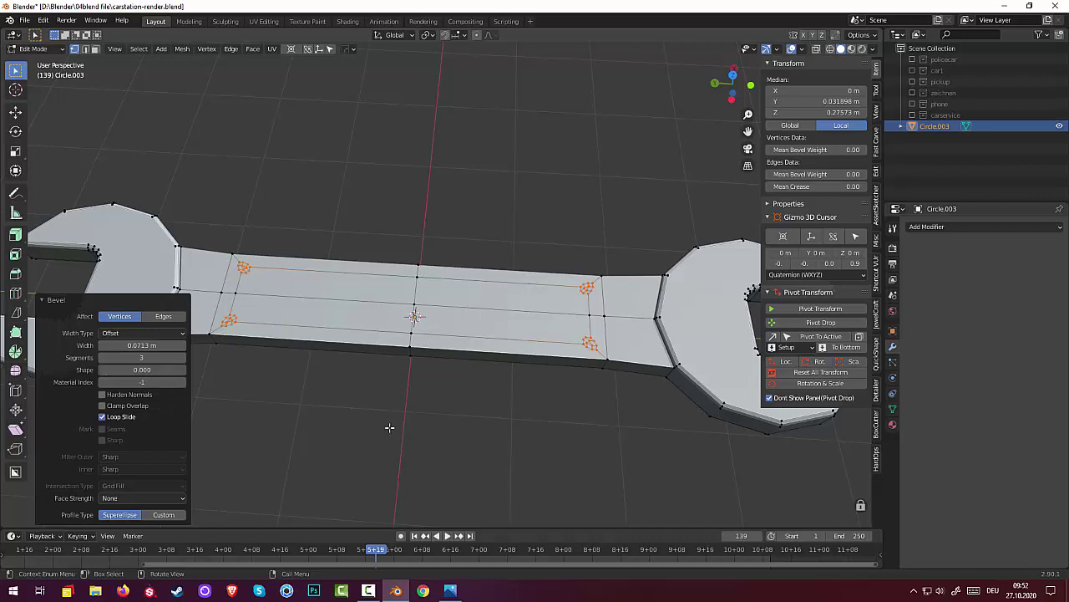
scroll(422, 432, up, 2)
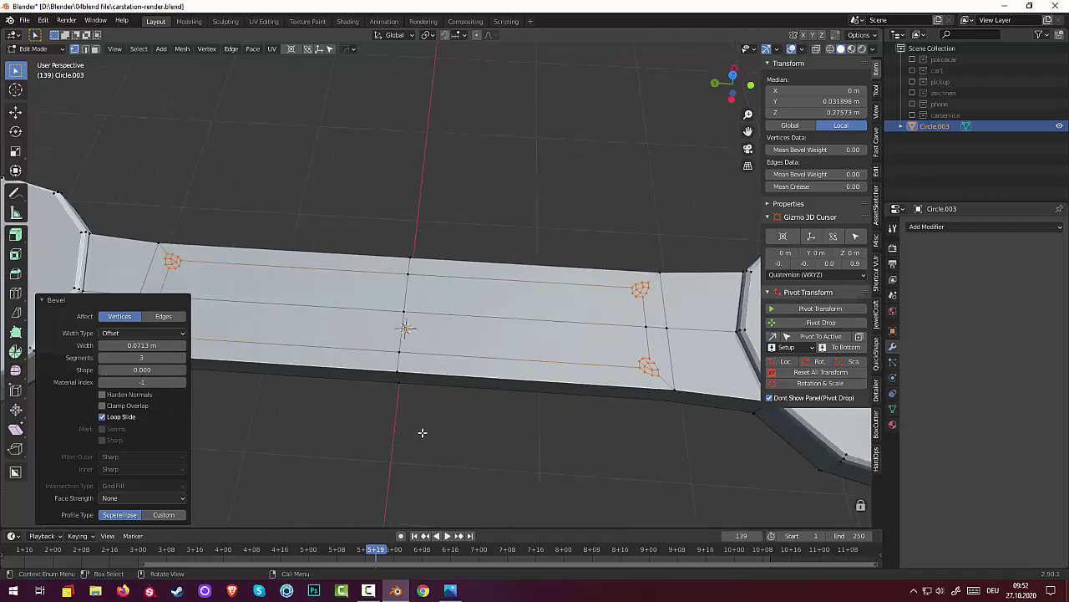
- Undo the vertex bevel on the inset corners and abandon a further bevel attempt
key(ctrl+z)
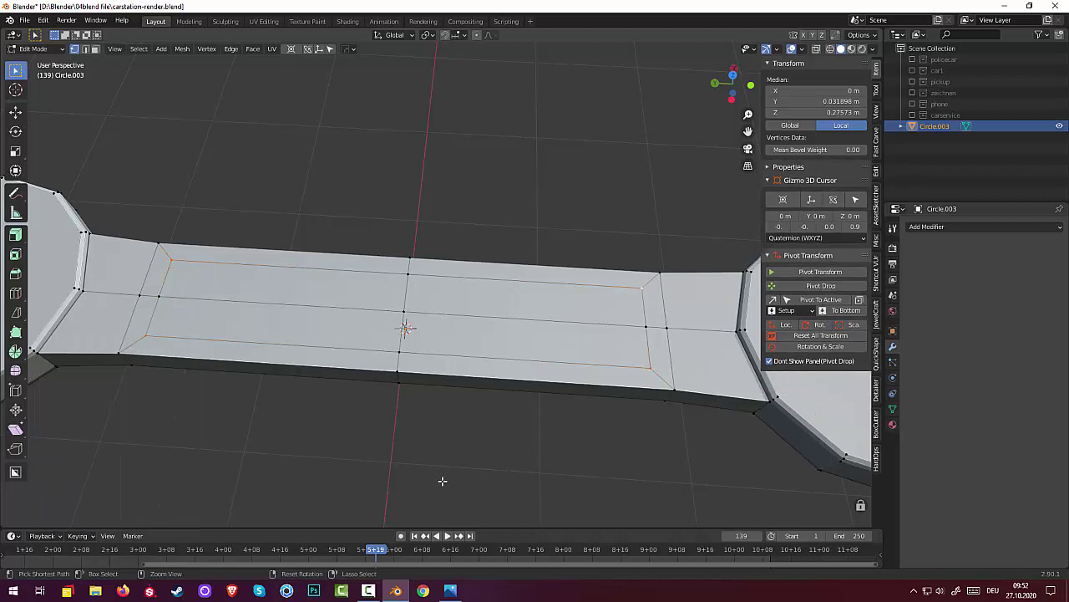
key(ctrl+b)
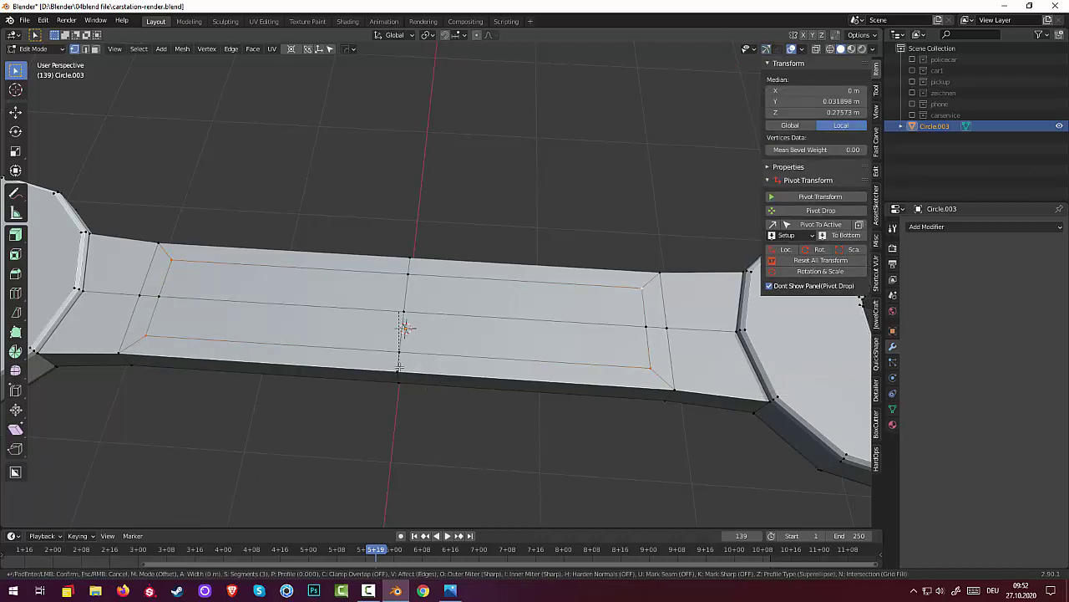
key(Escape)
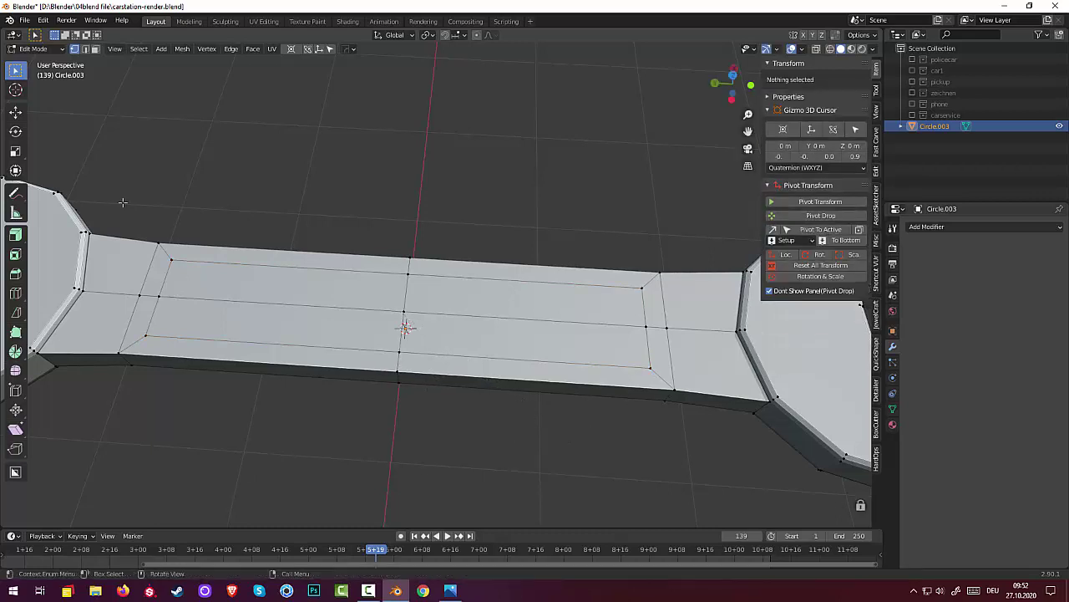
- Select the four inset faces on top of the handle and extrude them about 0.059 m down into a recess
click(95, 49)
click(235, 277)
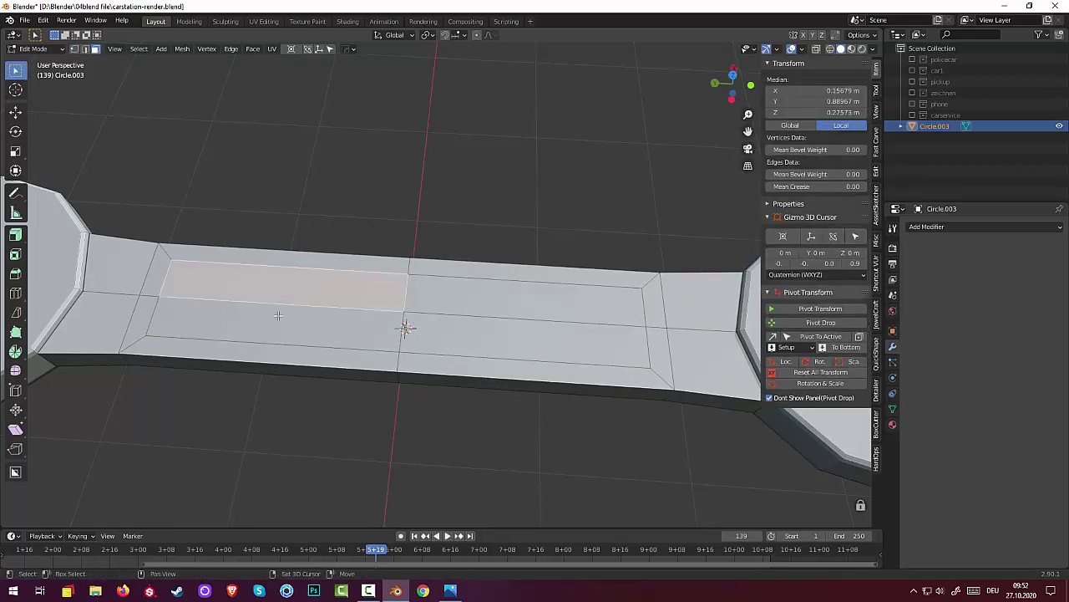
shift+click(239, 306)
shift+click(470, 295)
shift+click(476, 329)
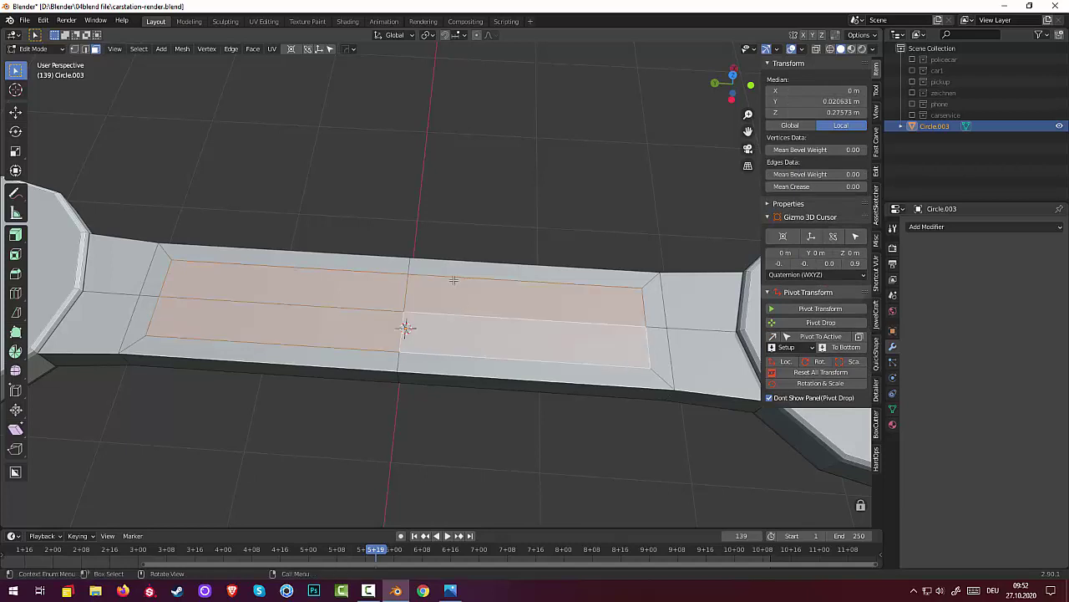
key(e)
click(452, 238)
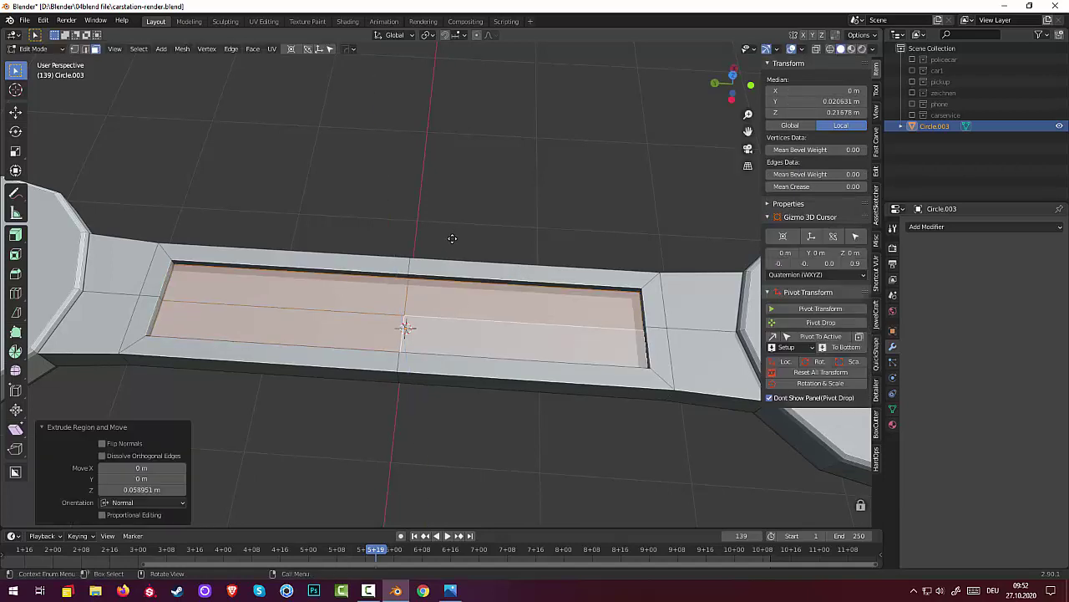
- Bevel the four vertical corner edges of the recess about 0.044 m with 3 segments and a shape of 0.5
scroll(490, 331, up, 2)
middle_drag(481, 334, 420, 320)
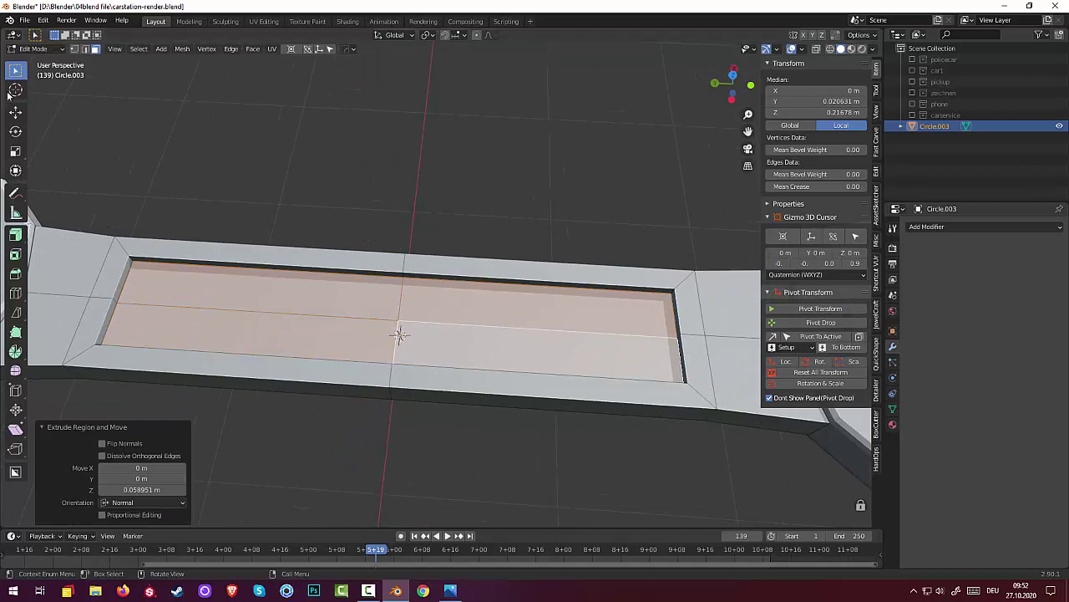
click(86, 49)
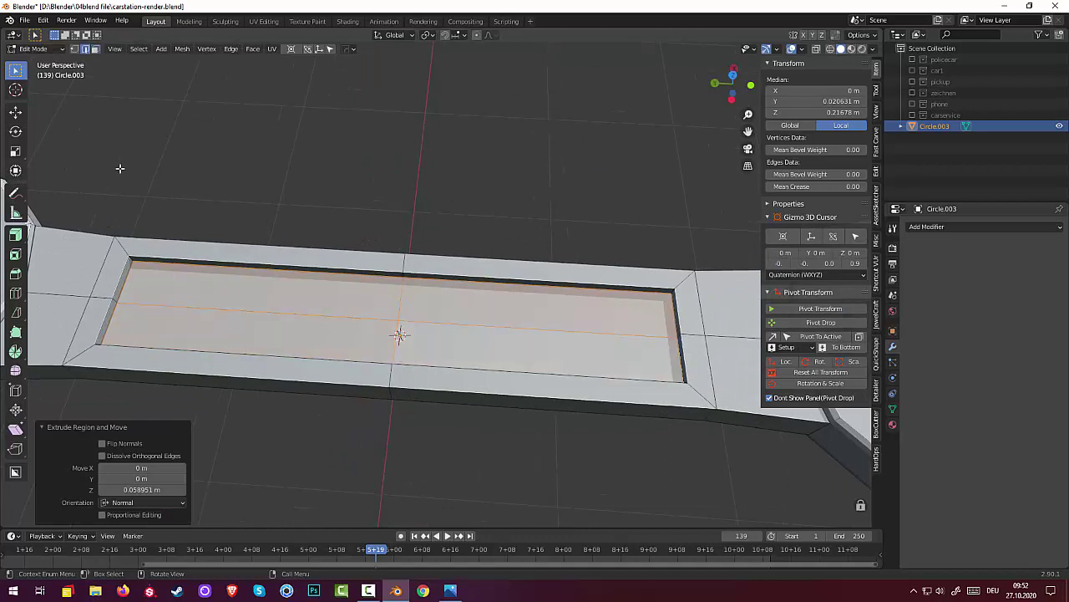
click(130, 260)
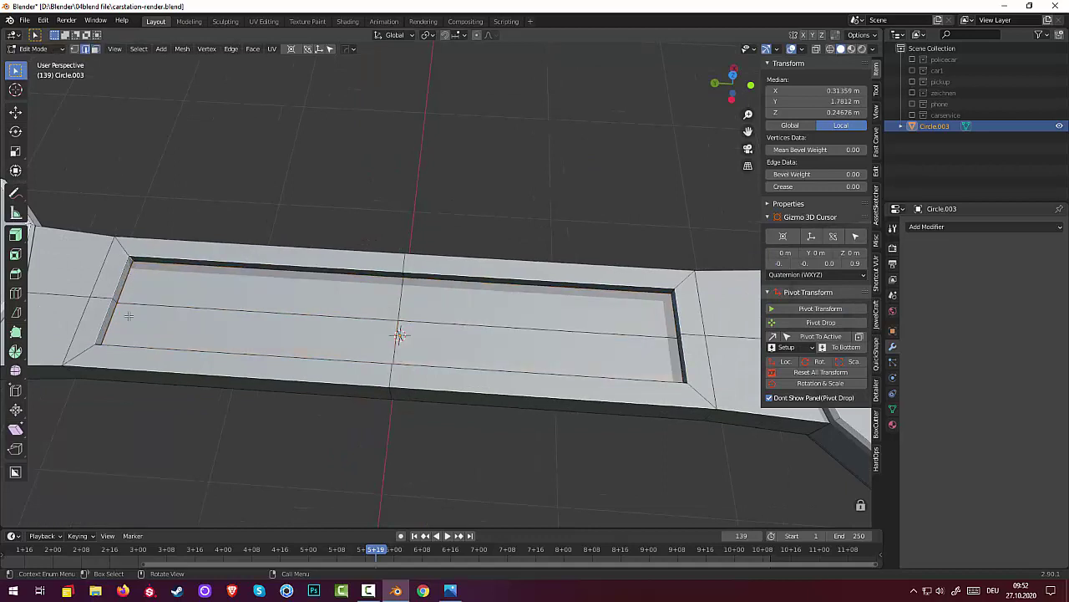
shift+click(670, 292)
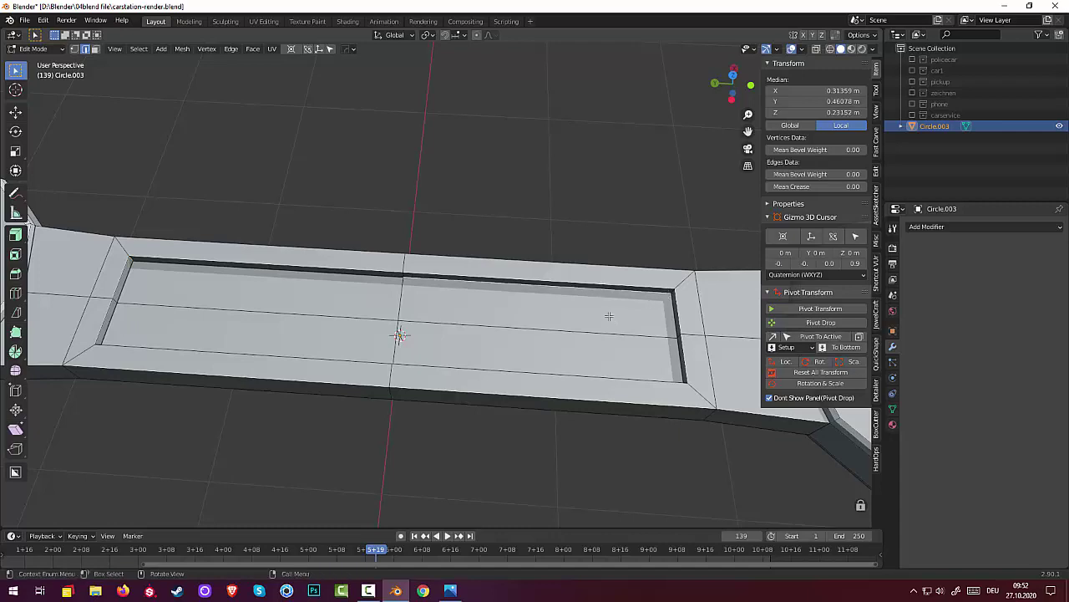
middle_drag(608, 315, 426, 155)
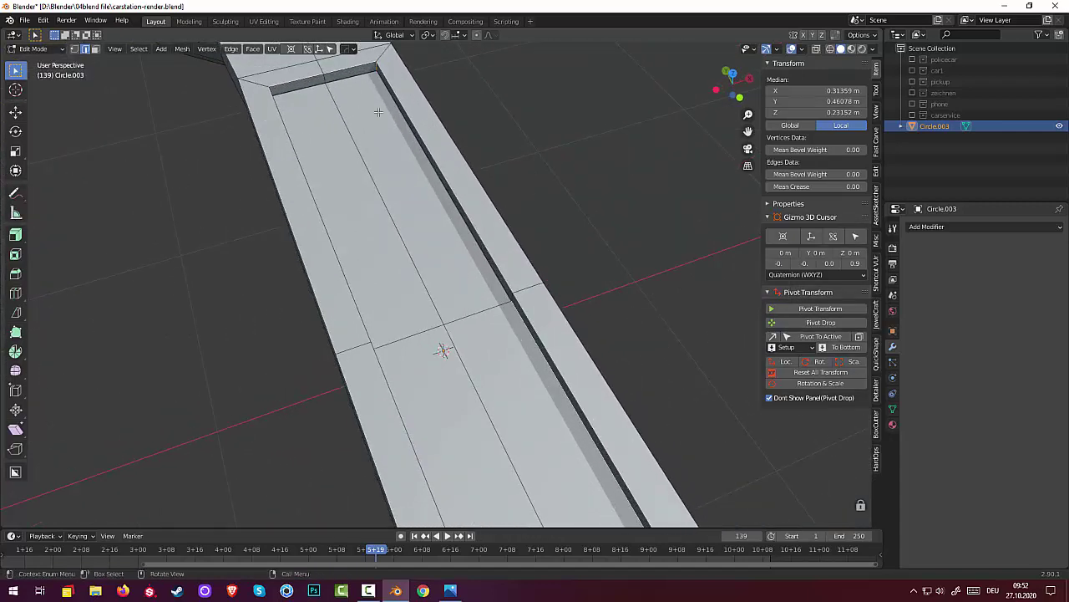
middle_drag(378, 111, 453, 145)
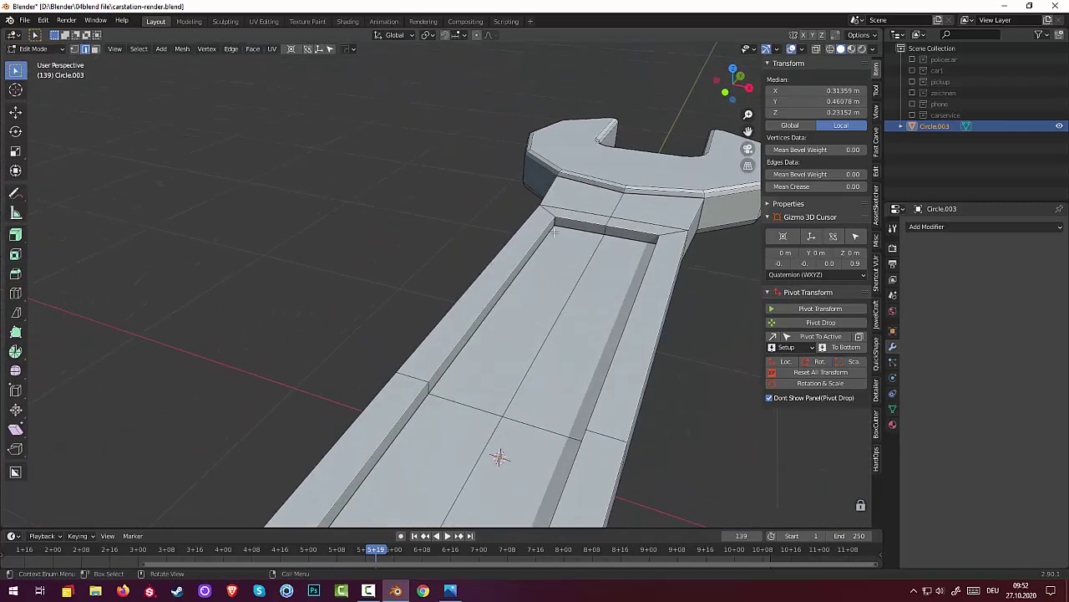
click(556, 222)
middle_drag(553, 250, 368, 385)
click(713, 351)
click(178, 332)
scroll(311, 408, down, 2)
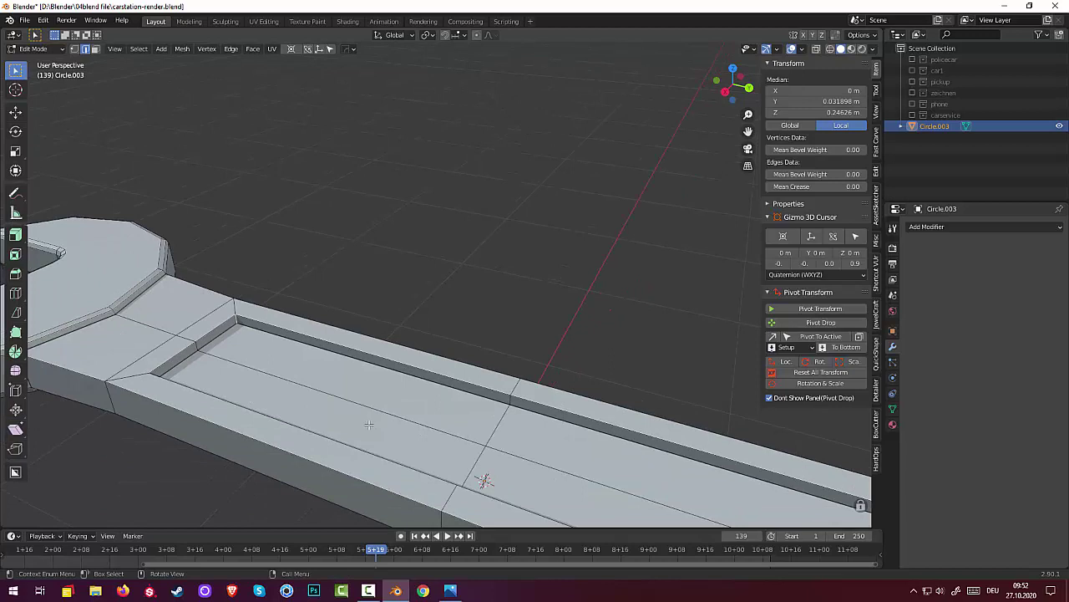
key(ctrl+b)
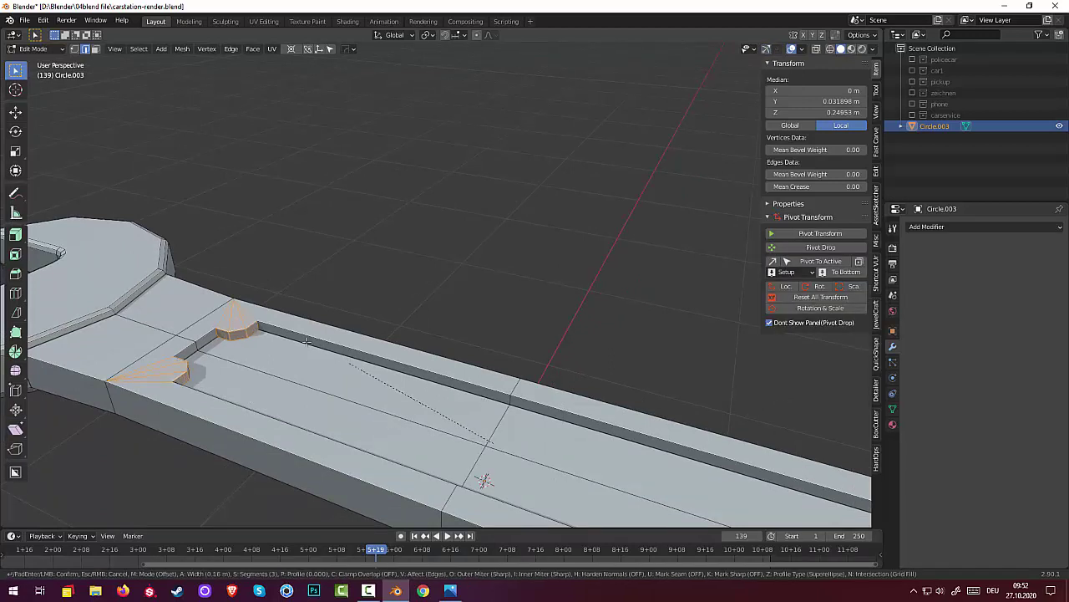
click(373, 375)
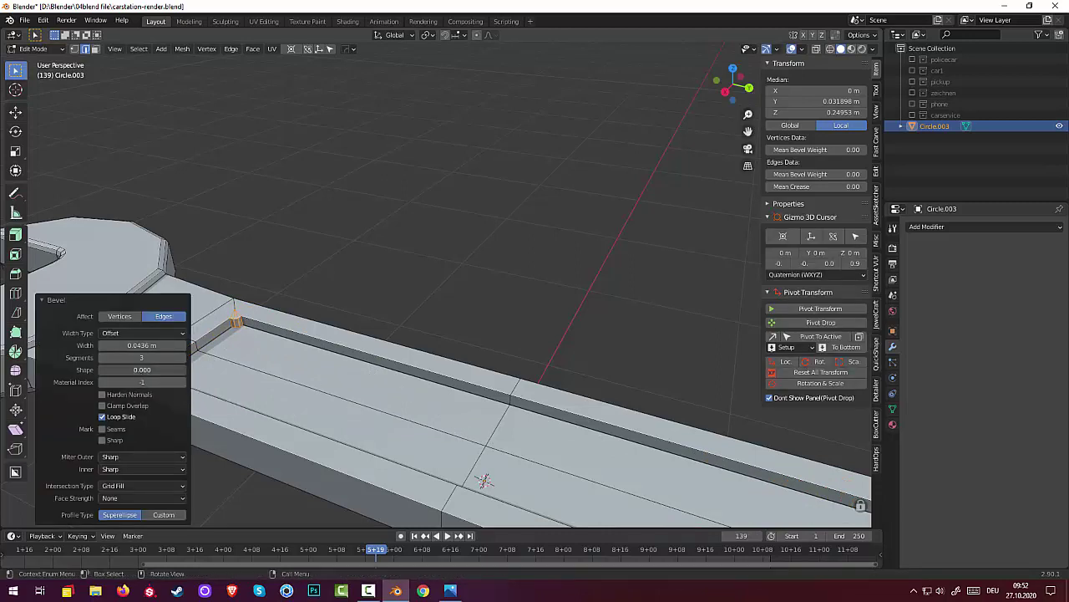
click(141, 369)
text(0)
key(Return)
click(376, 411)
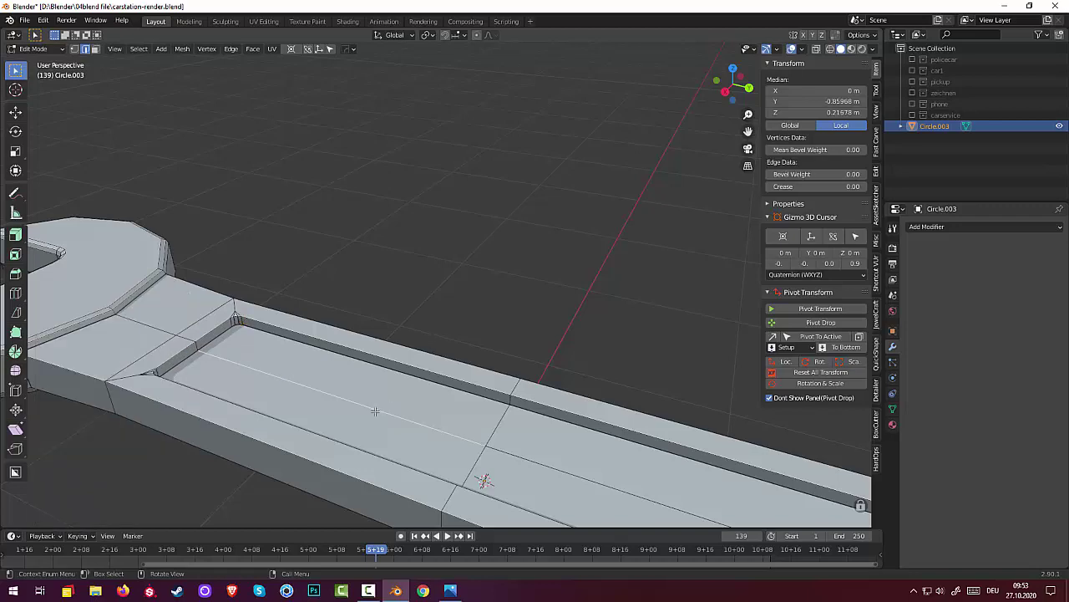
- Undo the narrow corner bevel and bevel the same four recess edges about 0.25 m with 3 segments
middle_drag(376, 411, 437, 470)
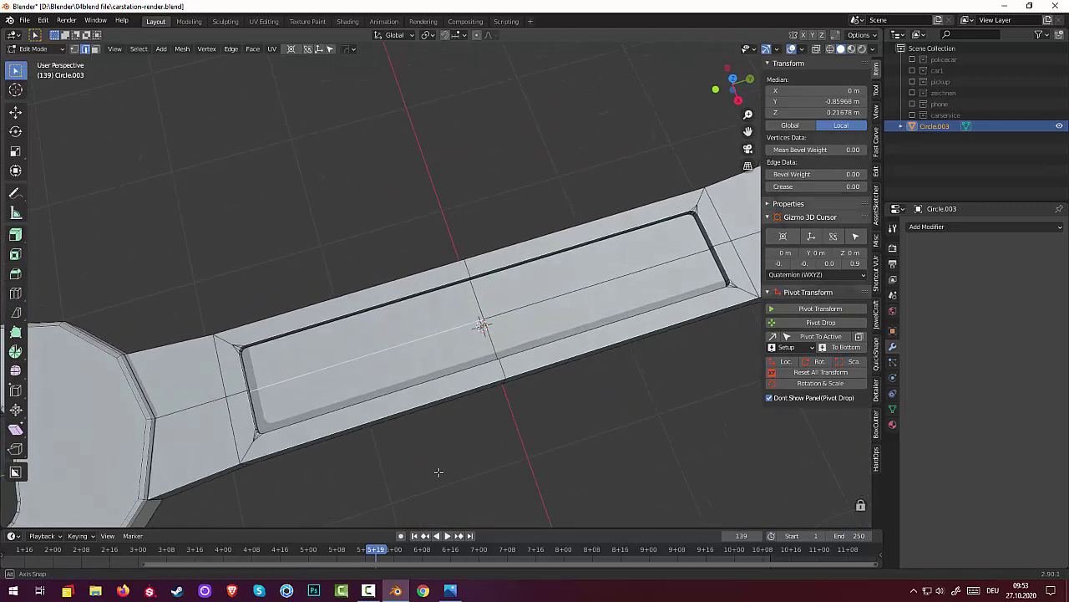
scroll(437, 471, down, 4)
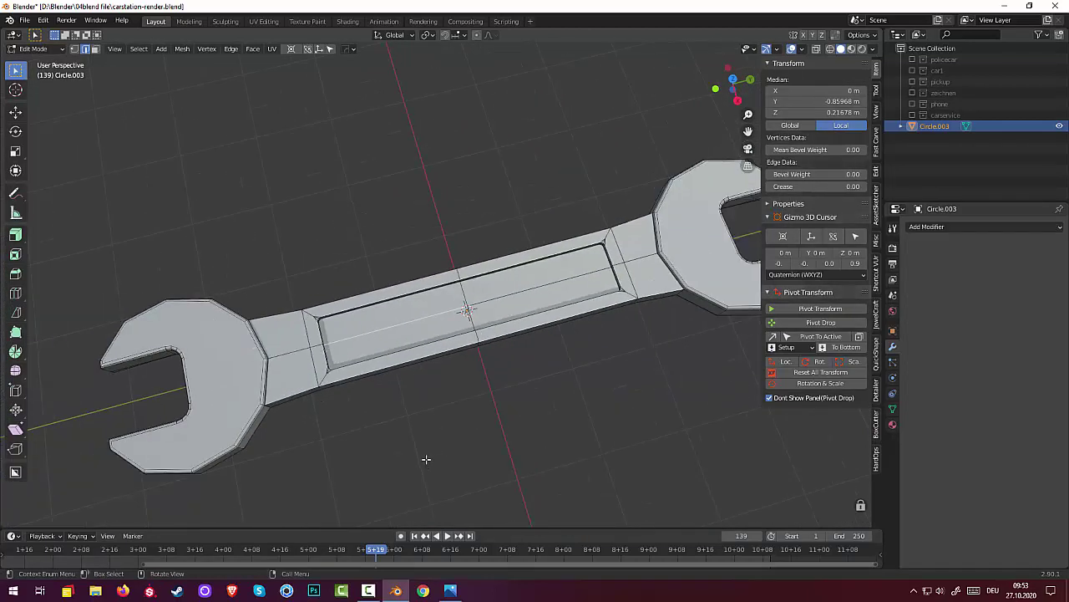
click(402, 464)
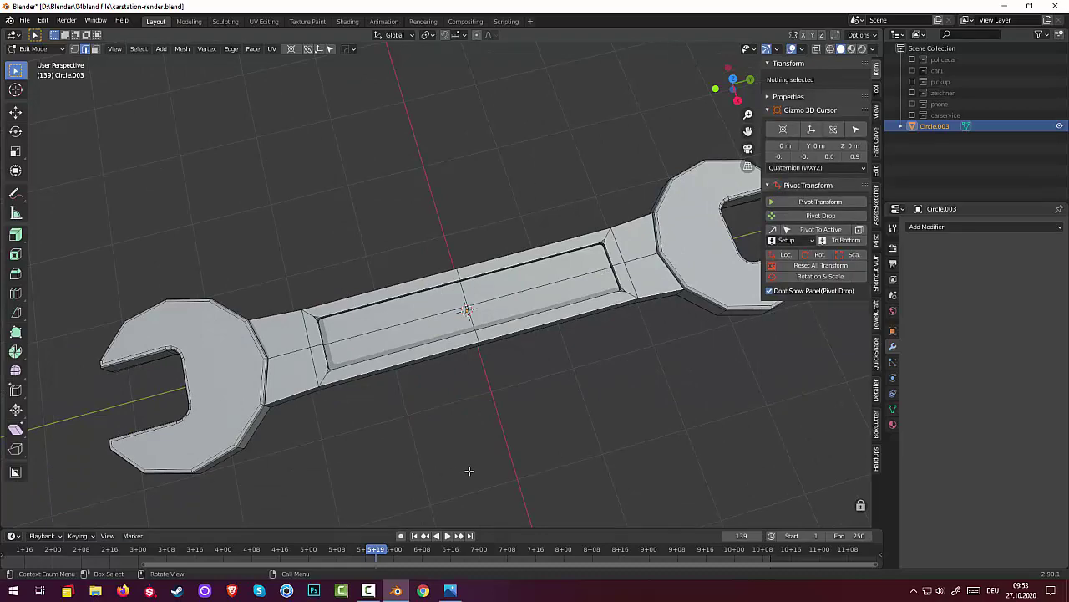
middle_drag(467, 471, 426, 482)
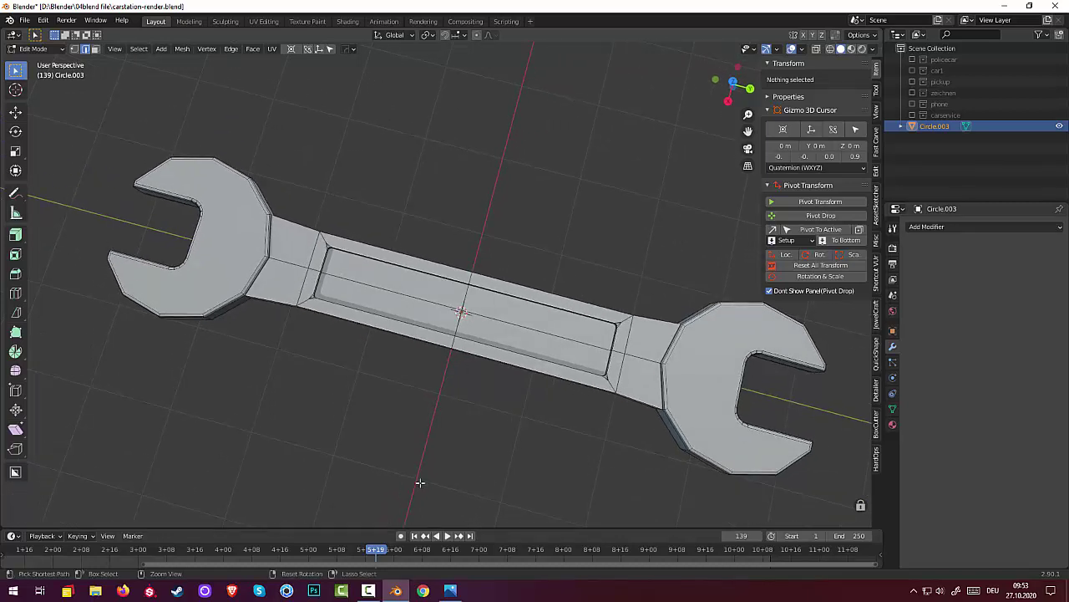
key(ctrl+z)
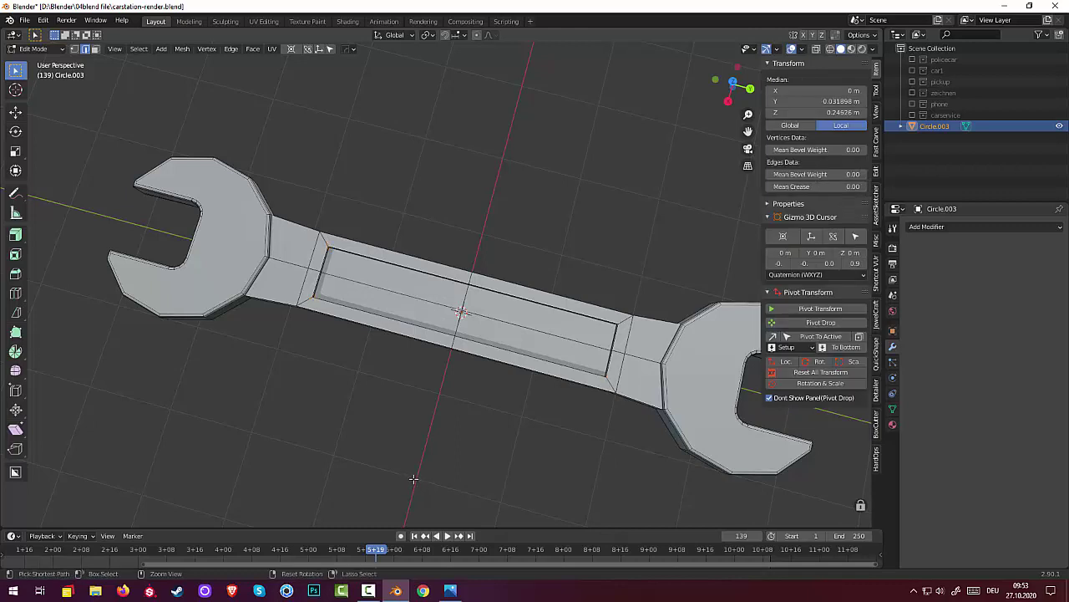
key(ctrl+b)
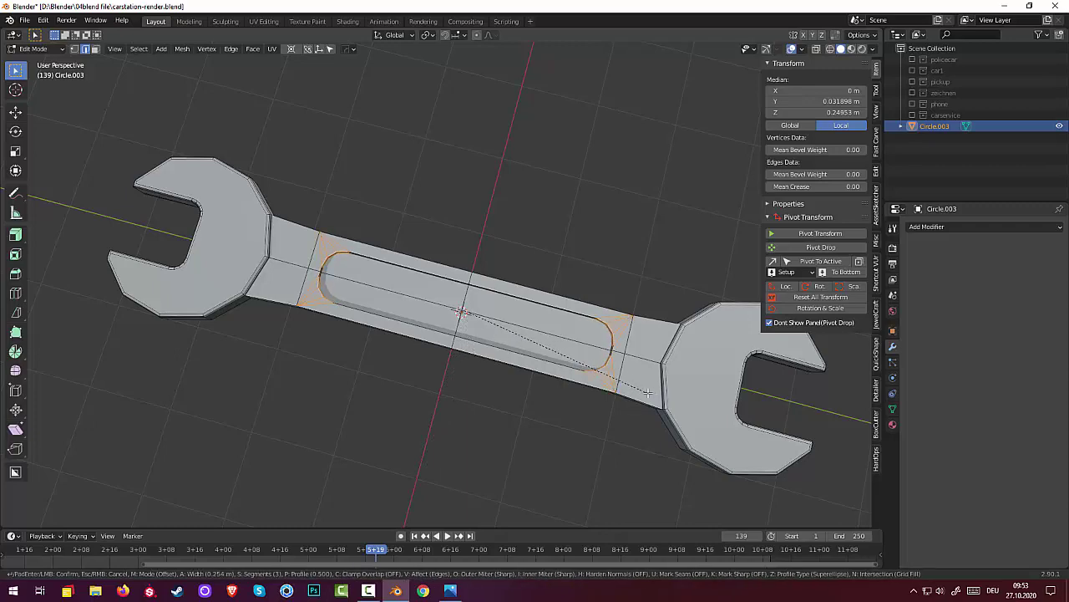
click(645, 394)
key(alt+a)
scroll(433, 432, down, 4)
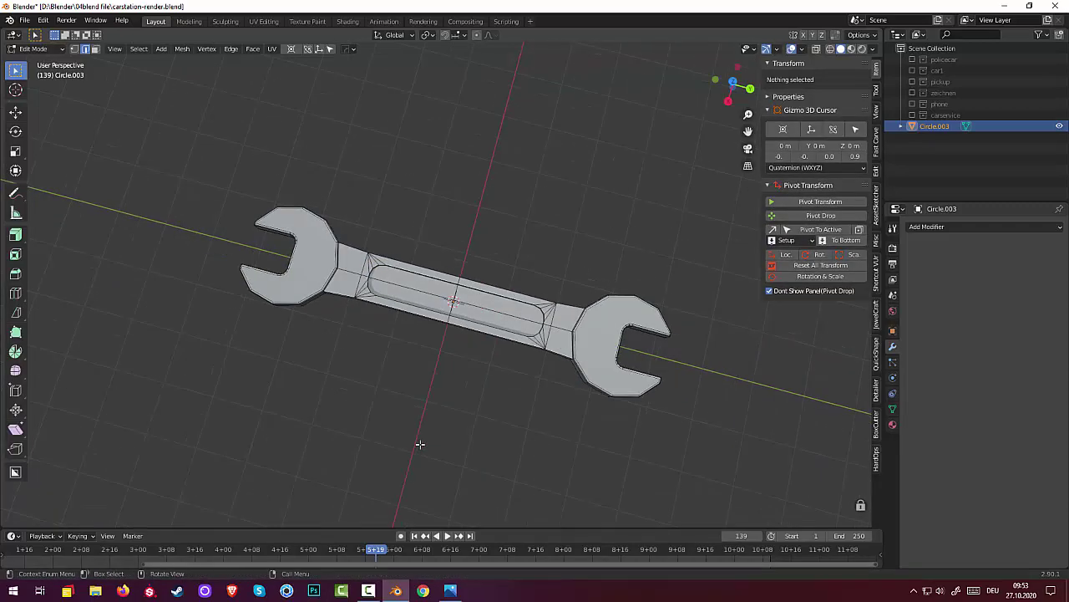
- Select the four central faces on the underside of the handle and inset them about 0.142 m
middle_drag(423, 432, 415, 187)
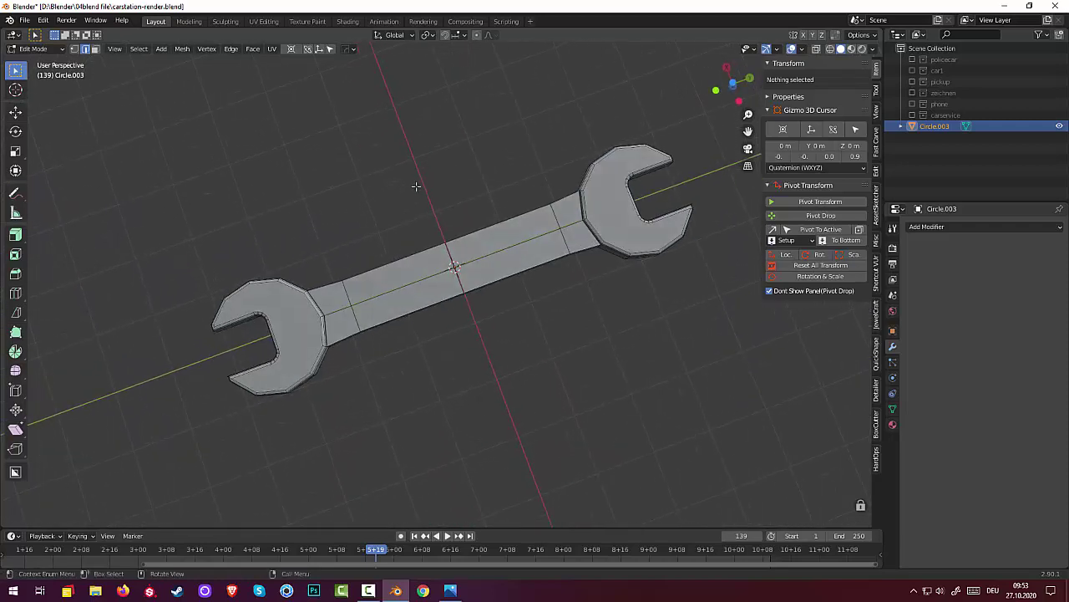
click(412, 279)
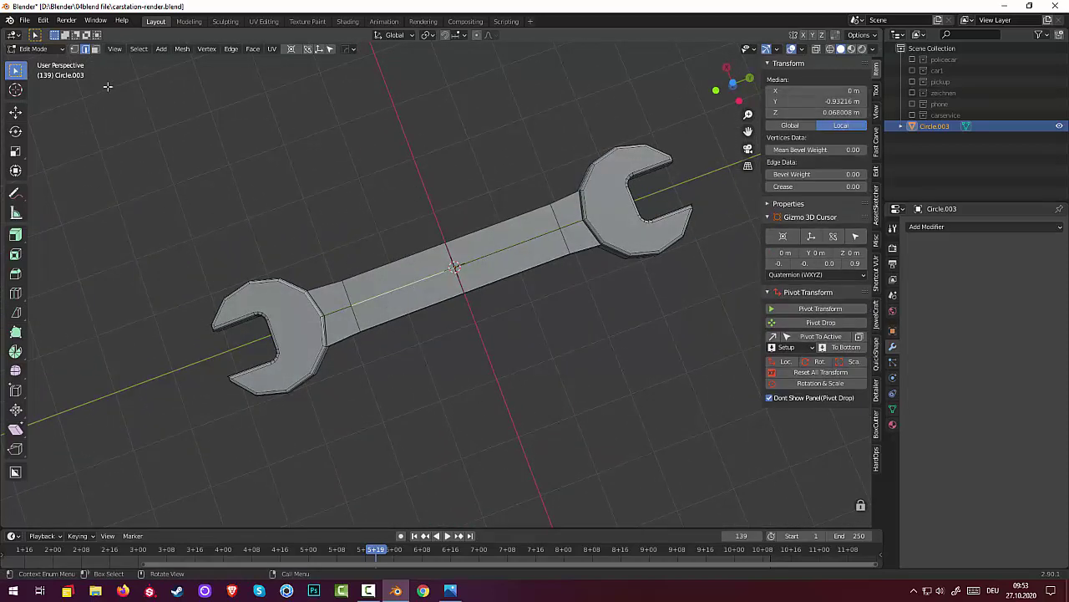
click(201, 173)
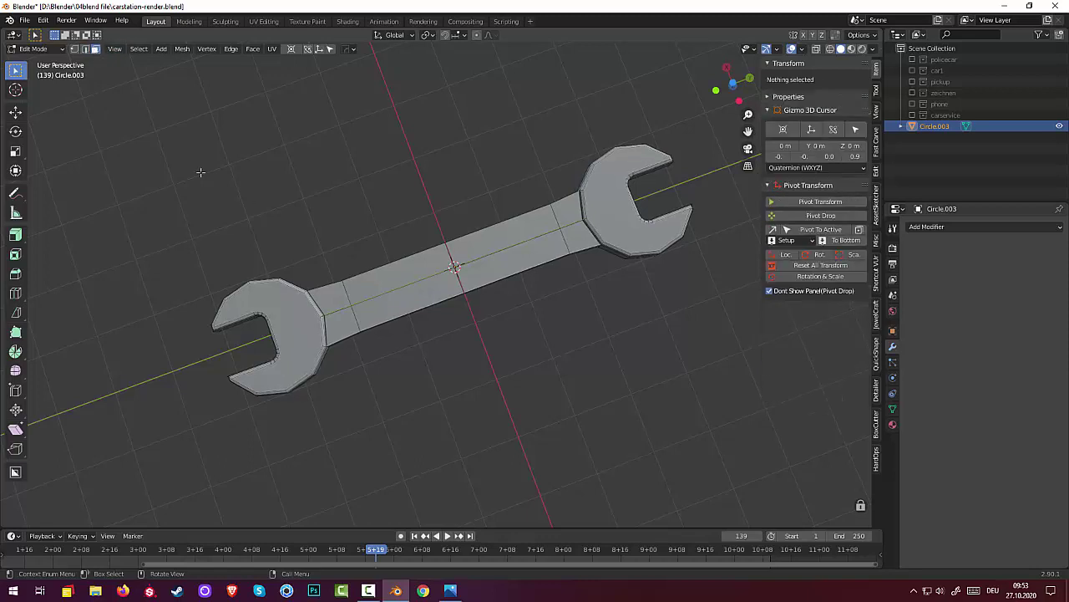
click(385, 290)
shift+click(433, 294)
shift+click(507, 274)
shift+click(510, 241)
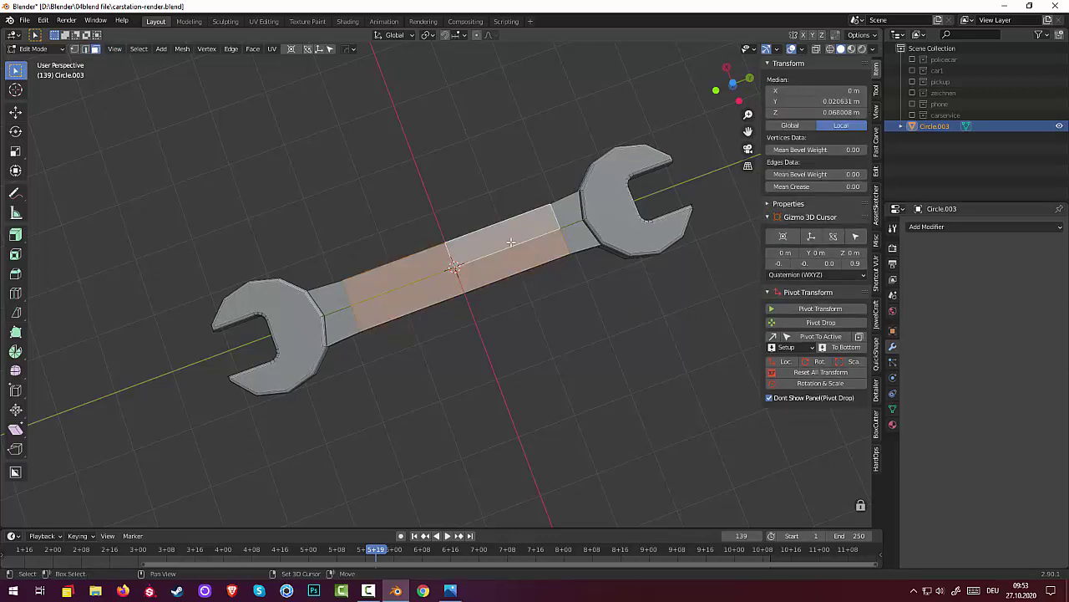
key(i)
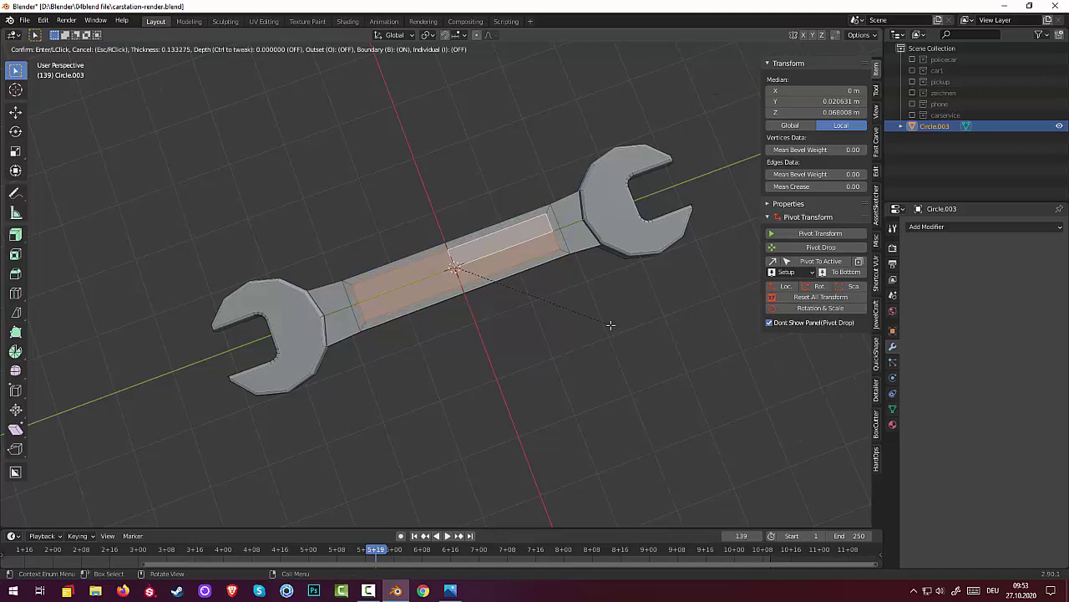
click(611, 324)
- Extrude the inset underside faces about 0.092 m into the handle to form a recess
middle_drag(602, 329, 528, 370)
key(e)
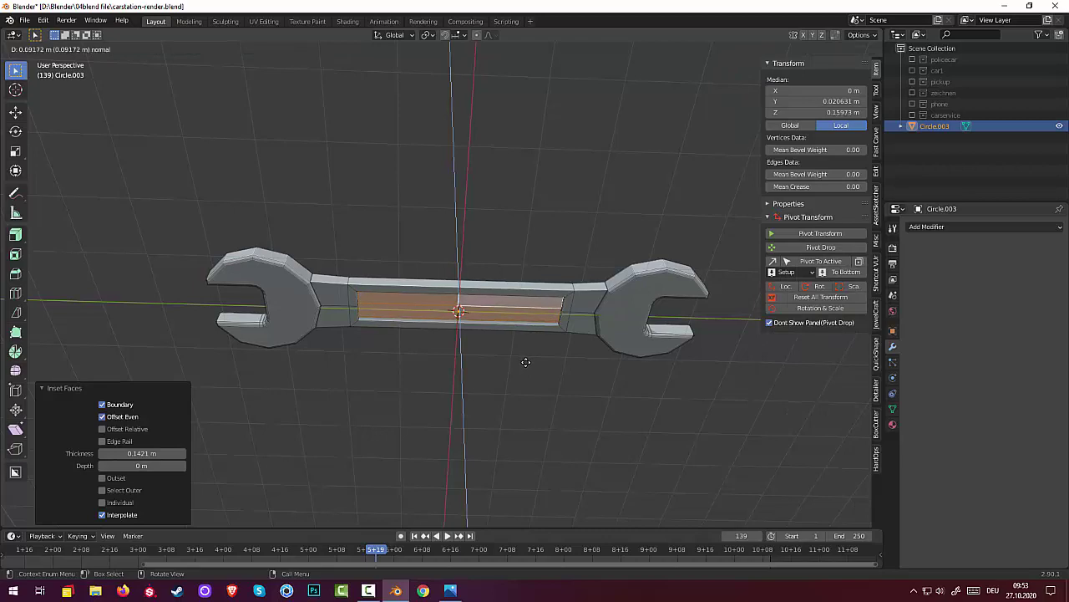
click(525, 361)
- Bevel the four vertical corner edges of the underside recess about 0.25 m with 3 segments
middle_drag(546, 351, 401, 238)
scroll(476, 263, up, 4)
scroll(463, 250, down, 3)
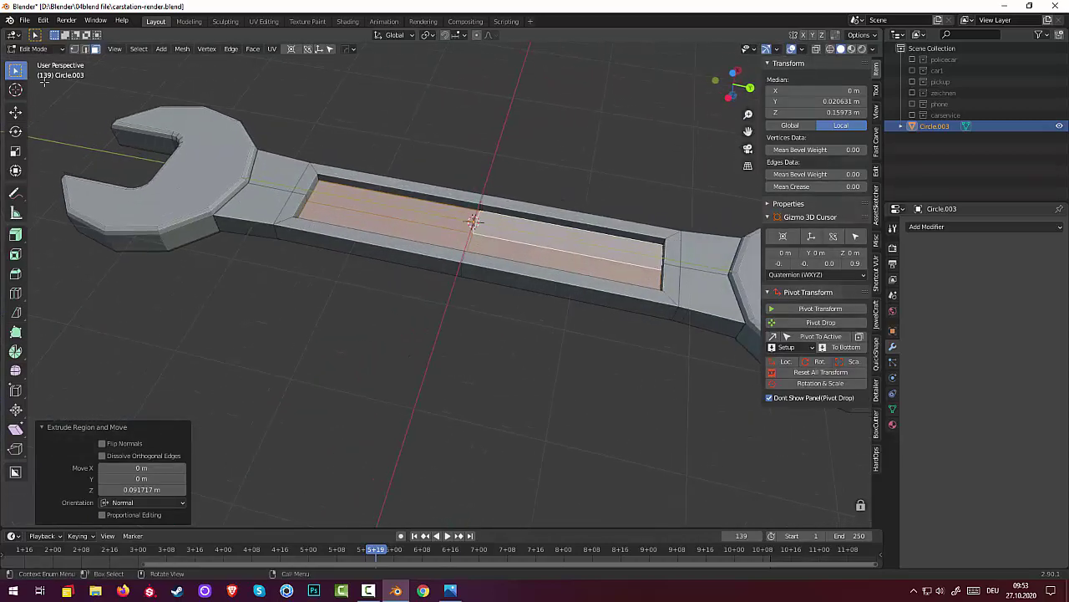
click(84, 49)
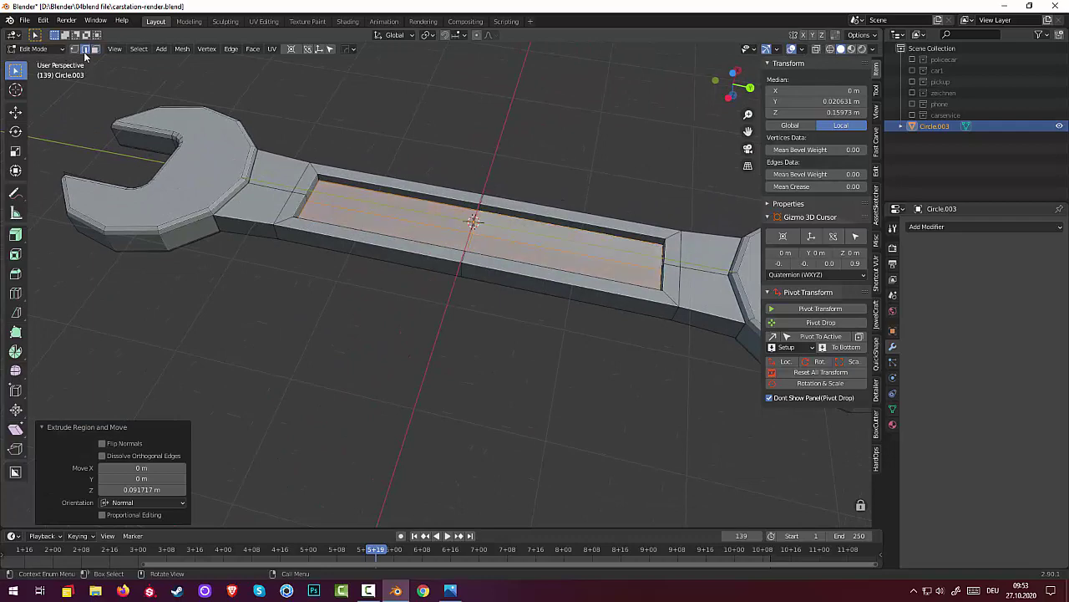
click(321, 179)
middle_drag(320, 178, 385, 204)
alt+click(463, 155)
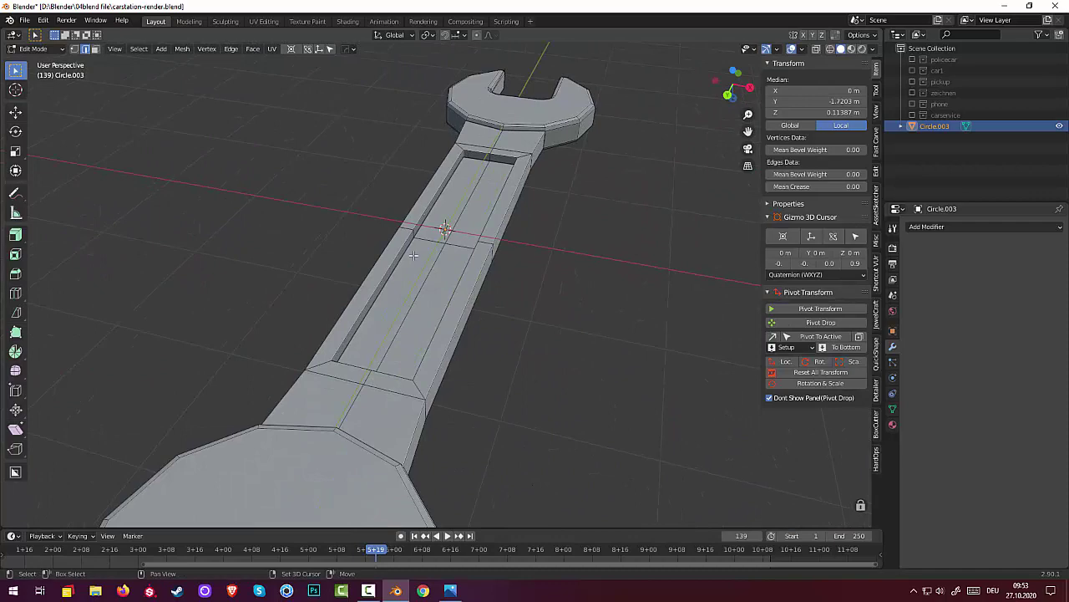
middle_drag(463, 155, 475, 191)
click(616, 171)
click(407, 136)
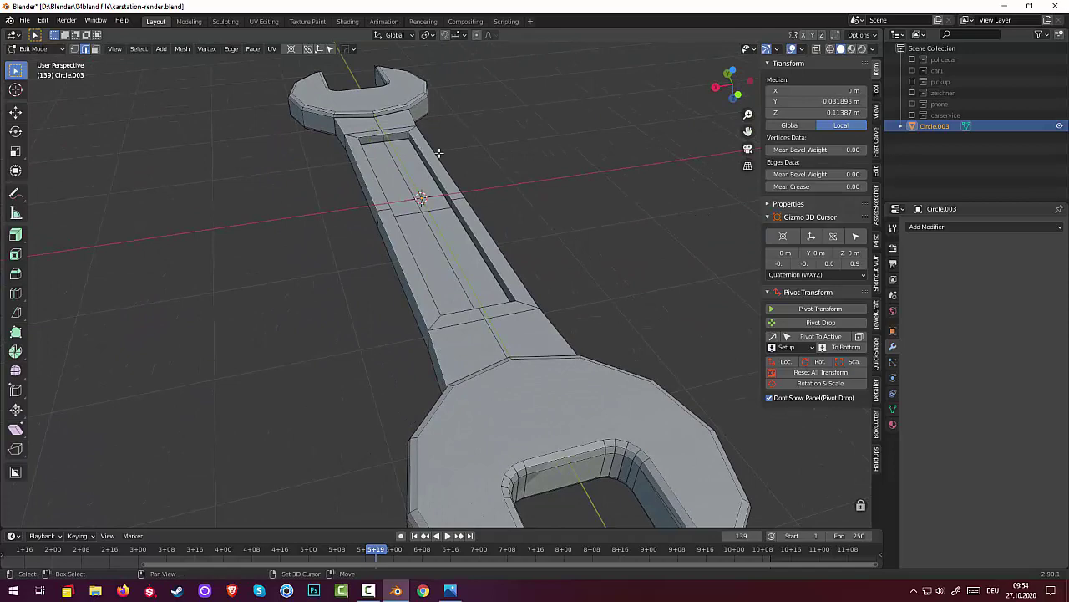
middle_drag(408, 136, 410, 239)
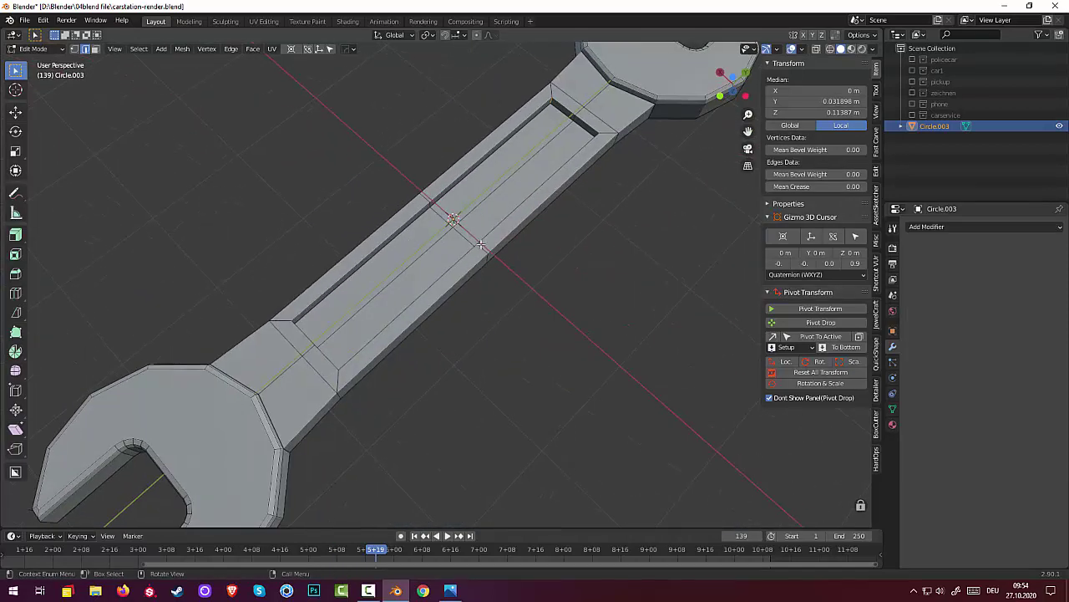
key(ctrl+b)
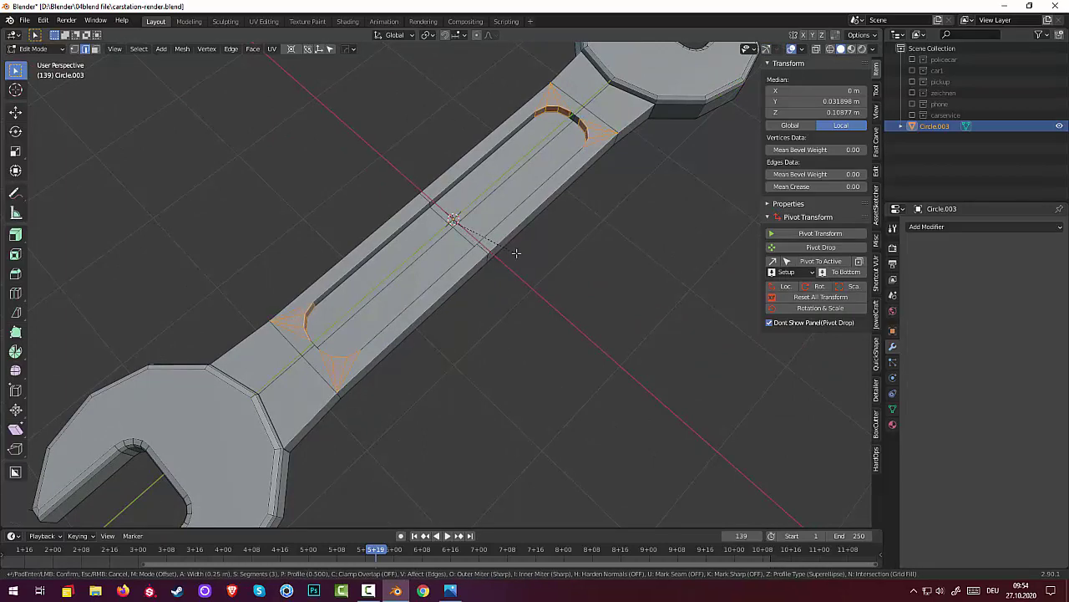
click(517, 253)
scroll(529, 334, down, 8)
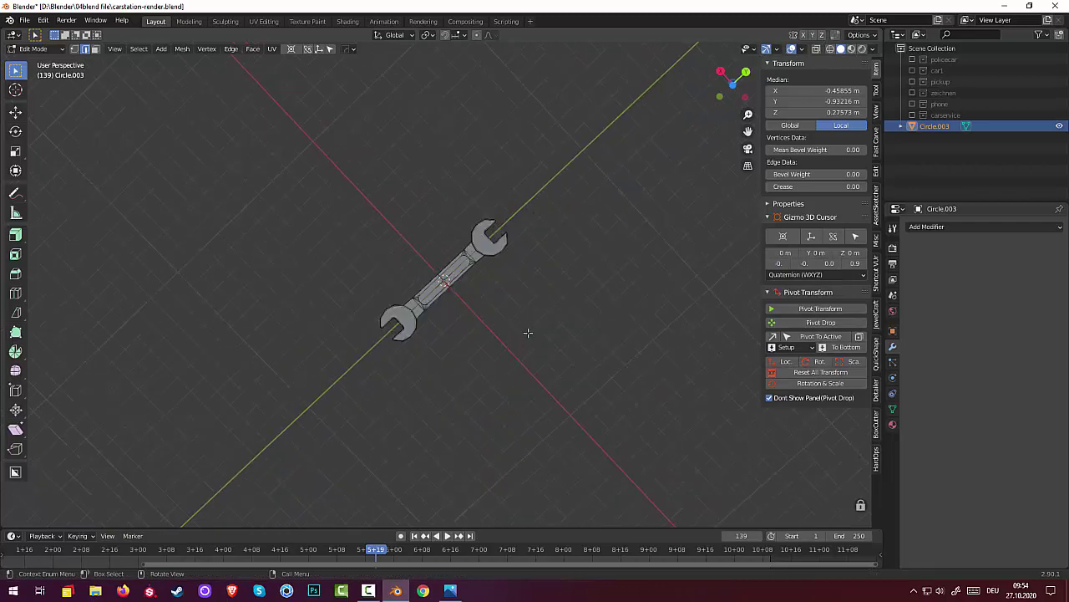
middle_drag(545, 308, 622, 477)
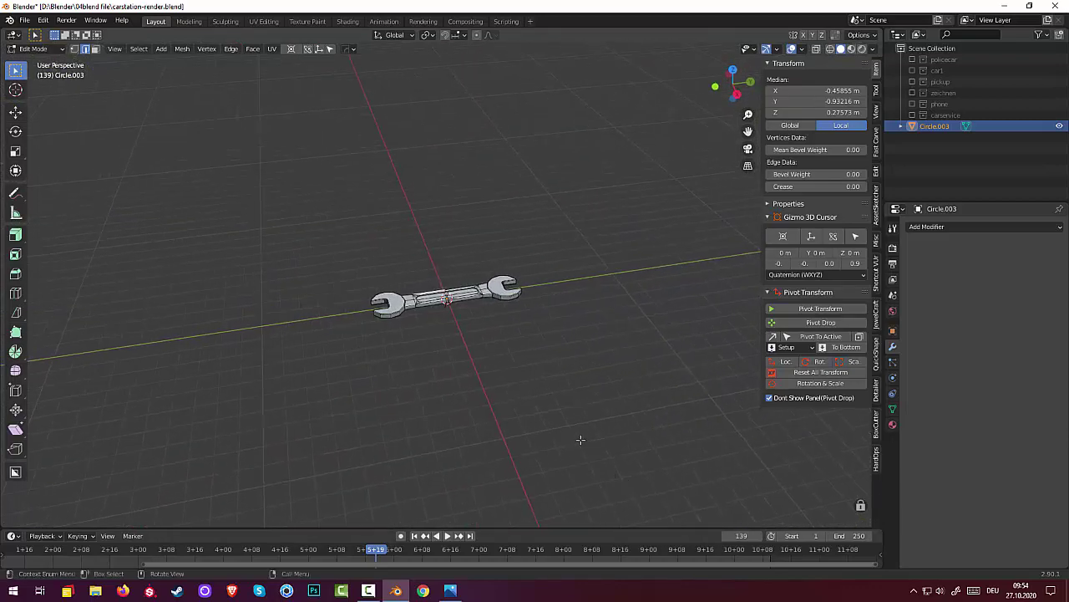
scroll(461, 418, up, 6)
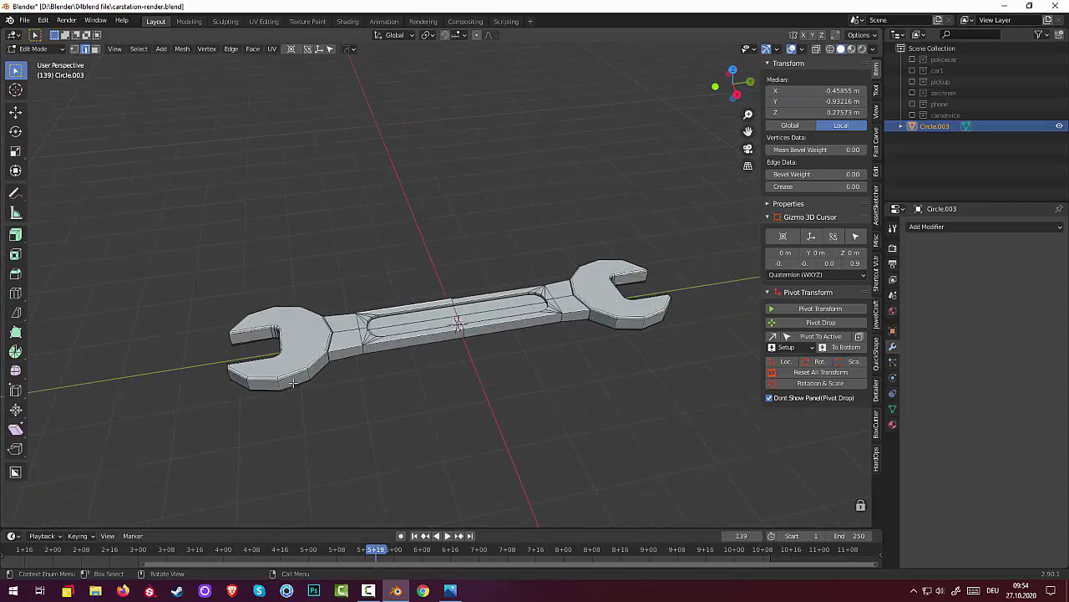
- Select an outer side face of one wrench jaw and grow the face selection until it covers the whole wrench
click(95, 49)
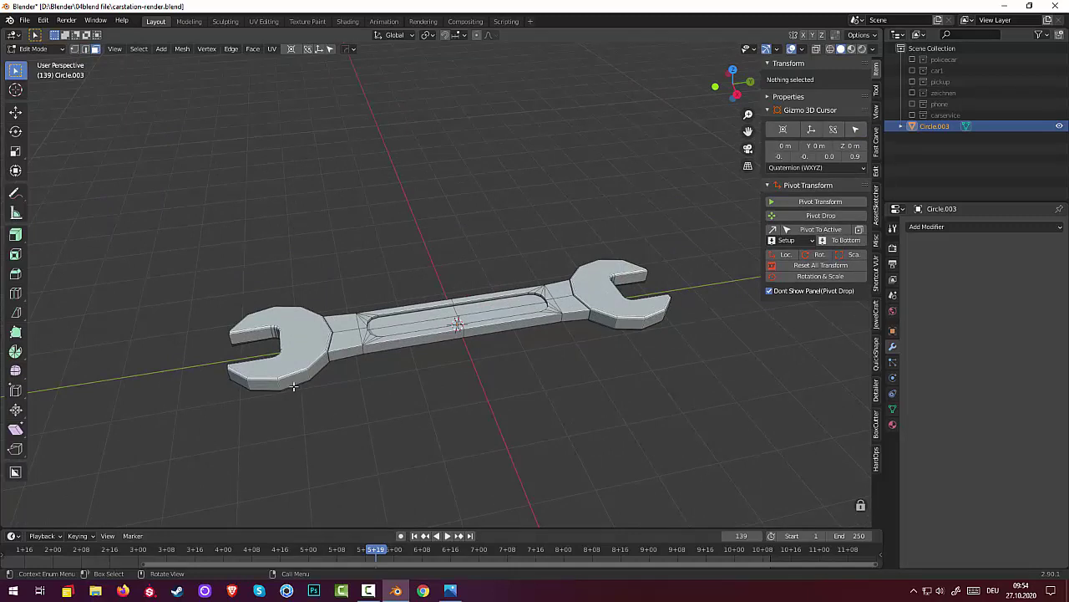
click(293, 384)
key(ctrl+KP_Add)
key(ctrl+KP_Add)
key(ctrl+KP_Add)
key(ctrl+KP_Add)
key(ctrl+KP_Add)
key(ctrl+KP_Add)
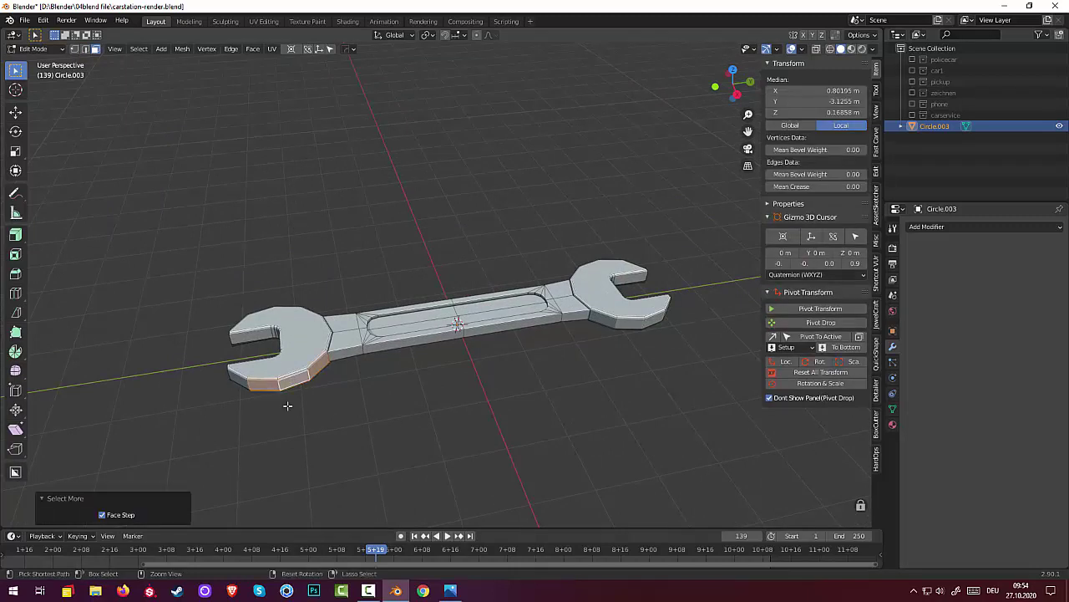
key(ctrl+KP_Add)
key(ctrl+KP_Add)
key(ctrl+KP_Add)
key(ctrl+KP_Add)
key(ctrl+KP_Add)
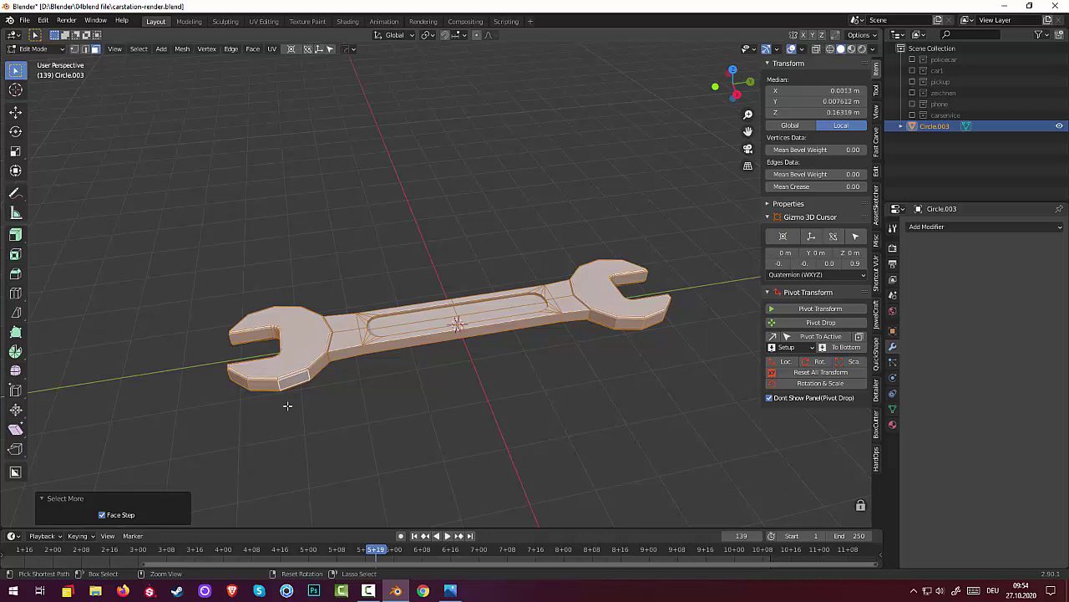
scroll(303, 377, down, 4)
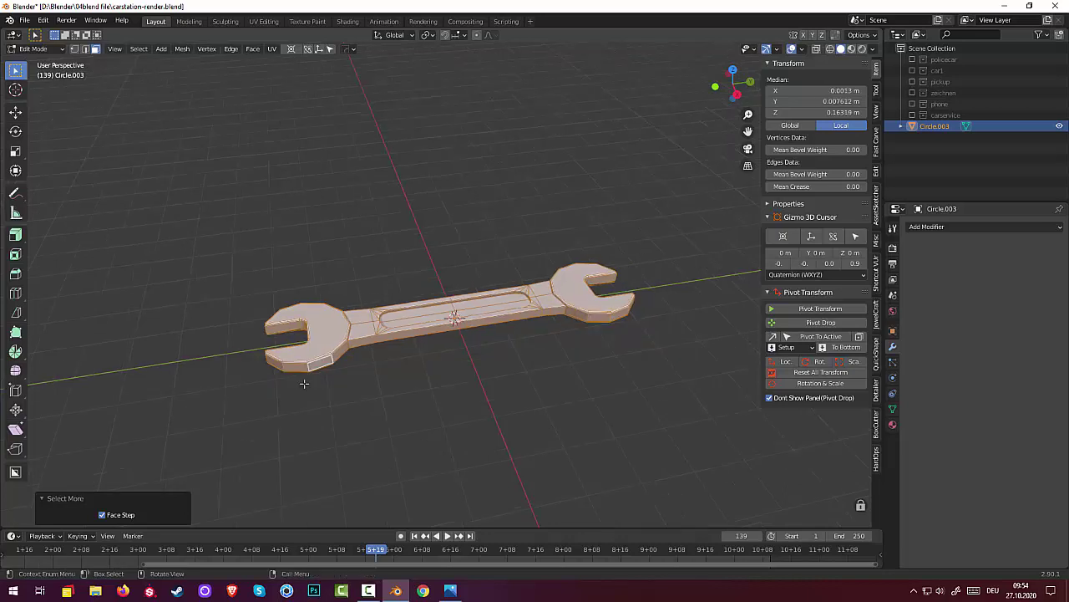
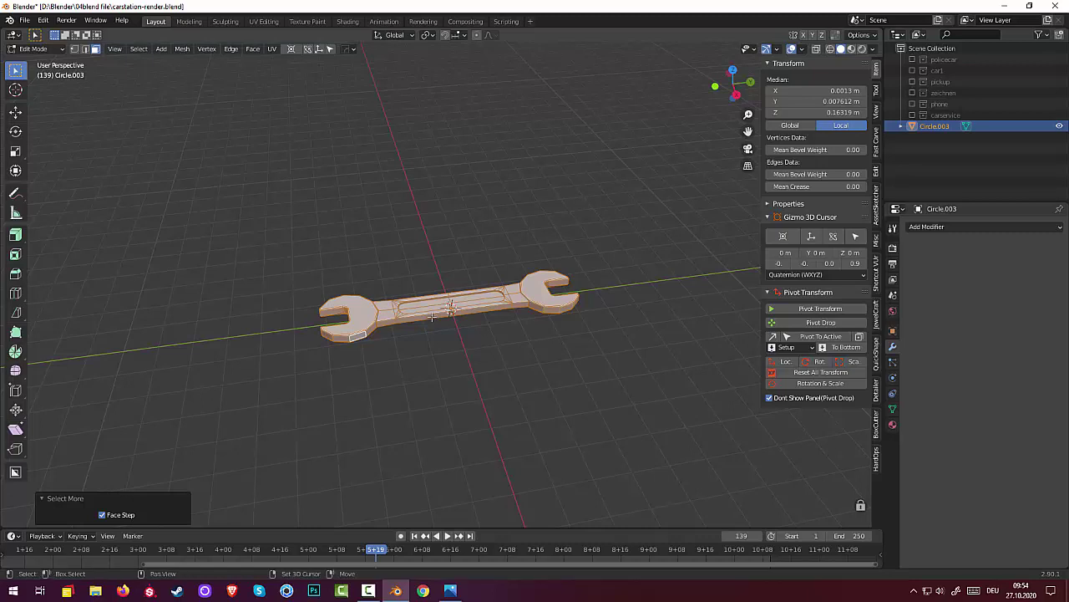
key(shift+d)
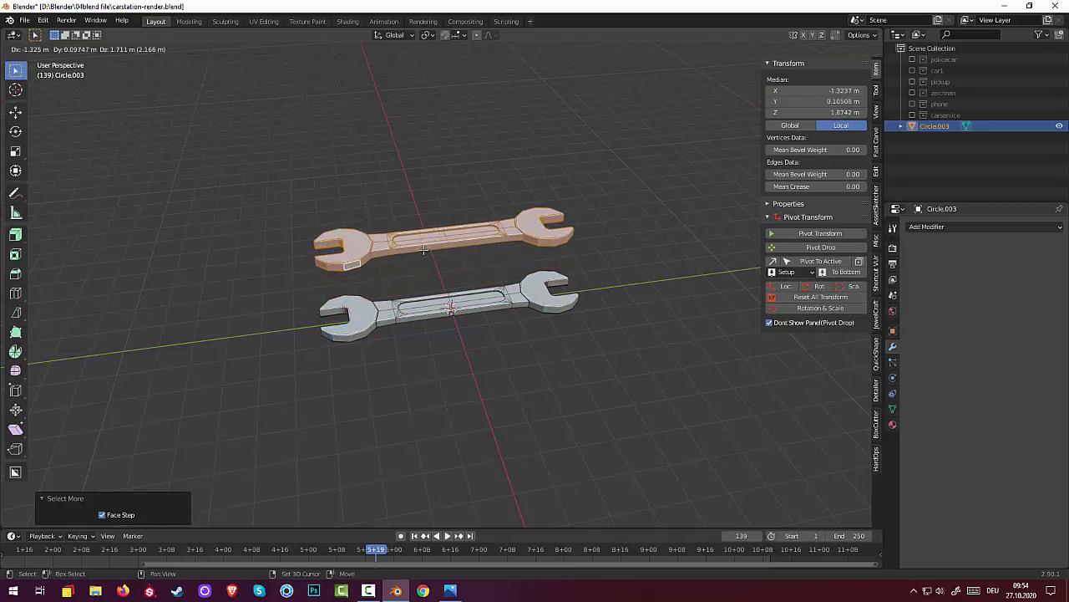
click(424, 249)
mouse_move(424, 249)
middle_down()
mouse_move(604, 335)
mouse_move(634, 338)
mouse_move(523, 332)
mouse_move(436, 260)
middle_up()
key(ctrl+z)
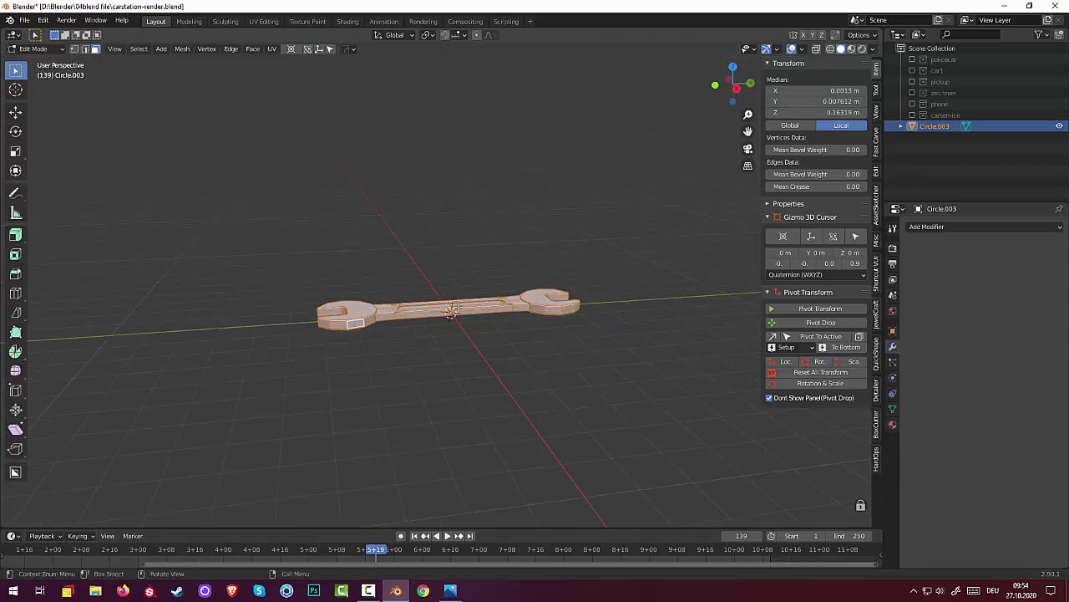
- Duplicate the selected wrench geometry and move the copy above the original
key(shift+d)
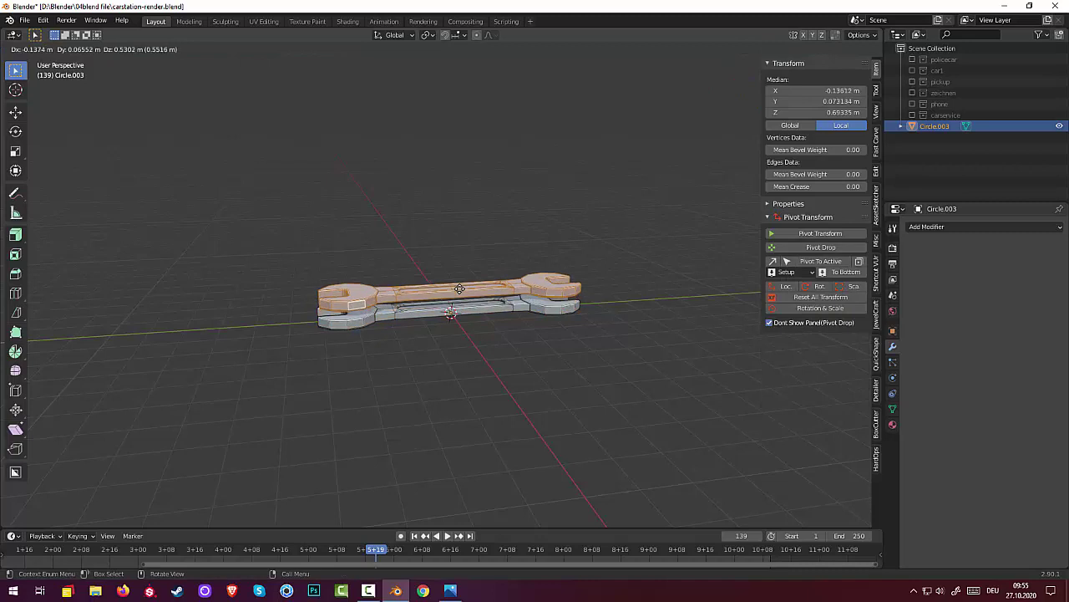
- Place the duplicated wrench about 1.1 m above the original along Z and rotate it 90° around the Z axis
key(z)
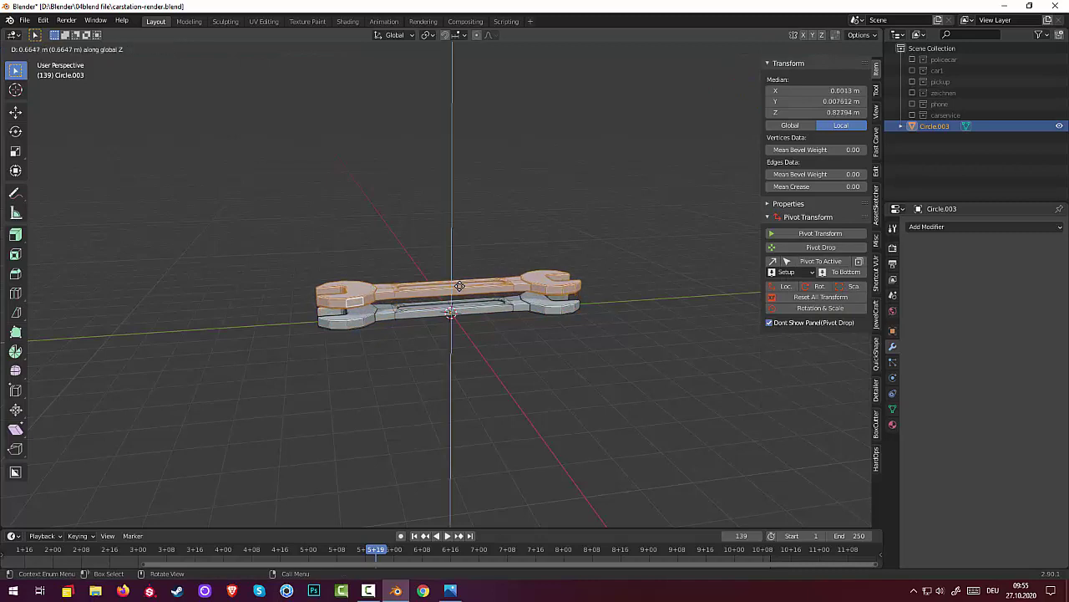
click(476, 285)
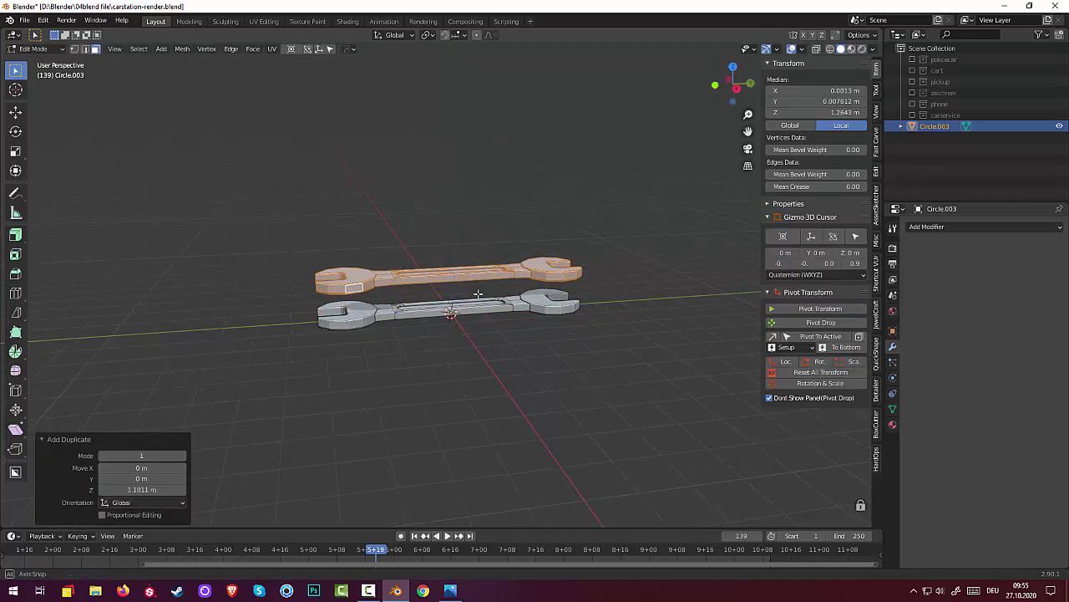
key(r)
text(z)
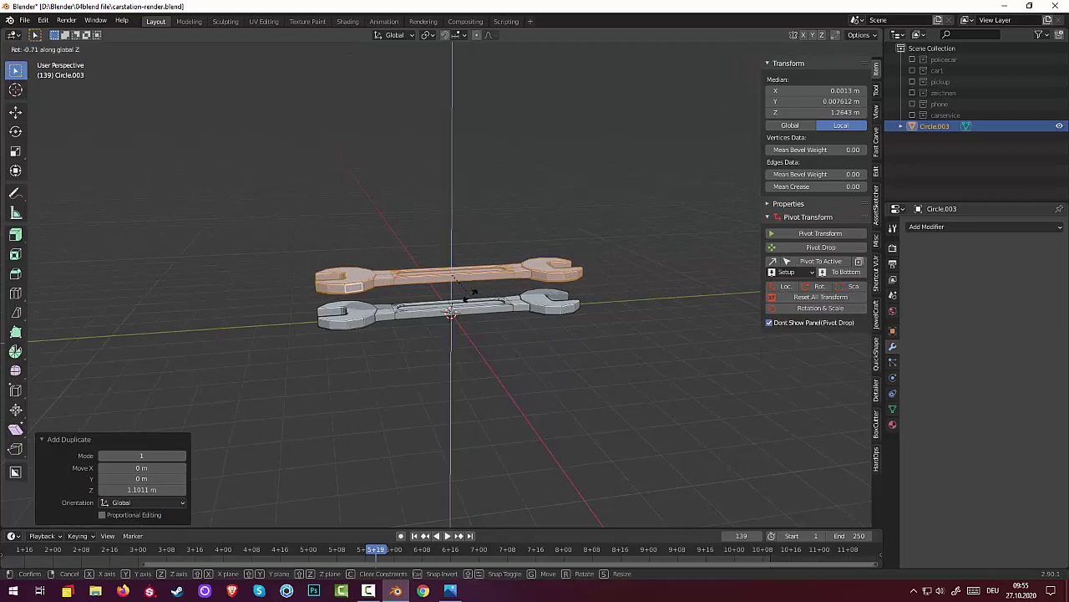
text(90)
key(Return)
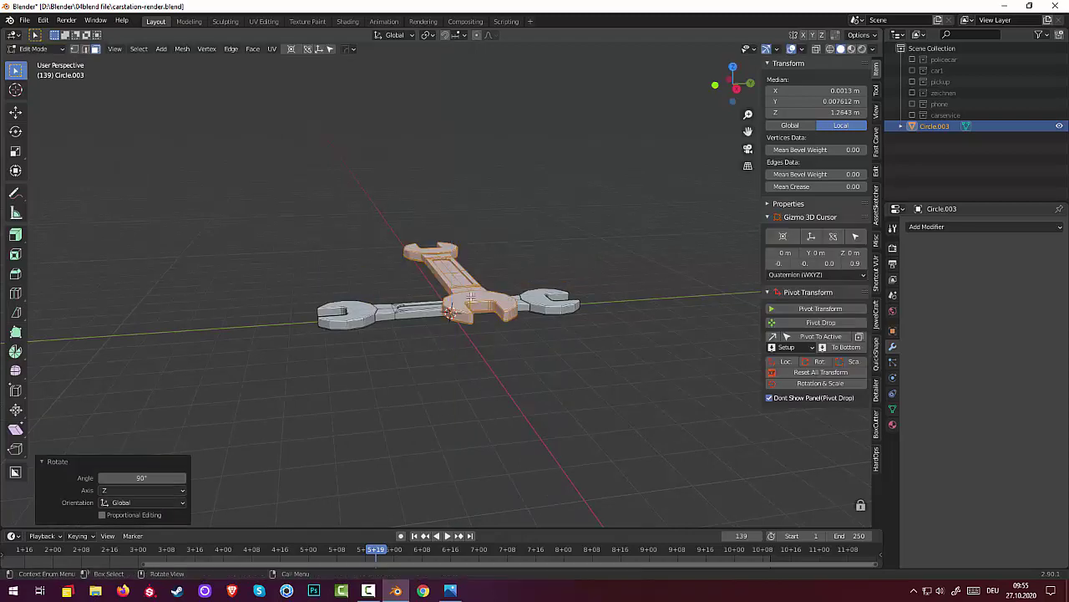
- Try to select one open-end head of the upper wrench by growing the selection from its top face, then clear the selection
middle_drag(500, 319, 562, 387)
scroll(552, 425, up, 2)
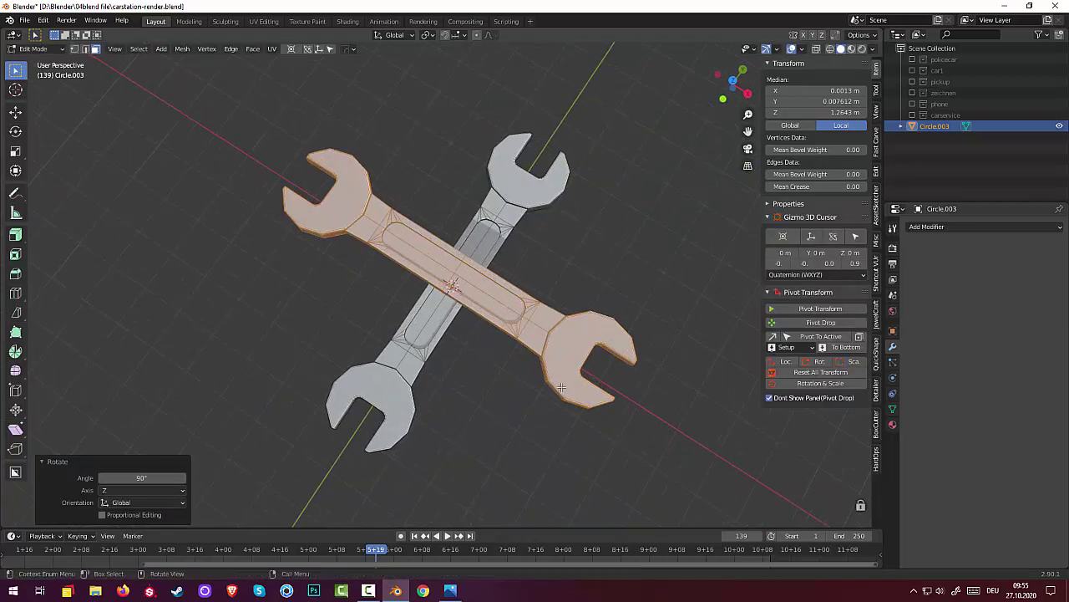
click(573, 355)
middle_drag(666, 387, 616, 313)
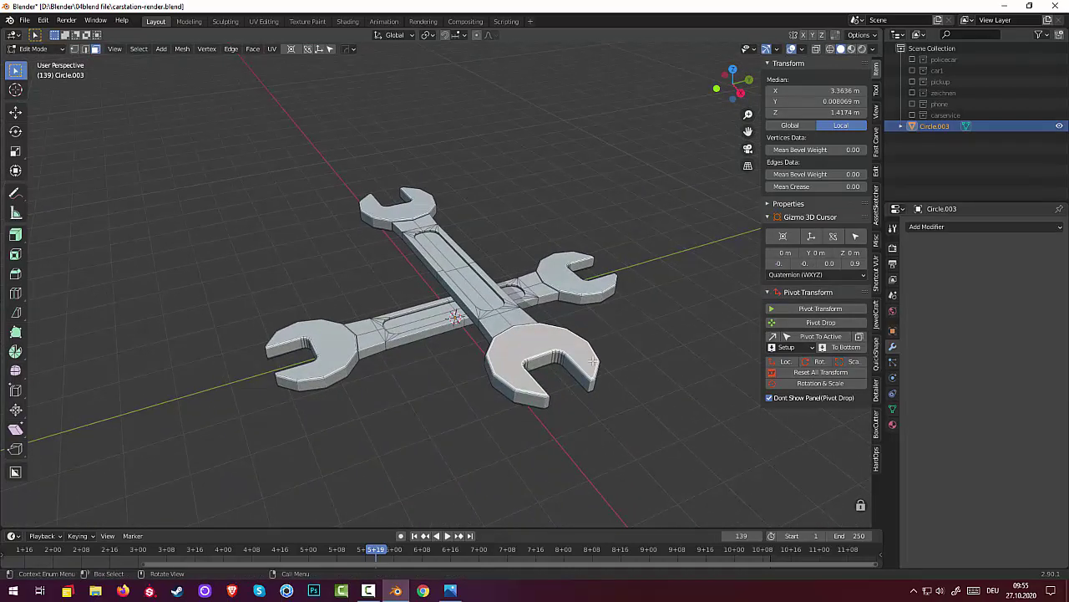
middle_drag(543, 411, 473, 422)
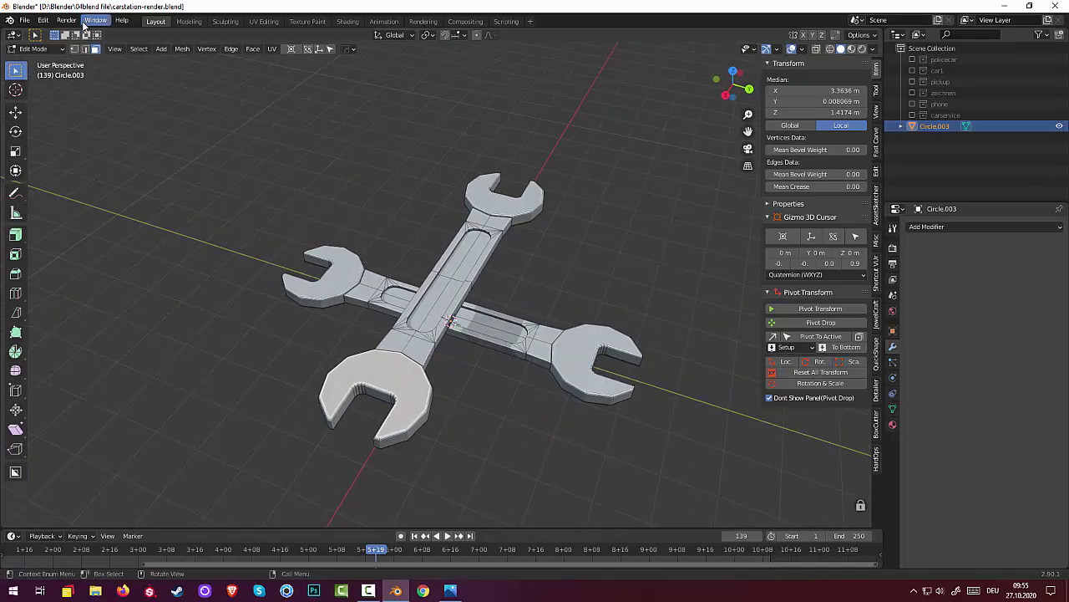
shift+click(348, 403)
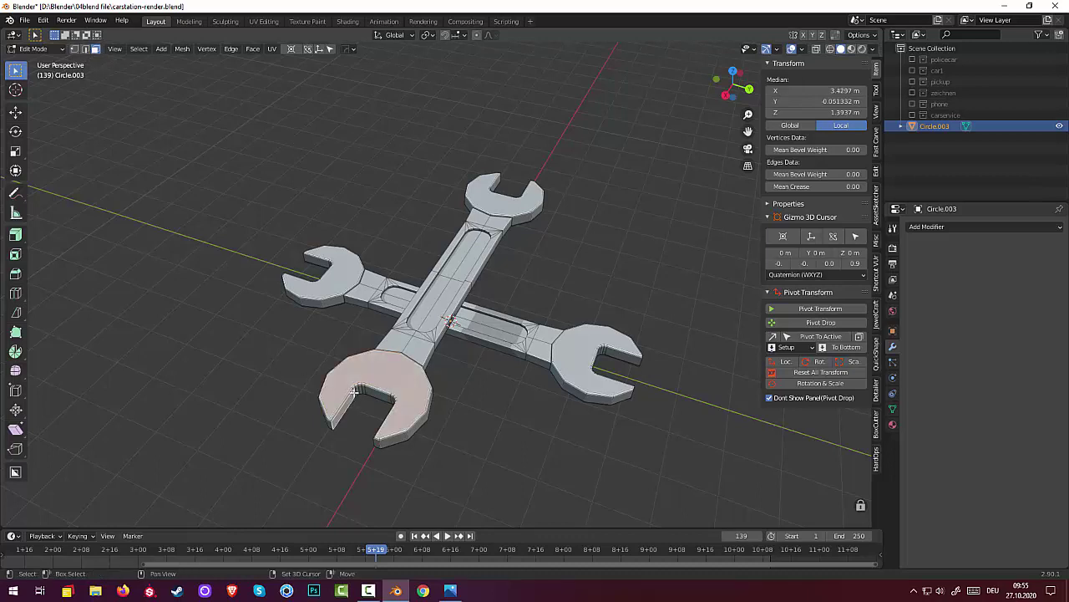
key(ctrl+KP_Add)
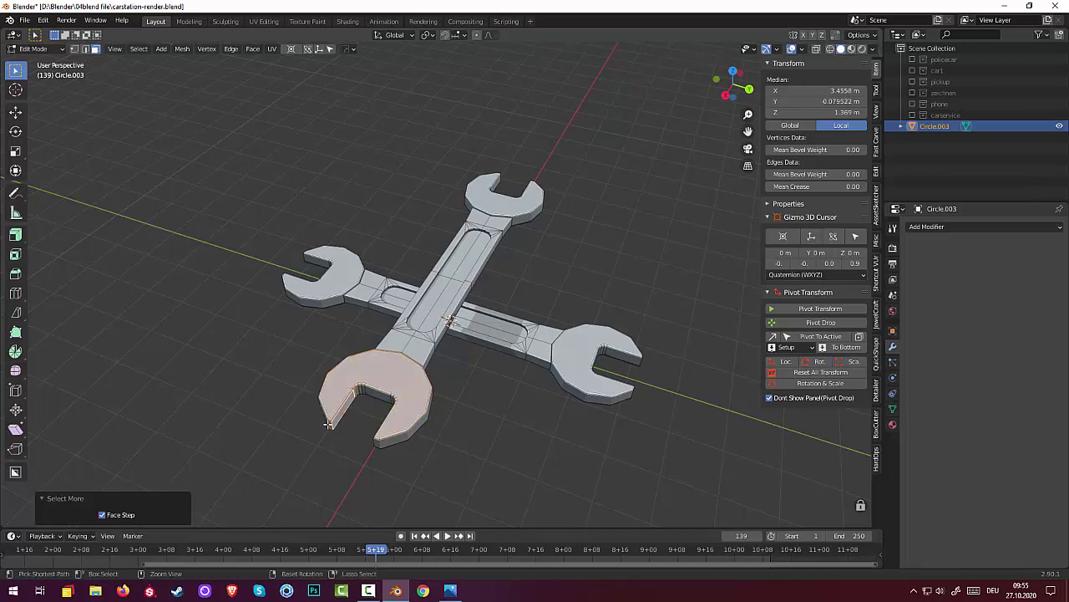
key(ctrl+KP_Add)
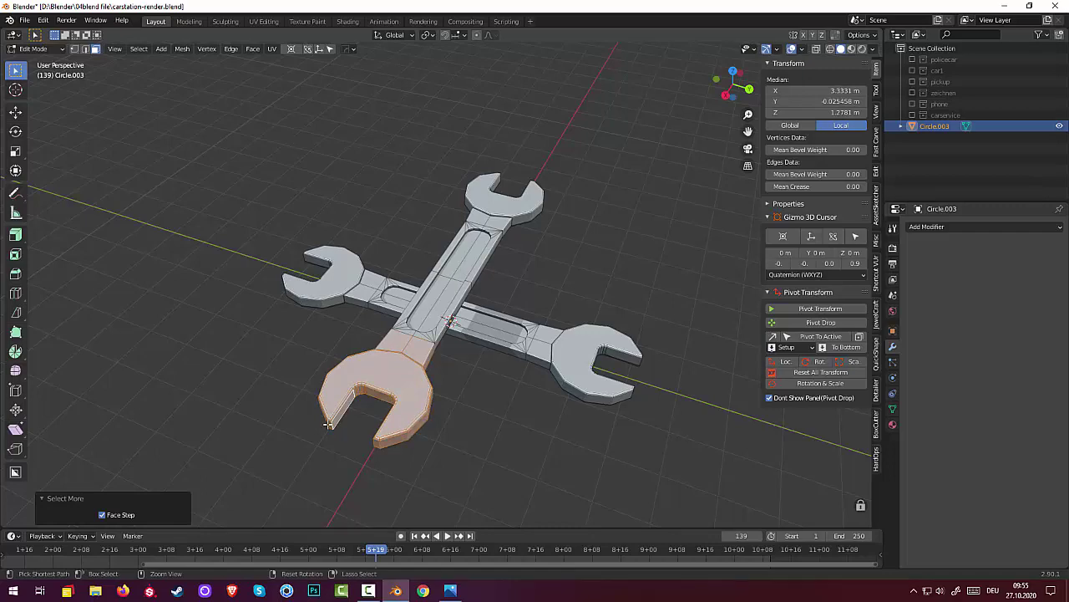
middle_drag(356, 407, 292, 284)
key(ctrl+KP_Add)
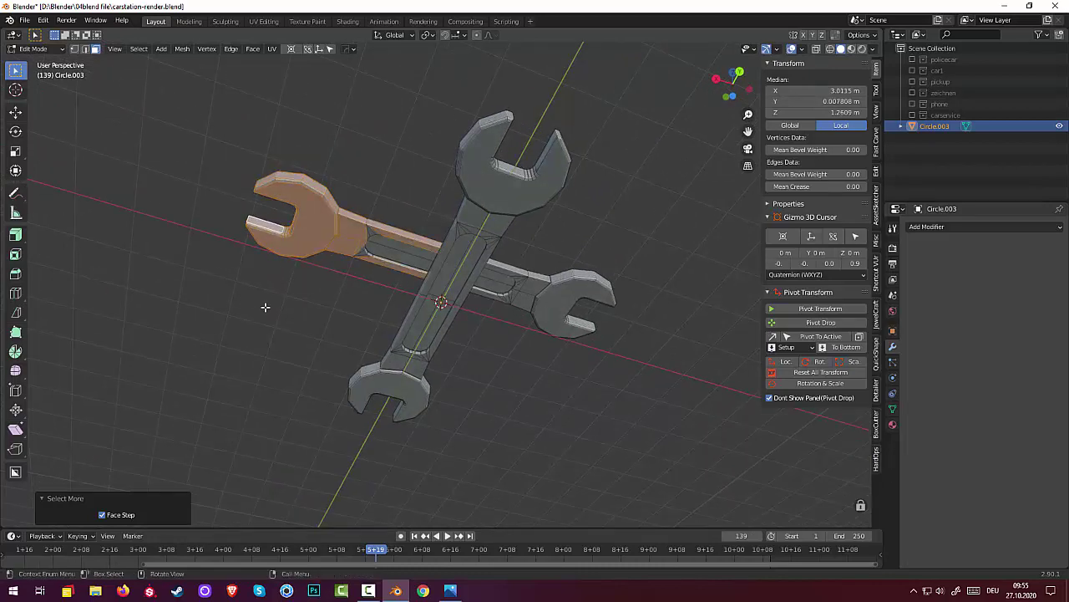
middle_drag(303, 264, 273, 413)
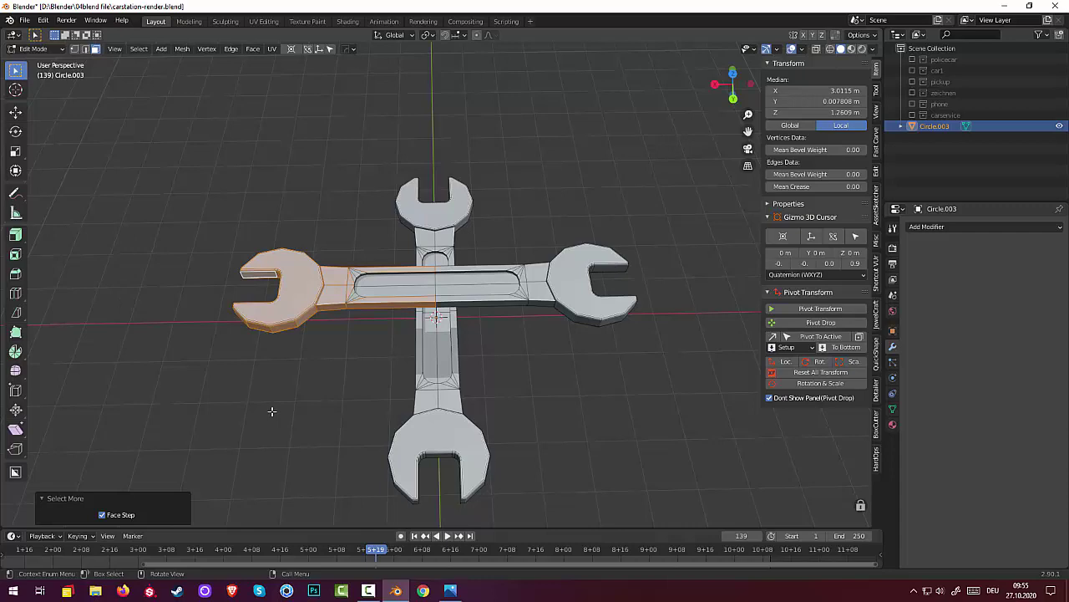
click(271, 411)
- Try to select the upper wrench's near head by growing the selection from the inner face of its jaw opening
middle_drag(279, 331, 370, 336)
click(383, 324)
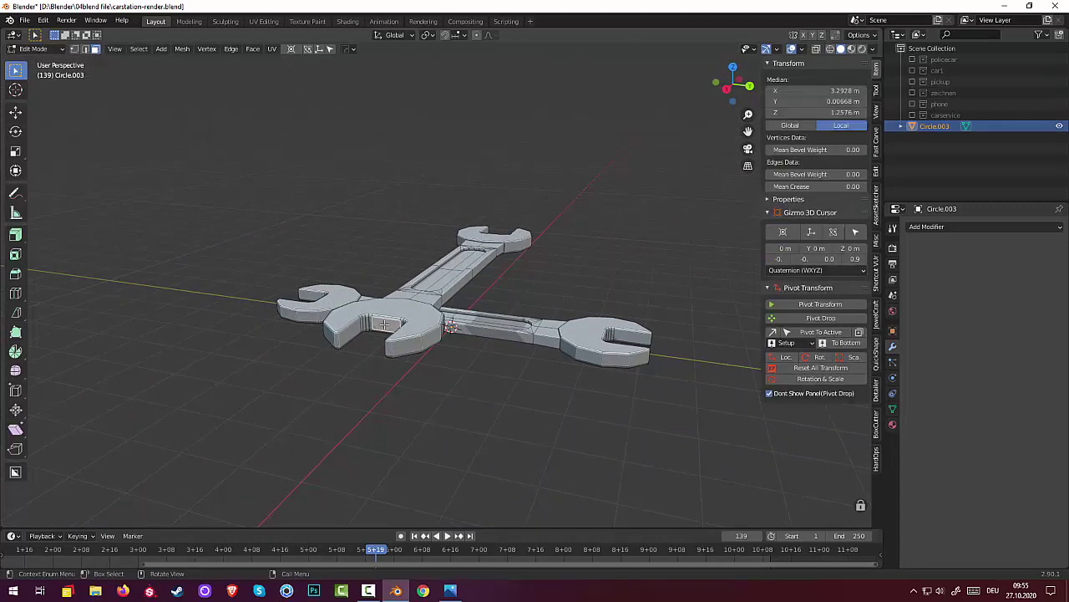
key(ctrl+KP_Add)
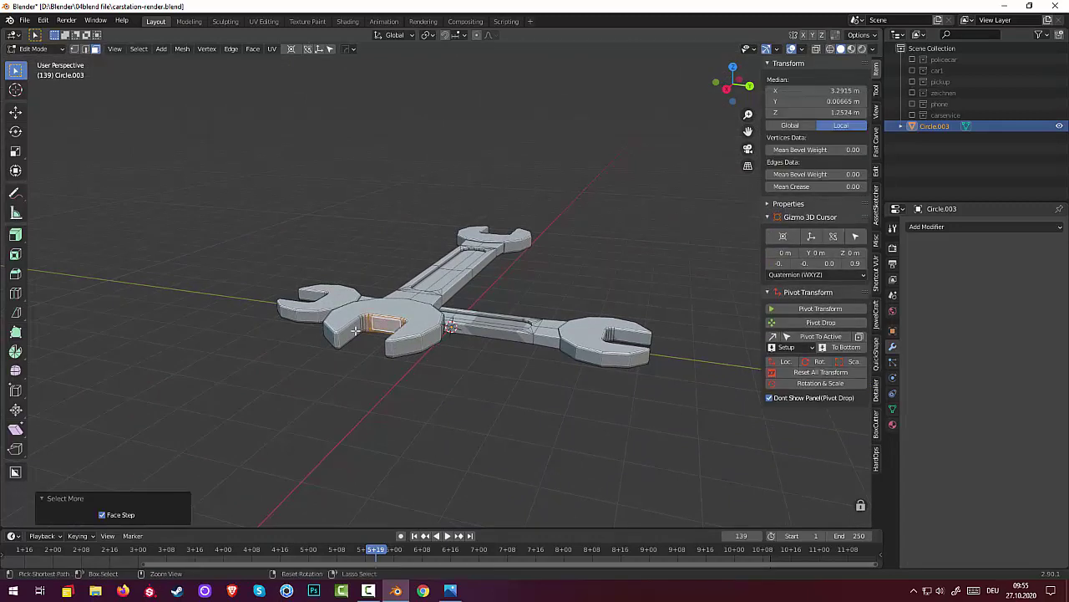
key(ctrl+KP_Add)
key(ctrl+KP_Add)
key(ctrl+KP_Add)
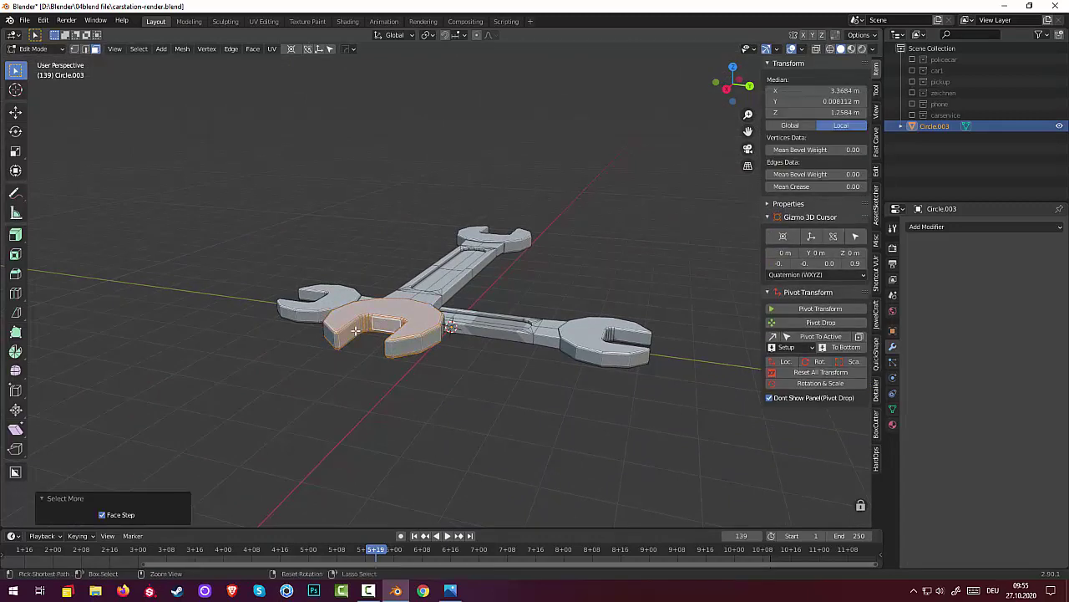
key(ctrl+KP_Add)
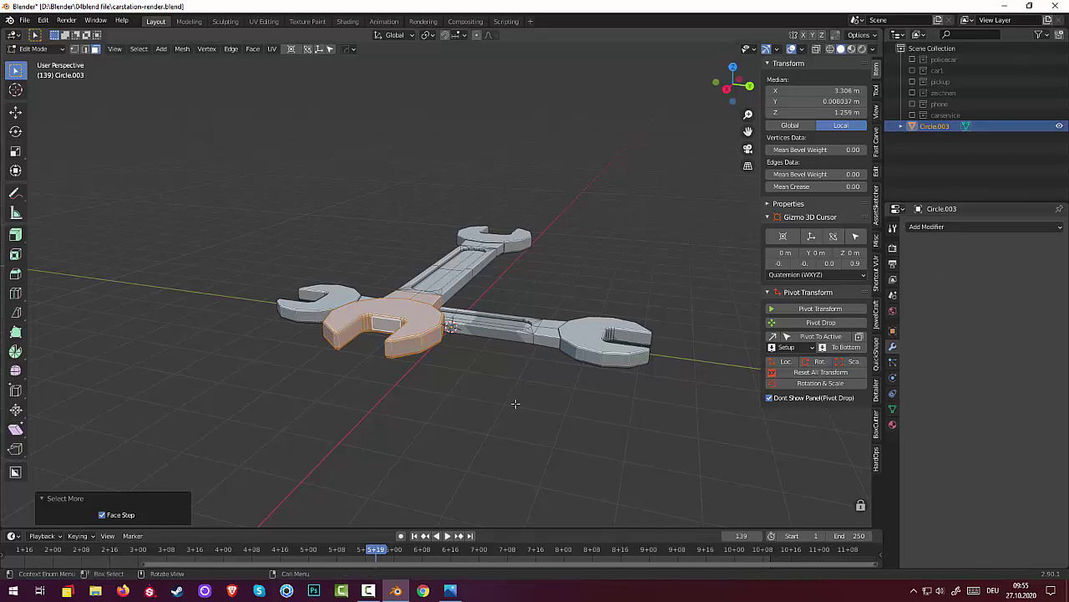
middle_drag(515, 404, 437, 439)
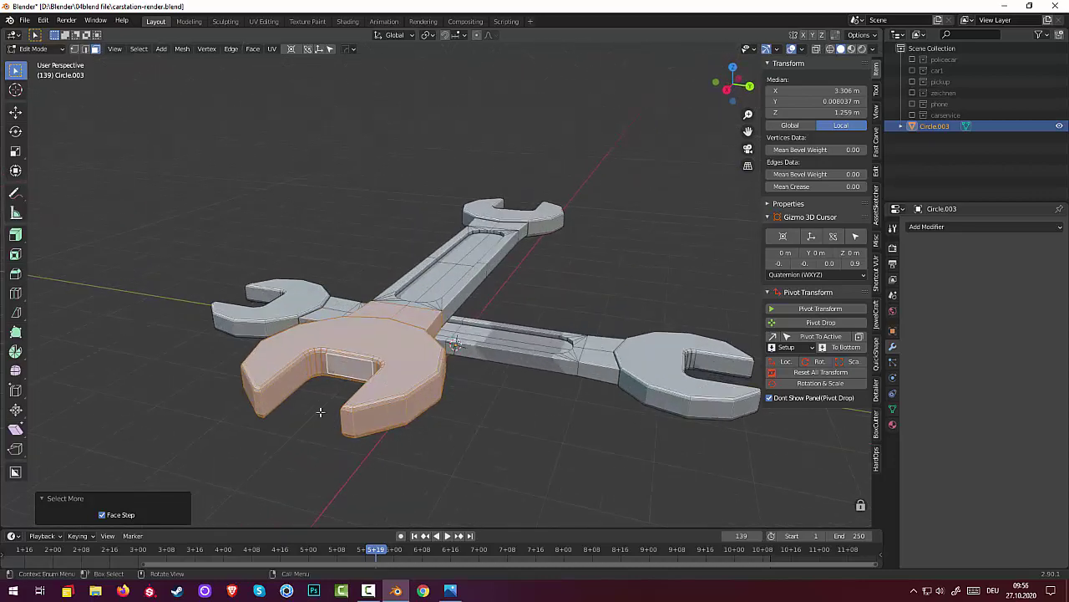
- Try to select the faces of one prong's inner side and tip and its adjoining inner corner one by one
click(273, 396)
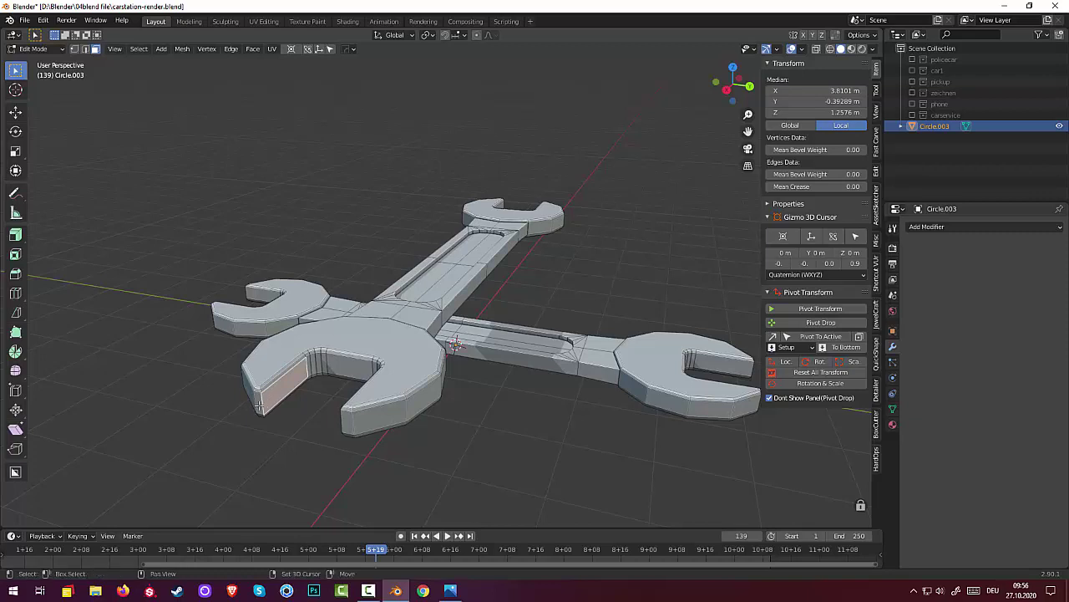
shift+click(259, 398)
shift+click(264, 386)
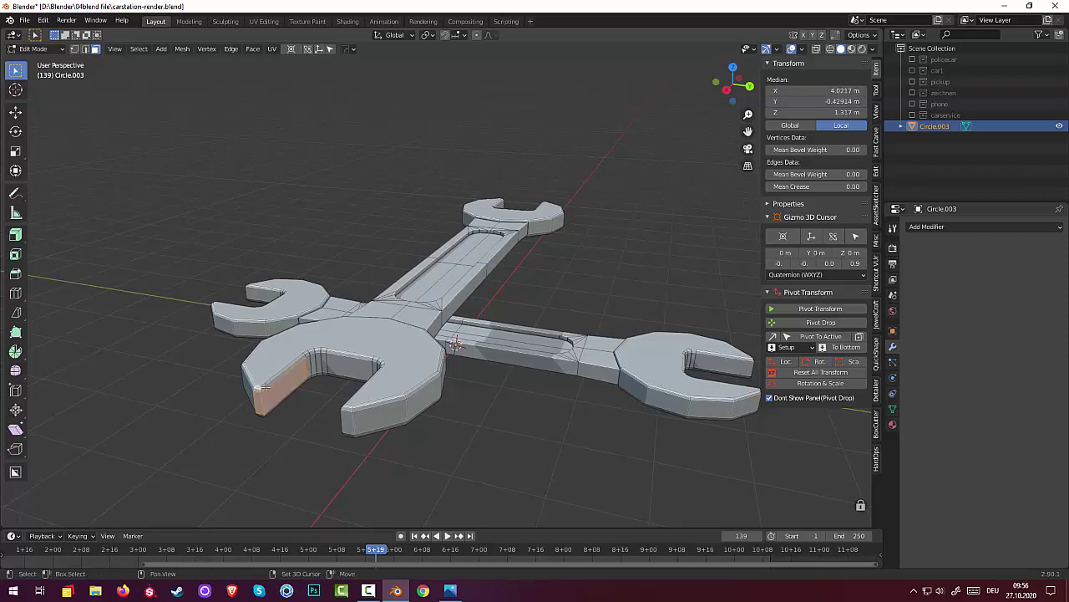
shift+click(282, 382)
shift+click(305, 360)
shift+click(309, 357)
shift+click(318, 351)
shift+click(324, 361)
shift+click(319, 362)
shift+click(314, 363)
shift+click(311, 358)
shift+click(313, 355)
shift+click(312, 359)
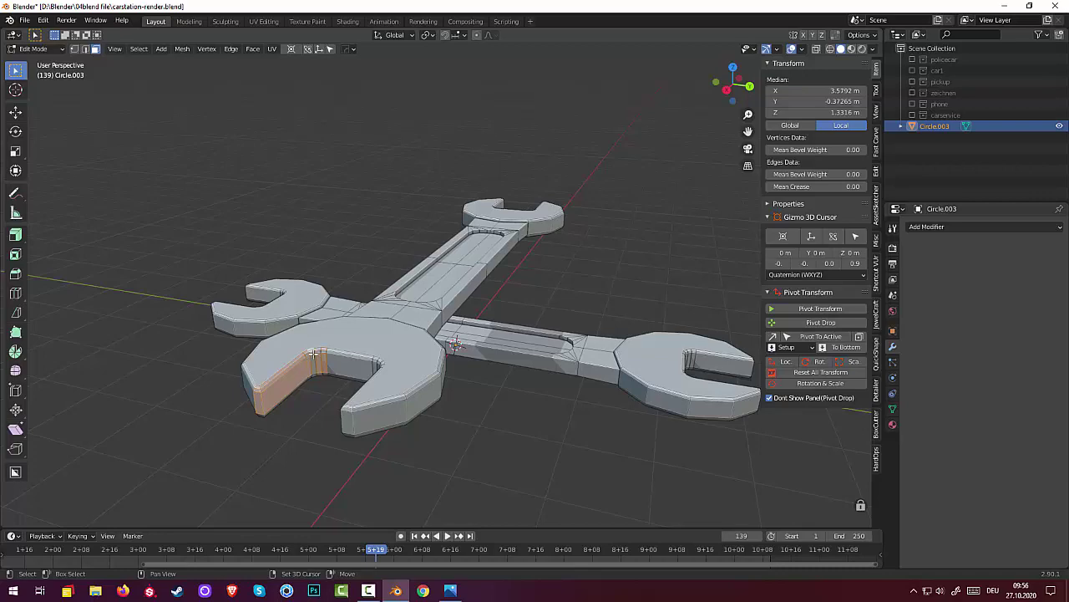
- Try to extend the face selection across the back of the jaw opening to its opposite corner, then deselect everything
middle_drag(313, 354, 364, 346)
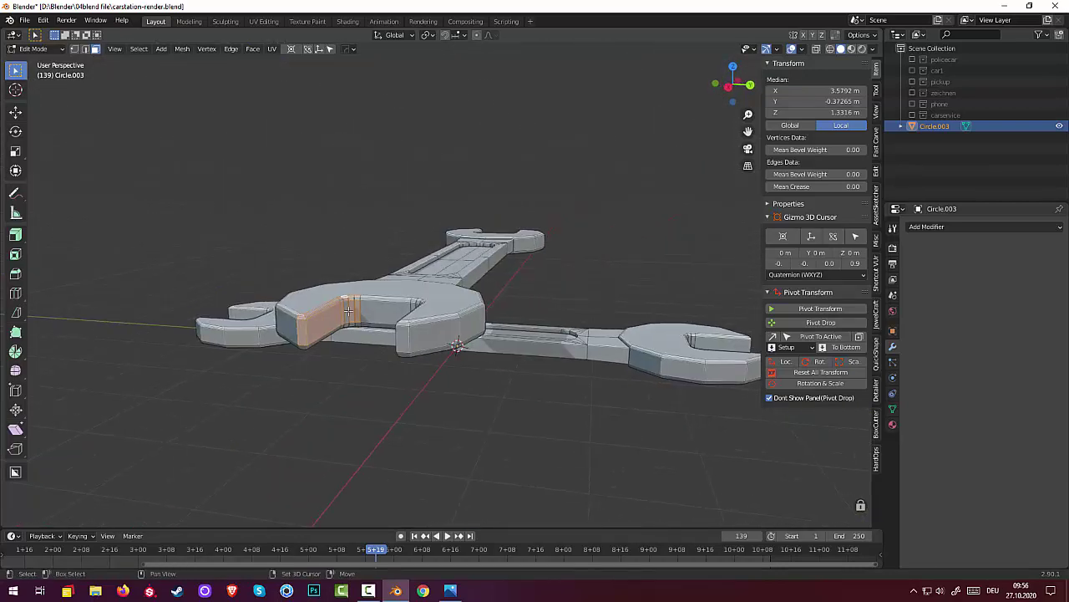
alt+shift+click(347, 309)
alt+shift+click(344, 302)
alt+shift+click(368, 300)
alt+shift+click(368, 298)
alt+shift+click(356, 297)
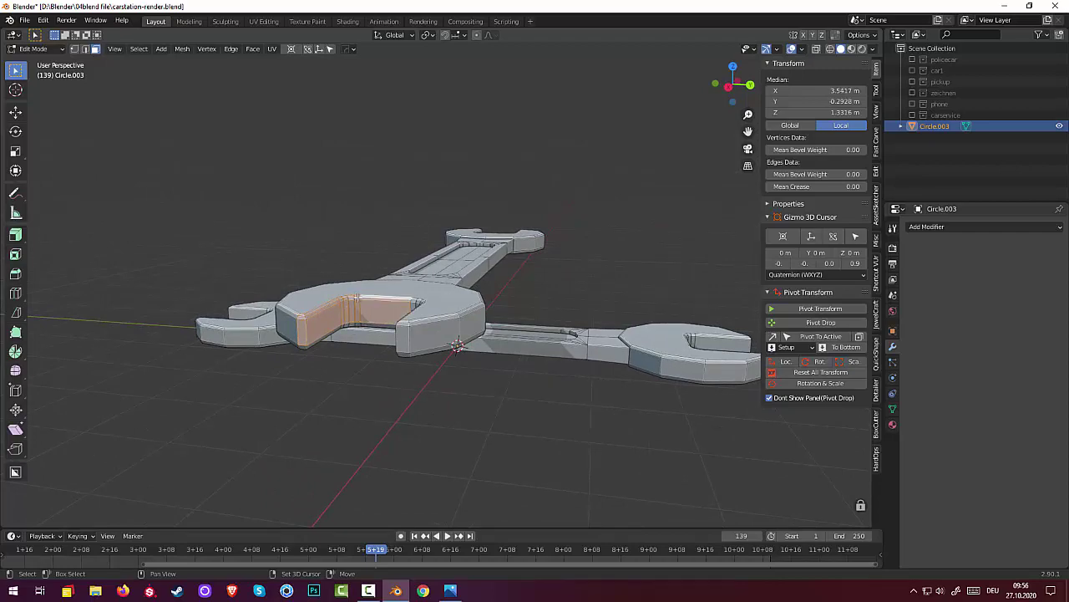
middle_drag(356, 299, 494, 353)
alt+shift+click(598, 381)
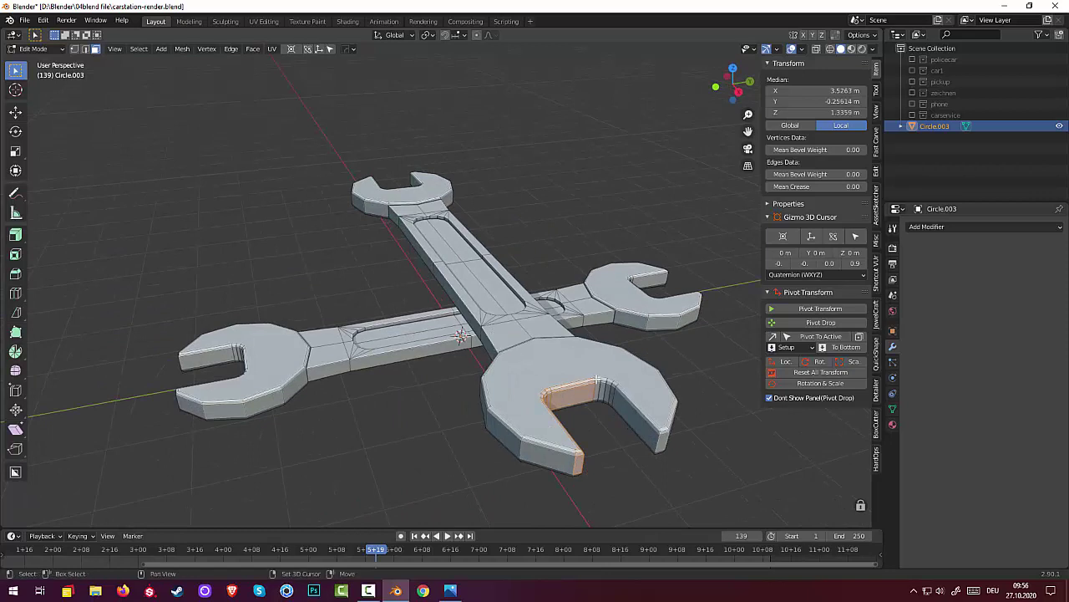
alt+shift+click(602, 382)
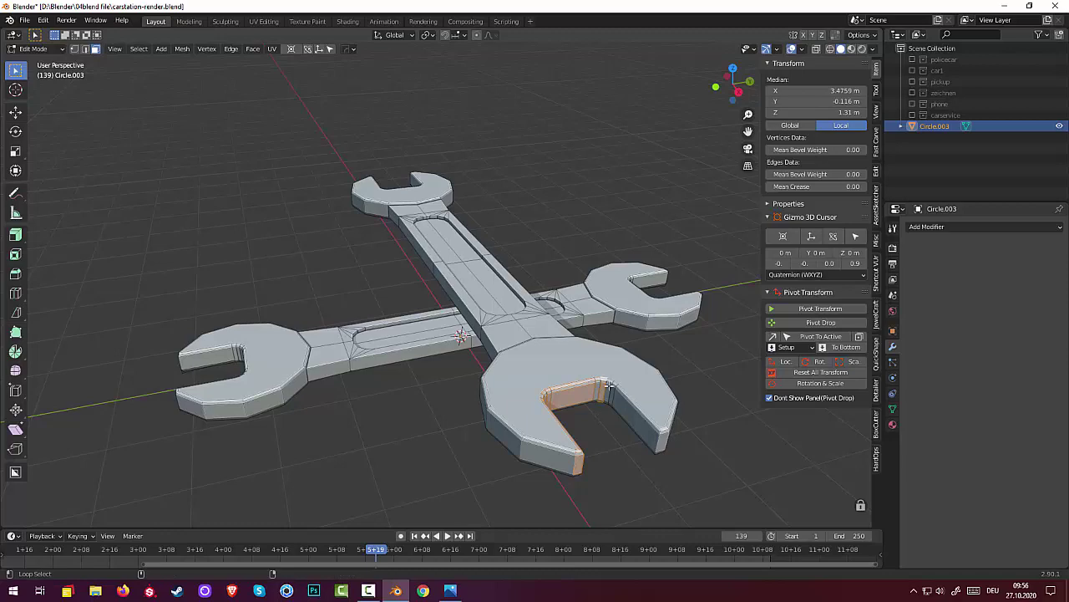
alt+shift+click(609, 386)
alt+shift+click(610, 387)
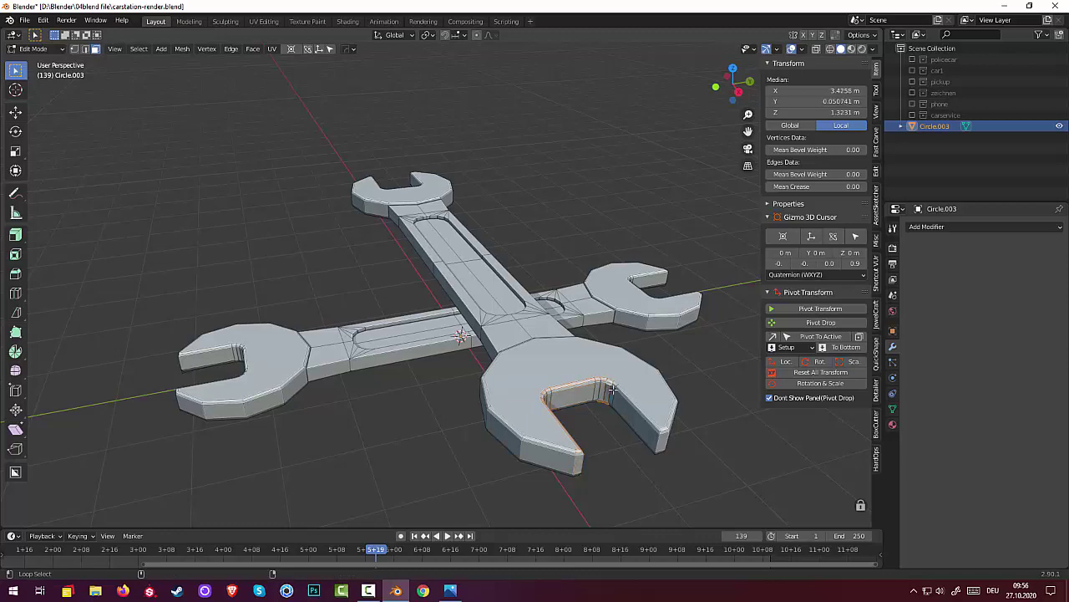
click(640, 462)
- With circle selection, select the upper wrench's near head on its top face and along the inner faces of its jaw opening
middle_drag(640, 462, 611, 467)
middle_drag(600, 465, 585, 459)
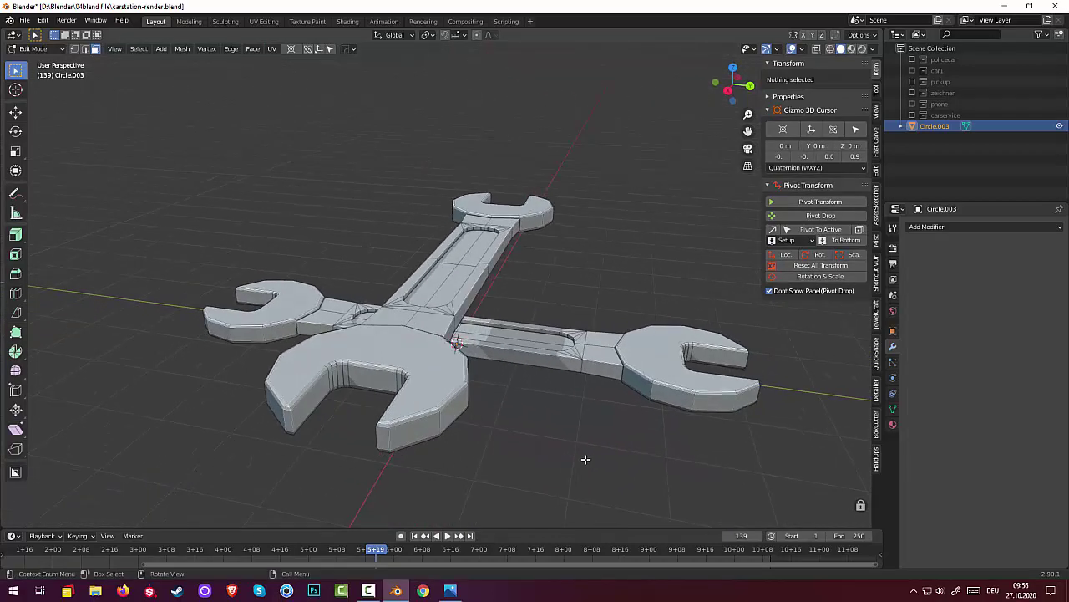
drag(16, 71, 38, 121)
mouse_move(292, 424)
mouse_down()
mouse_move(338, 378)
mouse_move(363, 374)
mouse_move(335, 365)
mouse_move(292, 414)
mouse_move(402, 378)
mouse_up()
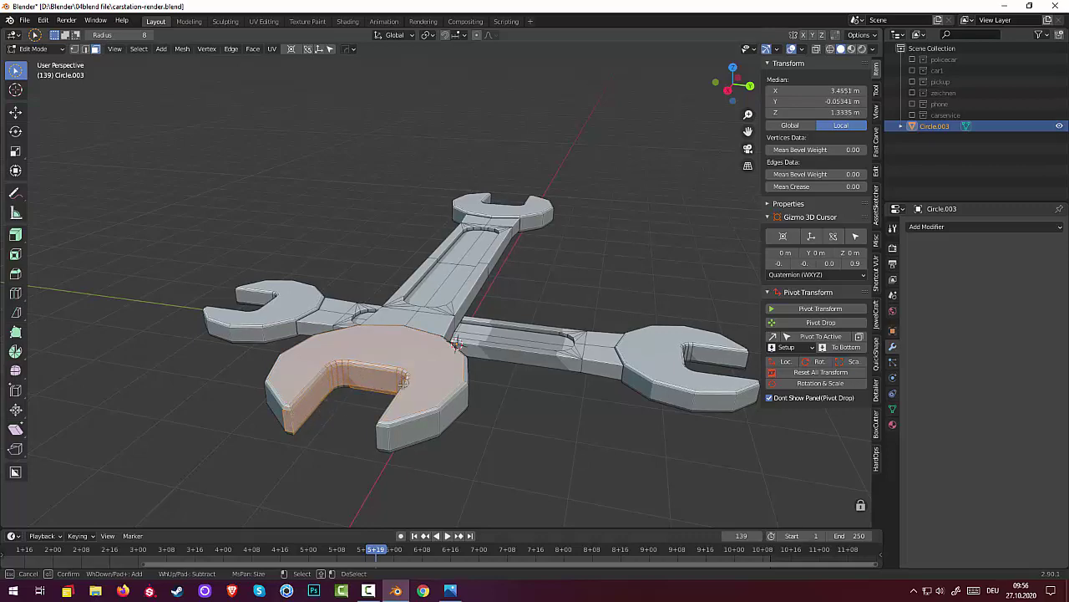
middle_drag(403, 381, 551, 440)
drag(609, 373, 615, 361)
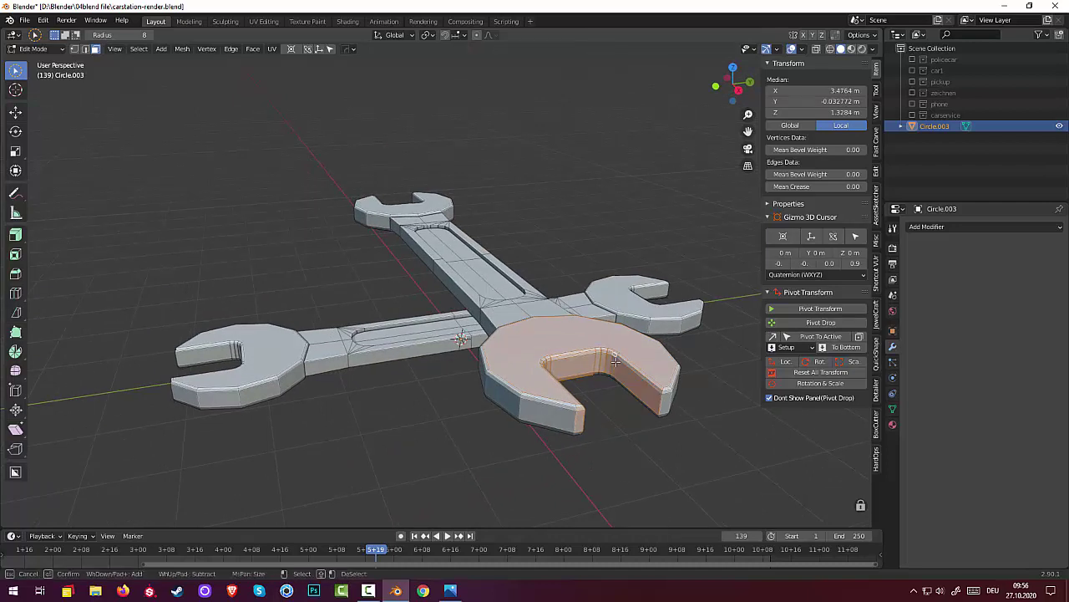
mouse_move(651, 398)
mouse_down()
mouse_move(662, 406)
mouse_move(589, 371)
mouse_up()
- Add the remaining low faces inside the jaw opening to the selection with circle selection
middle_drag(682, 420, 645, 375)
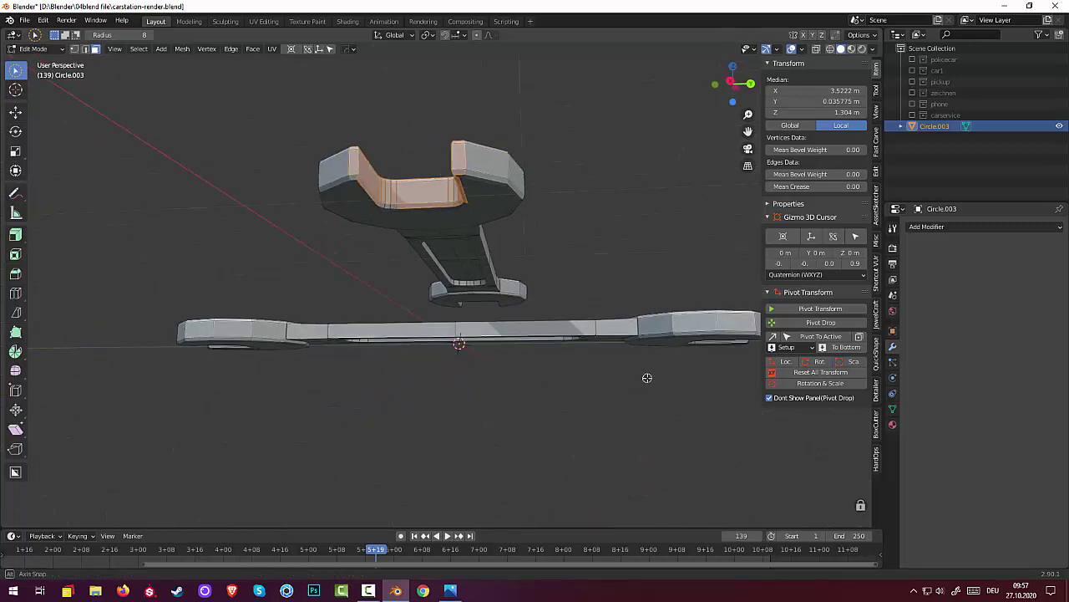
middle_drag(554, 358, 559, 432)
mouse_move(365, 315)
mouse_down()
mouse_move(390, 336)
mouse_move(375, 308)
mouse_move(468, 312)
mouse_up()
right_click(468, 311)
- Add the head's top border faces around the jaw to the circle selection, working from above
middle_drag(467, 312, 496, 426)
scroll(493, 425, down, 2)
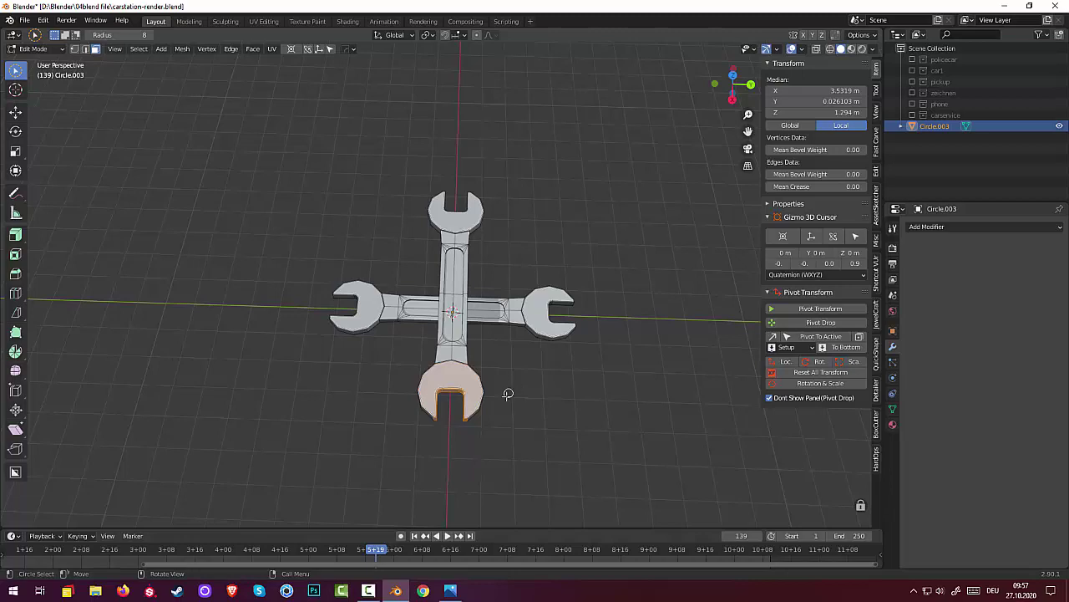
mouse_move(508, 393)
middle_down()
mouse_move(516, 423)
mouse_move(518, 411)
middle_up()
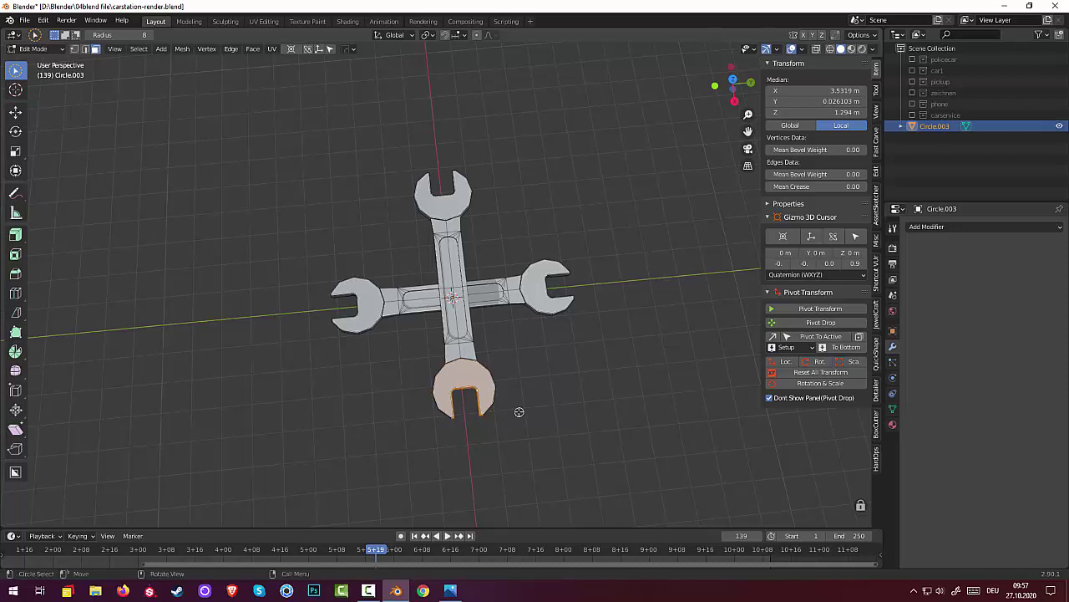
mouse_move(496, 382)
mouse_down()
mouse_move(454, 359)
mouse_move(433, 375)
mouse_move(443, 406)
mouse_move(466, 420)
mouse_move(455, 410)
mouse_move(504, 418)
mouse_move(458, 417)
mouse_up()
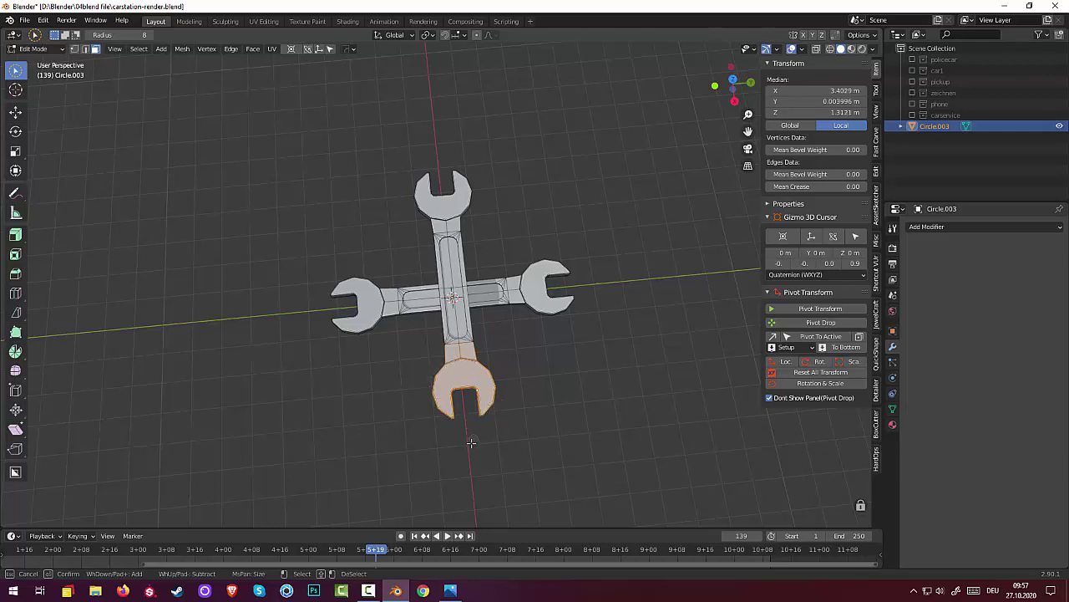
right_click(473, 440)
- Add the outer side faces and the underside of the same wrench head to the selection with circle selection
middle_drag(473, 440, 393, 310)
key(c)
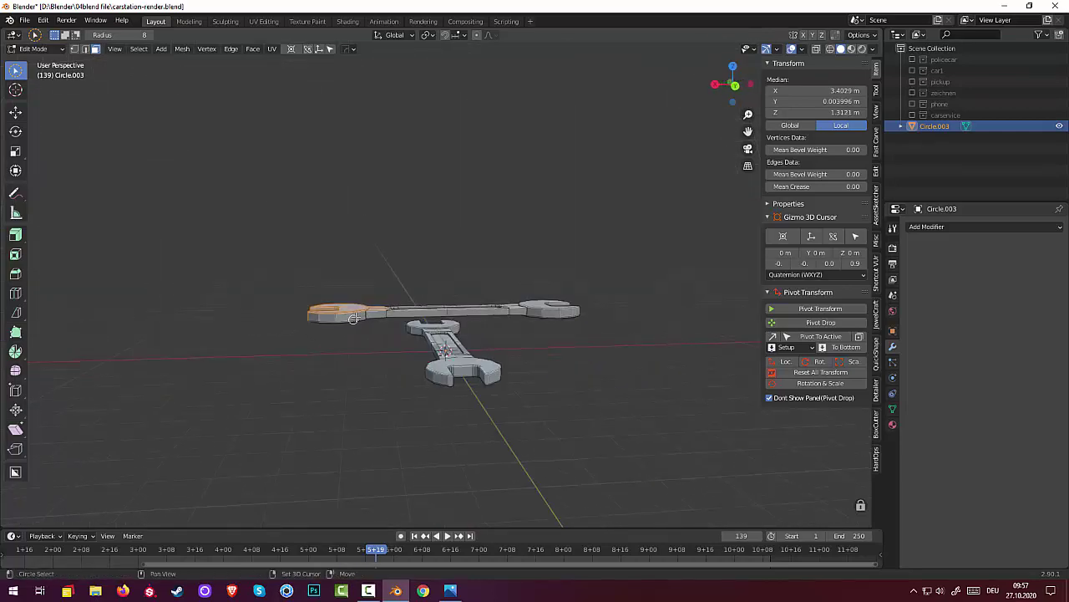
mouse_move(357, 328)
mouse_down()
mouse_move(336, 295)
mouse_move(309, 327)
mouse_up()
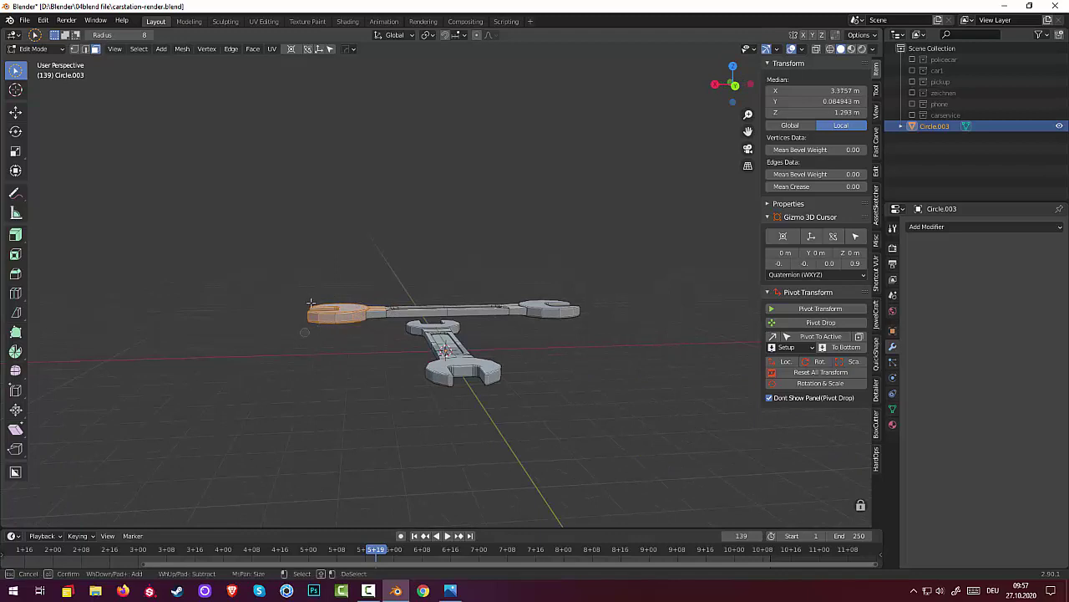
middle_drag(351, 334, 366, 222)
mouse_move(365, 222)
mouse_down()
mouse_move(342, 240)
mouse_move(372, 242)
mouse_move(356, 237)
mouse_move(368, 257)
mouse_move(349, 288)
mouse_move(317, 275)
mouse_move(331, 251)
mouse_up()
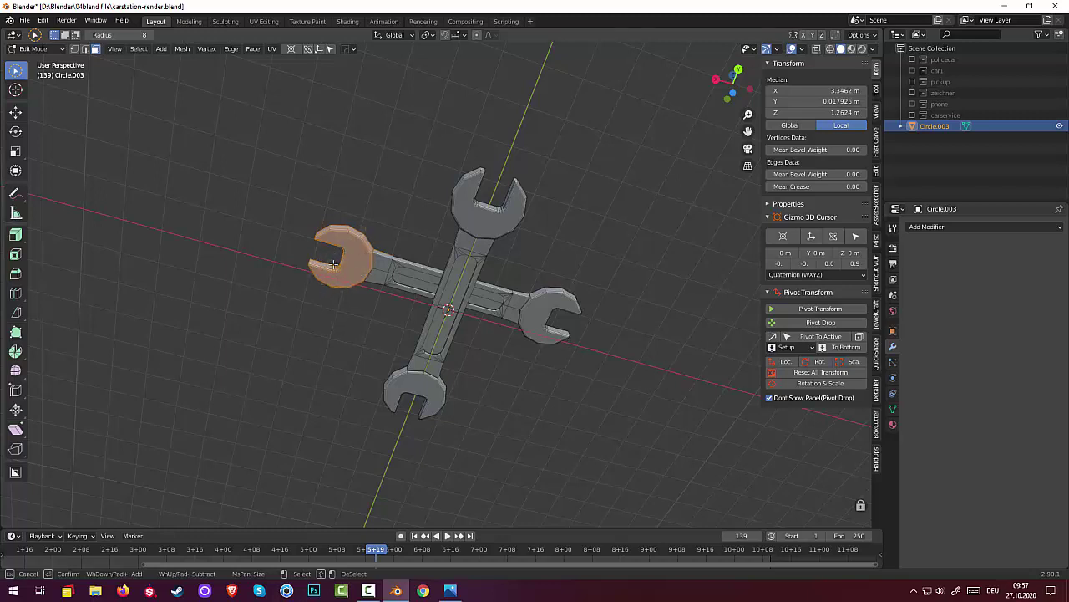
- Adjust the circle selection on the upper wrench's head where it meets the handle
right_click(331, 264)
middle_drag(331, 264, 308, 461)
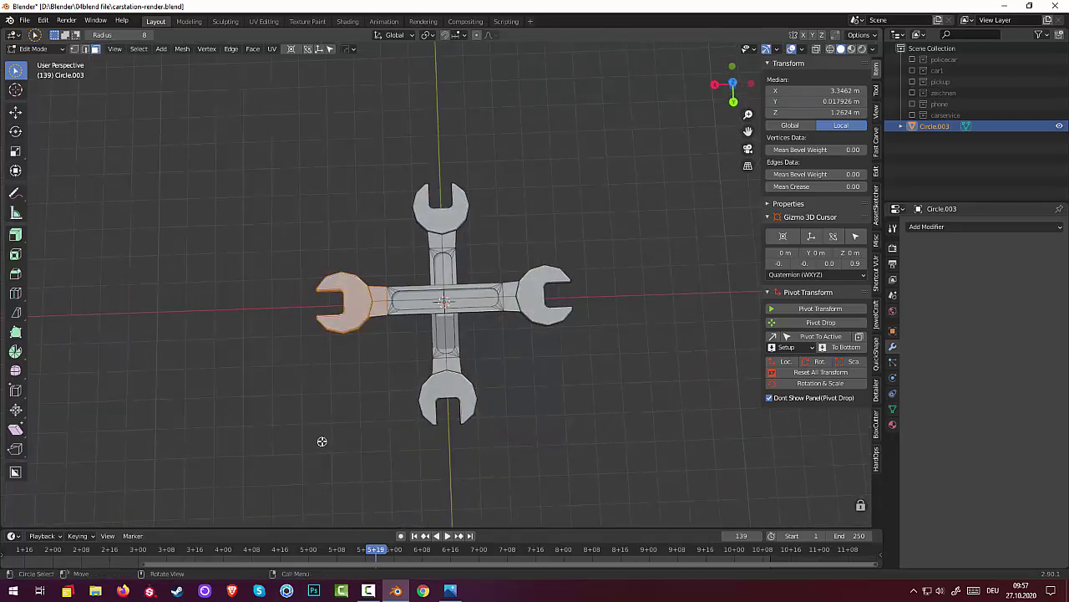
key(c)
click(380, 291)
drag(380, 291, 380, 336)
right_click(380, 336)
mouse_move(380, 336)
middle_down()
mouse_move(406, 110)
mouse_move(518, 52)
mouse_move(507, 60)
middle_up()
key(c)
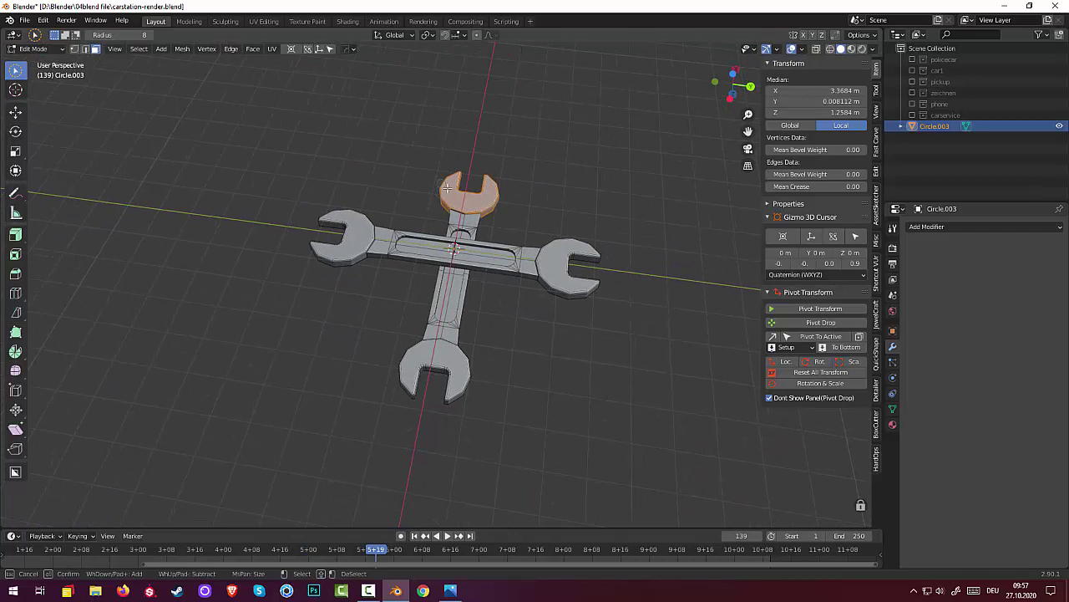
key(Escape)
- Delete the faces of the selected wrench head, including the stray face left beside the handle's open end
key(x)
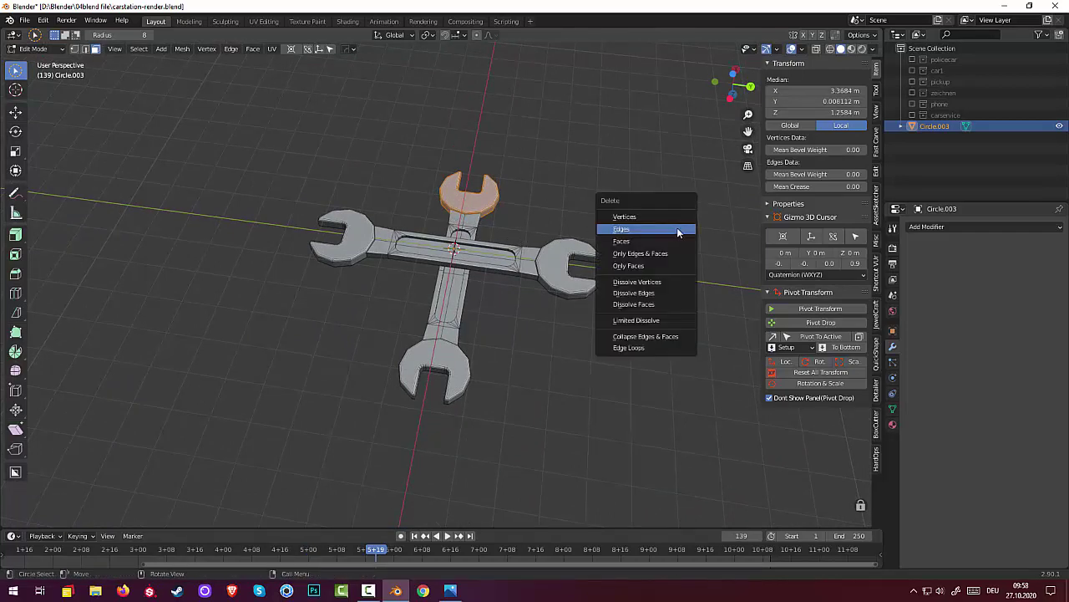
click(617, 243)
middle_drag(607, 237, 450, 222)
click(558, 280)
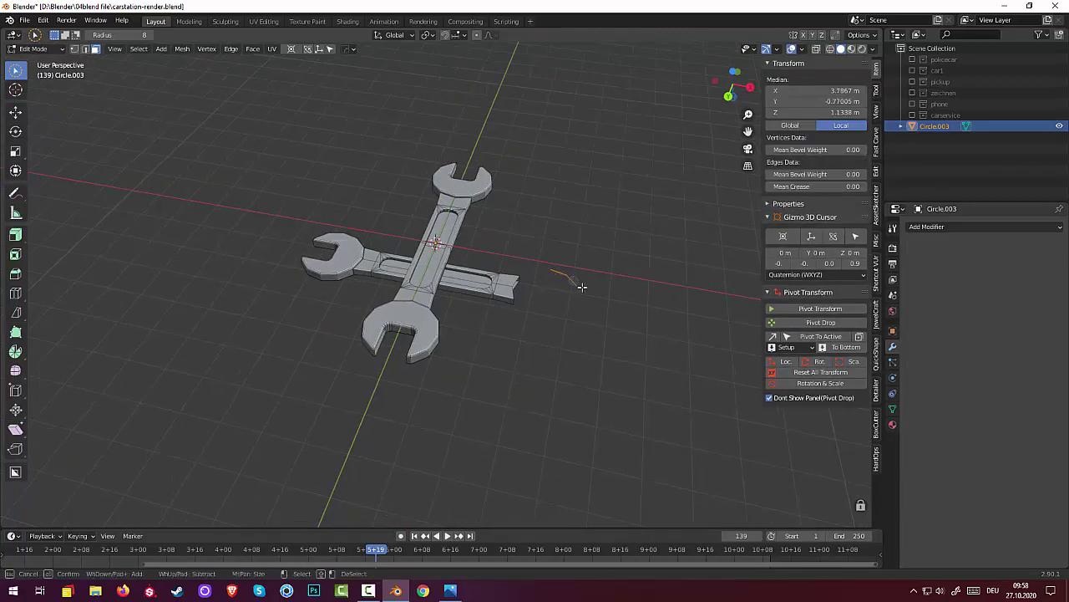
key(x)
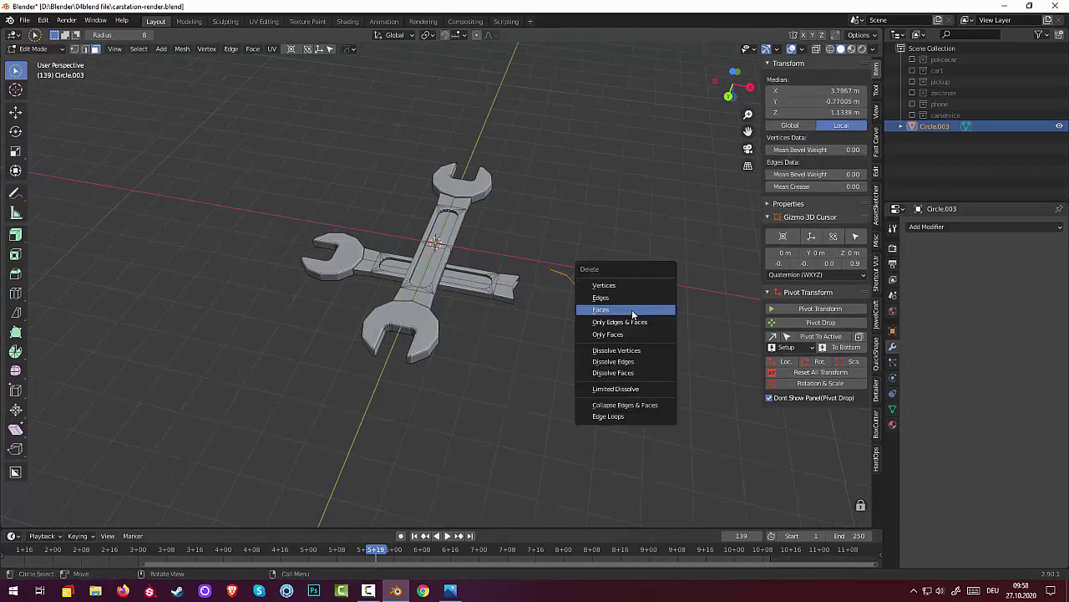
click(633, 311)
- Add a 12-vertex circle of 1 m radius to the mesh and move it 3.59 m along X, beyond the open handle end
middle_drag(633, 308, 435, 380)
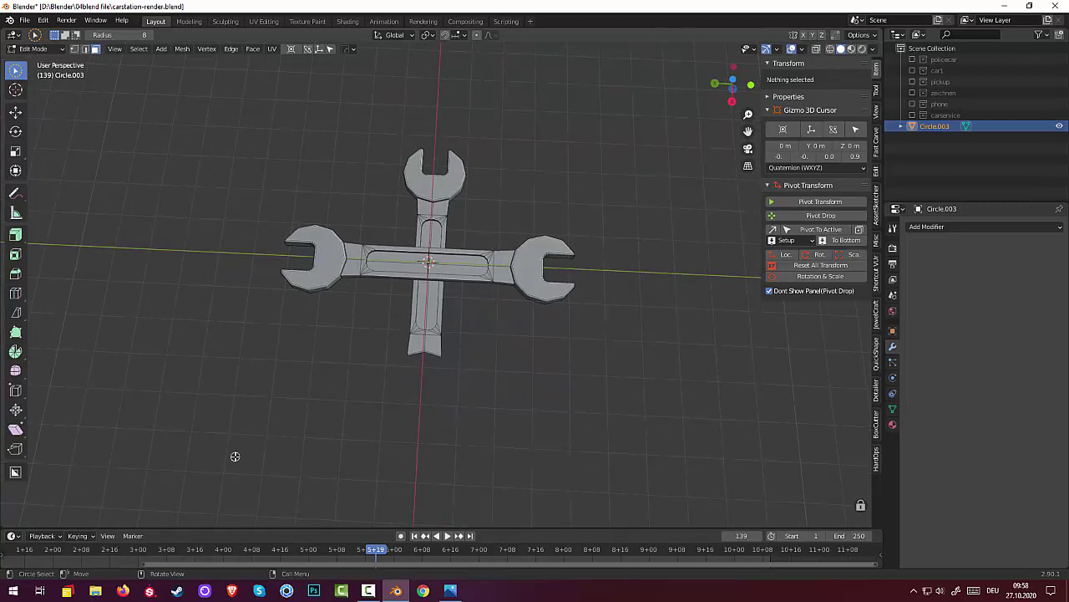
key(shift+a)
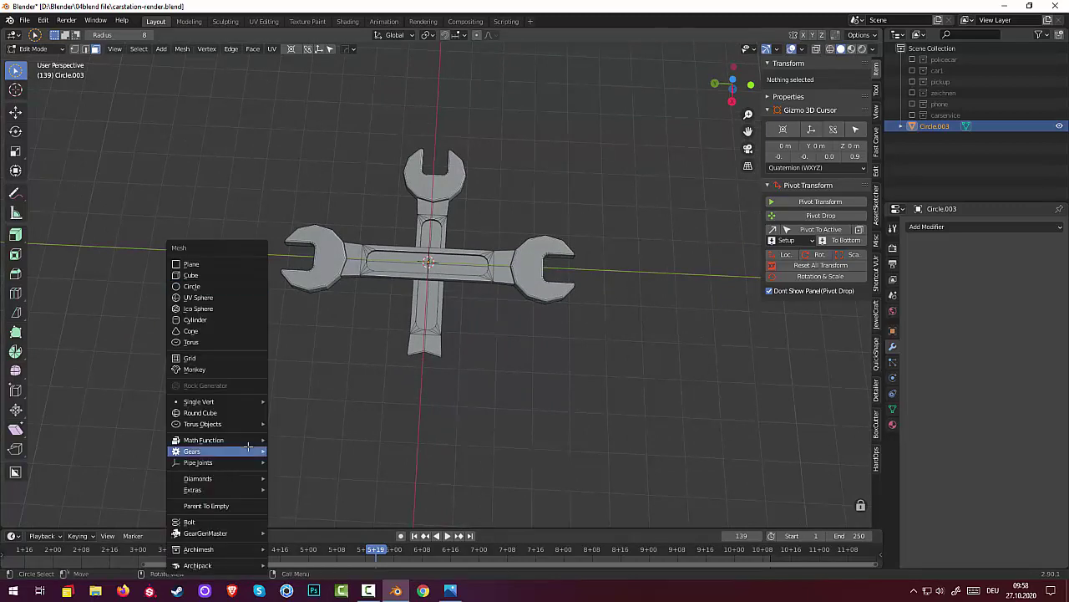
click(192, 286)
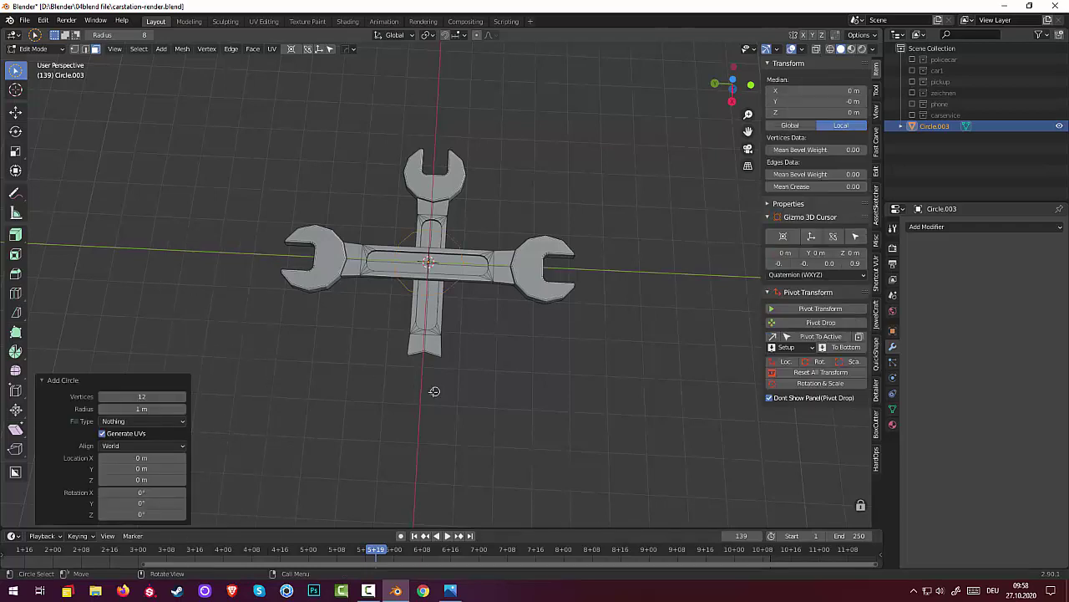
middle_drag(434, 390, 350, 330)
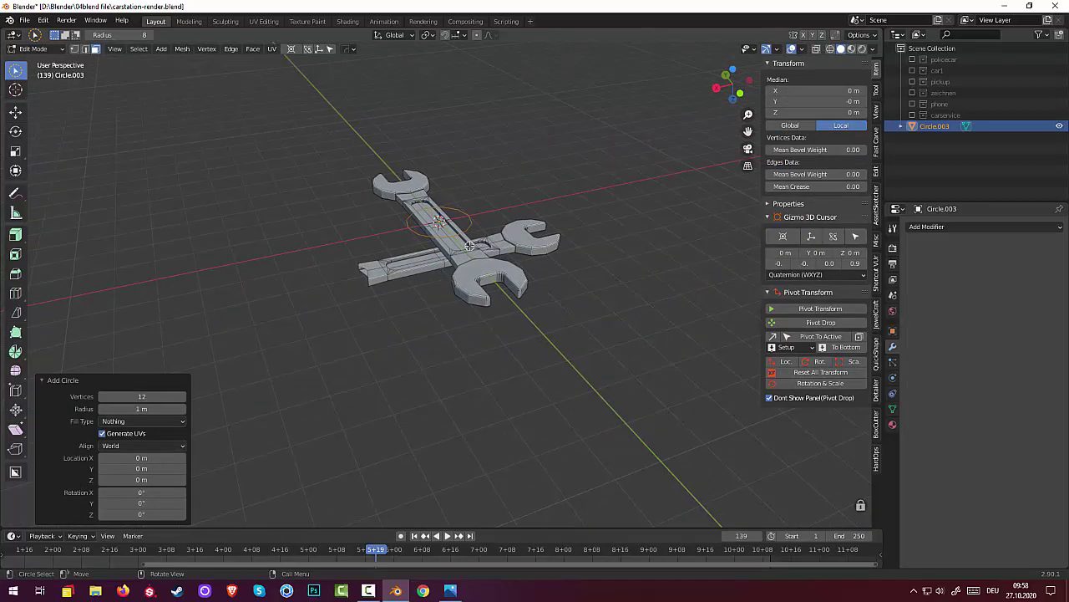
key(g)
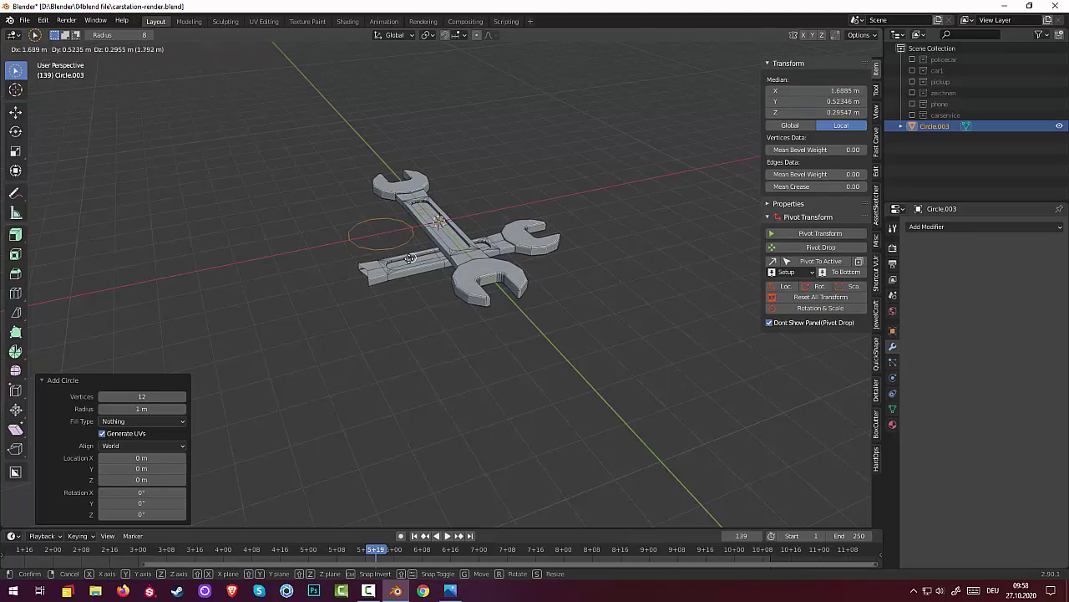
key(x)
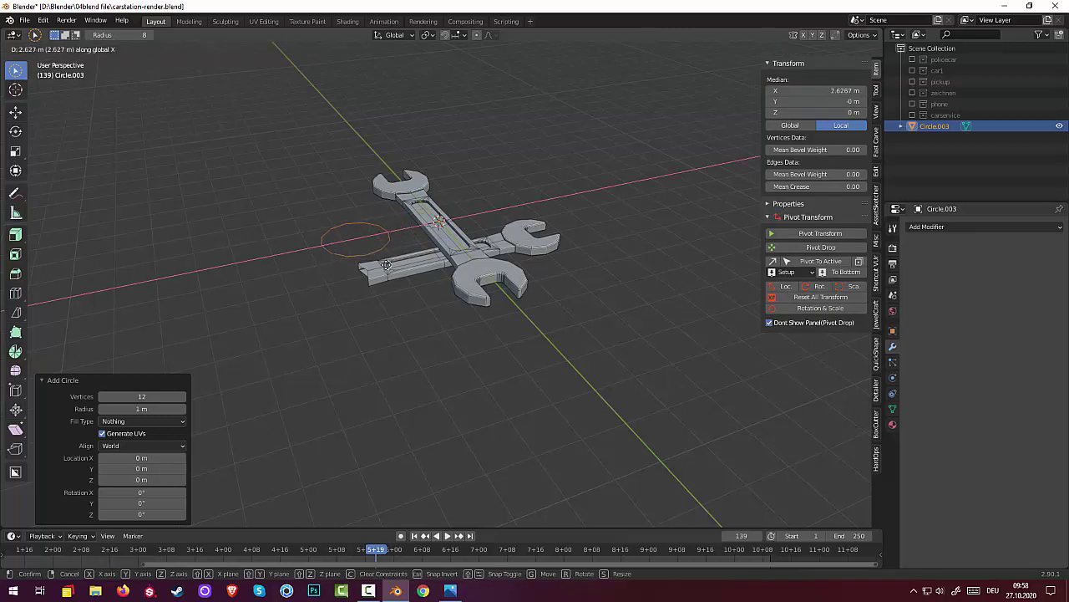
click(355, 278)
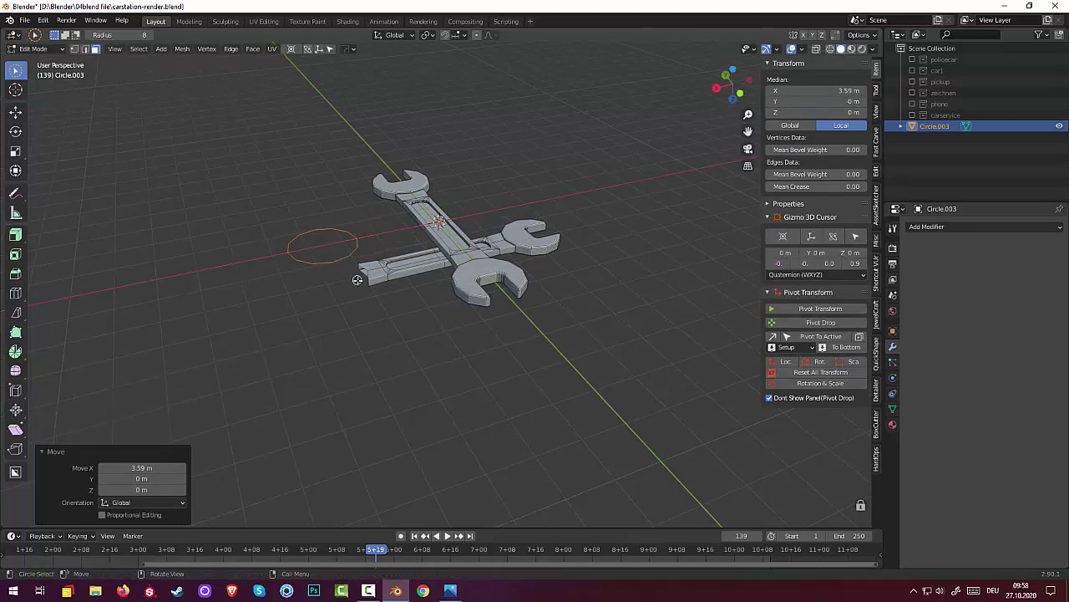
- In top view, move the circle about 0.22 m back along X so it meets the open end of the handle
key(KP_7)
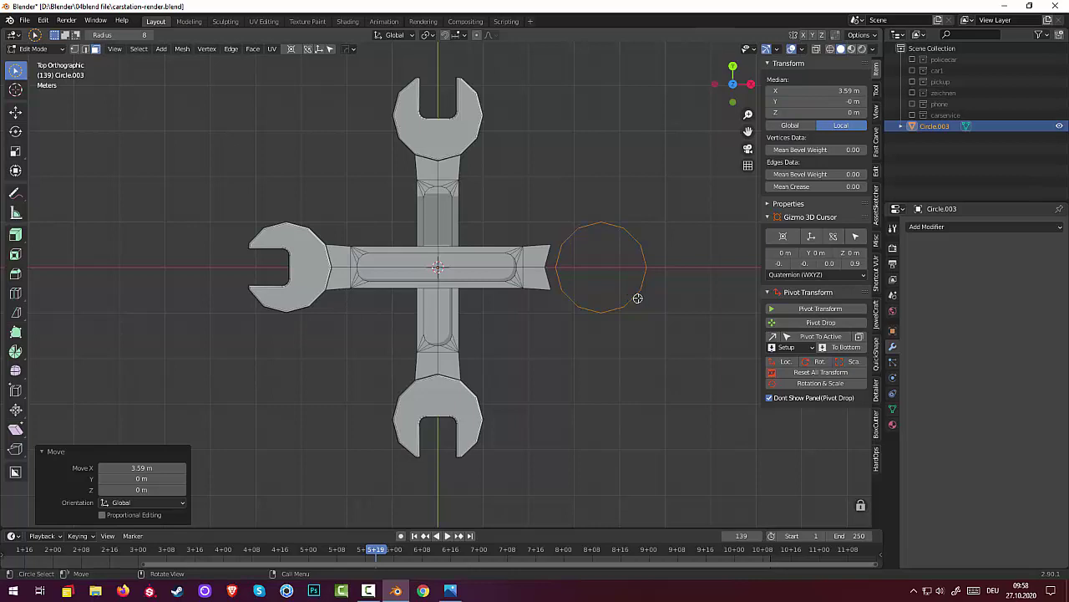
key(g)
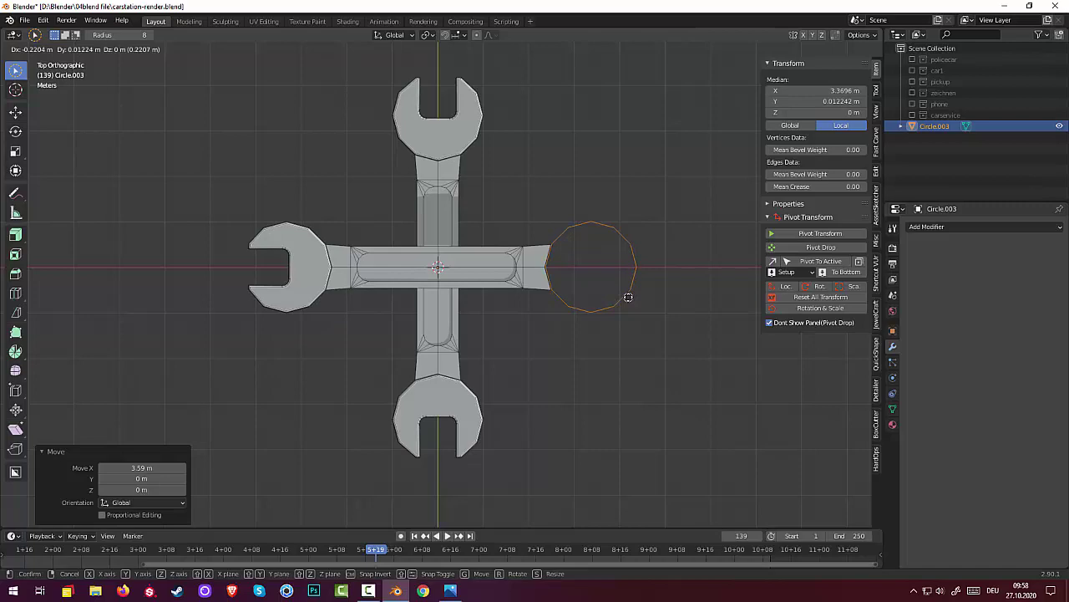
click(629, 296)
- Fill the circle with a single face in Edit Mode
middle_drag(669, 332, 575, 231)
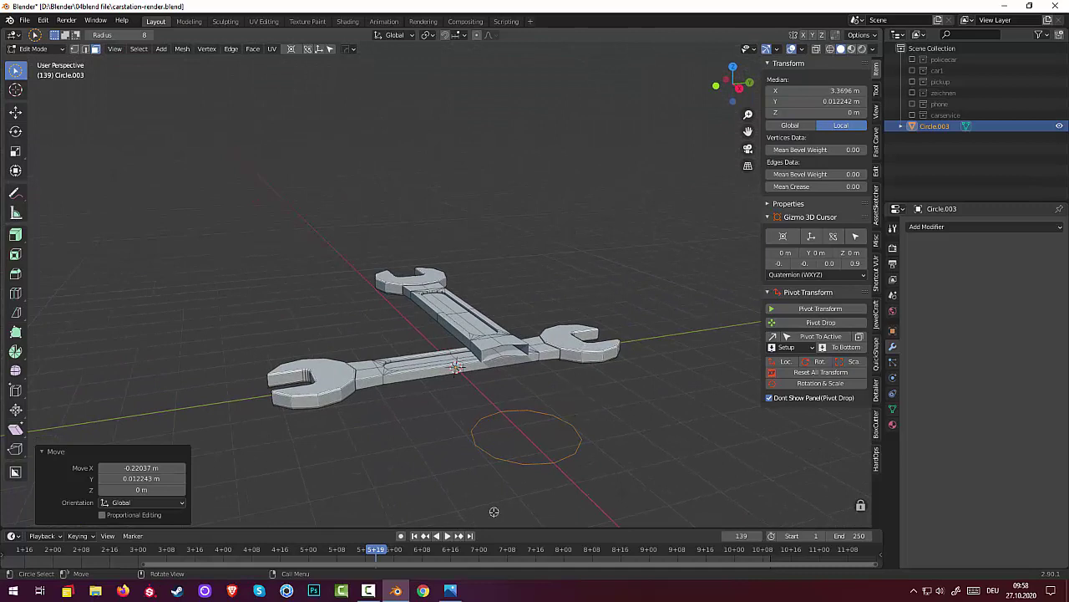
middle_drag(484, 523, 464, 77)
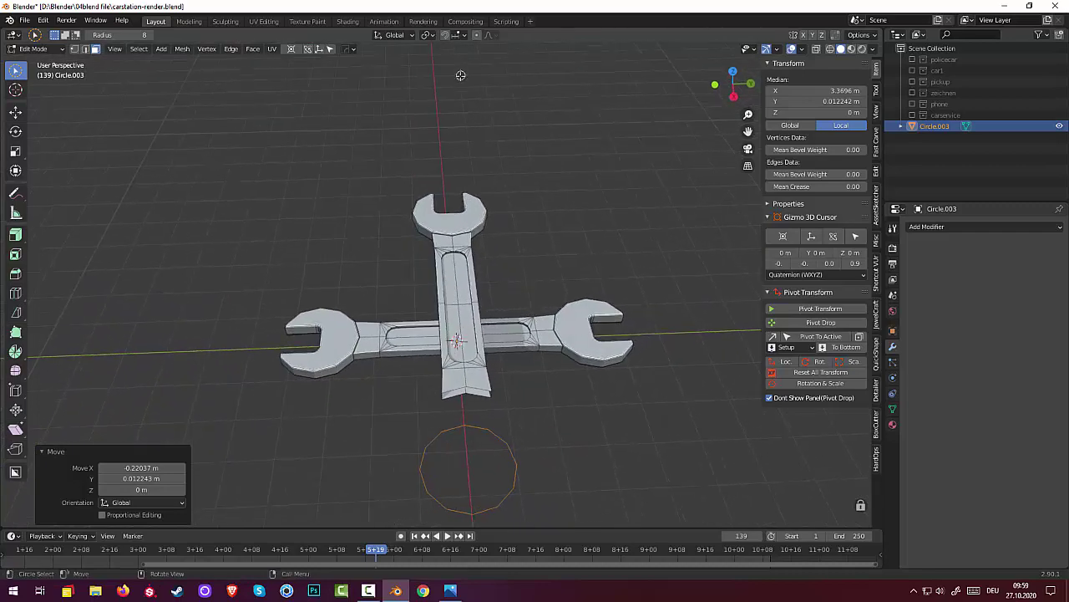
middle_drag(528, 319, 523, 429)
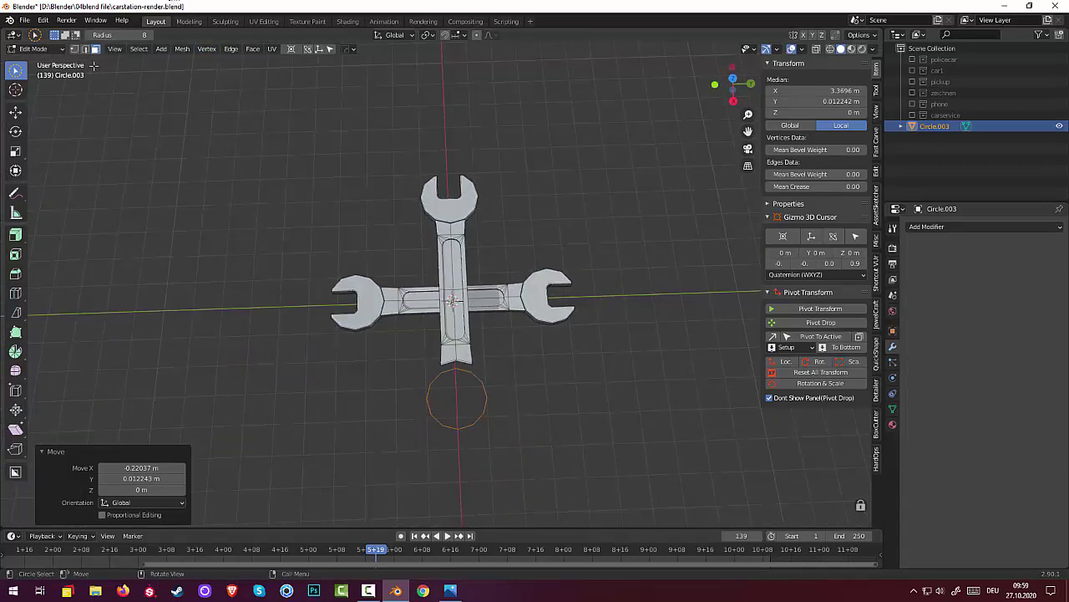
click(53, 48)
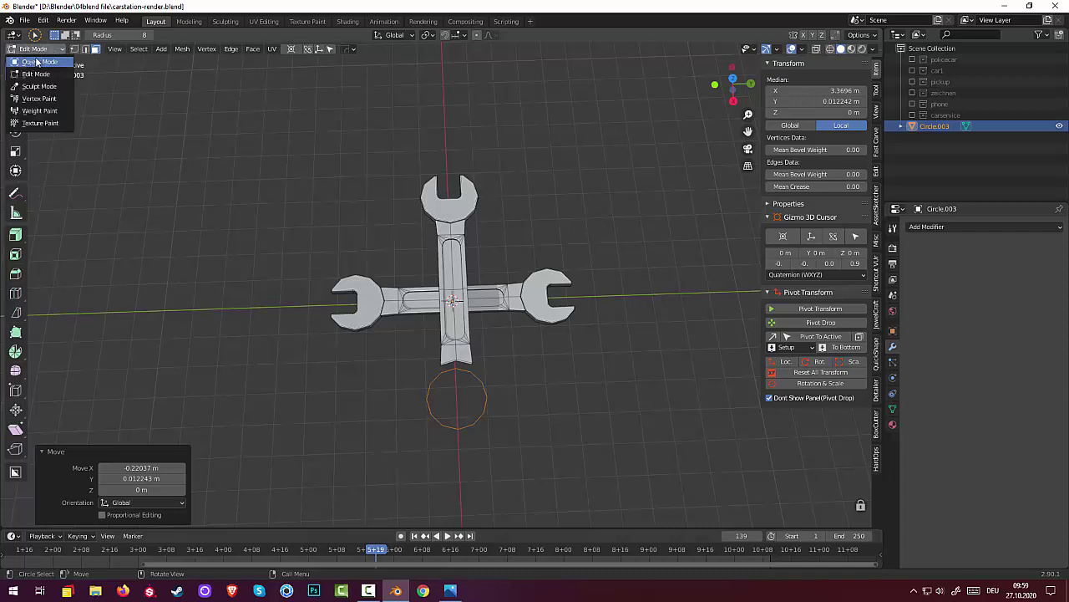
click(36, 75)
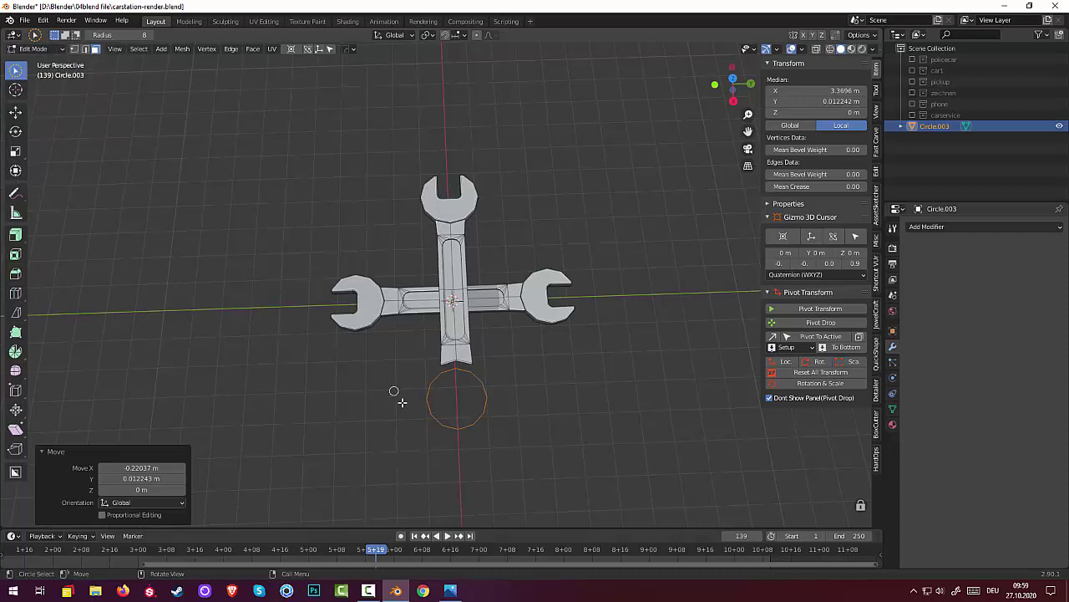
key(f)
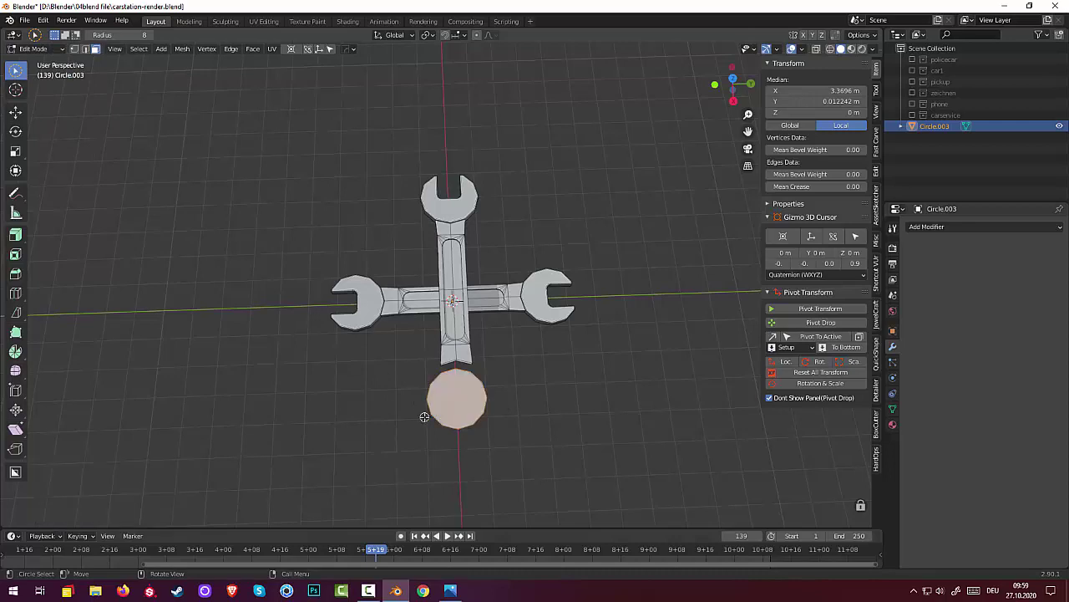
mouse_move(523, 418)
middle_down()
mouse_move(518, 371)
mouse_move(506, 416)
middle_up()
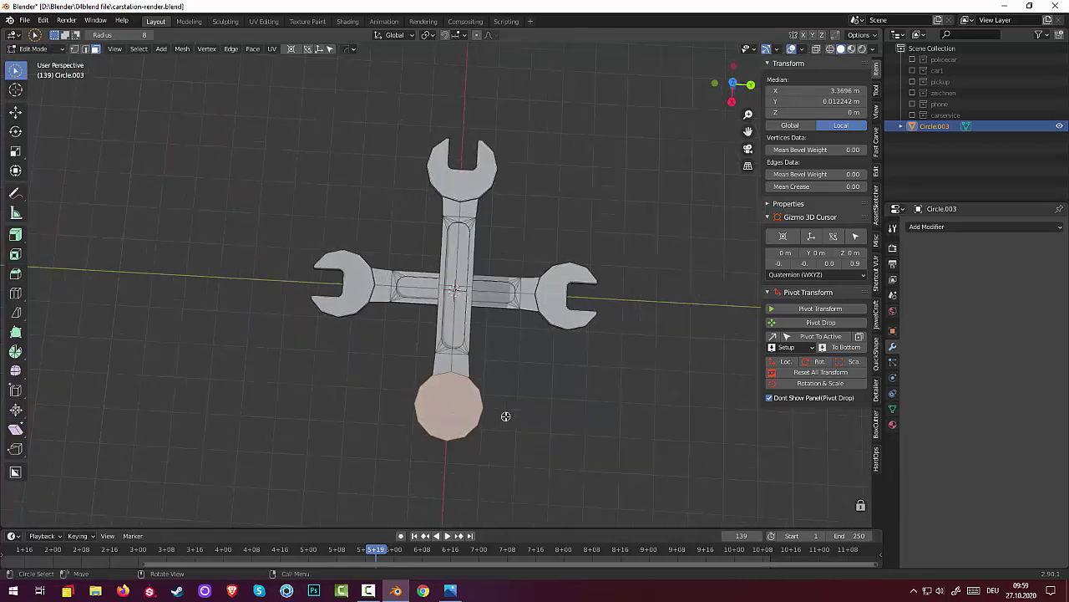
scroll(504, 415, down, 1)
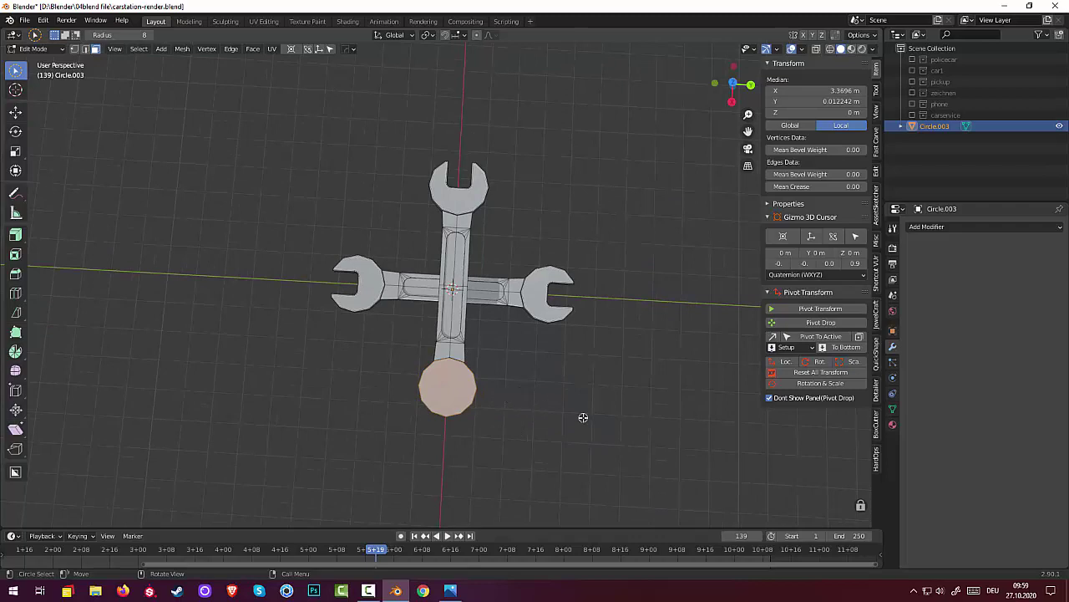
key(z)
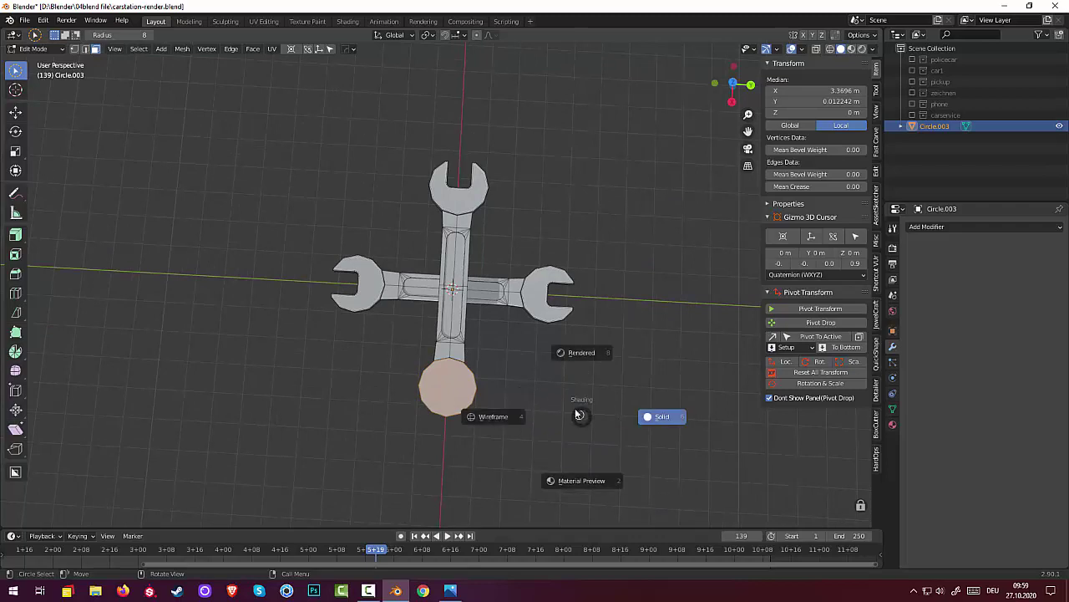
click(561, 354)
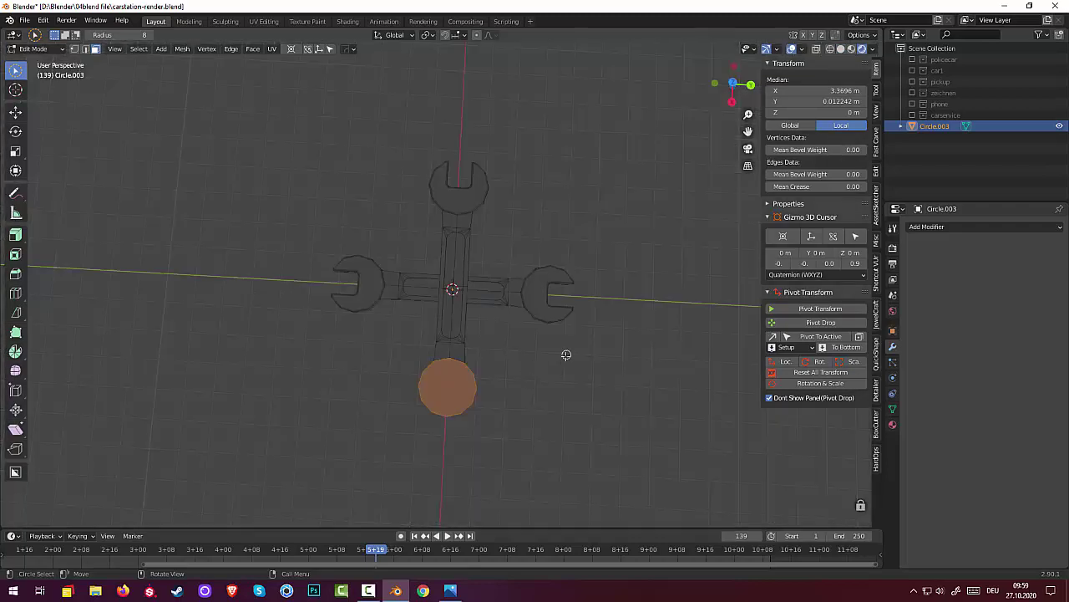
click(840, 49)
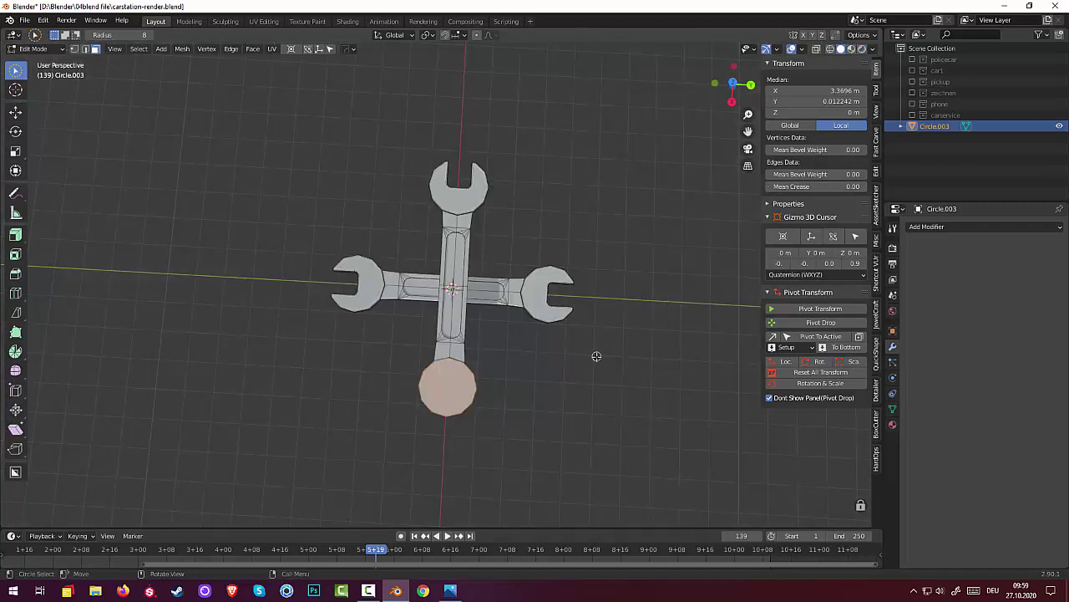
- Inset the circular face by about 0.214 m to form a ring around it
key(i)
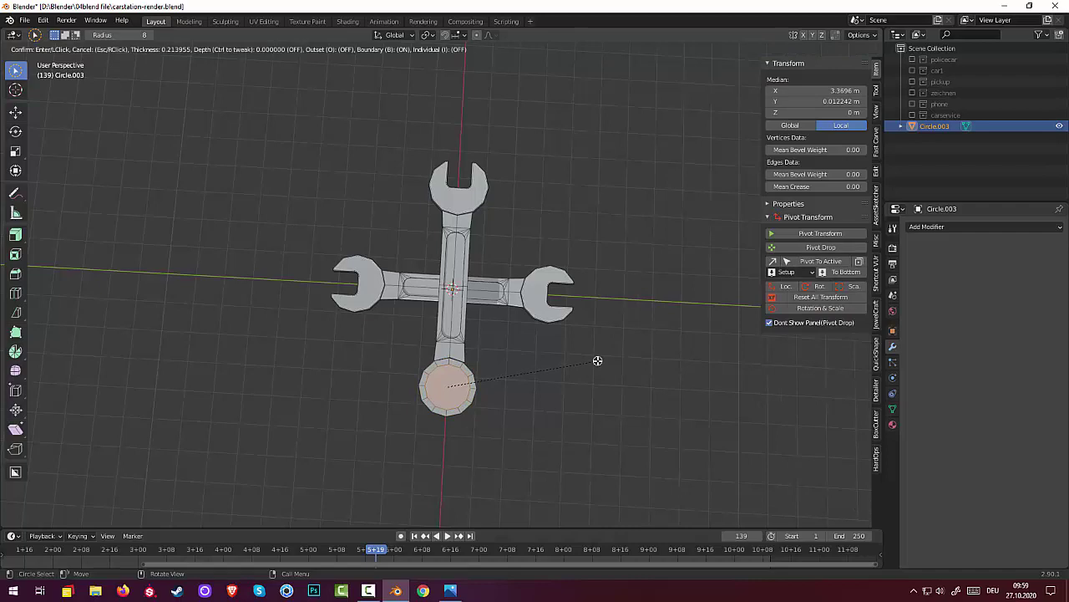
click(598, 360)
middle_drag(599, 366, 593, 298)
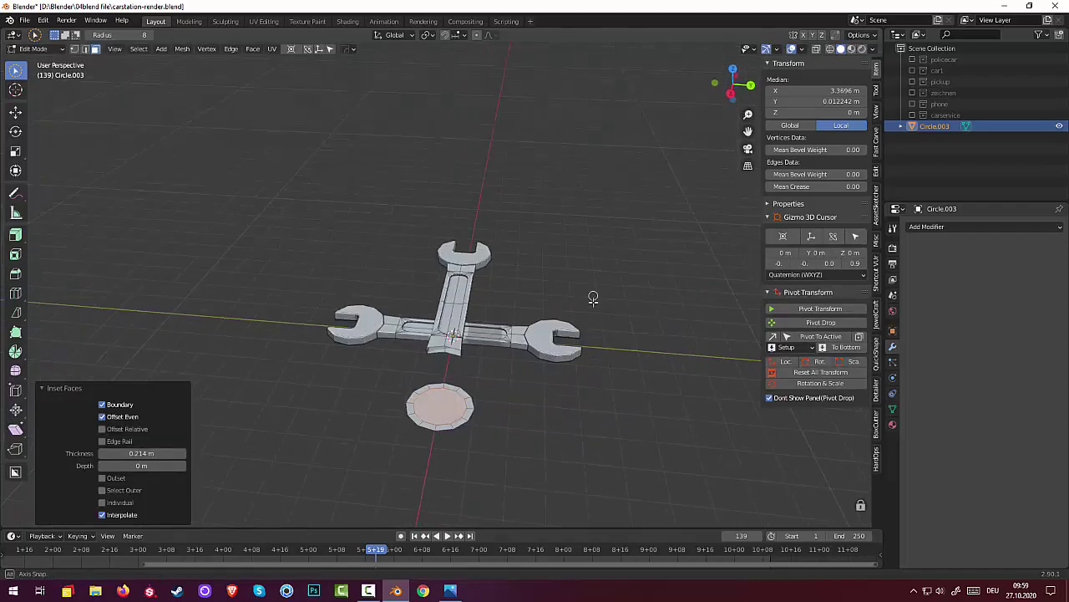
scroll(593, 298, up, 1)
scroll(513, 411, up, 1)
scroll(493, 472, up, 1)
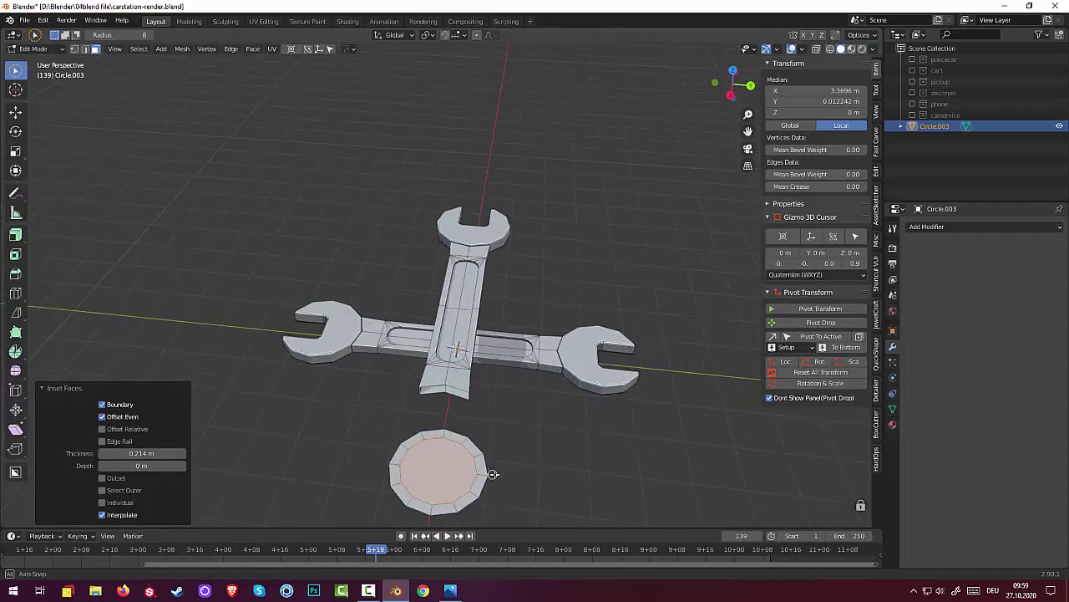
mouse_move(493, 474)
middle_down()
mouse_move(504, 478)
mouse_move(492, 456)
middle_up()
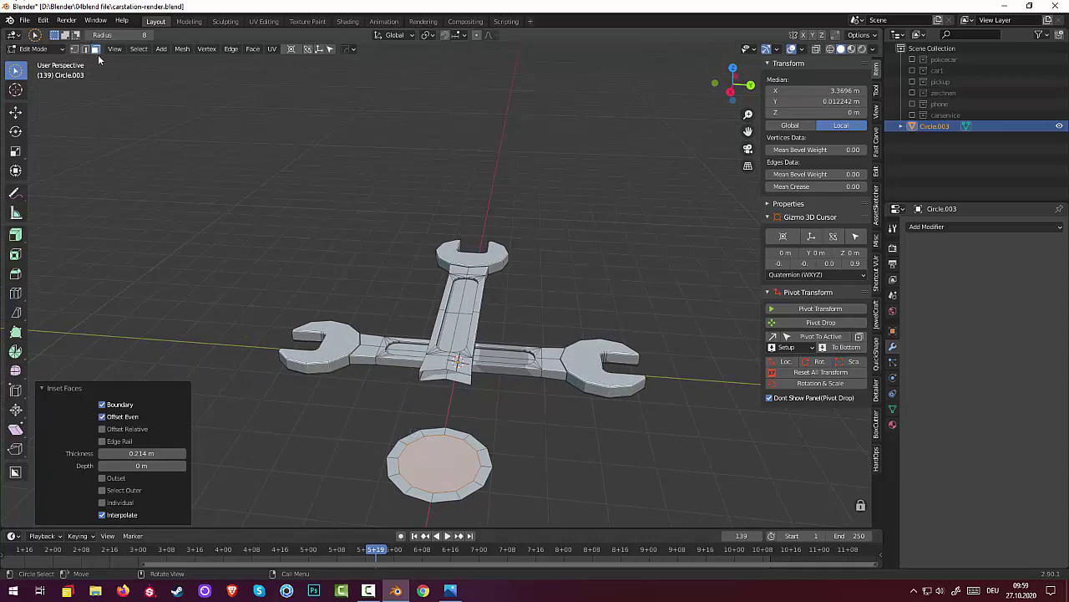
click(31, 48)
click(39, 64)
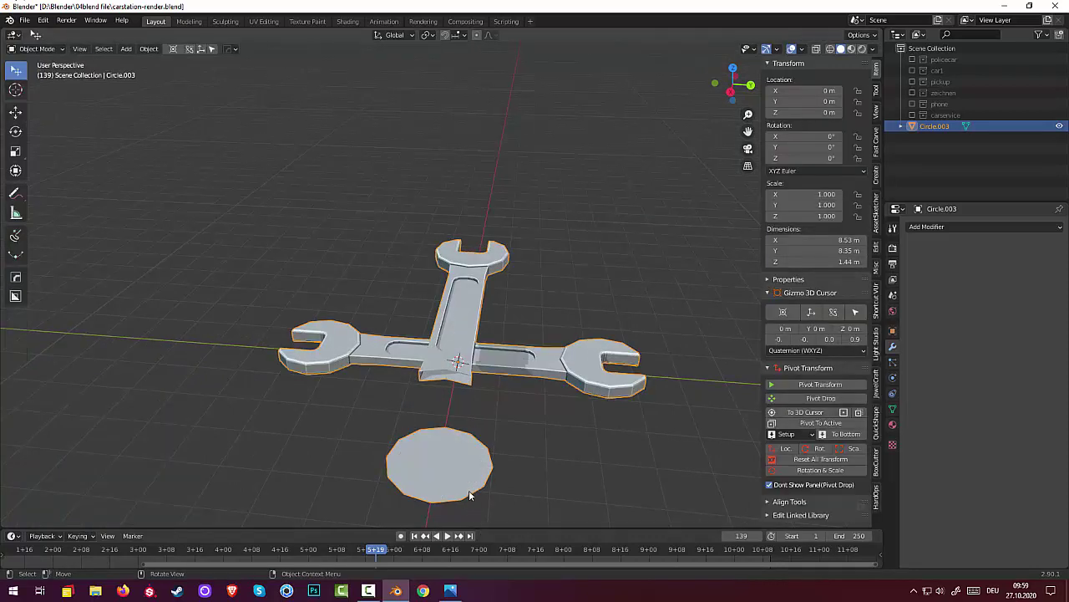
click(33, 49)
click(36, 73)
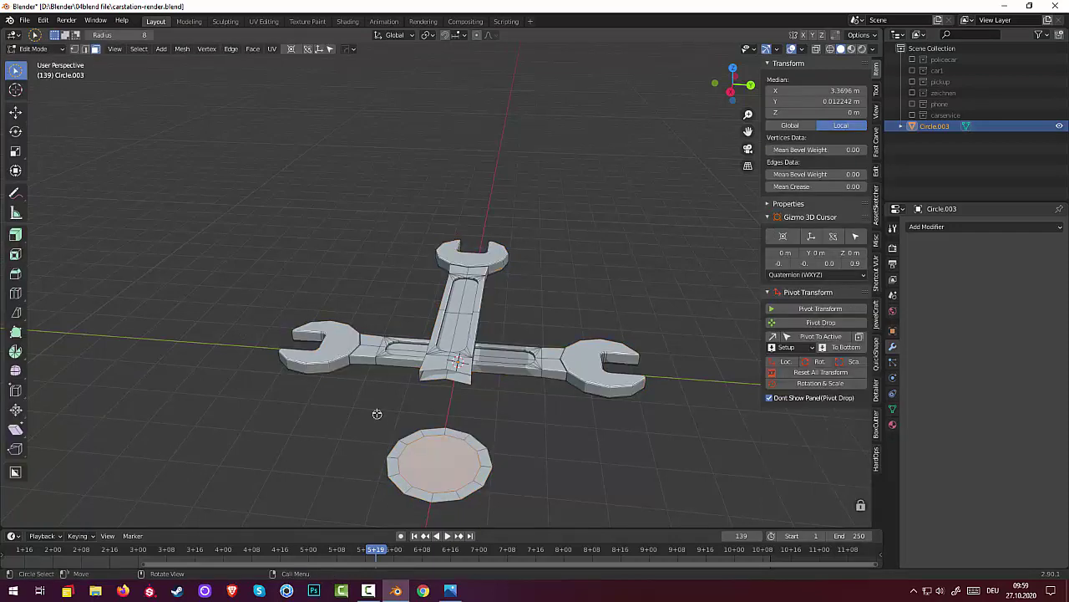
- Add the ring faces to the inner face selection with circle selection and separate the whole disc into its own object
key(c)
mouse_move(393, 443)
mouse_down()
mouse_move(478, 442)
mouse_move(499, 468)
mouse_move(480, 490)
mouse_move(507, 447)
mouse_move(450, 504)
mouse_move(441, 487)
mouse_move(391, 471)
mouse_move(387, 490)
mouse_move(402, 458)
mouse_up()
right_click(402, 458)
key(p)
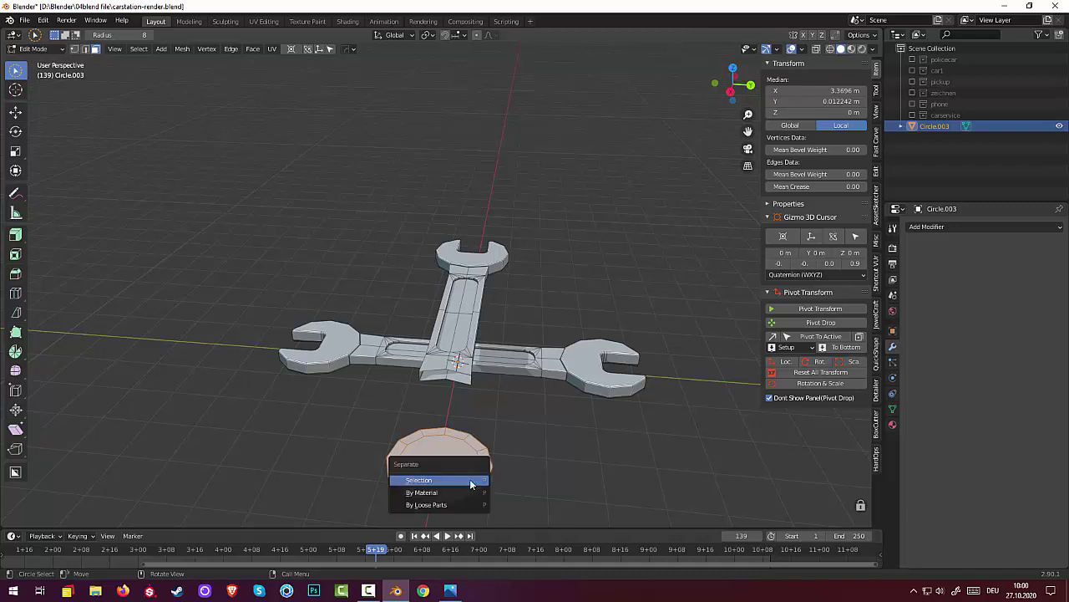
click(472, 481)
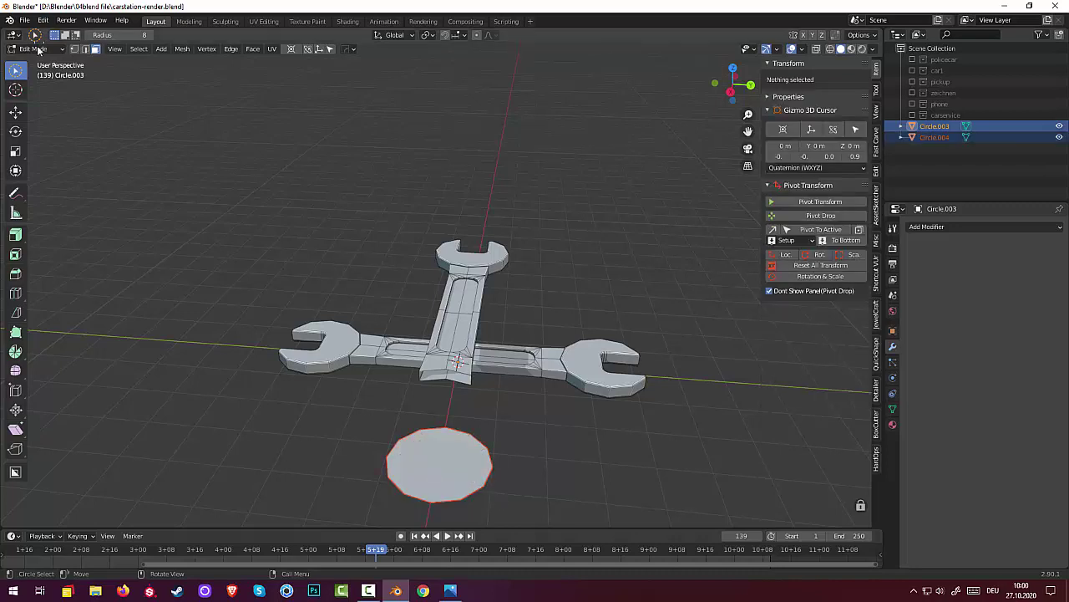
- Switch to Object Mode and select the separated disc
click(15, 71)
click(26, 51)
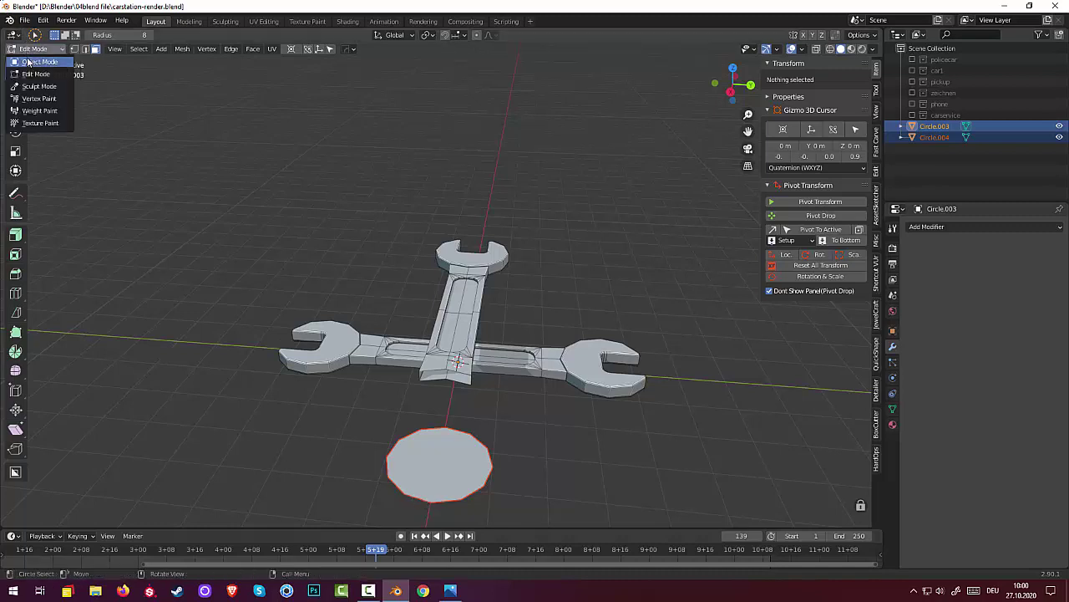
click(31, 62)
click(448, 485)
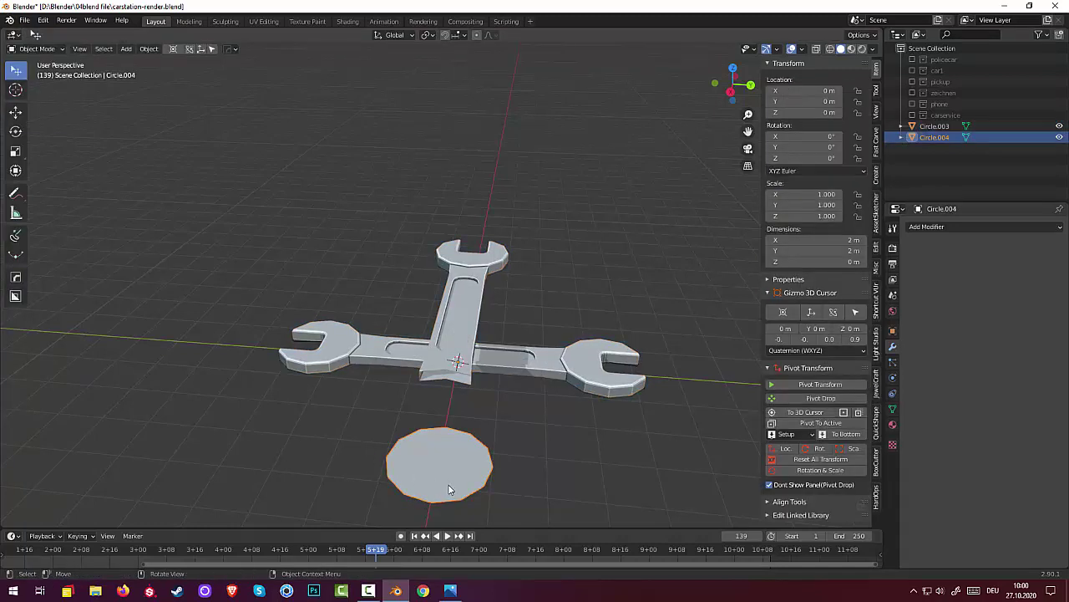
- In Edit Mode, select the separated disc's inner face and outer ring faces and extrude them upward by about 0.29 m
key(Tab)
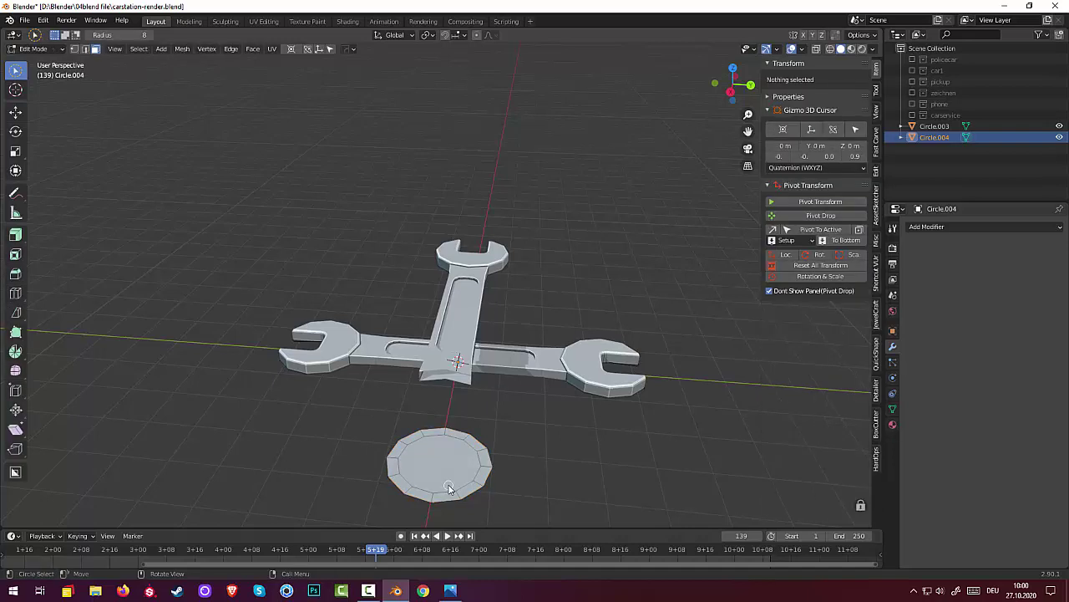
middle_drag(485, 485, 495, 482)
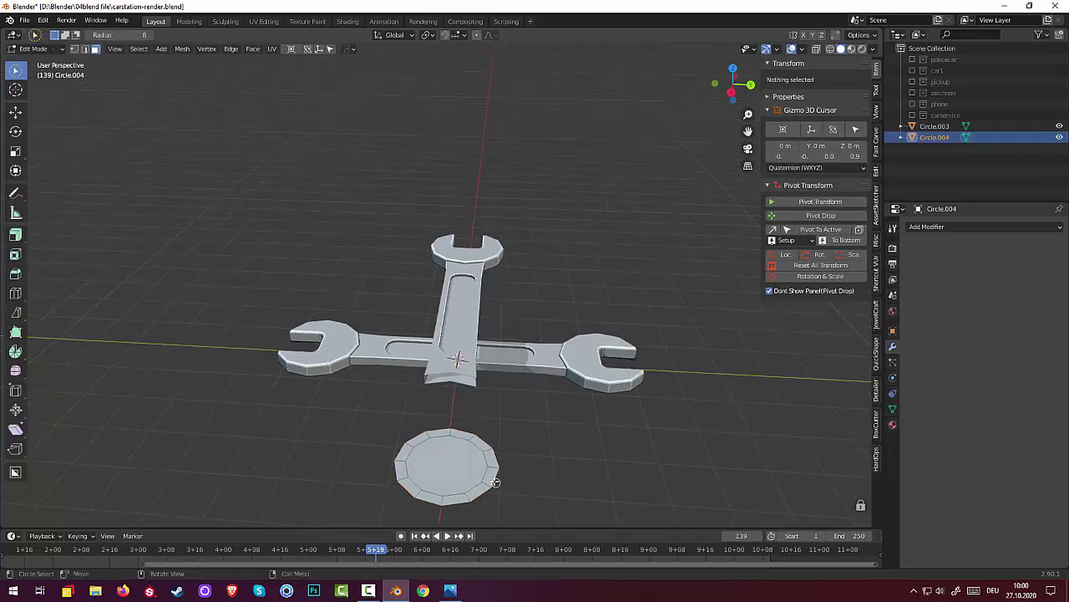
click(468, 466)
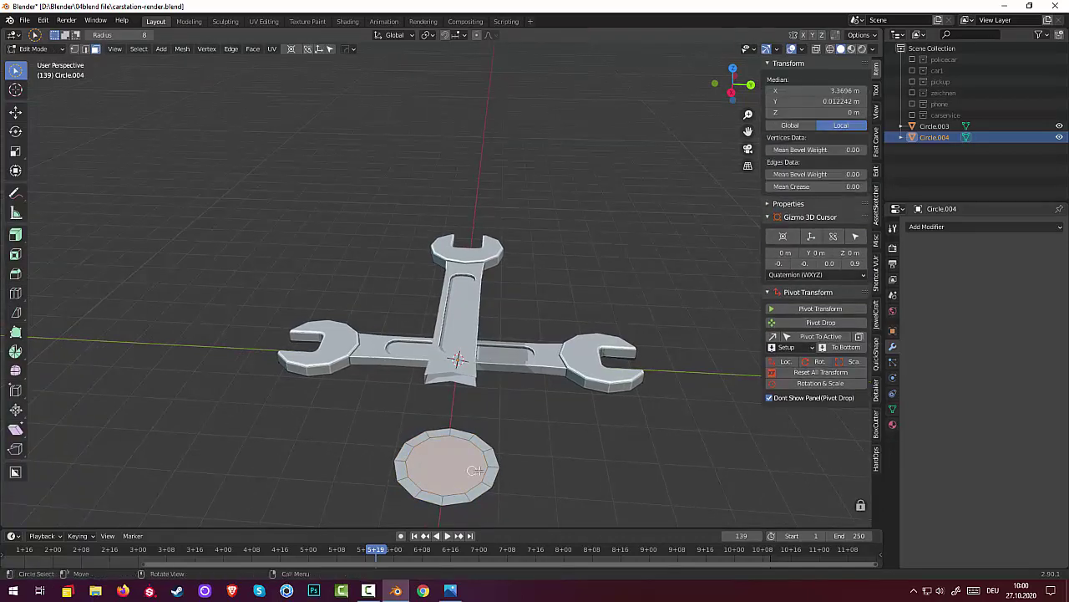
shift+click(490, 469)
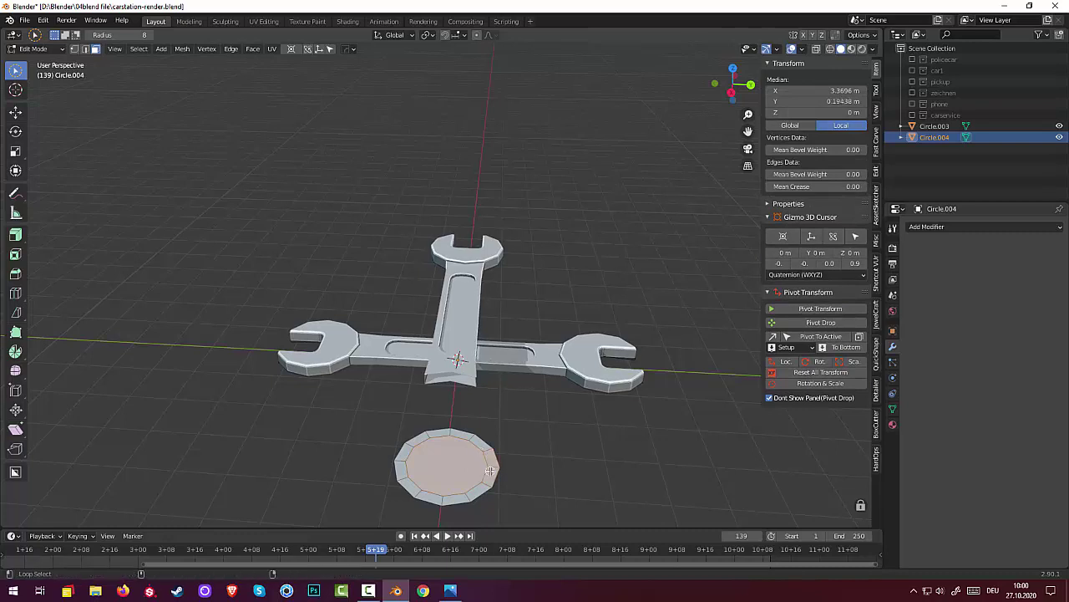
alt+shift+click(484, 485)
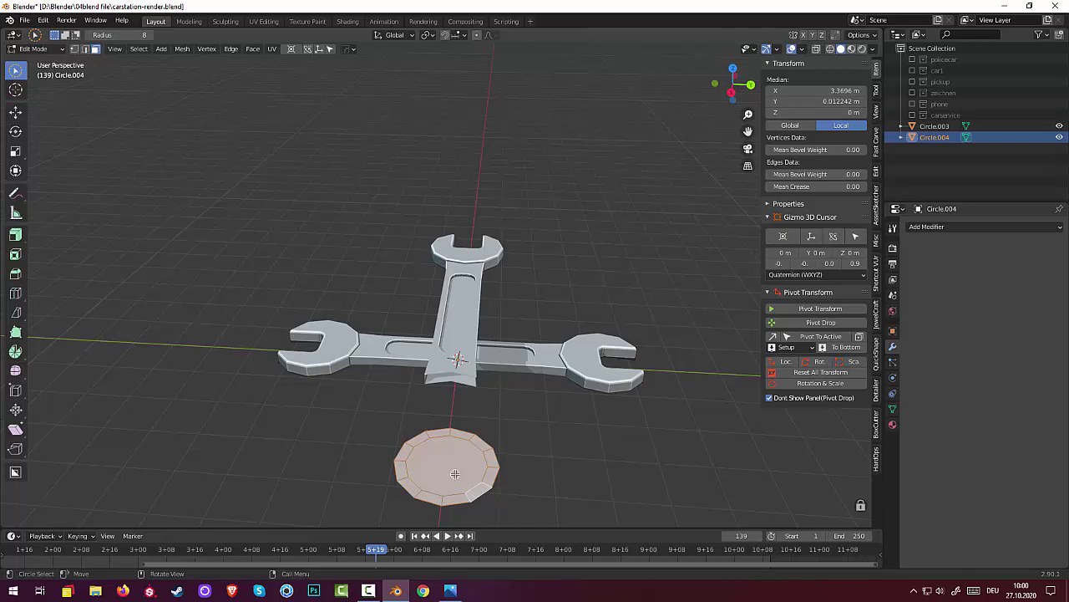
key(e)
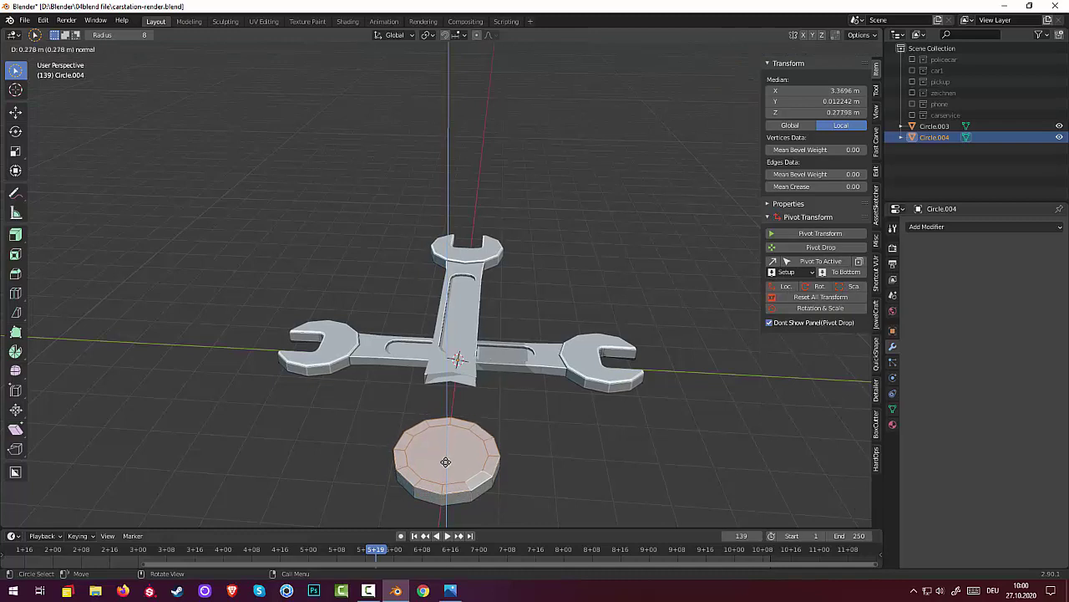
click(447, 462)
- Select the disc's inner faces on both sides and bridge their edge loops to open a hole through the disc
middle_drag(535, 471, 606, 498)
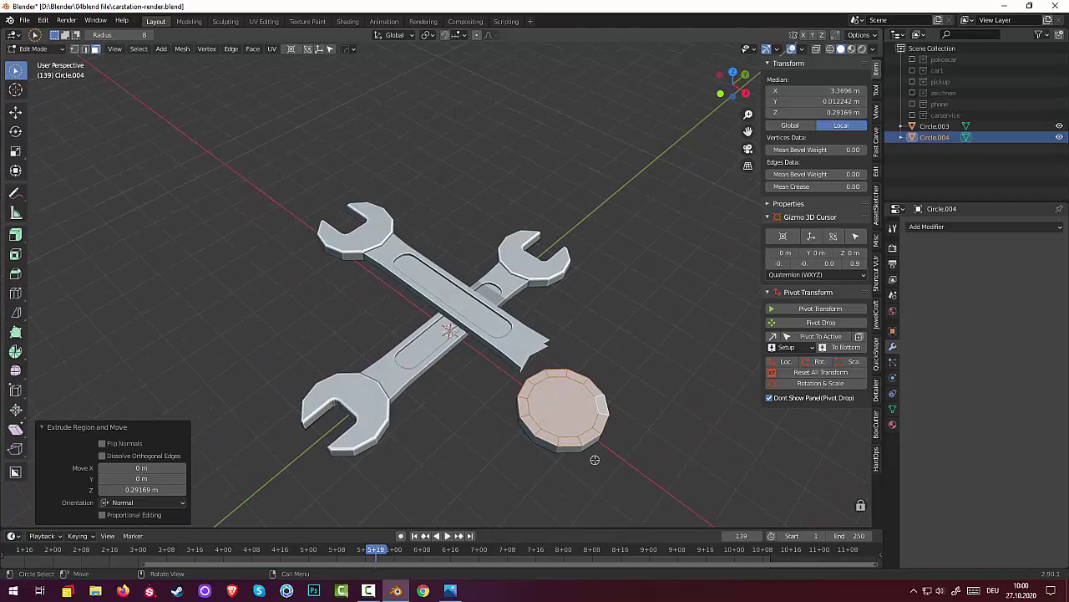
click(558, 409)
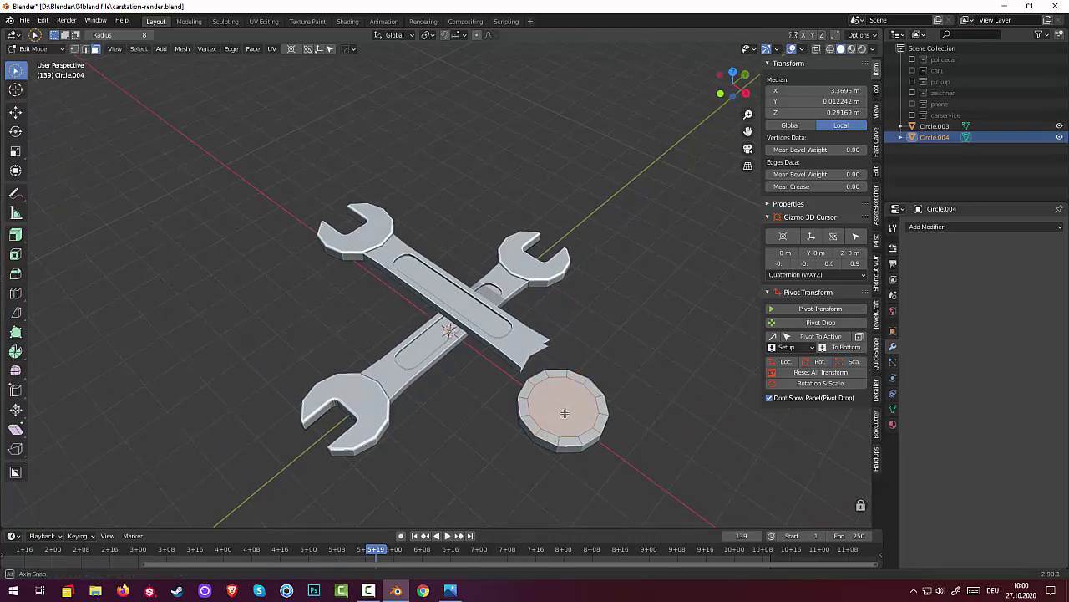
middle_drag(556, 410, 596, 409)
click(581, 279)
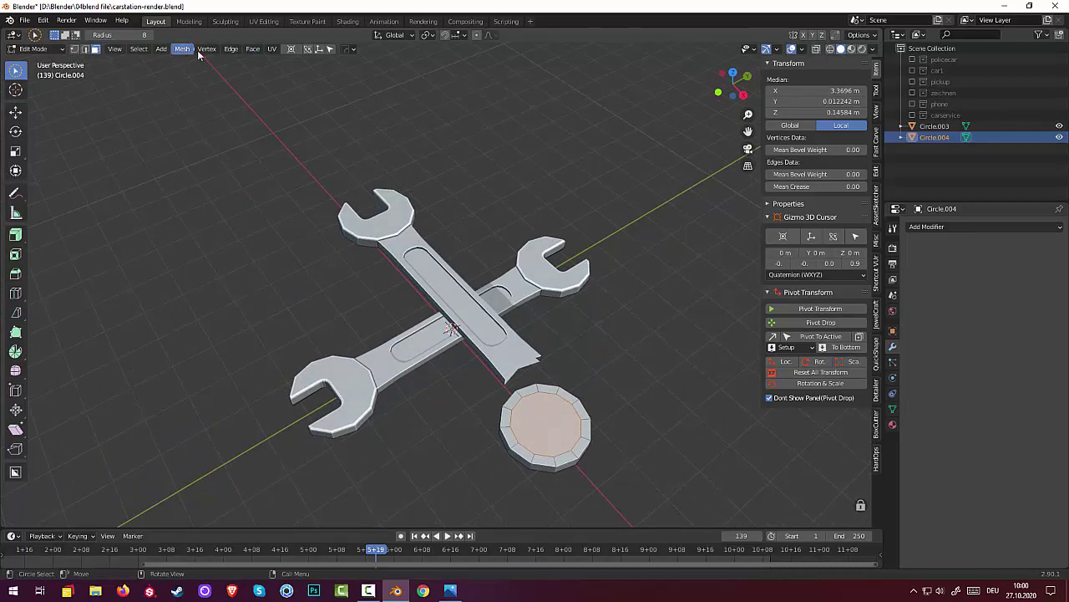
click(231, 48)
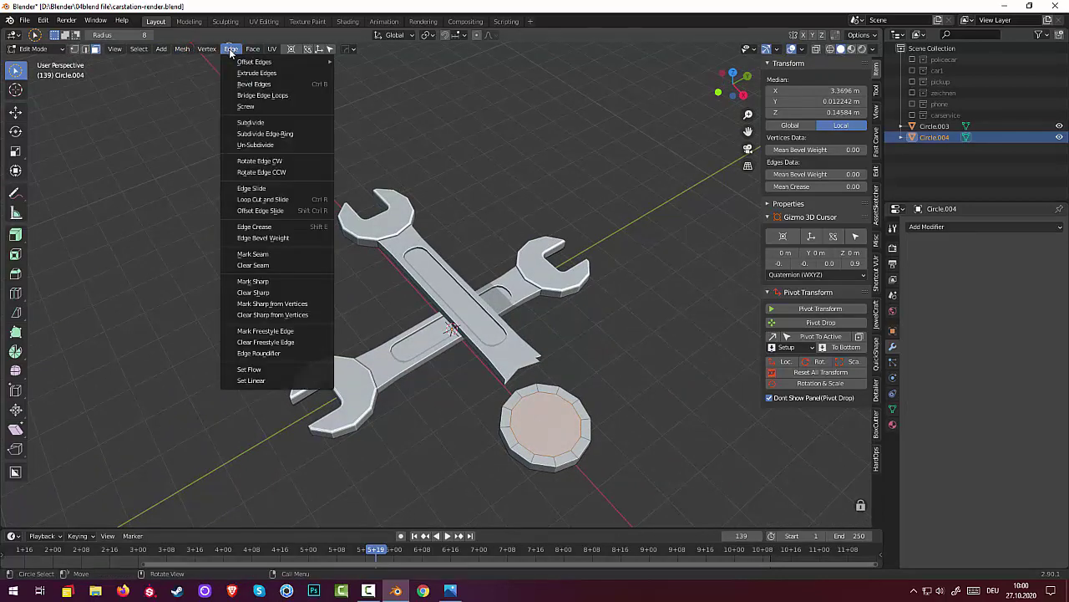
click(269, 100)
middle_drag(606, 484, 551, 432)
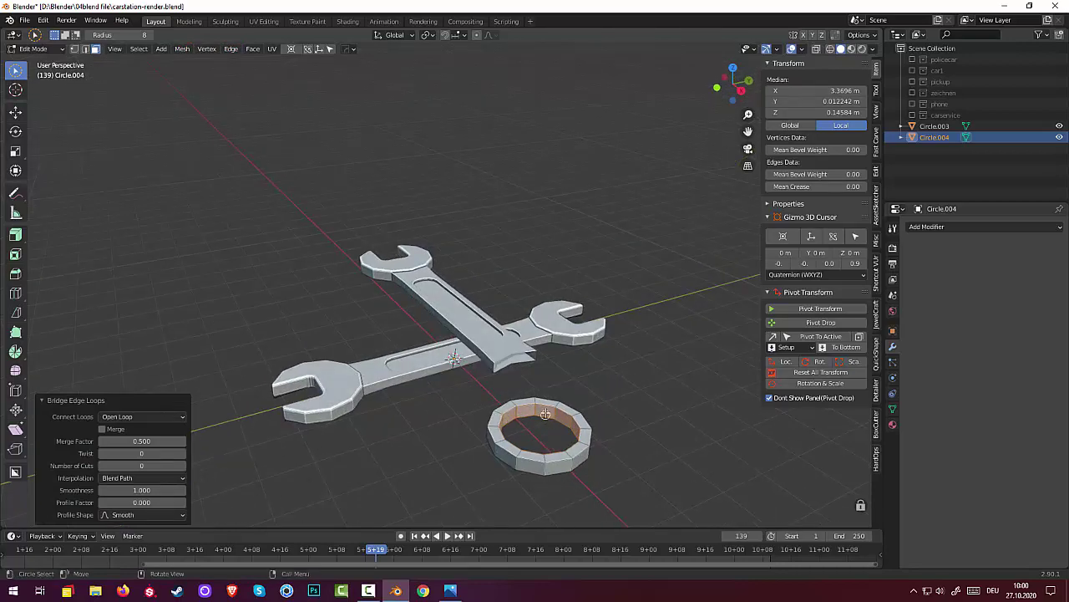
- Select all inner wall faces around the ring's hole with circle selection
mouse_move(545, 414)
mouse_down()
mouse_move(512, 418)
mouse_move(524, 411)
mouse_up()
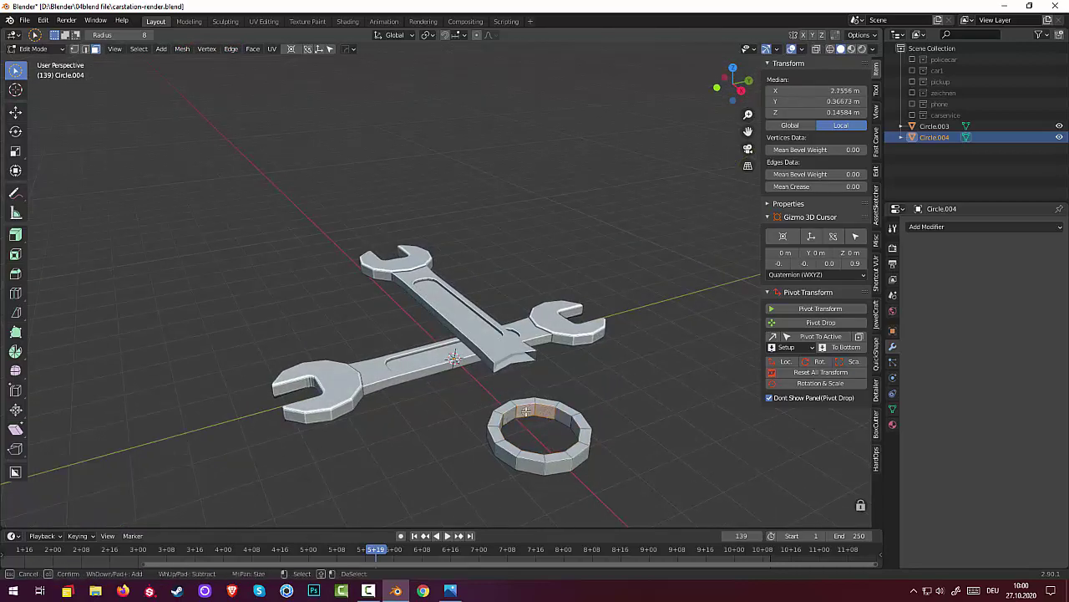
right_click(525, 411)
middle_drag(525, 411, 310, 399)
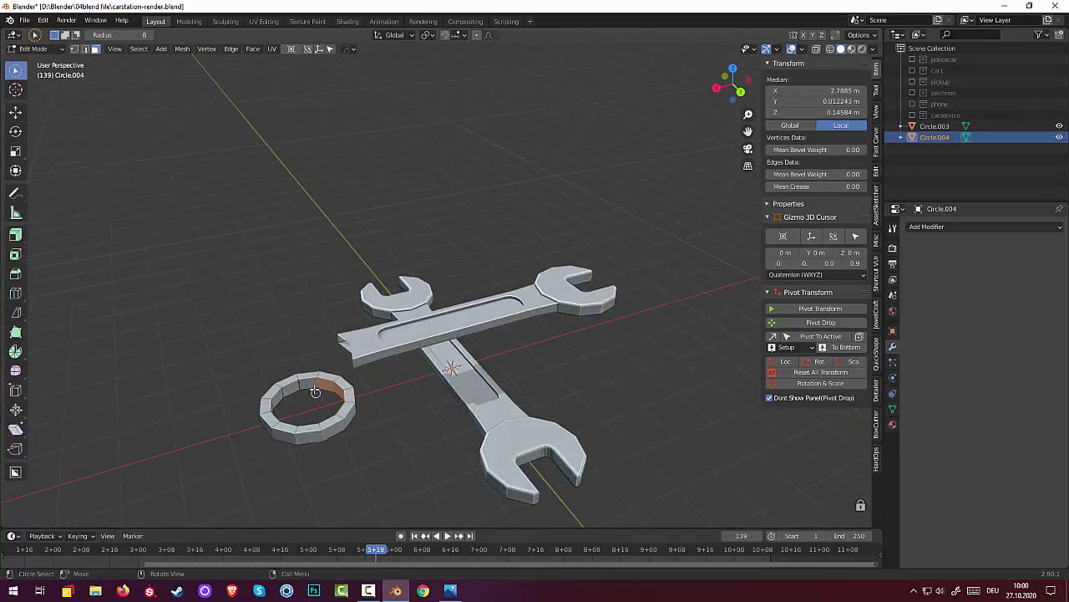
key(c)
drag(310, 385, 279, 399)
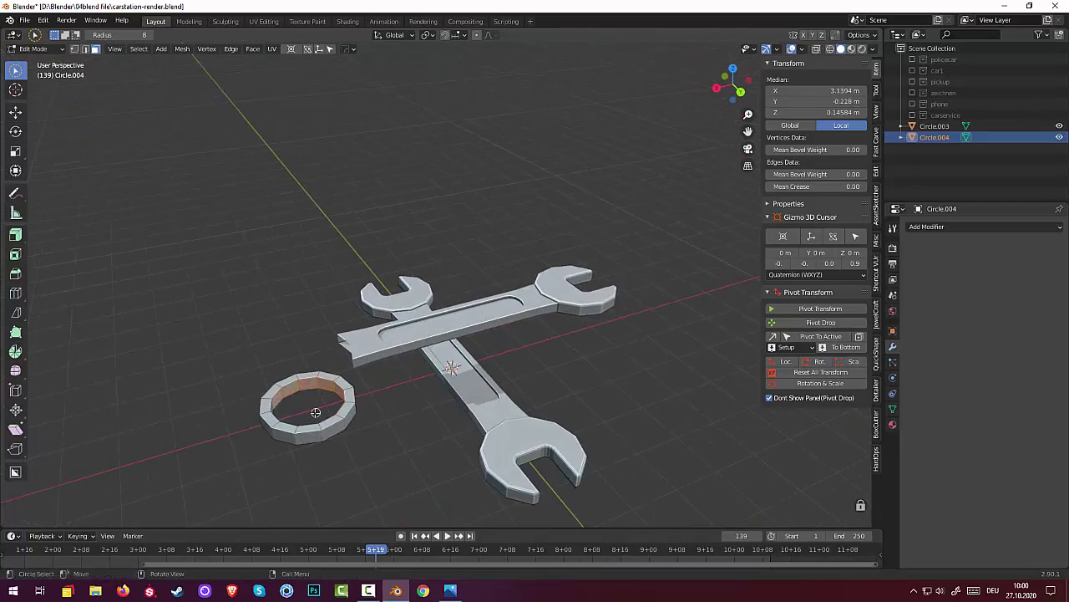
mouse_move(279, 399)
middle_down()
mouse_move(266, 442)
mouse_move(285, 337)
mouse_move(428, 422)
mouse_move(506, 376)
mouse_move(551, 359)
mouse_move(573, 365)
mouse_move(591, 301)
middle_up()
click(592, 301)
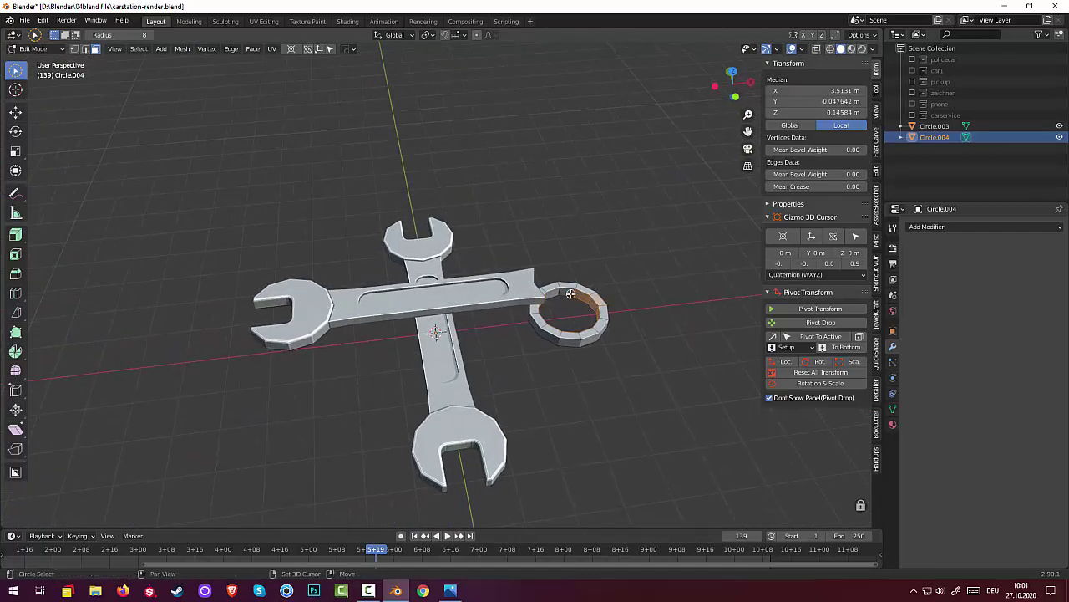
click(597, 297)
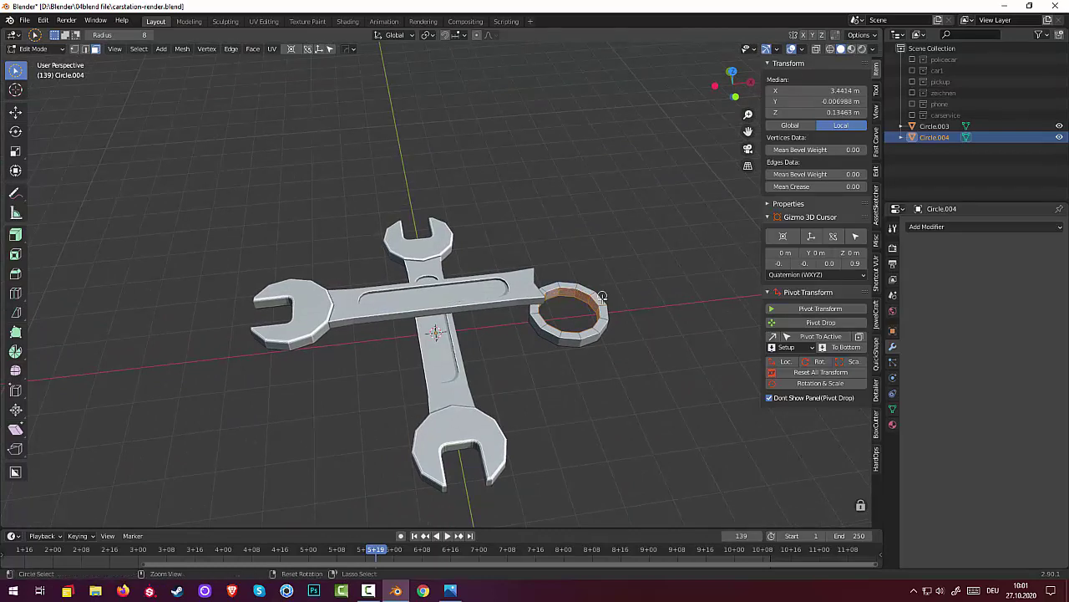
middle_drag(594, 296, 613, 200)
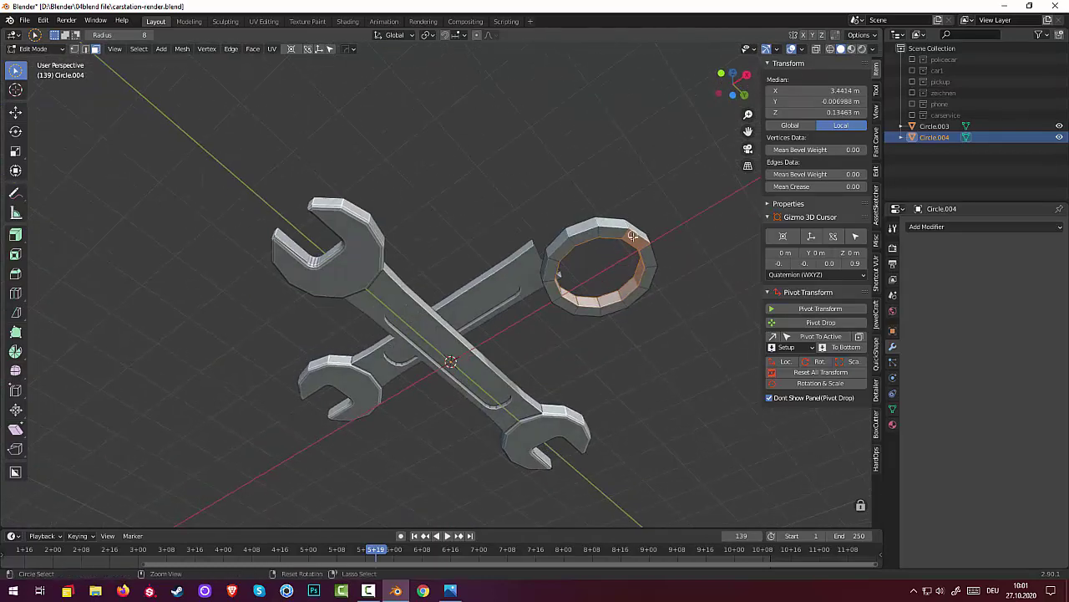
middle_drag(676, 245, 481, 445)
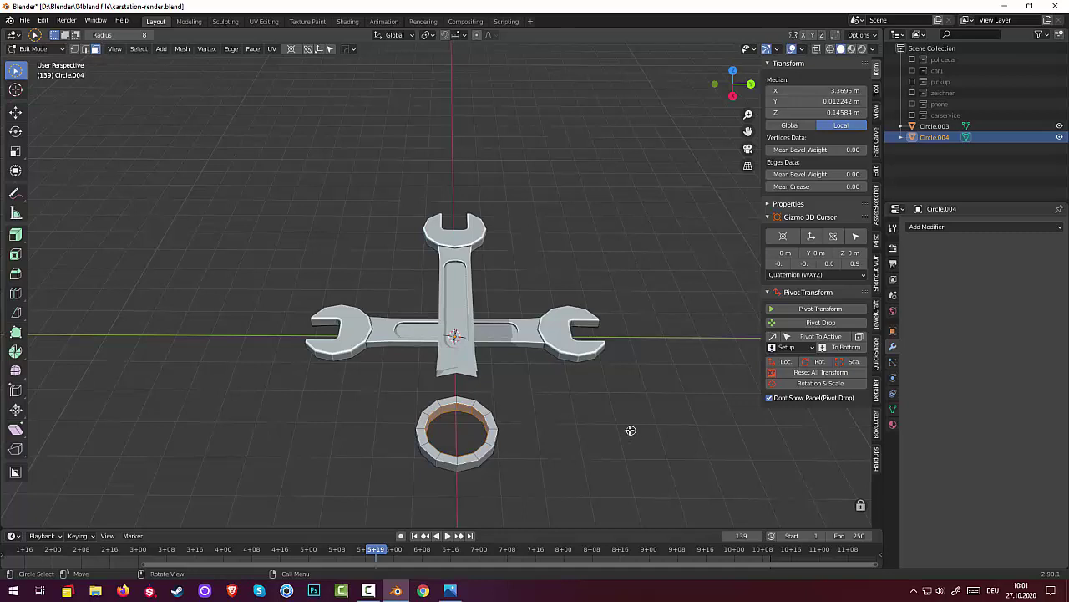
key(i)
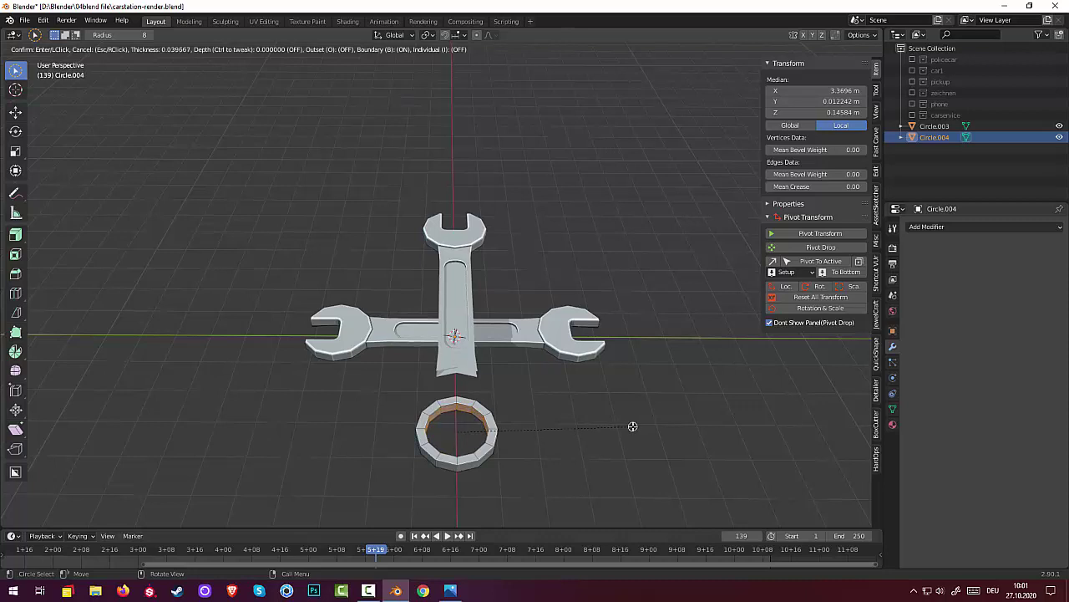
click(633, 426)
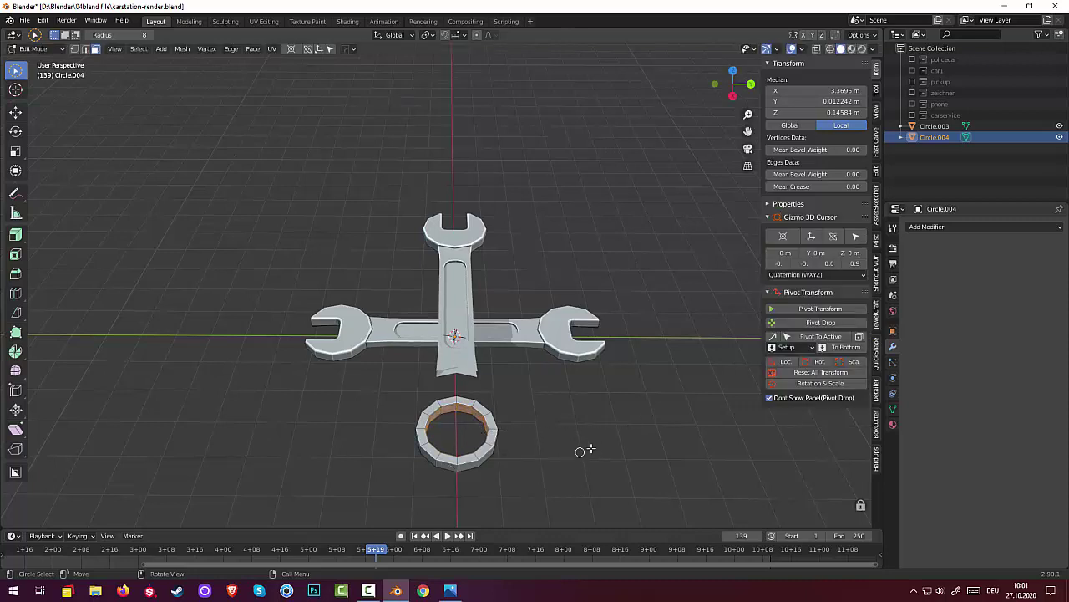
key(ctrl+z)
- Inset the ring's inner wall faces individually by about 0.07 m and scale them to about 0.8 to form inward teeth
key(i)
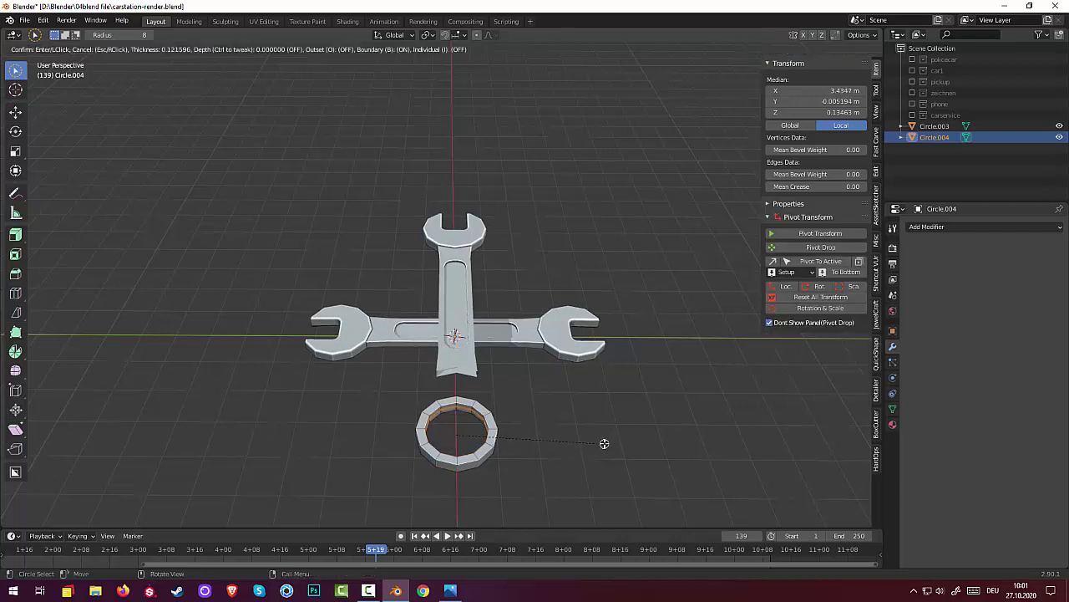
click(606, 441)
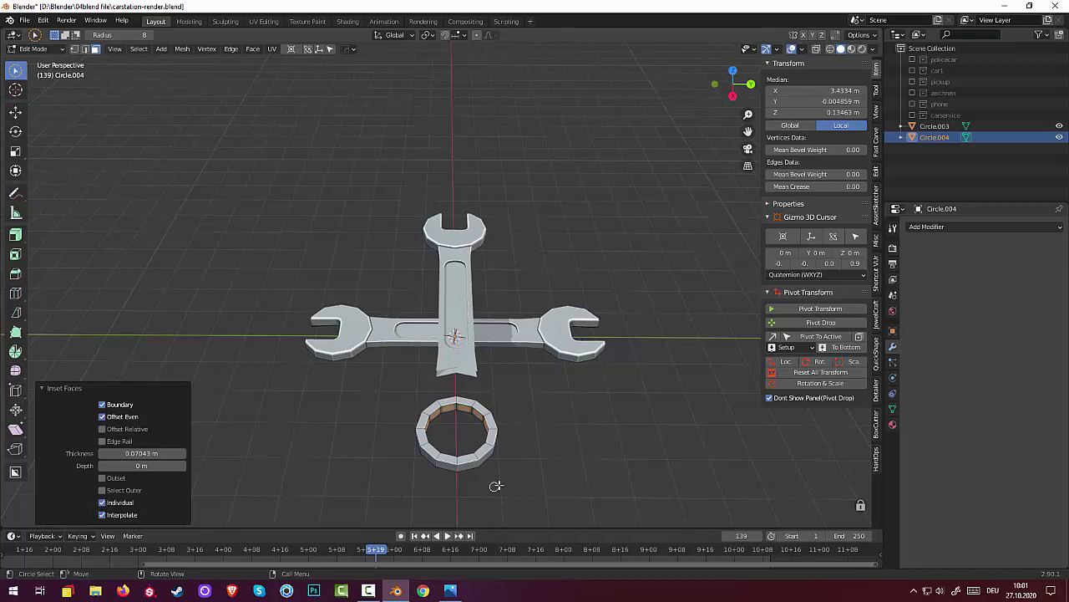
middle_drag(581, 462, 567, 489)
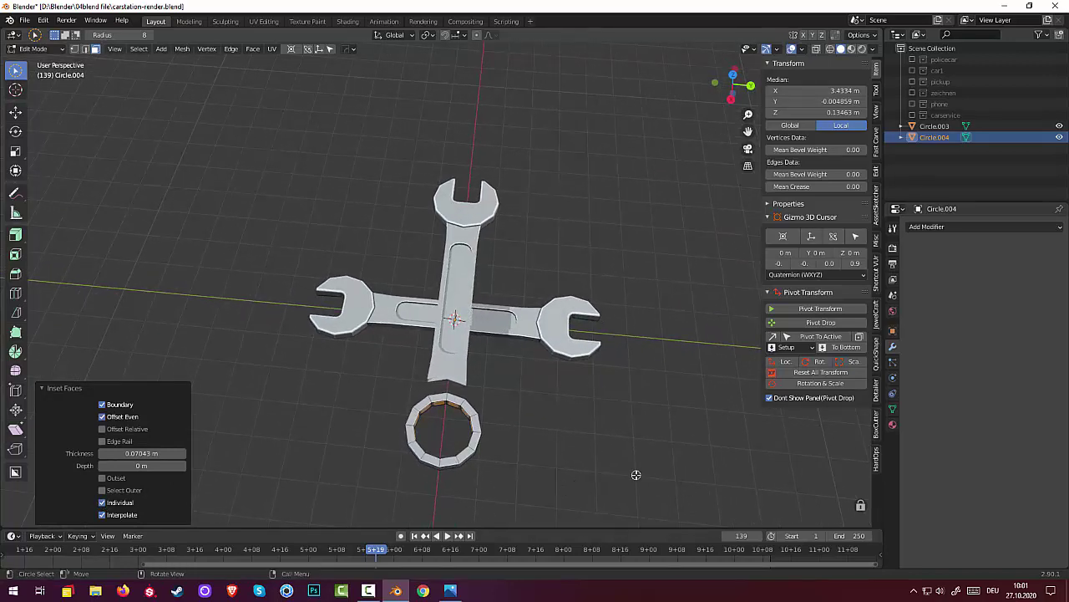
key(s)
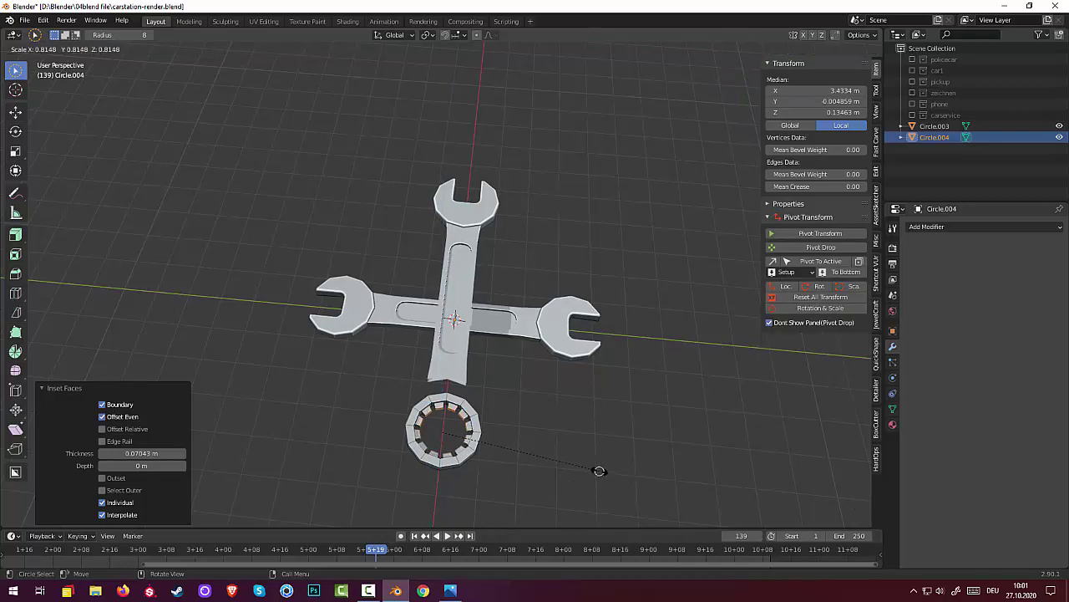
click(595, 472)
middle_drag(597, 470, 381, 442)
click(409, 475)
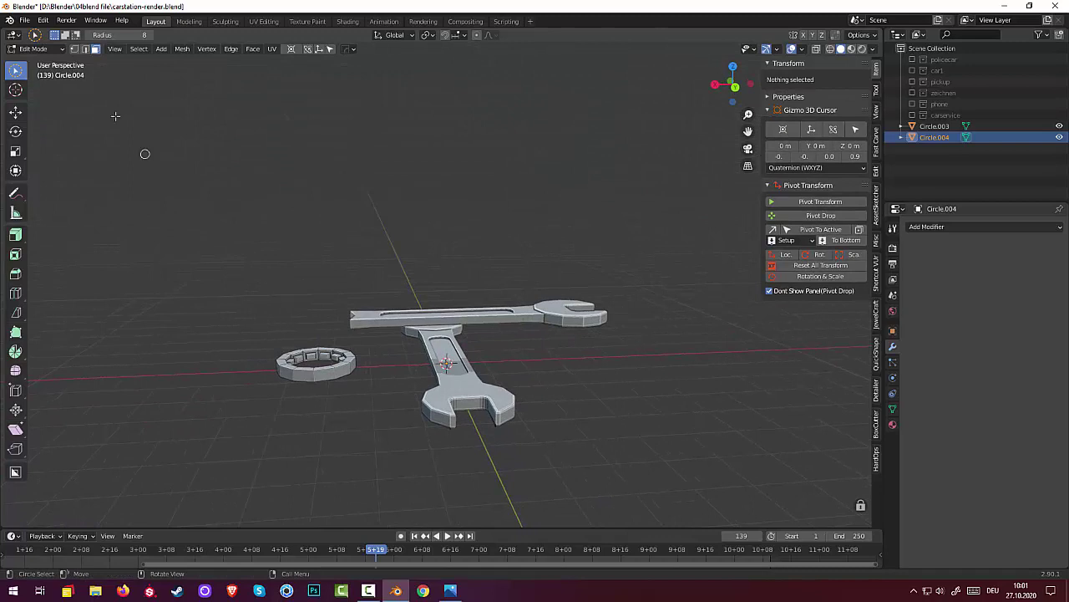
- In Object Mode and front view, raise the ring about 1.117 m along Z to the height of the upper wrench's shaft
middle_drag(359, 191, 498, 224)
key(KP_3)
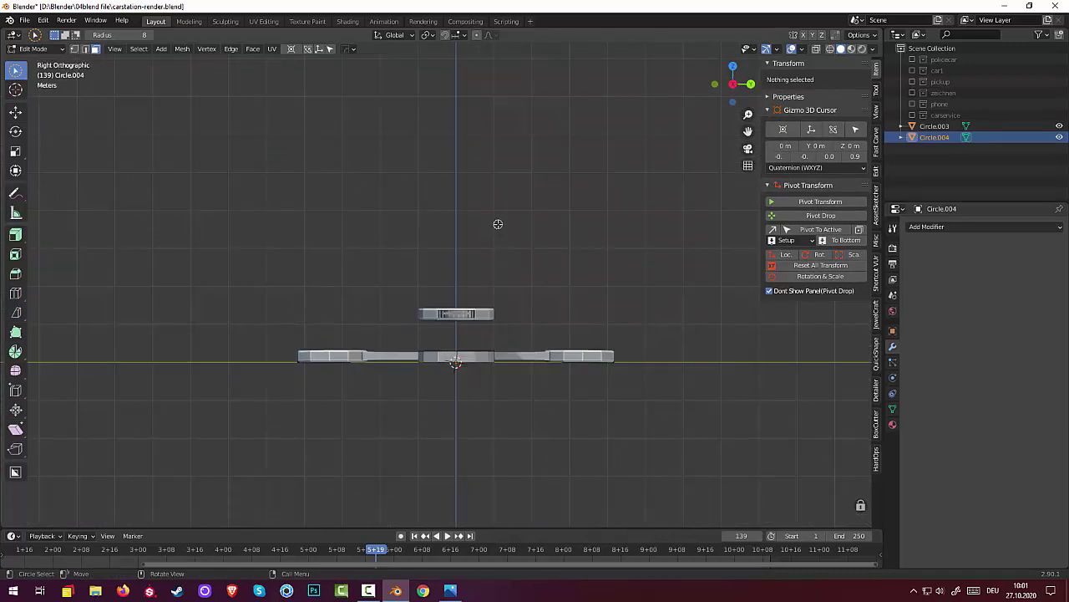
key(KP_1)
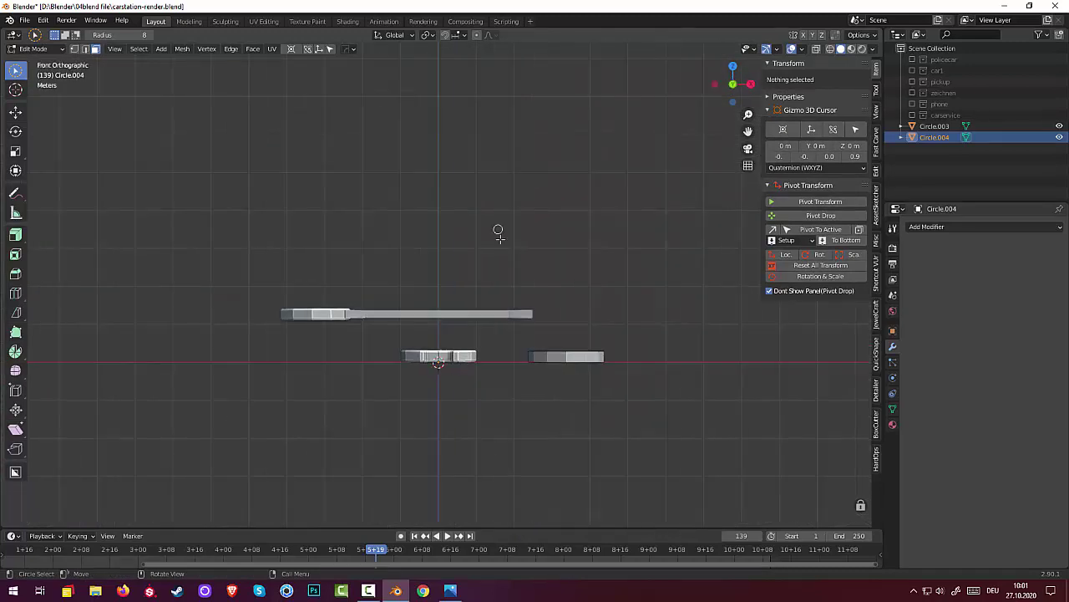
click(34, 49)
click(36, 60)
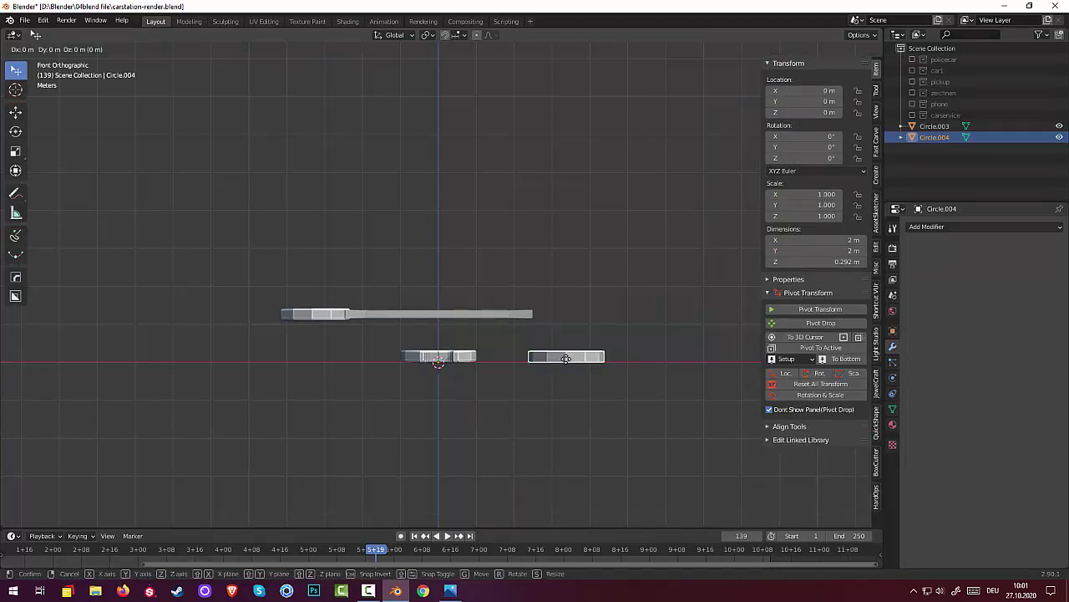
key(g)
key(z)
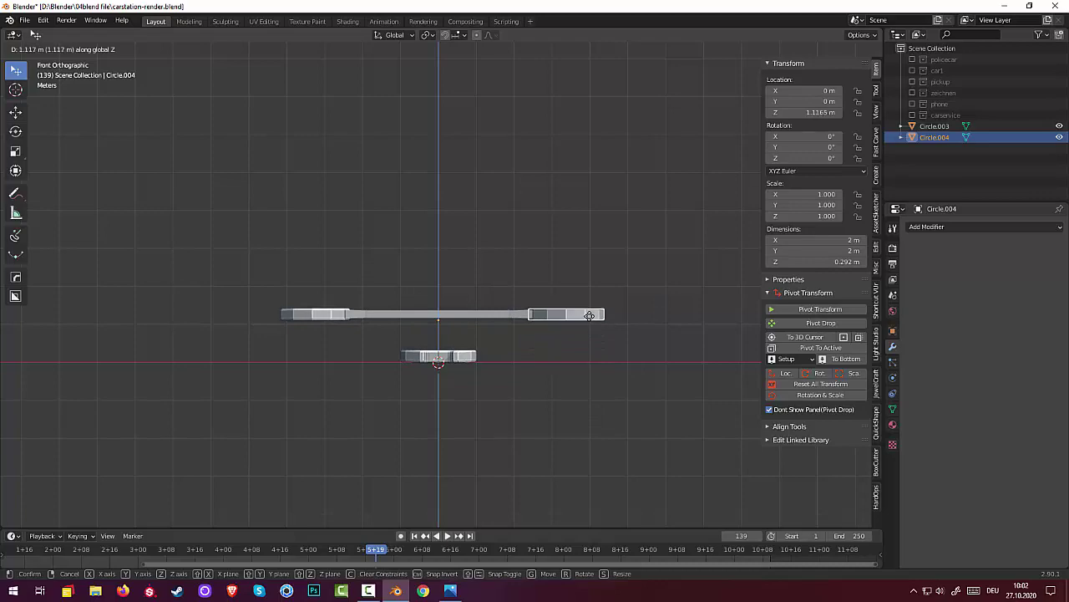
click(590, 316)
click(549, 357)
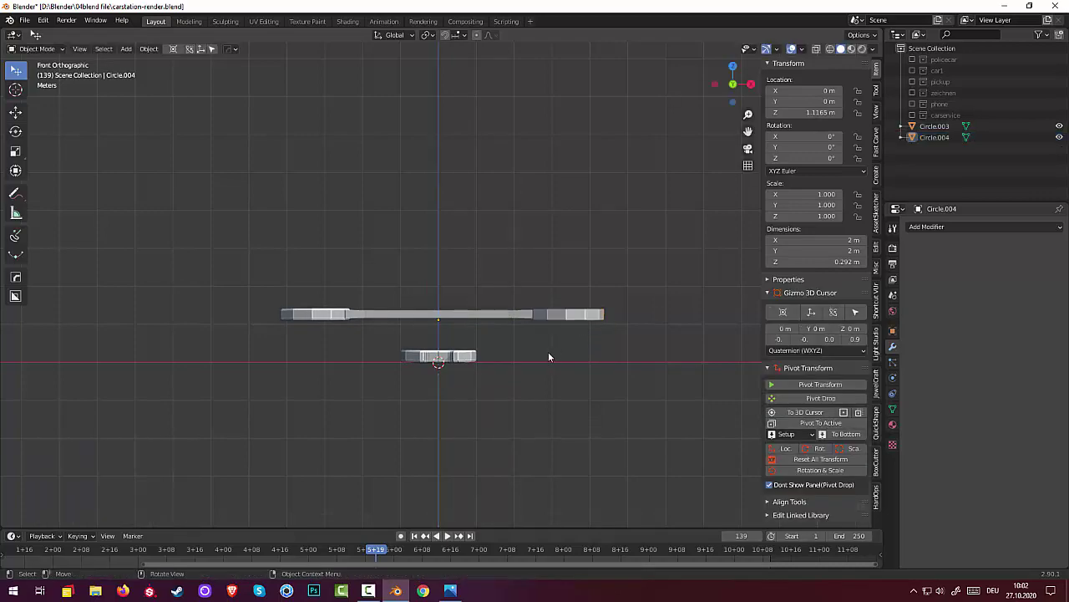
- Thicken the toothed ring head by scaling it to about 1.087 along Z
middle_drag(549, 357, 632, 403)
scroll(546, 315, up, 4)
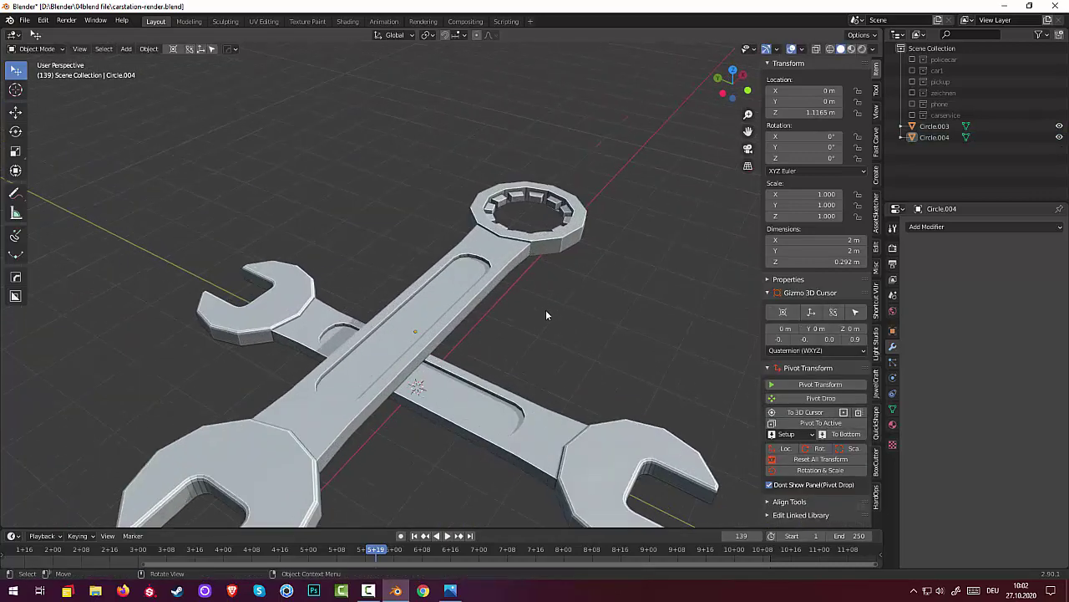
scroll(546, 315, up, 3)
middle_drag(542, 292, 636, 365)
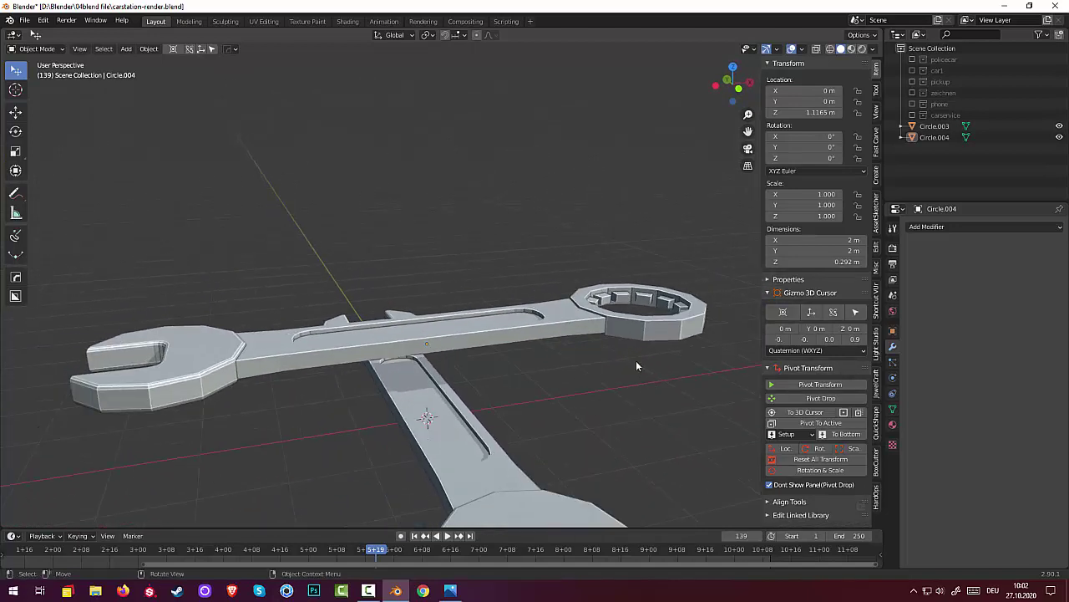
click(635, 318)
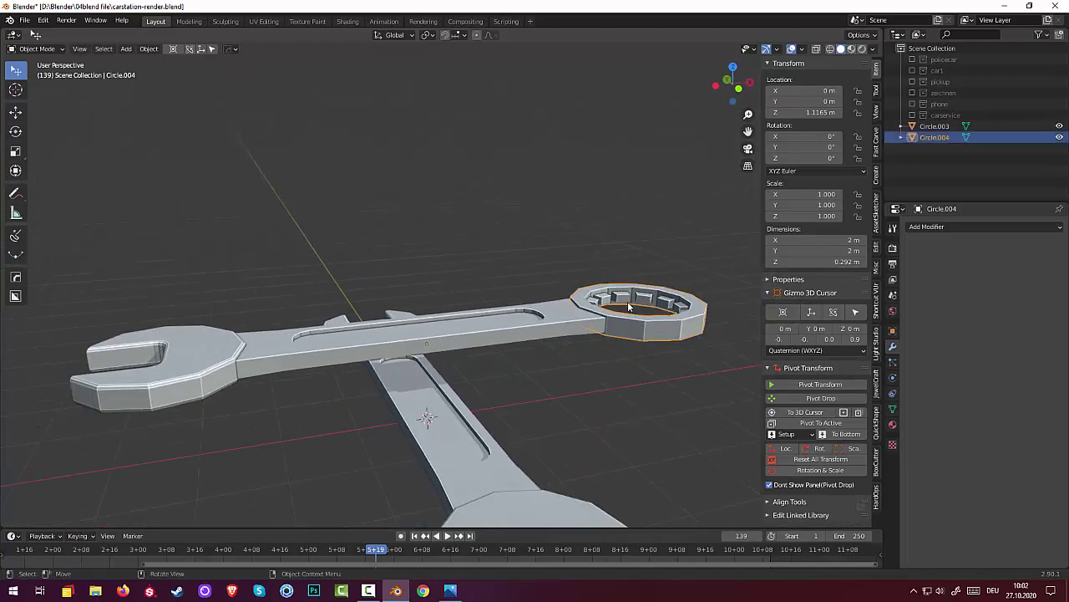
scroll(622, 305, down, 2)
middle_drag(613, 308, 599, 307)
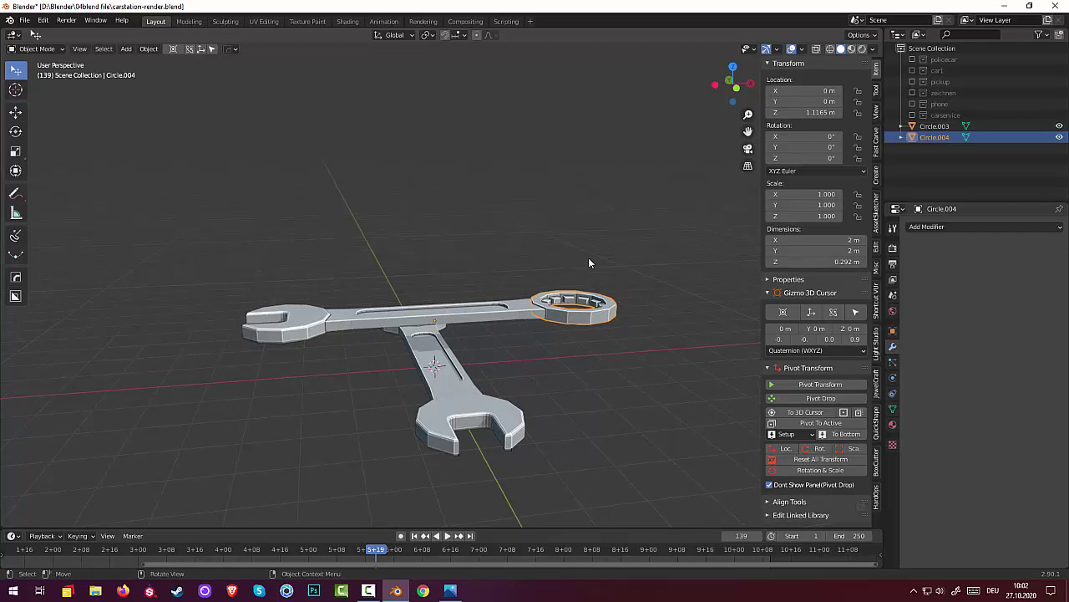
key(s)
key(z)
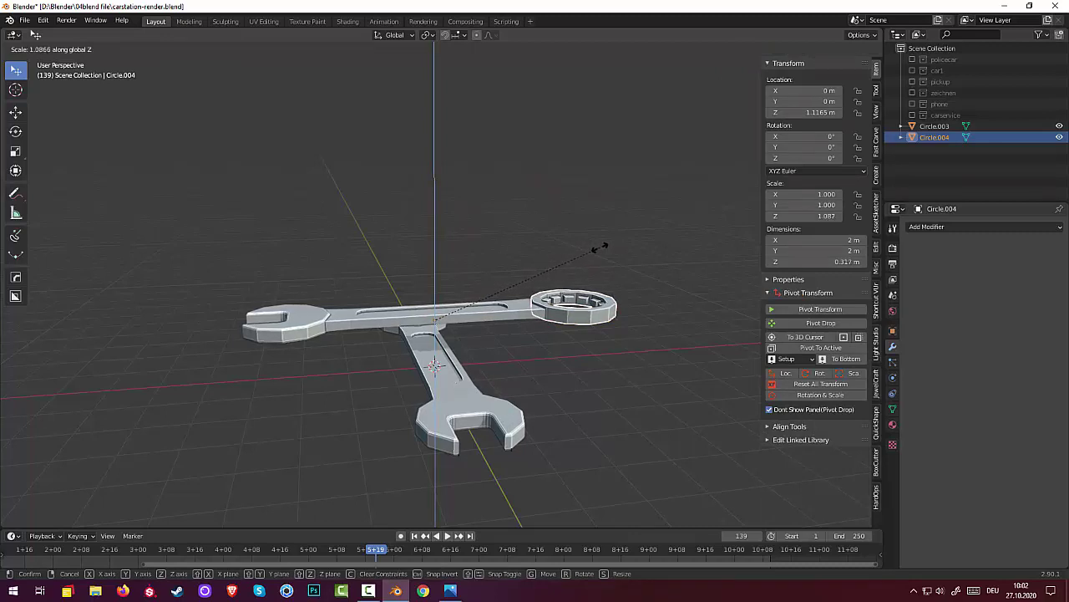
click(599, 248)
scroll(641, 397, up, 2)
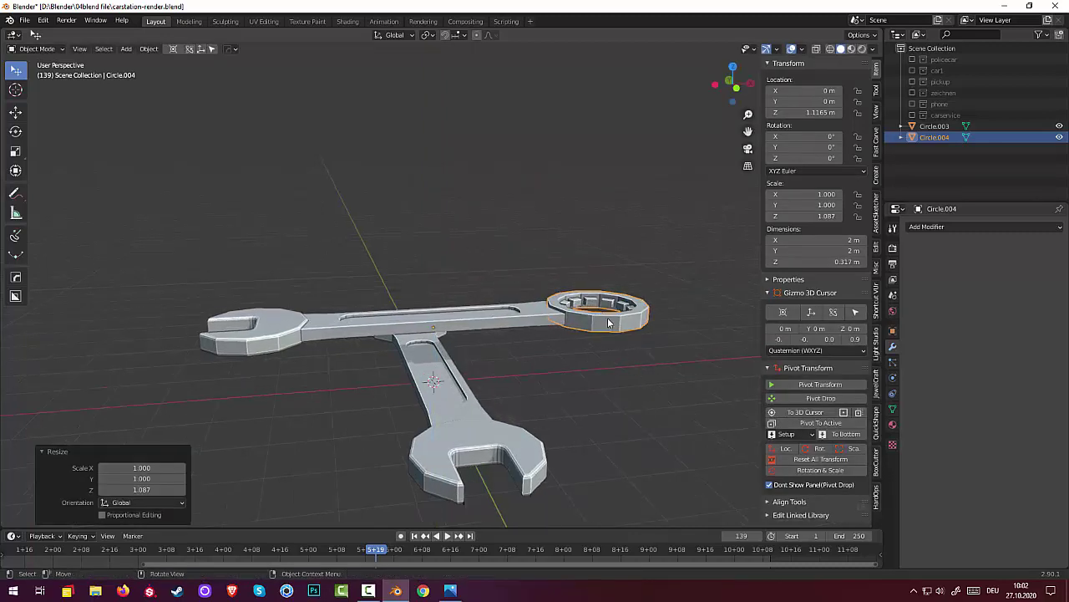
shift+click(541, 323)
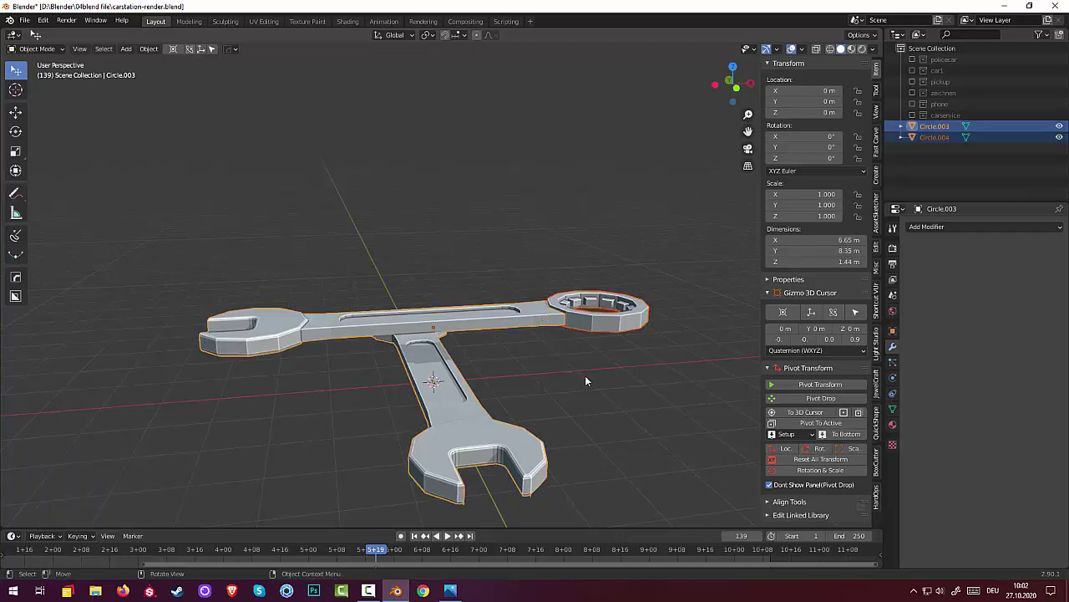
click(582, 407)
click(279, 343)
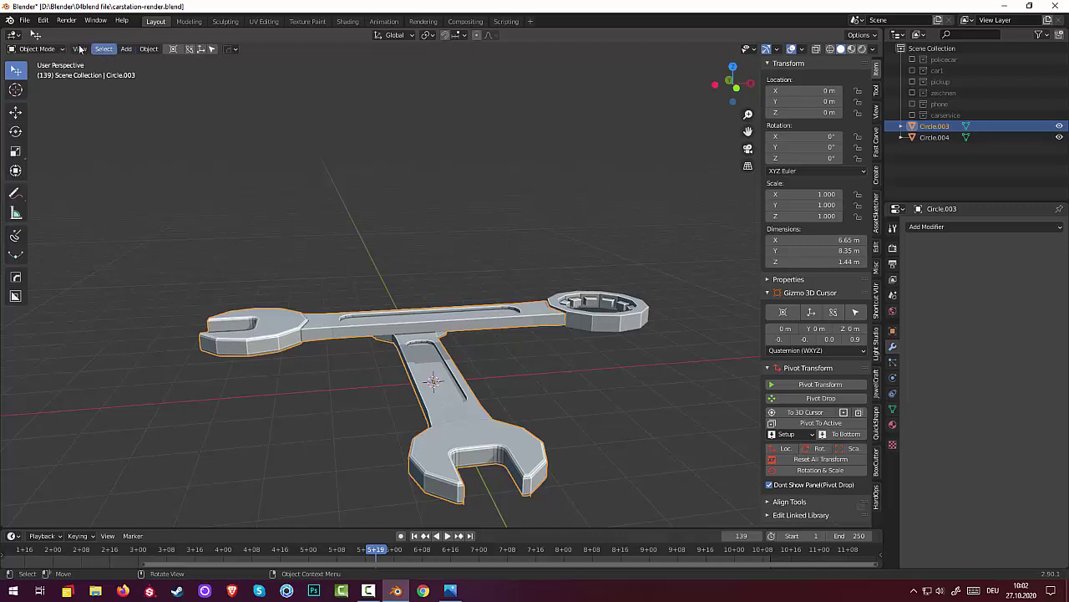
click(48, 49)
click(31, 70)
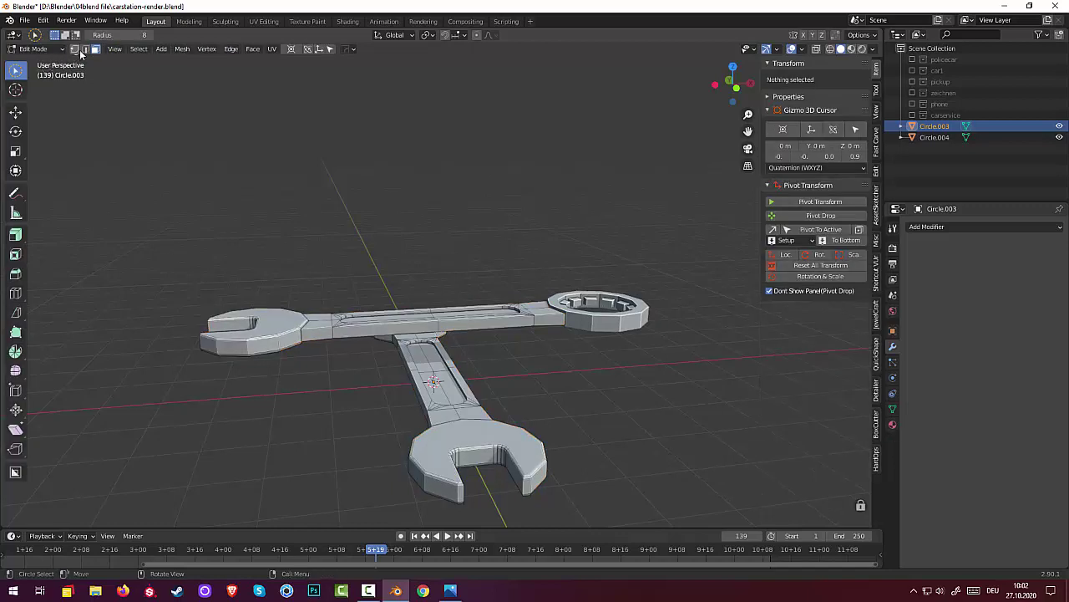
drag(266, 339, 268, 355)
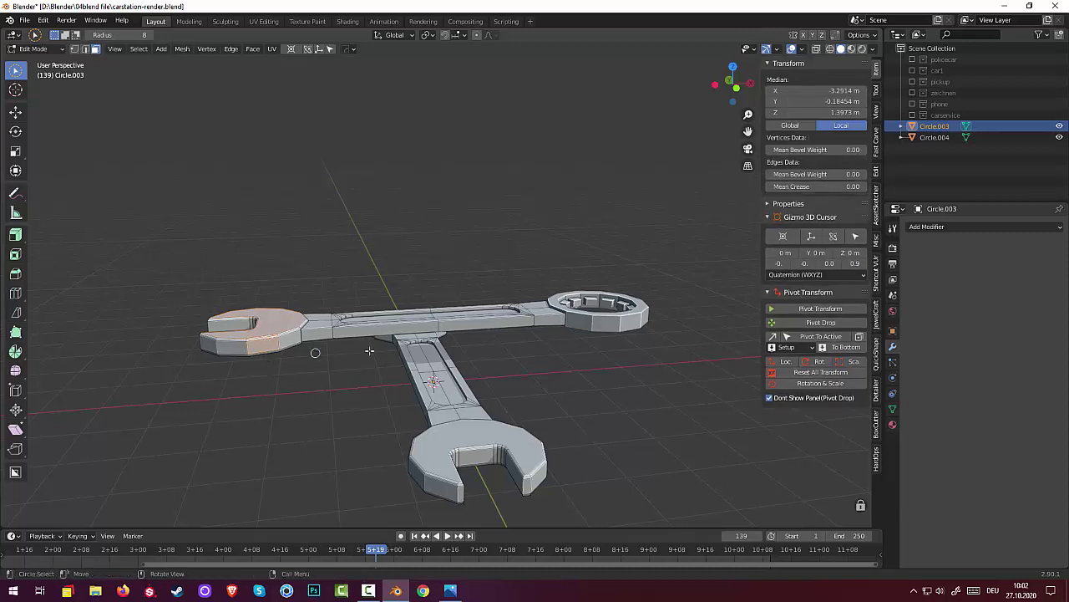
key(ctrl+KP_Add)
key(ctrl+KP_Add)
key(ctrl+KP_Add)
key(ctrl+KP_Add)
key(ctrl+KP_Add)
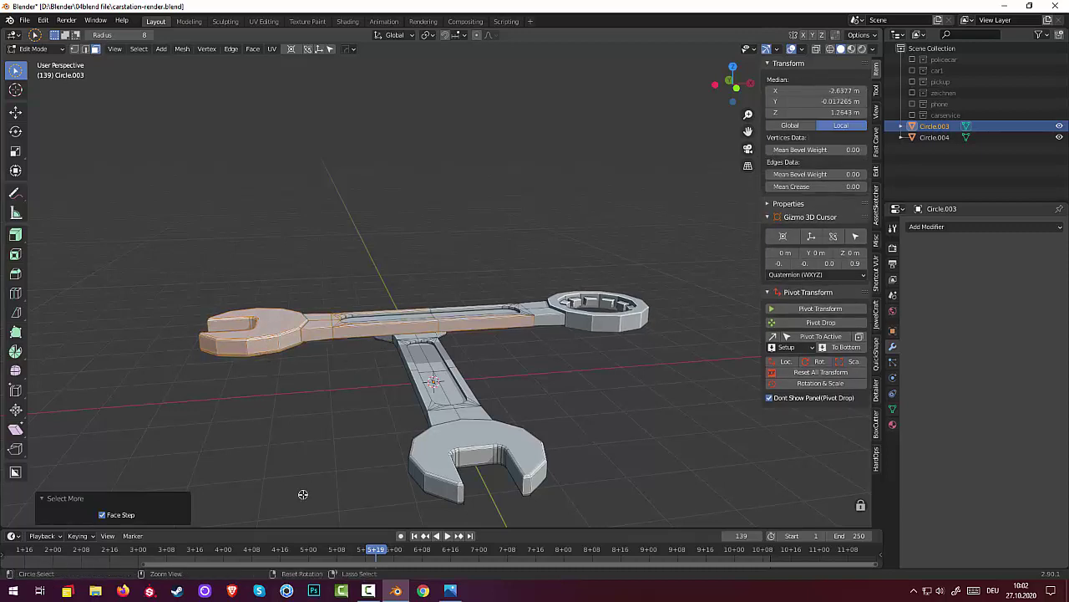
key(ctrl+KP_Add)
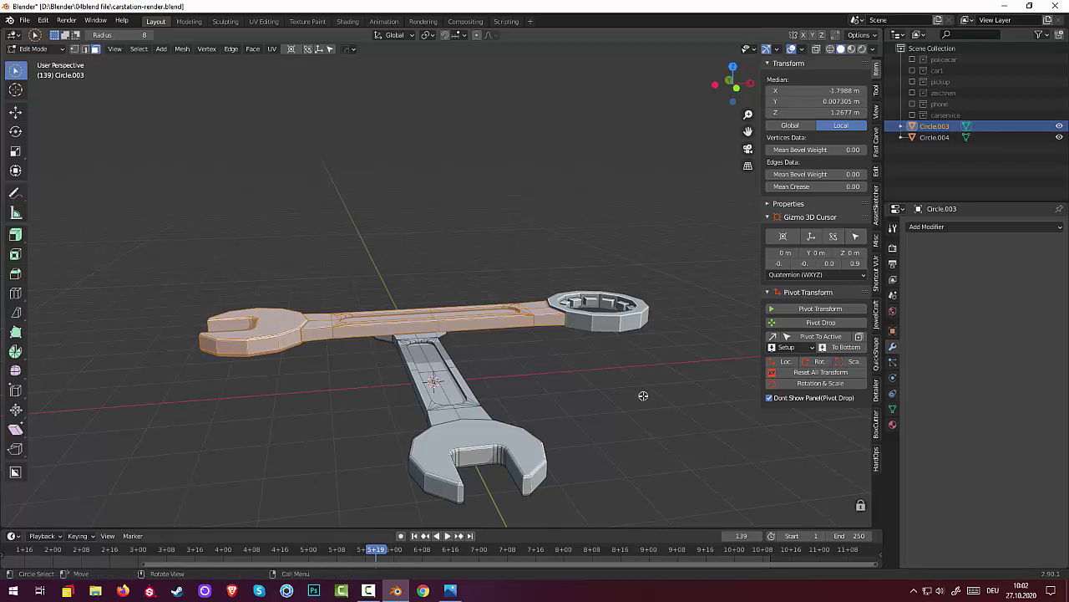
middle_drag(644, 402, 636, 477)
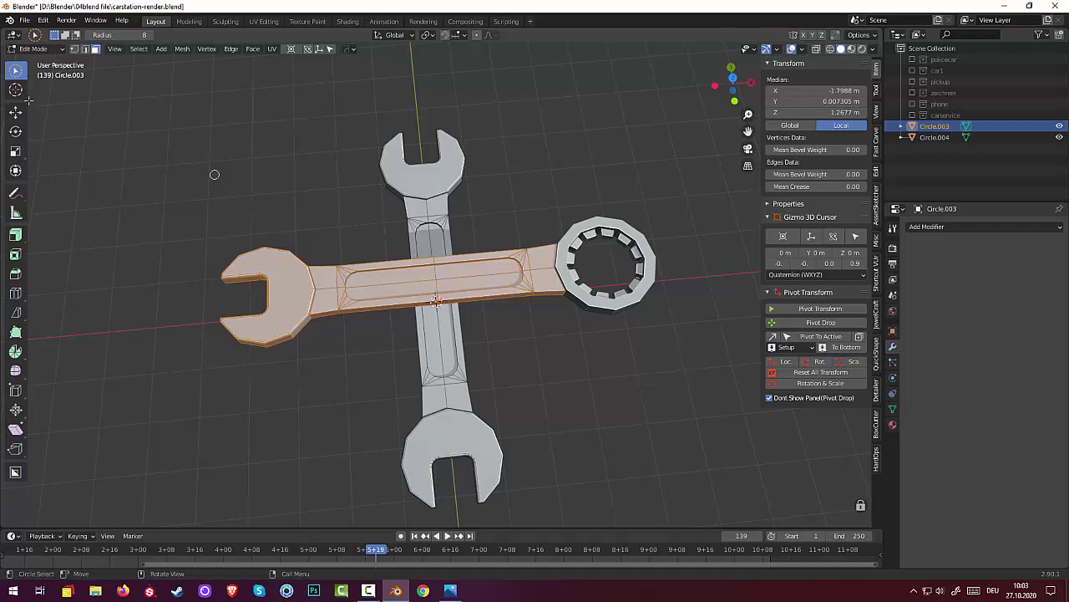
click(34, 49)
click(34, 63)
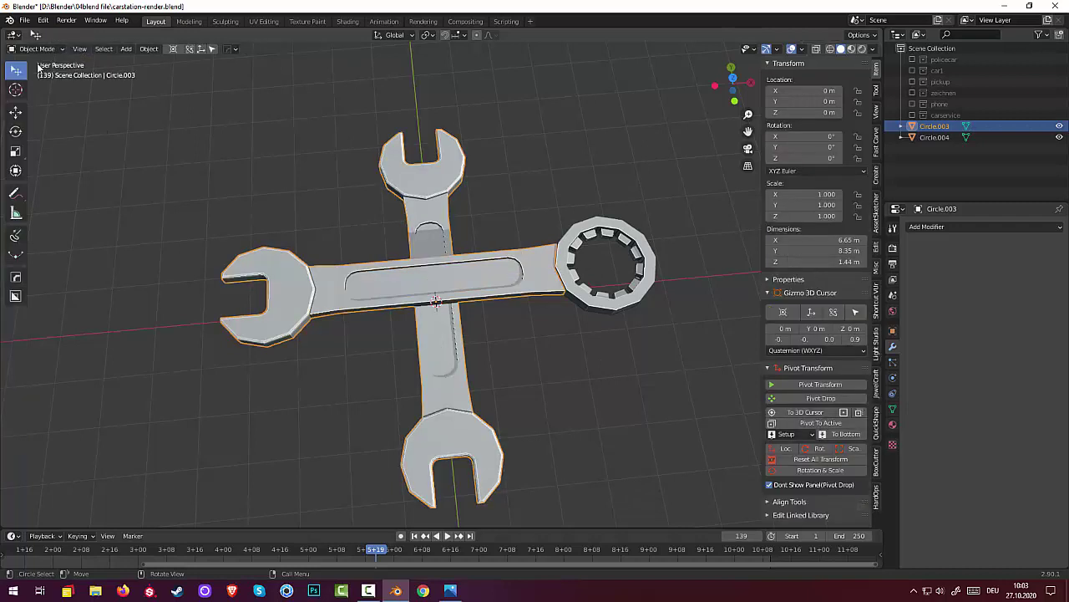
shift+click(610, 305)
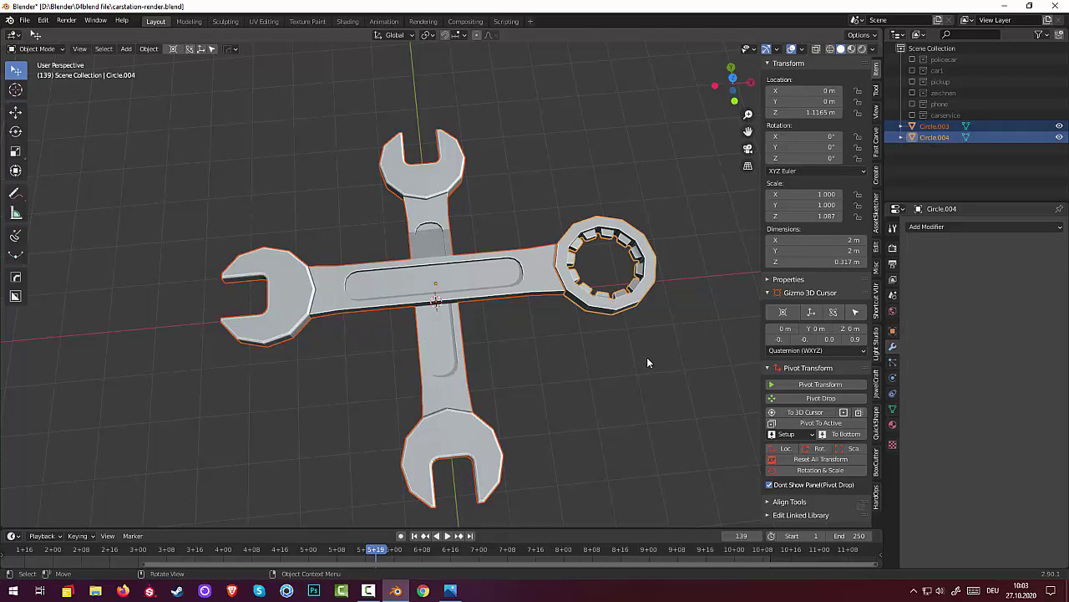
middle_drag(646, 363, 489, 450)
- In Edit Mode on the wrench mesh, select the whole lower wrench by growing the selection from its near open-end head
click(481, 458)
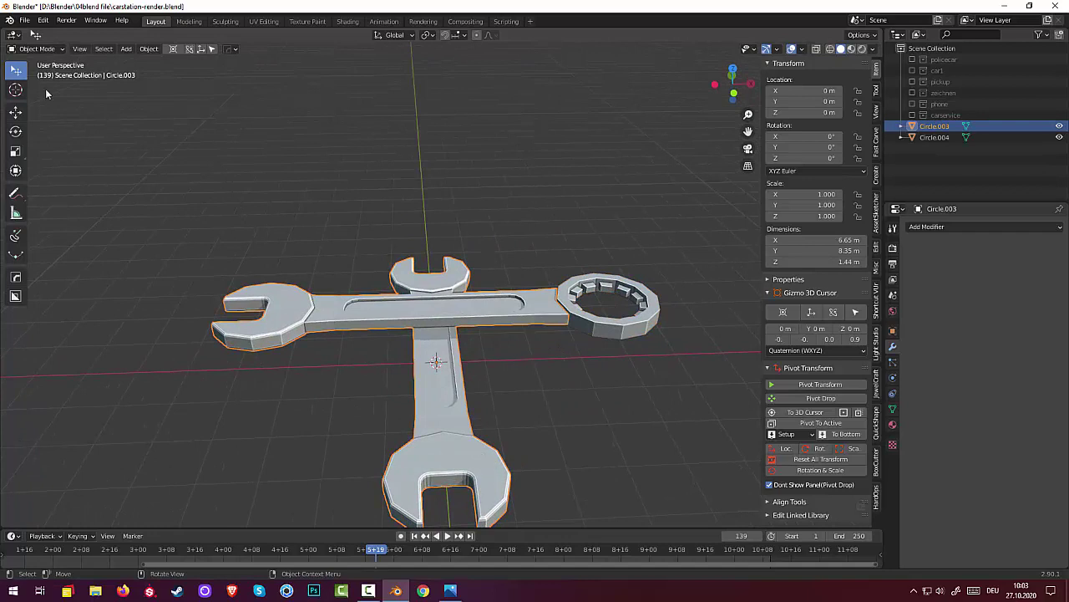
click(42, 48)
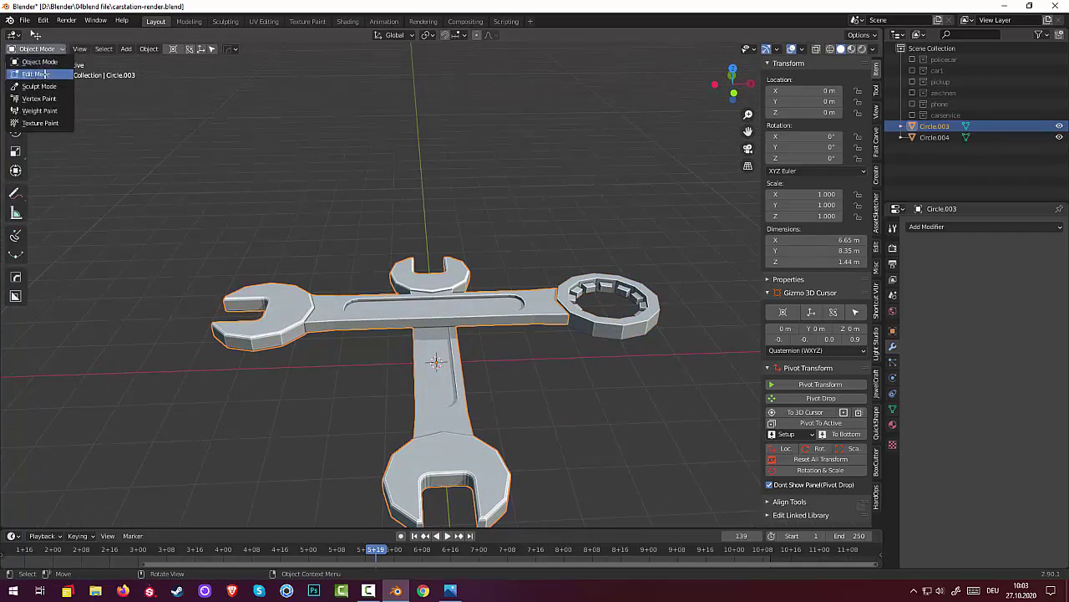
click(37, 74)
click(422, 481)
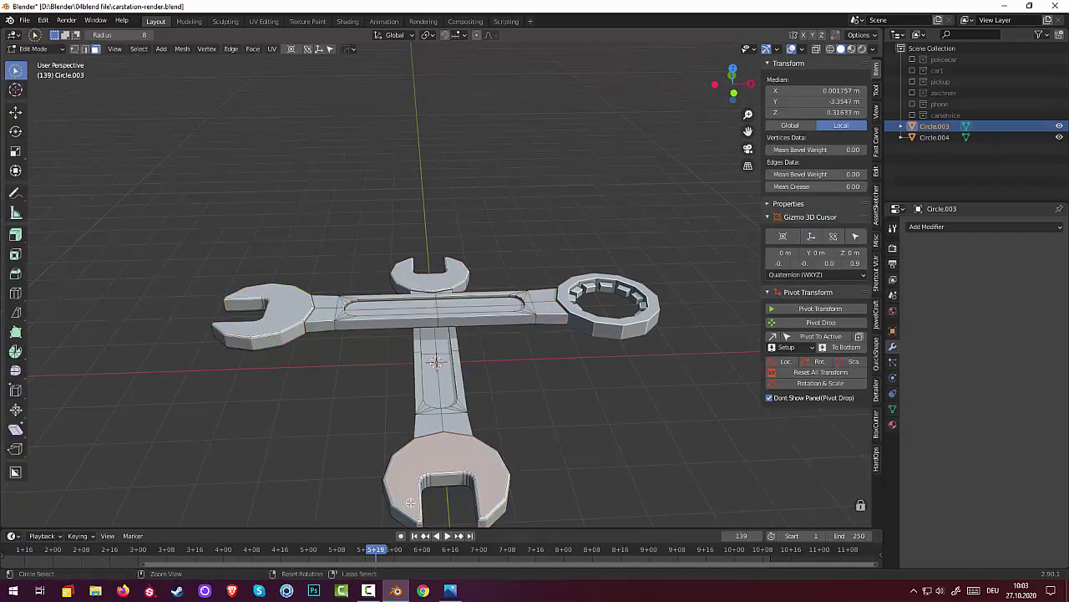
key(ctrl+KP_Add)
key(ctrl+KP_Add)
key(ctrl+KP_Add)
key(ctrl+KP_Add)
key(ctrl+KP_Add)
key(ctrl+KP_Add)
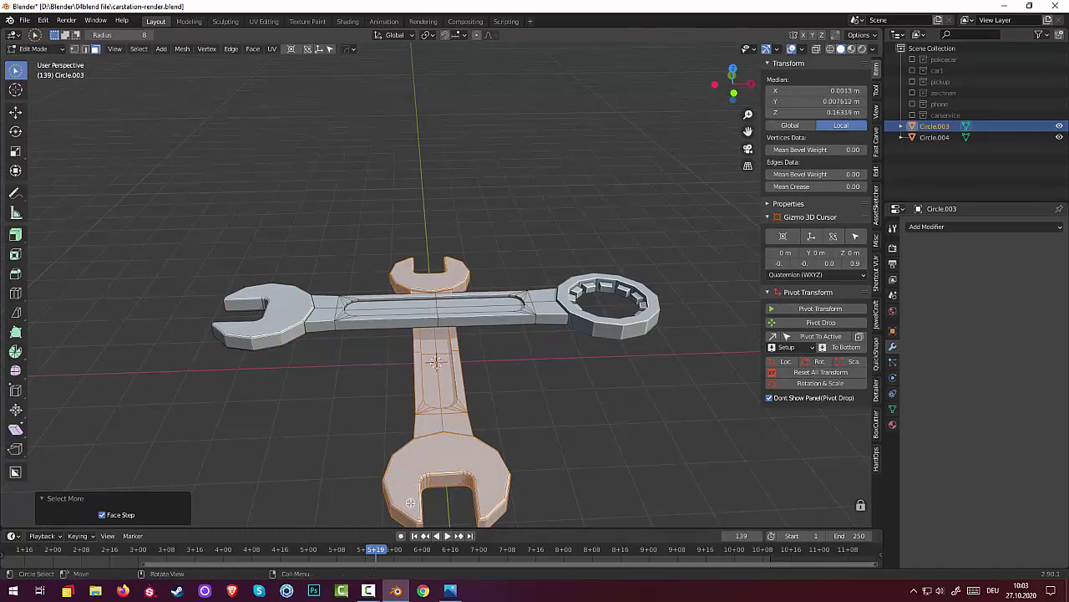
- Separate the selected lower wrench into its own object and return to Object Mode
key(b)
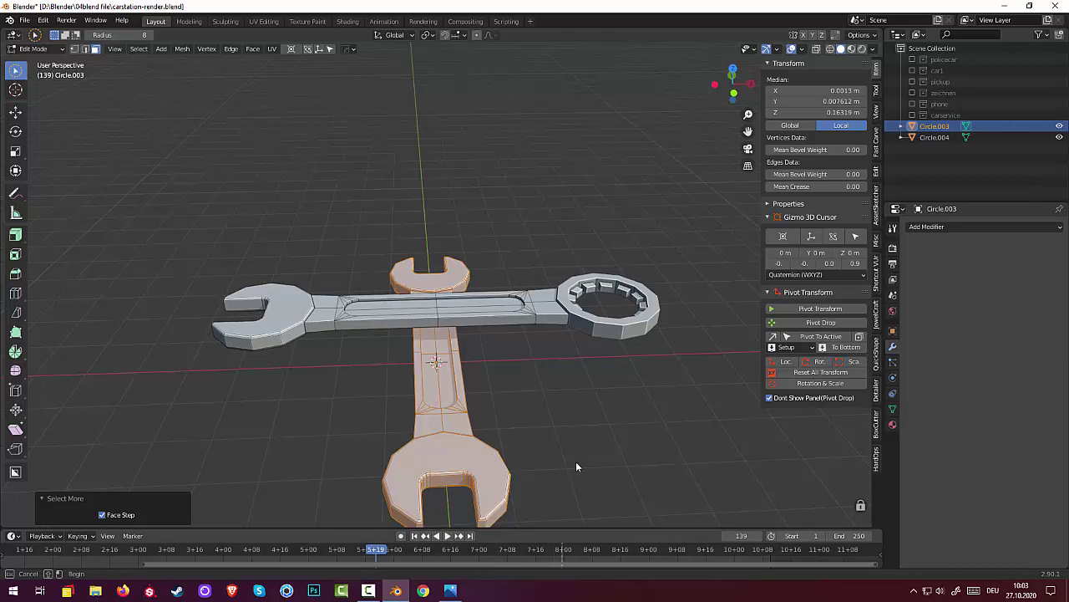
key(Escape)
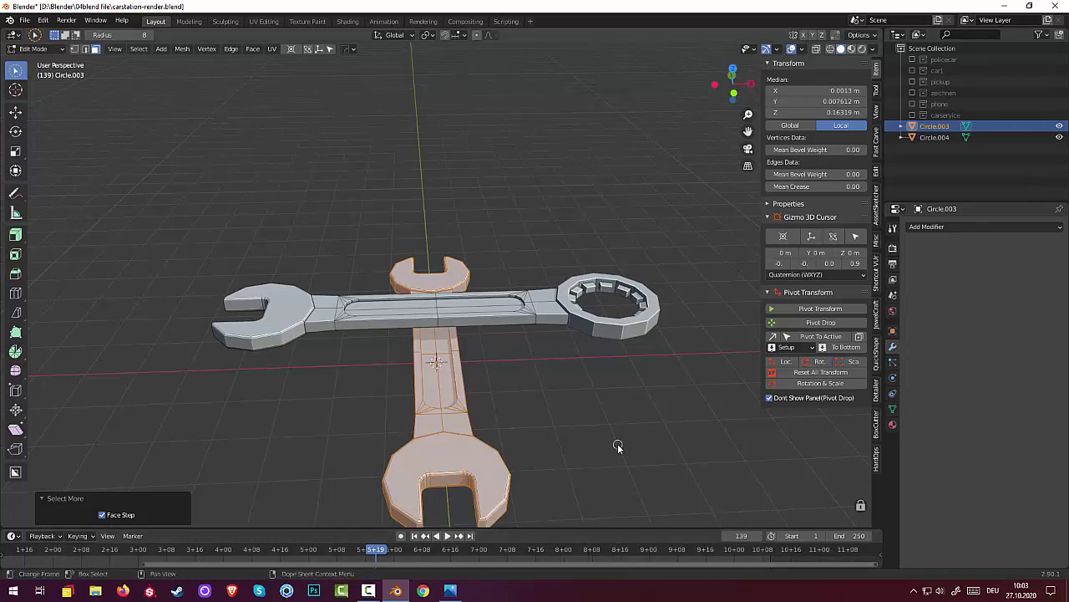
key(p)
click(617, 445)
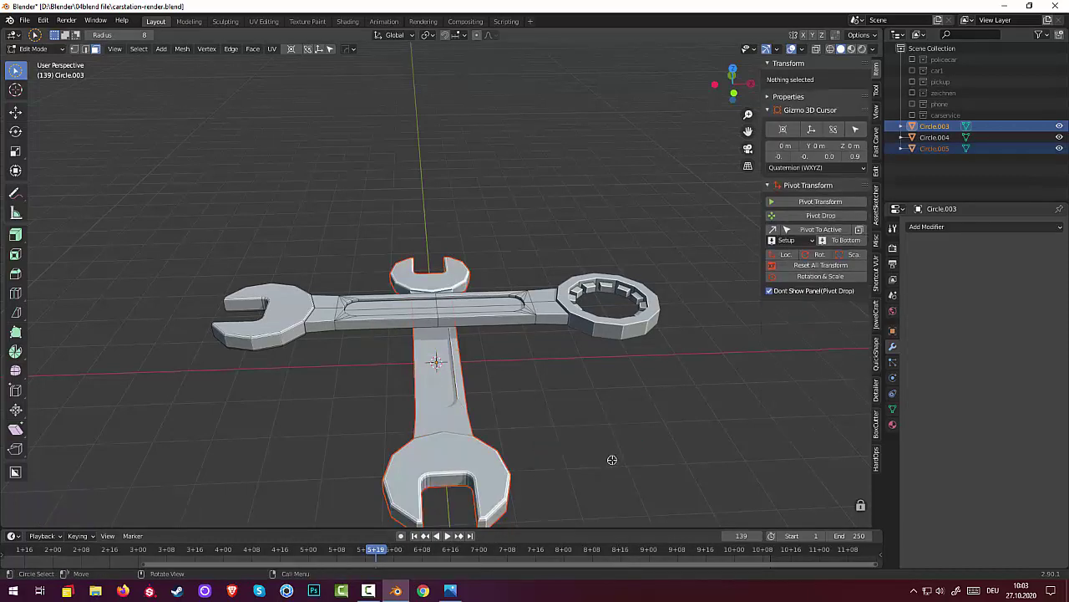
click(34, 48)
click(33, 60)
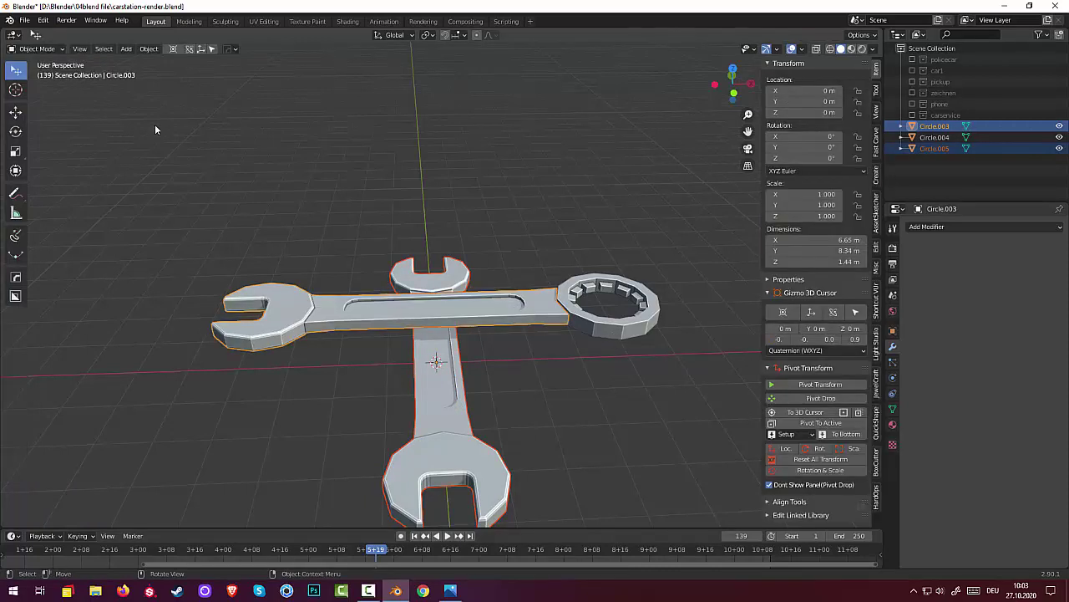
click(618, 324)
shift+click(456, 318)
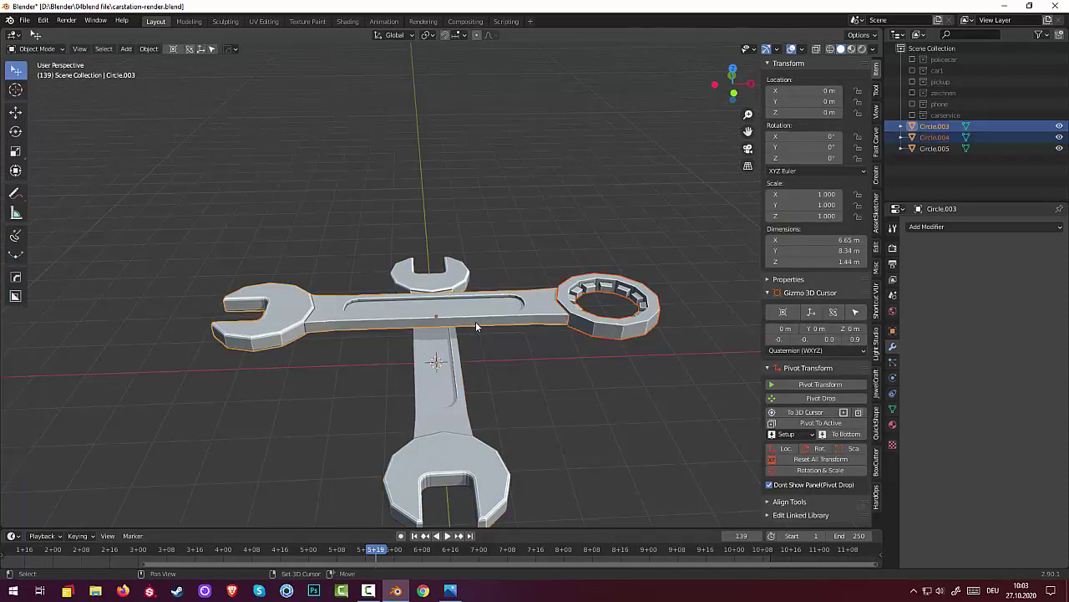
click(653, 351)
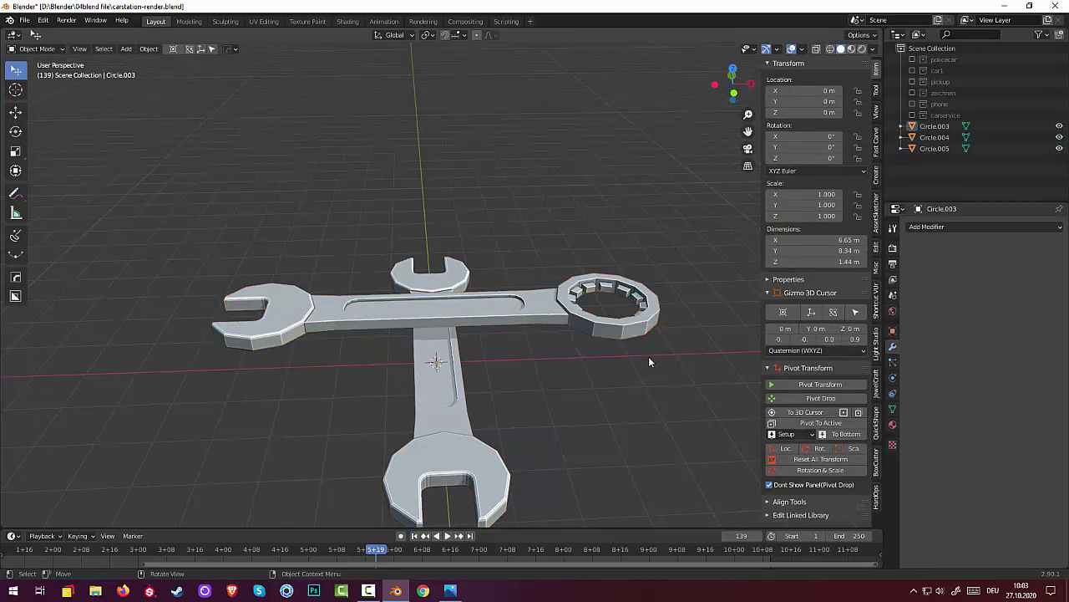
- Enter Edit Mode on the ring head and replace circle selection with the basic selection tool
click(615, 331)
scroll(622, 352, up, 2)
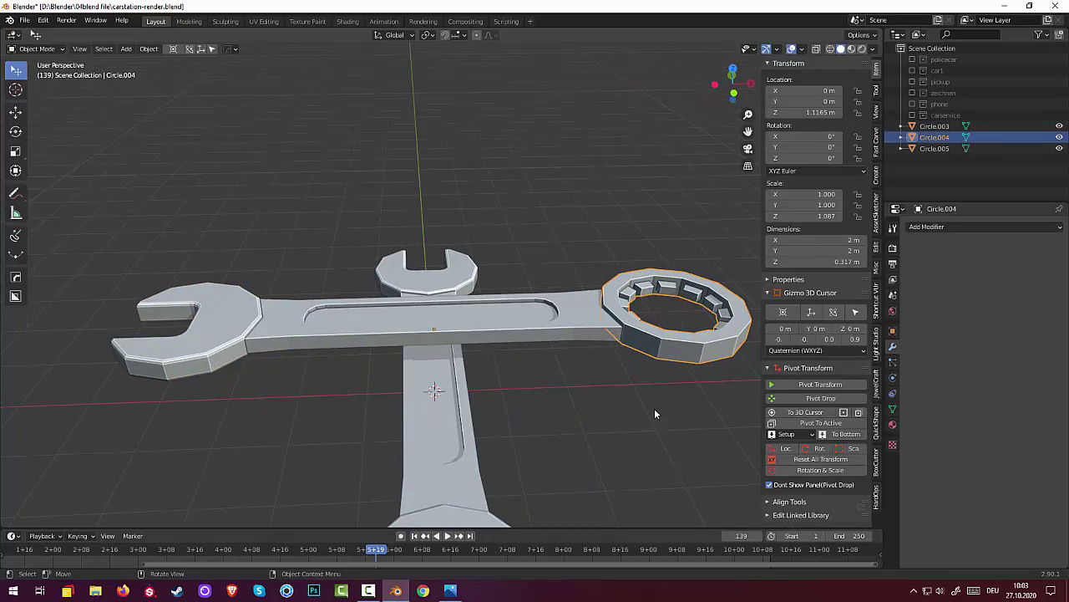
click(51, 50)
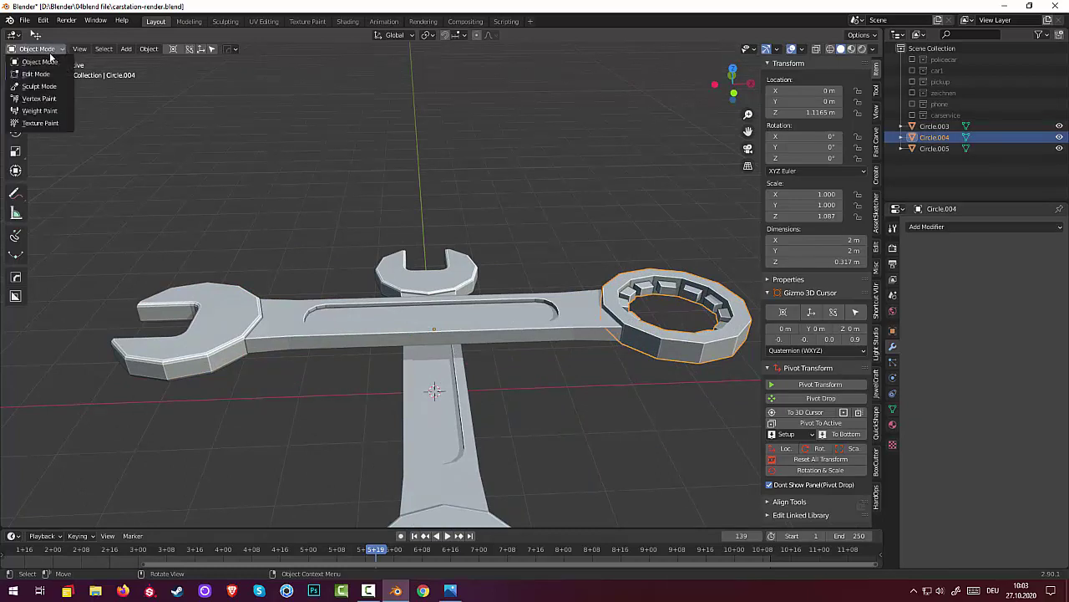
click(47, 75)
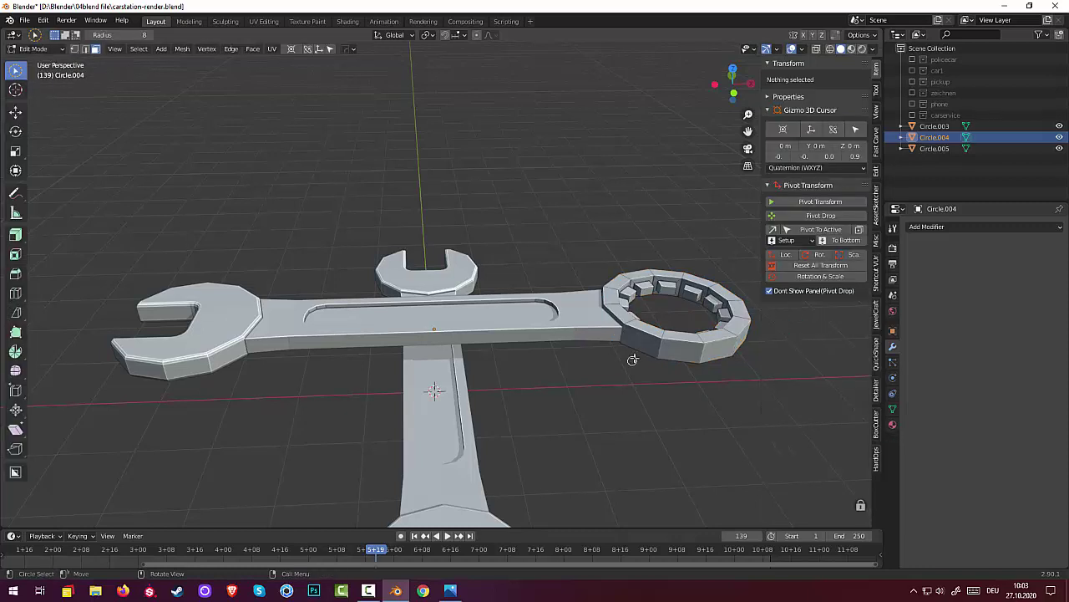
click(675, 342)
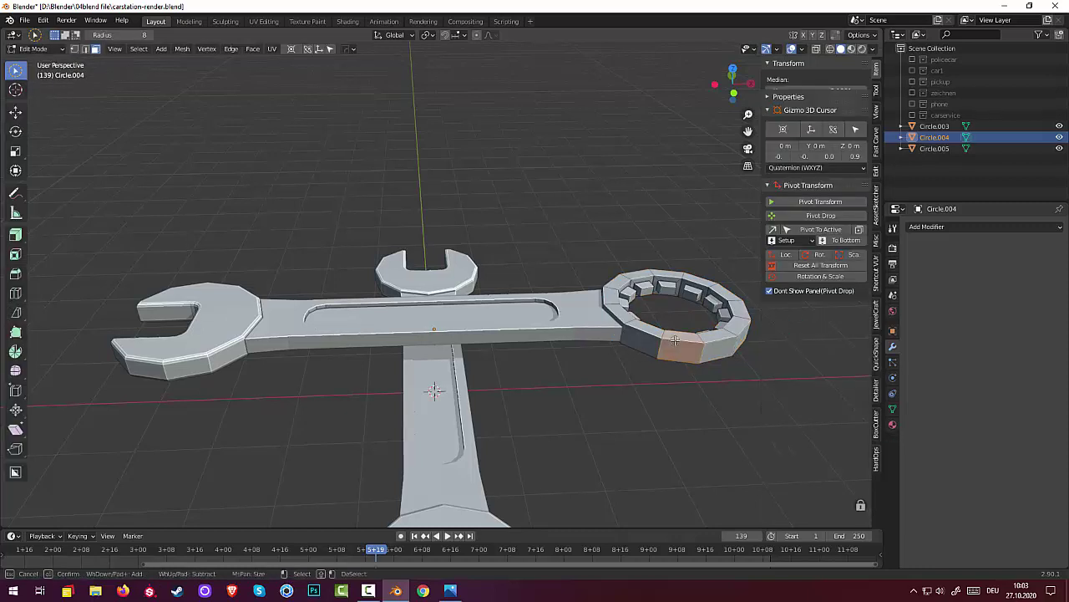
click(15, 71)
key(Return)
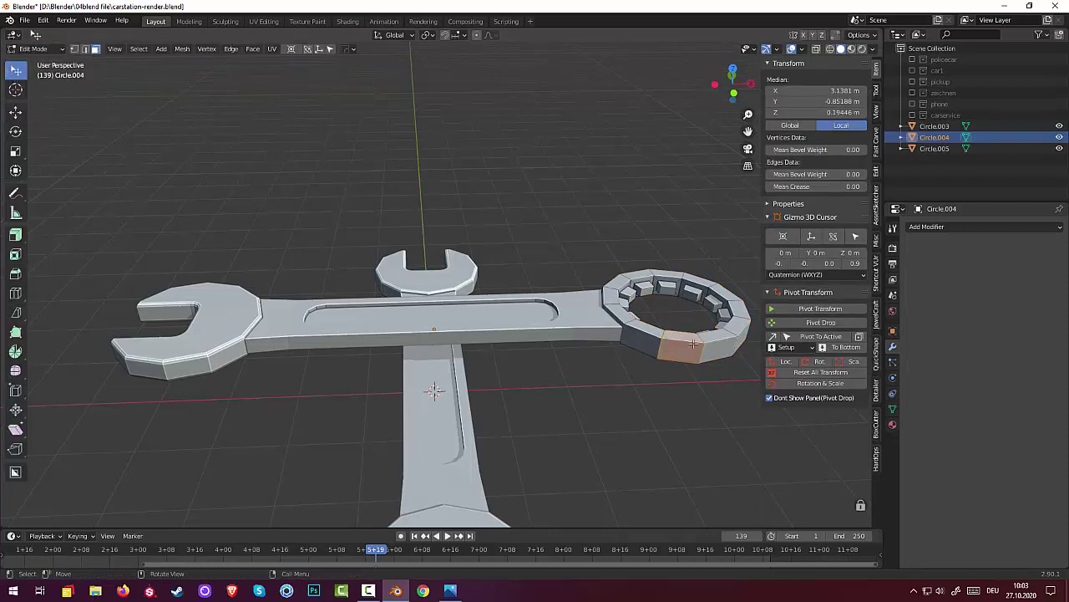
- In edge selection mode, select the outer edge loops around the ring's upper and lower rims
click(708, 346)
shift+click(710, 343)
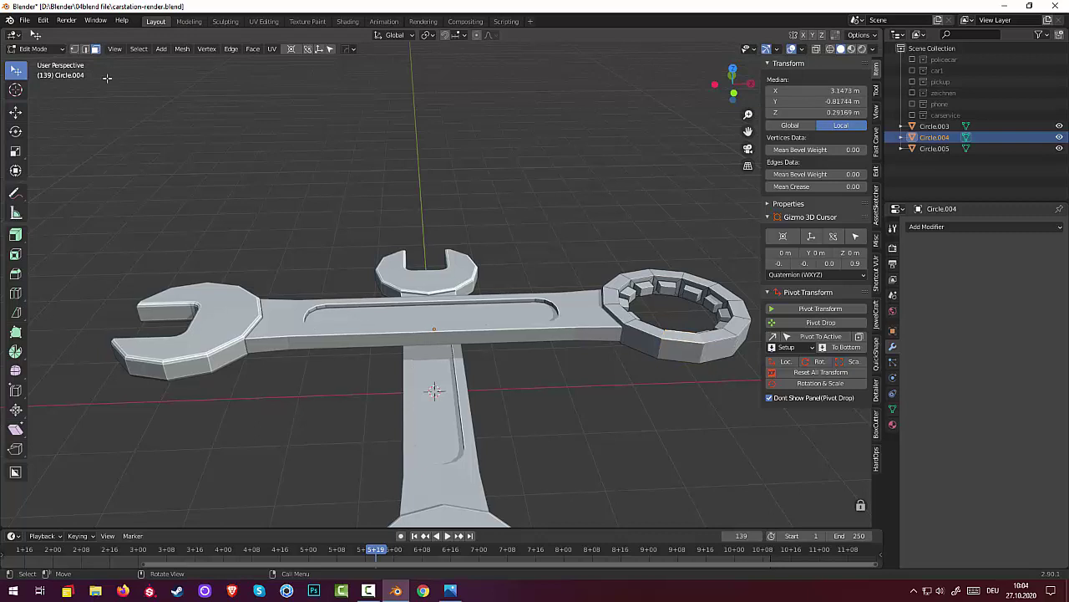
shift+click(647, 334)
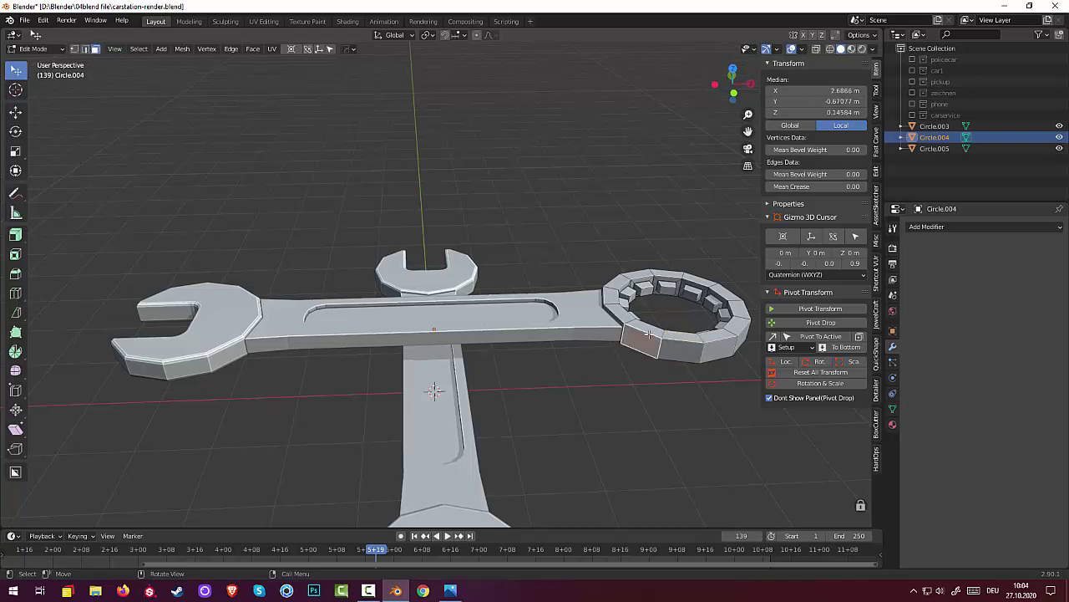
click(84, 49)
click(681, 343)
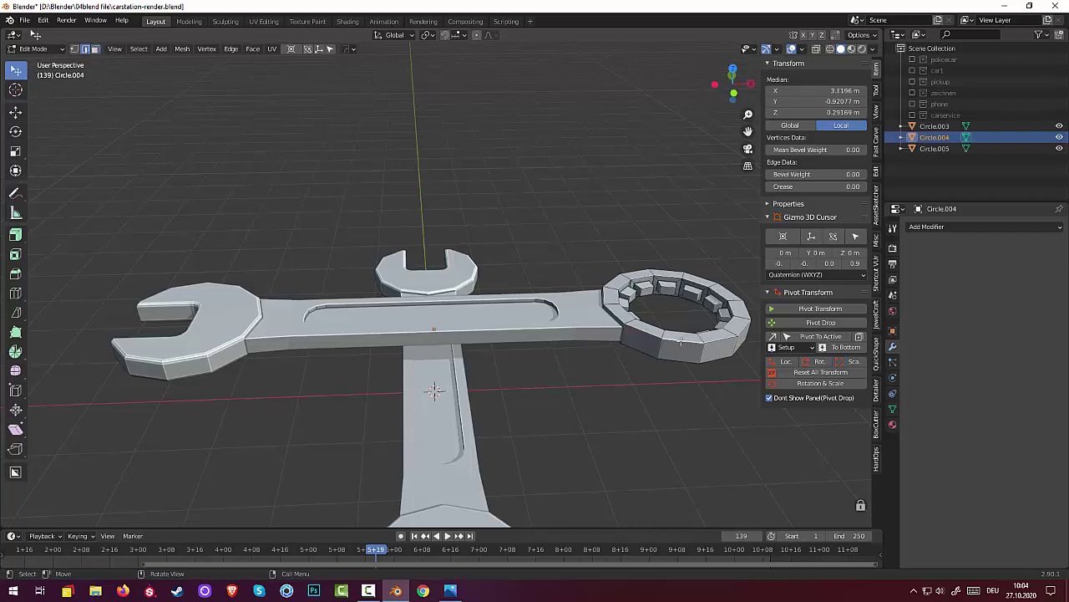
alt+click(681, 340)
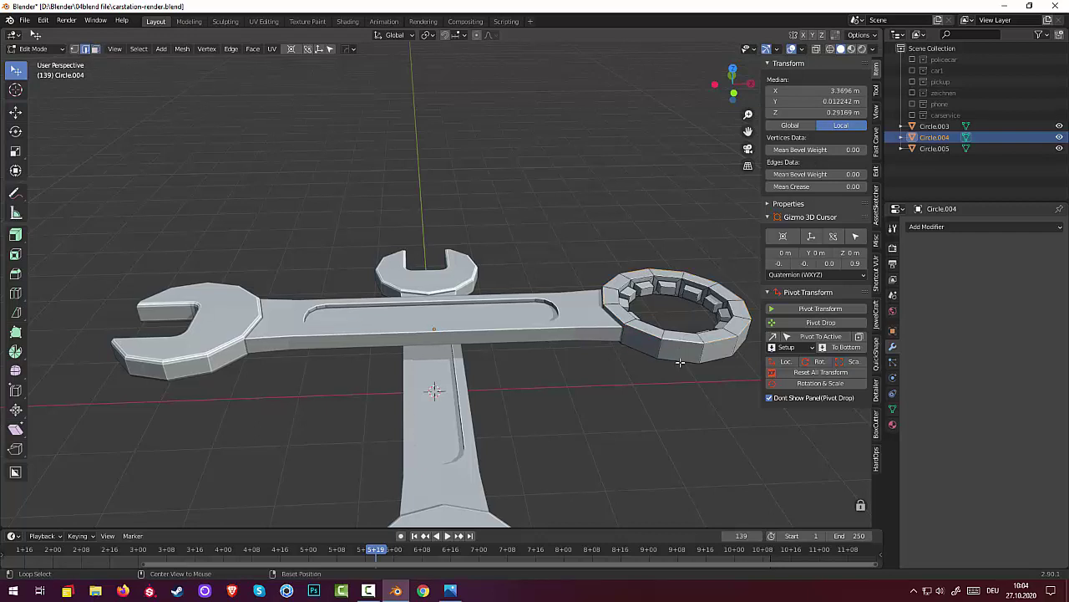
click(680, 362)
alt+click(676, 344)
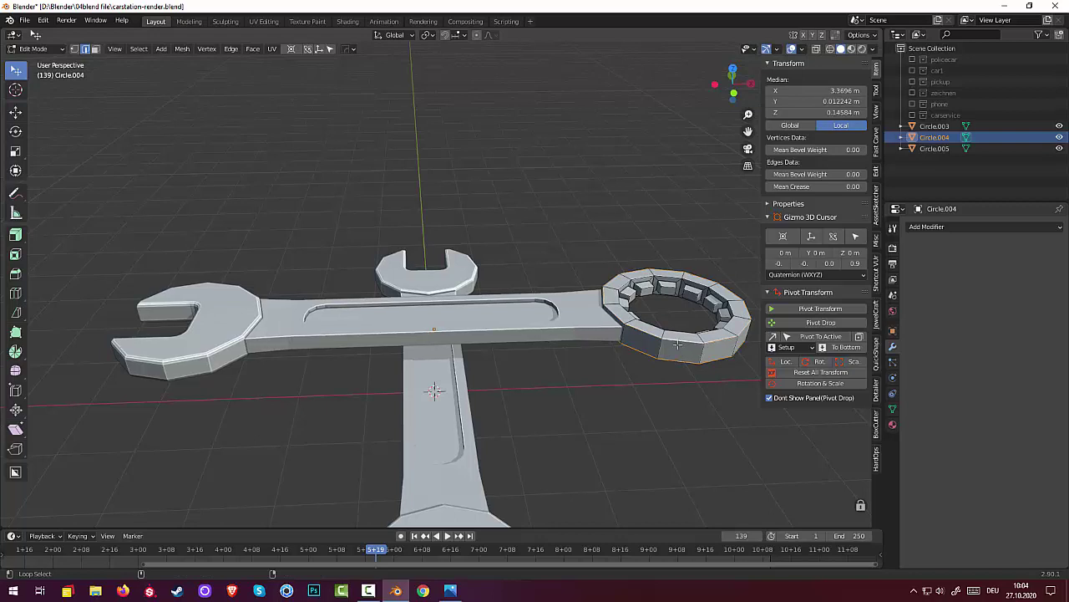
- Bevel the ring head's selected upper and lower outer edge loops with a width of 0.028 m and 2 segments
key(ctrl+b)
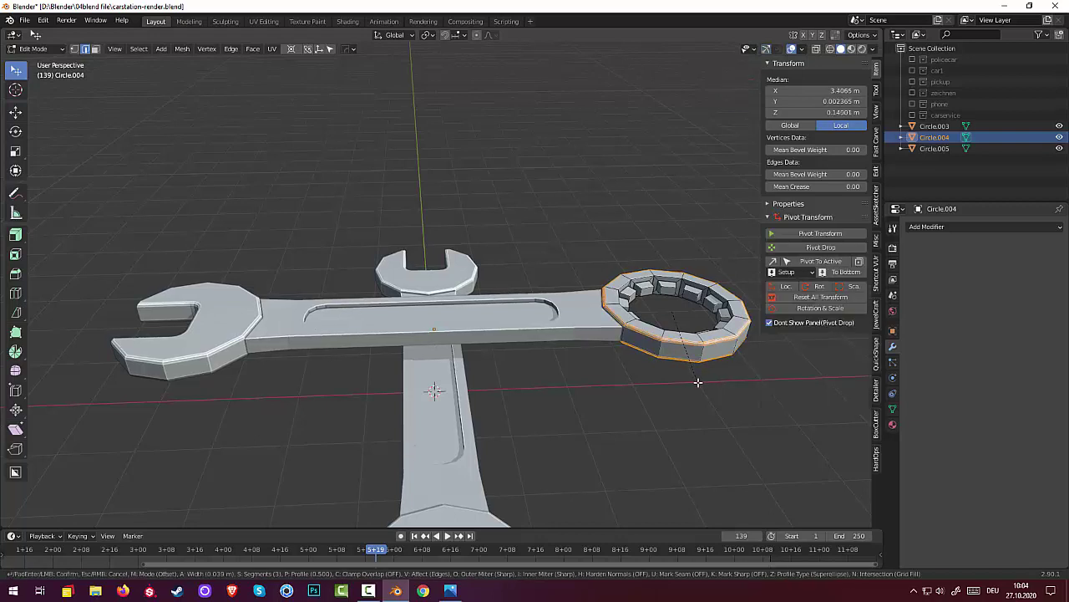
scroll(697, 382, down, 2)
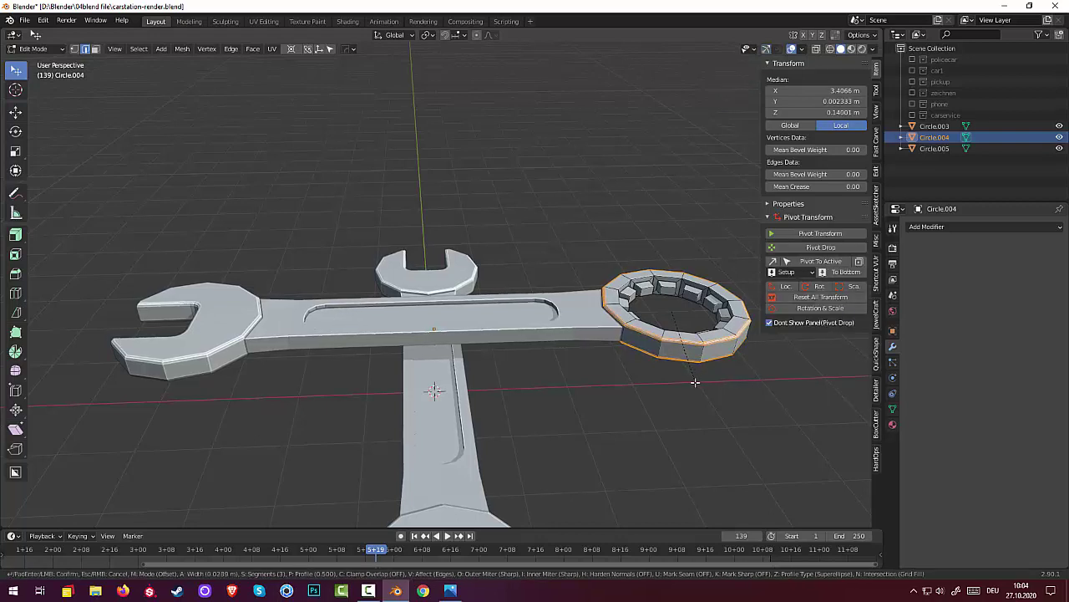
scroll(693, 381, up, 1)
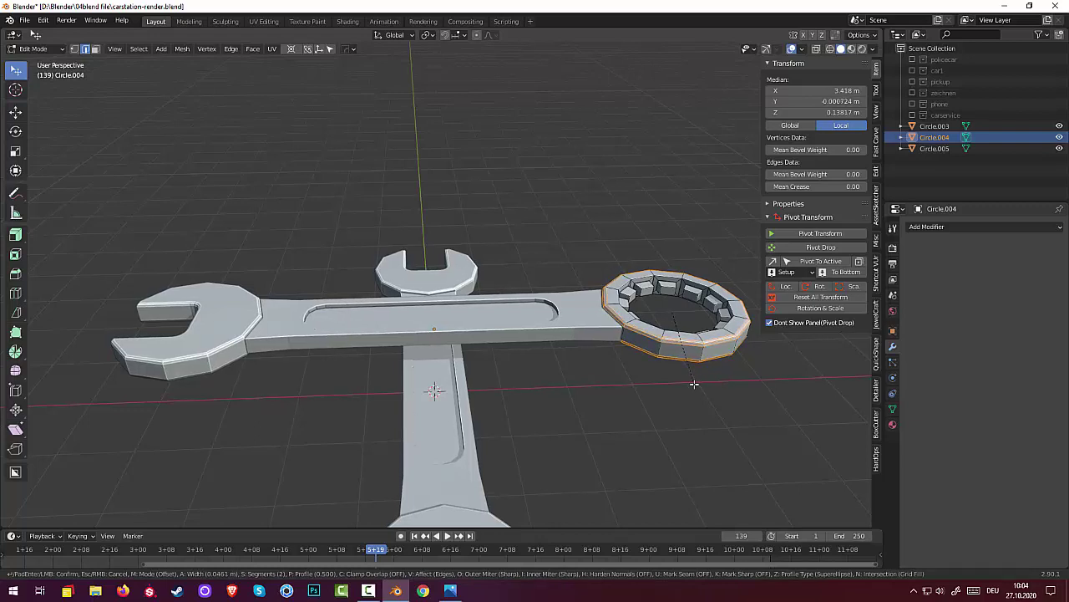
click(693, 383)
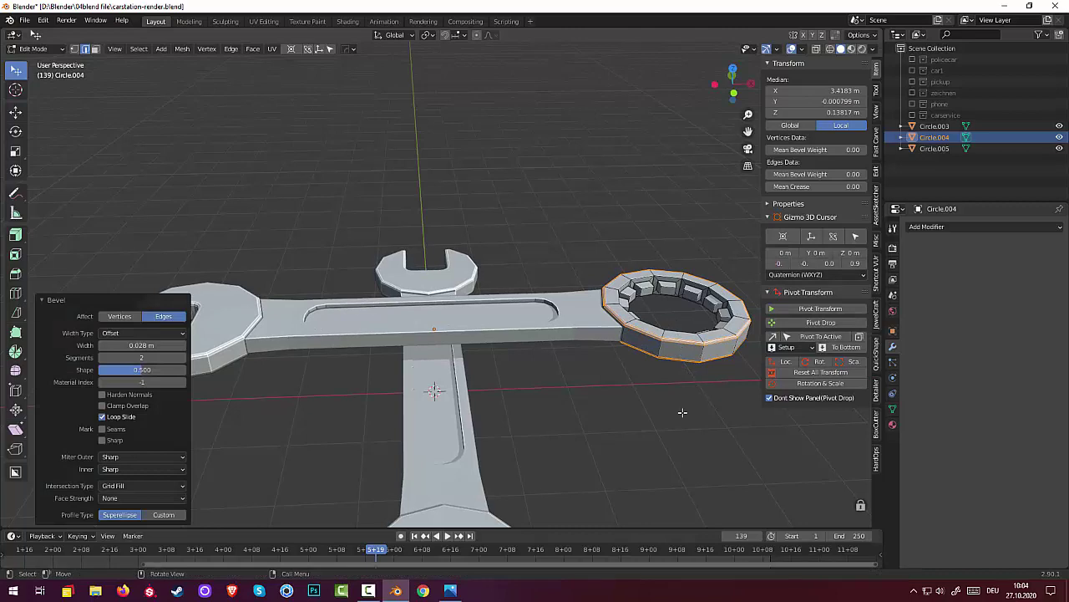
click(683, 412)
middle_drag(685, 389, 660, 334)
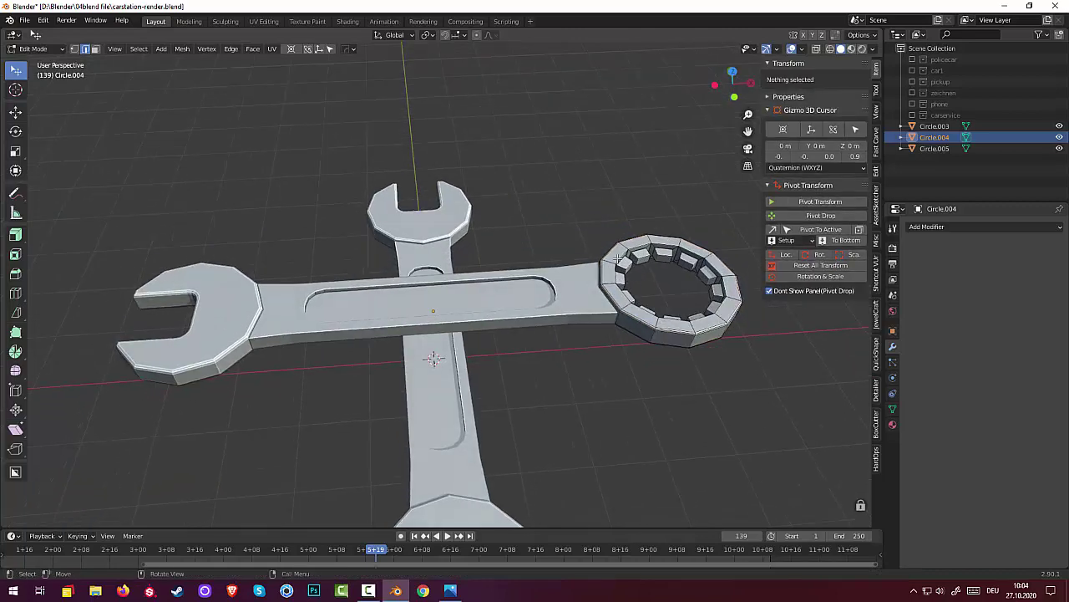
click(618, 258)
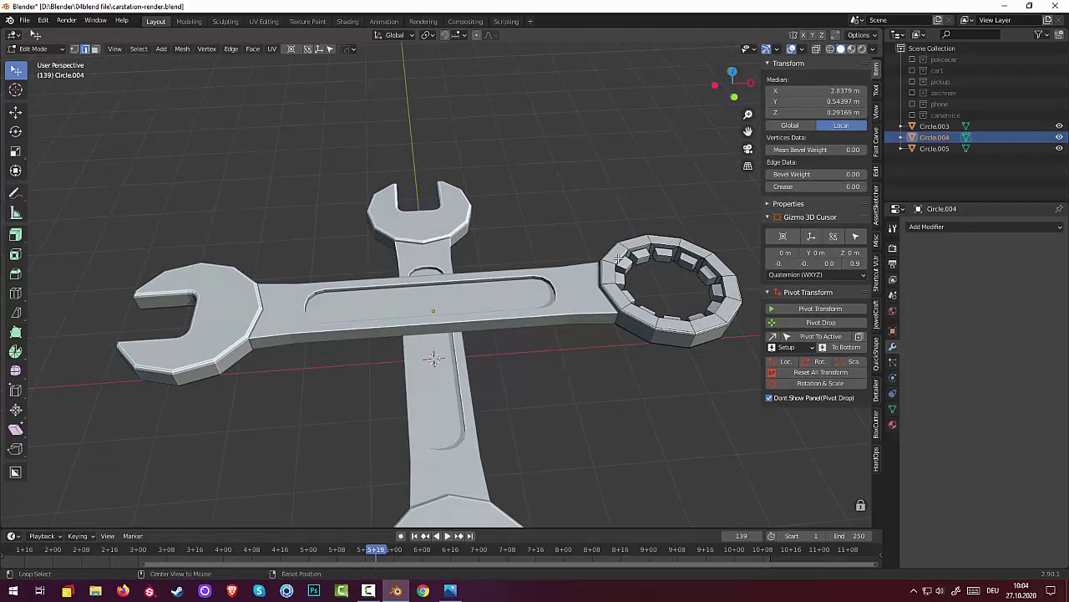
alt+click(620, 260)
middle_drag(625, 285, 539, 376)
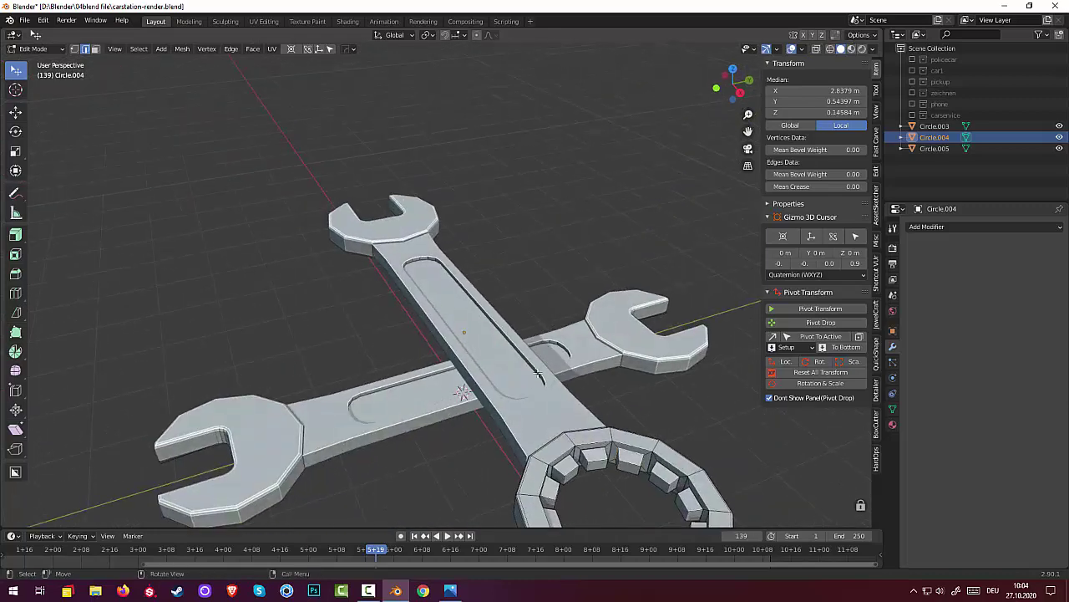
click(565, 452)
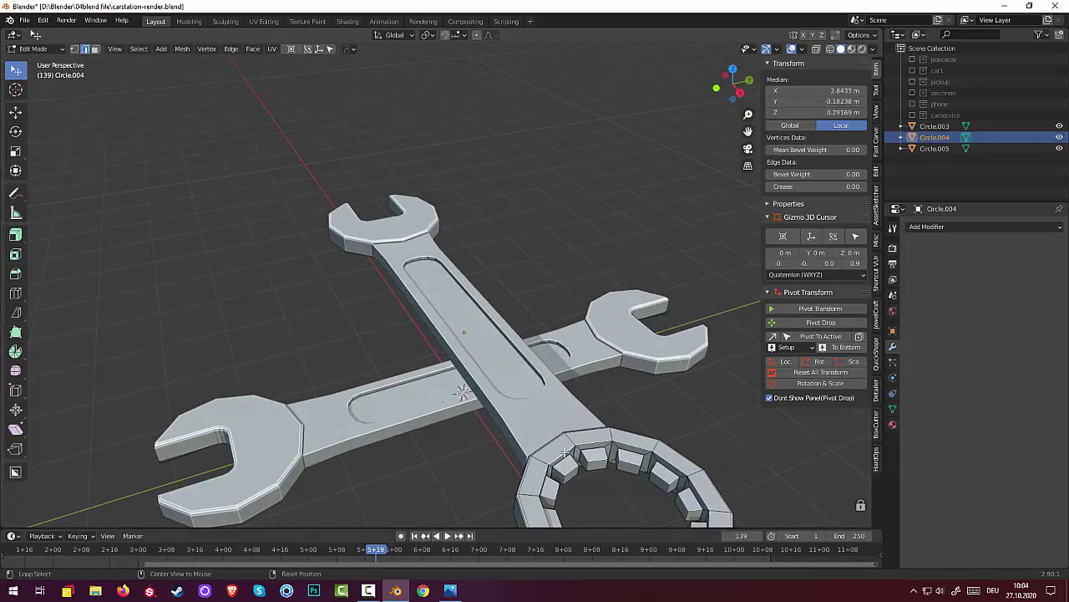
click(370, 493)
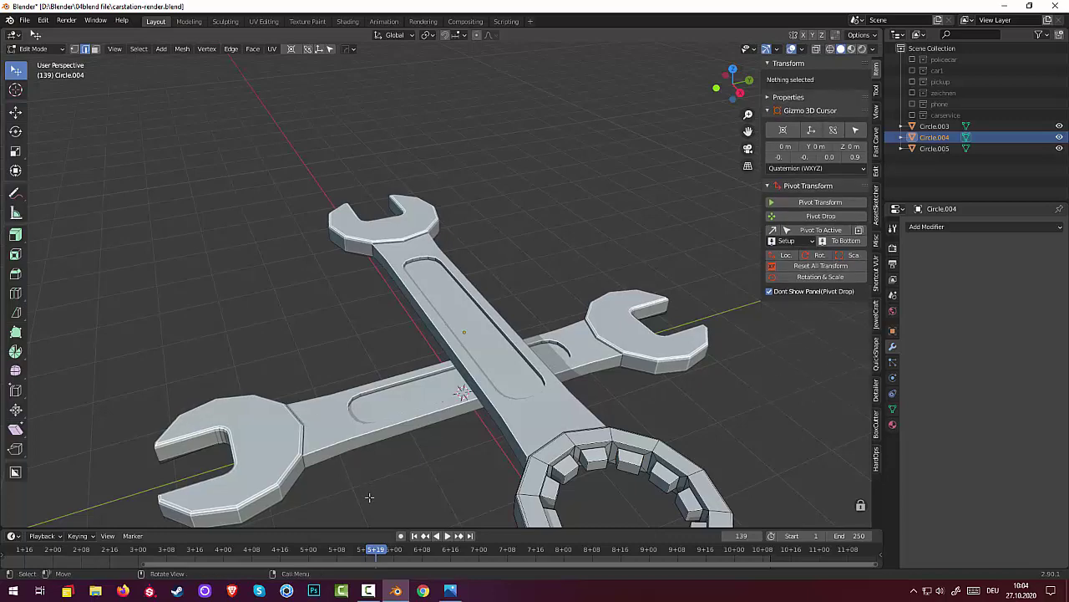
- Select the inner rim edges around the ring's top face and bevel them 0.026 m wide with 2 segments
middle_drag(390, 493, 418, 489)
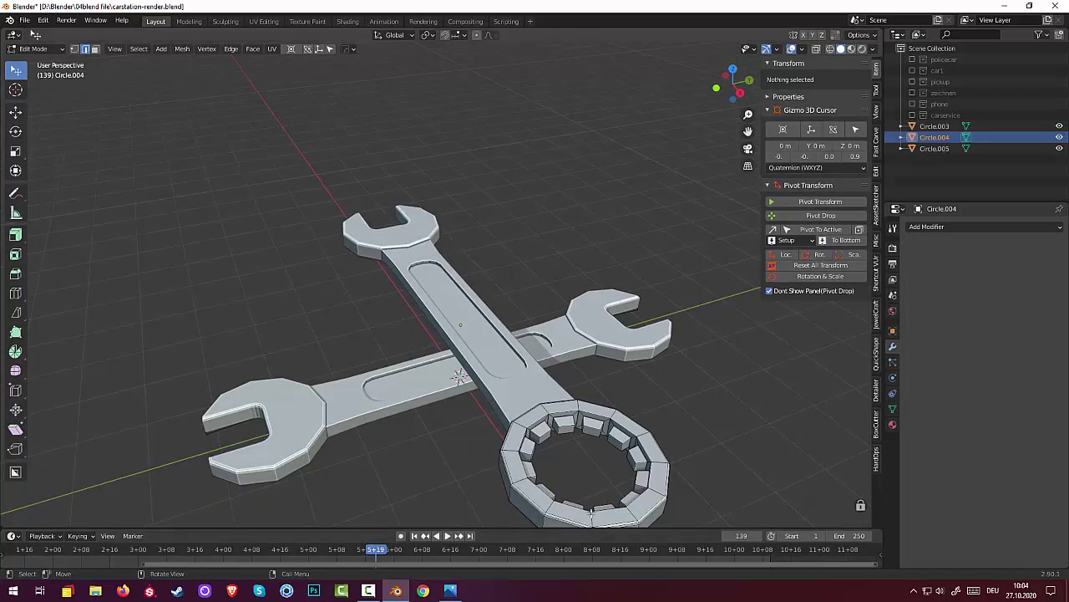
middle_drag(609, 483, 556, 476)
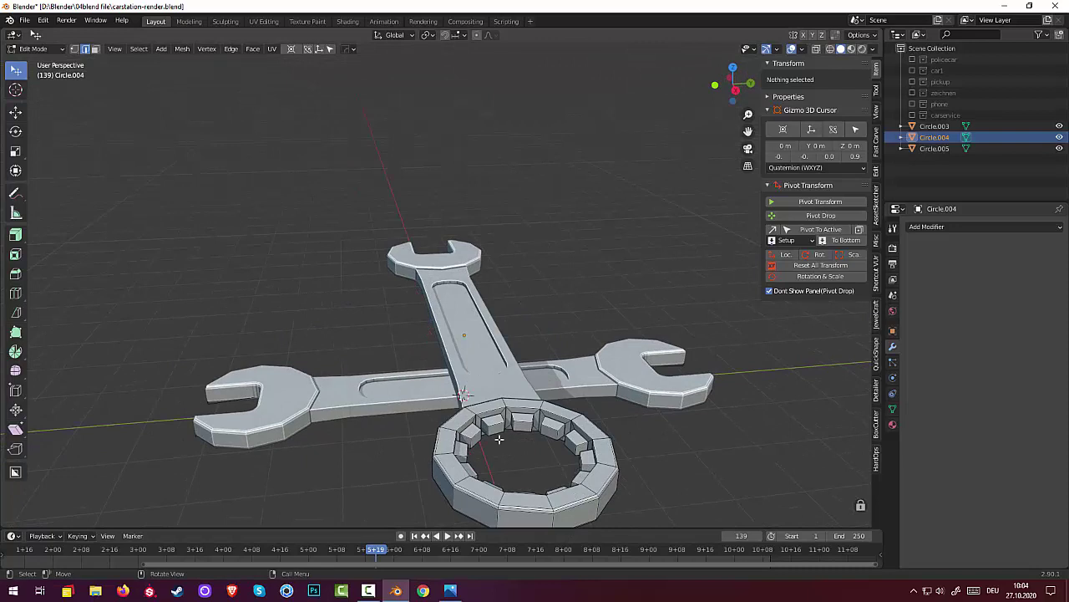
click(492, 415)
shift+click(520, 410)
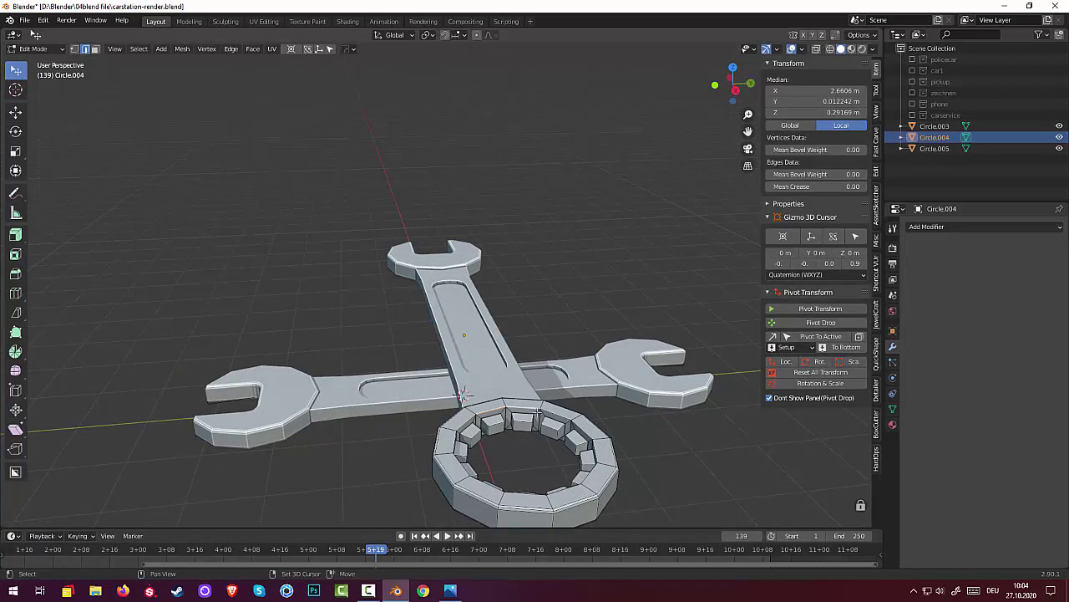
shift+click(557, 414)
shift+click(582, 426)
shift+click(596, 451)
shift+click(562, 488)
shift+click(511, 491)
shift+click(481, 483)
shift+click(452, 446)
shift+click(455, 436)
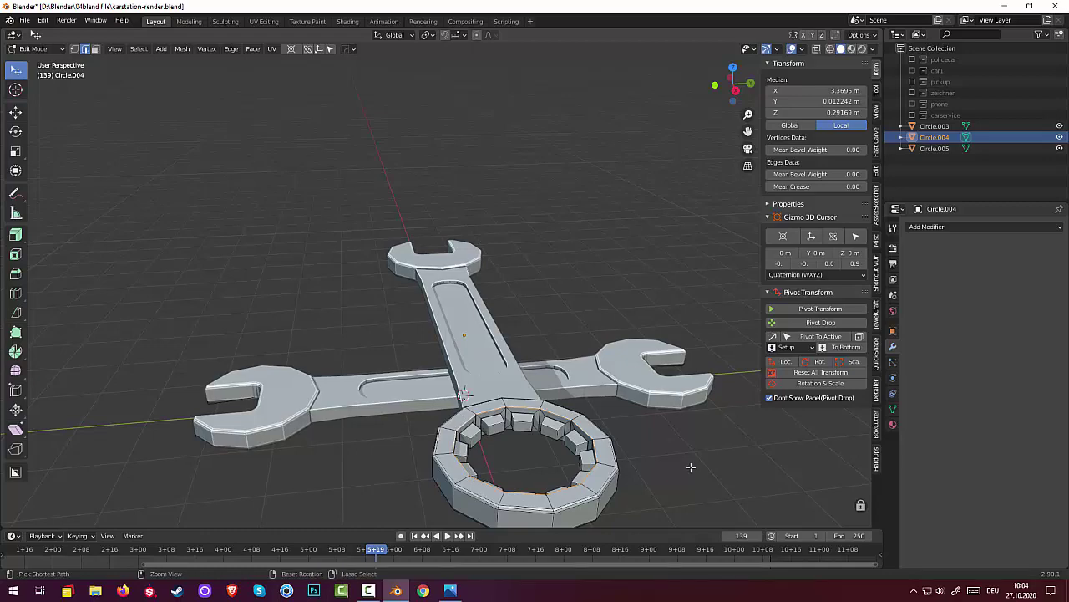
key(ctrl+b)
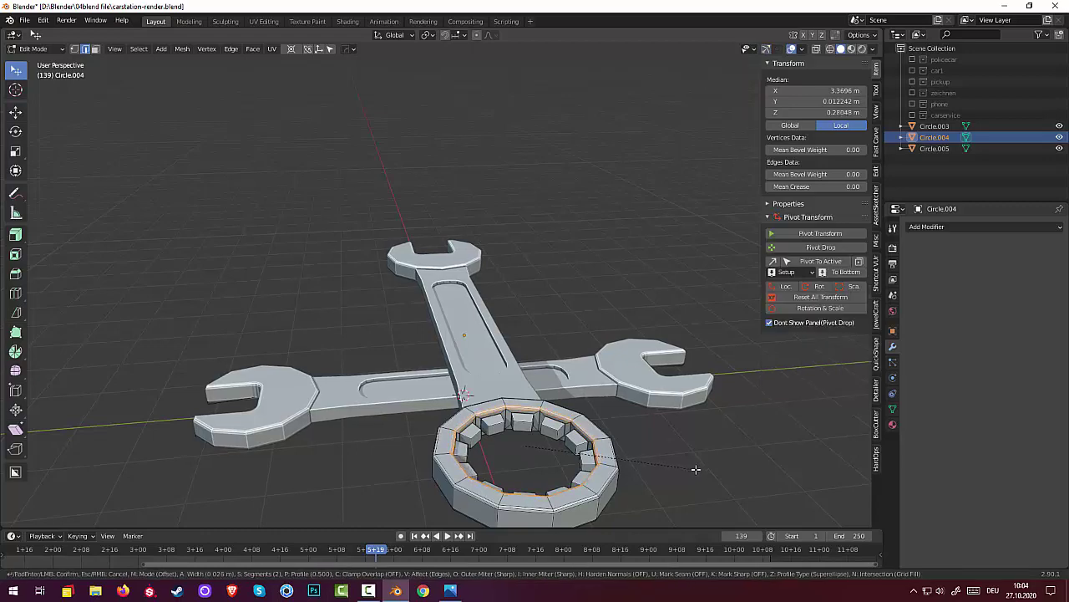
click(696, 469)
- Dissolve the edges forming the stray inner outline on one face segment of the ring's underside
middle_drag(696, 469, 464, 341)
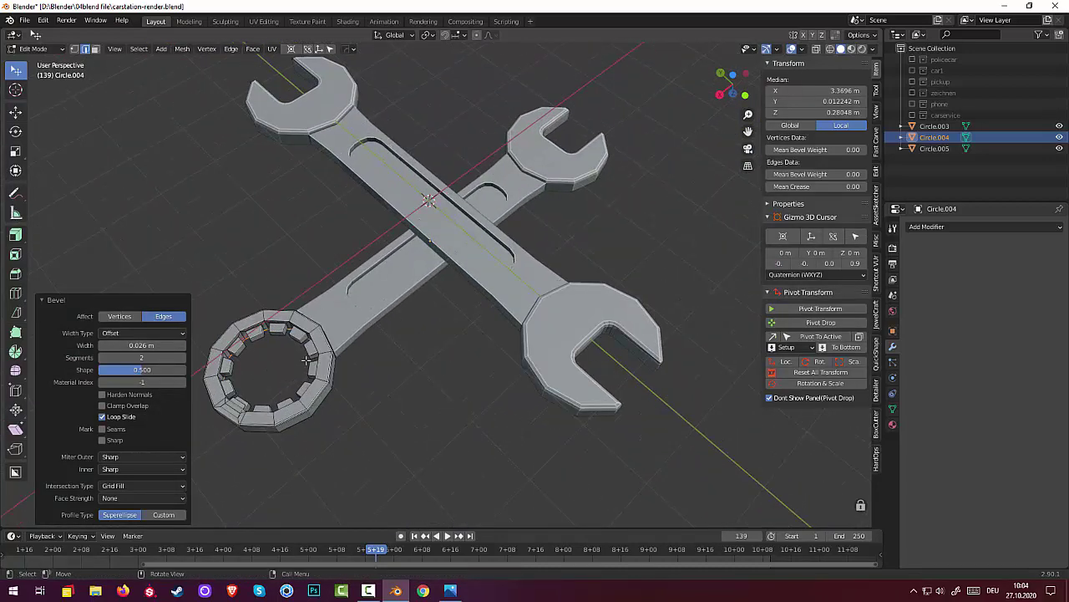
middle_drag(256, 424, 356, 462)
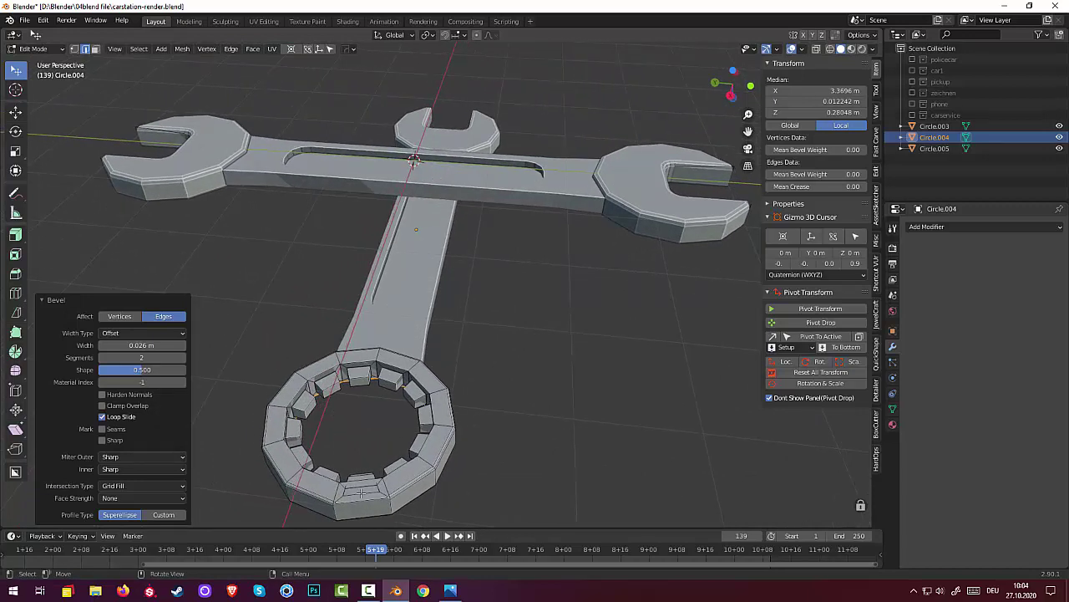
click(361, 494)
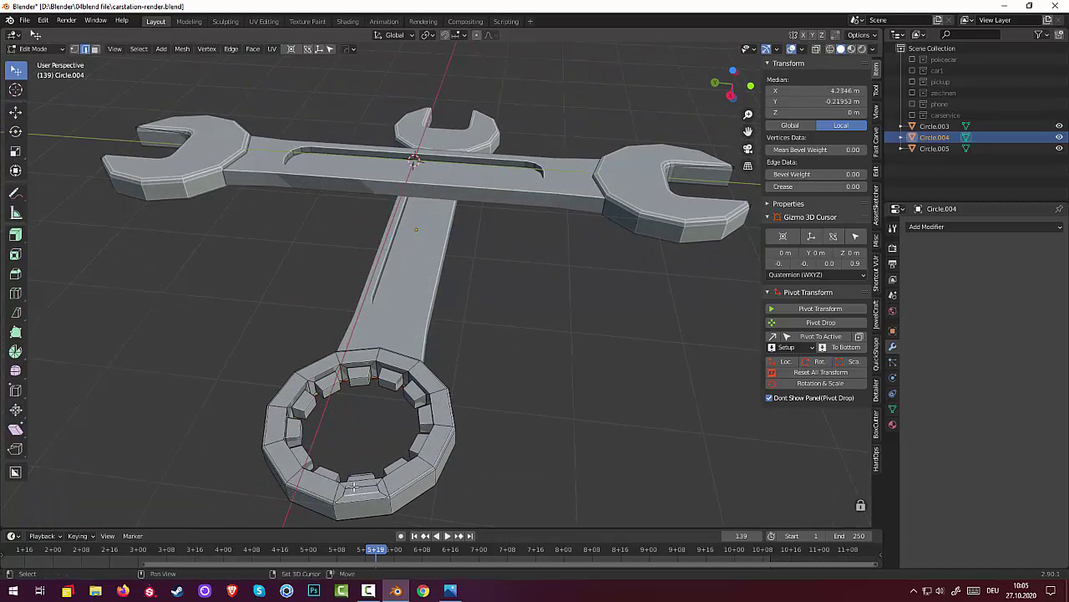
shift+click(347, 487)
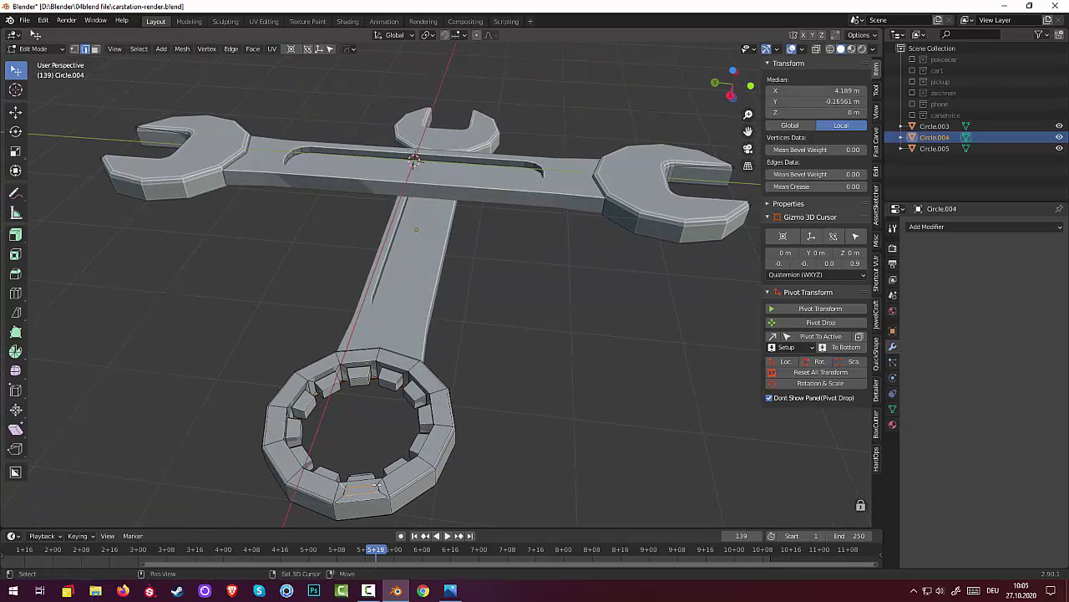
shift+click(379, 484)
shift+click(382, 493)
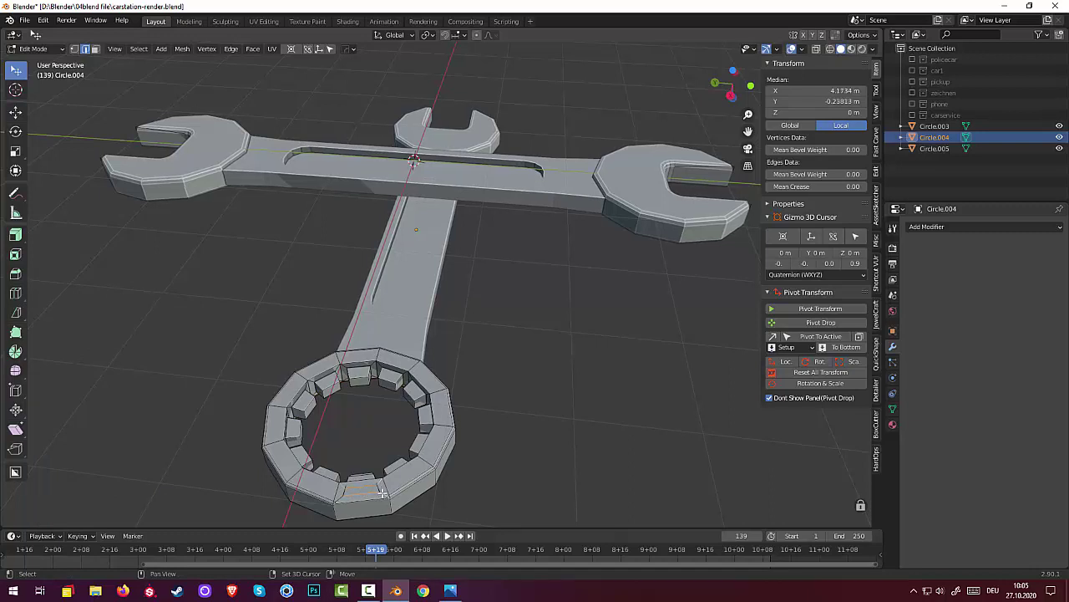
shift+click(340, 500)
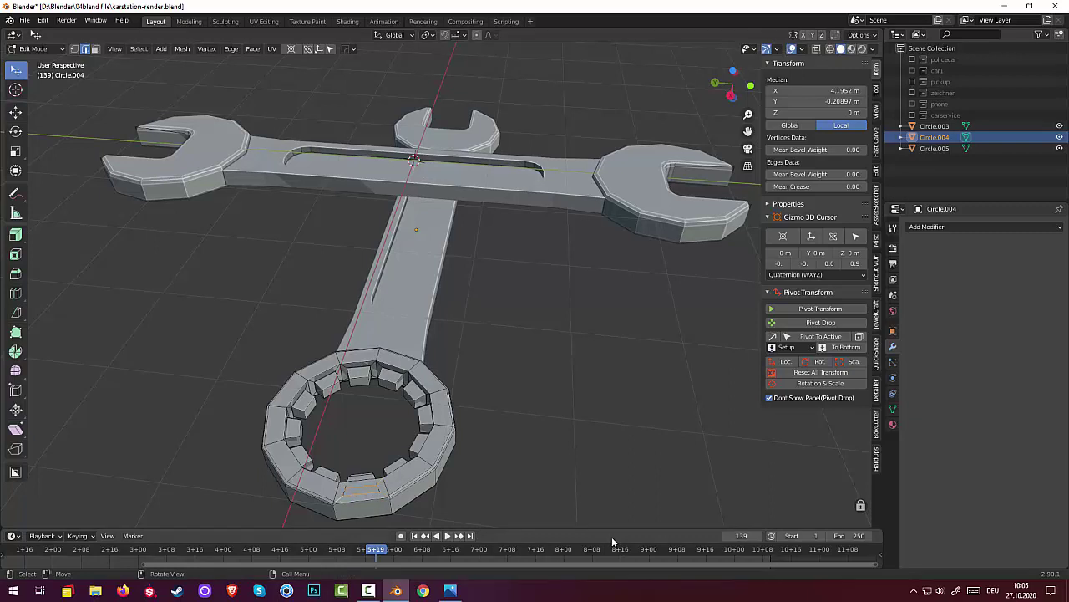
key(x)
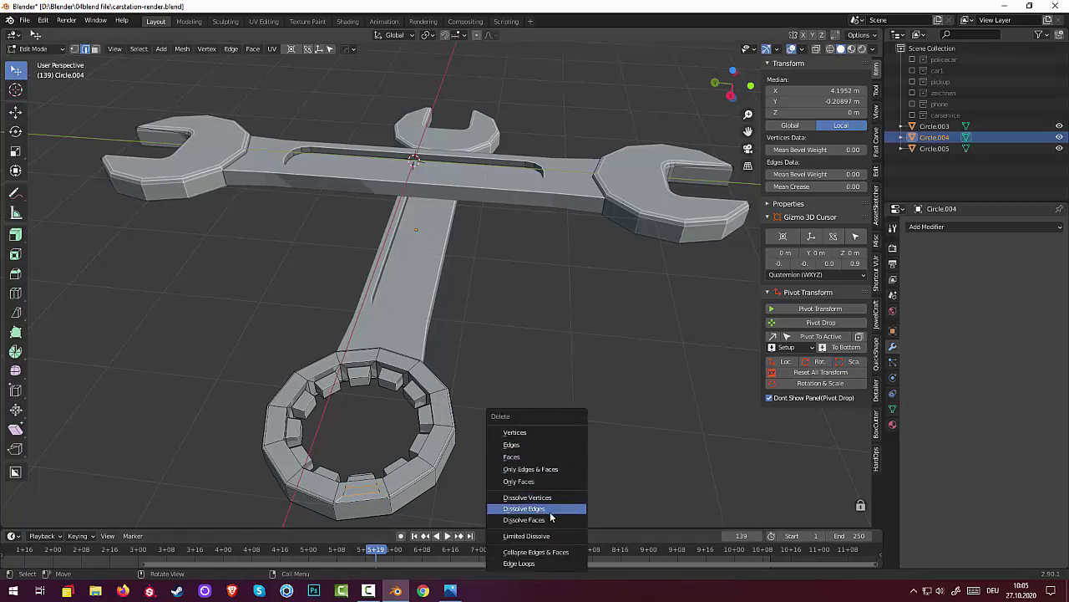
click(550, 510)
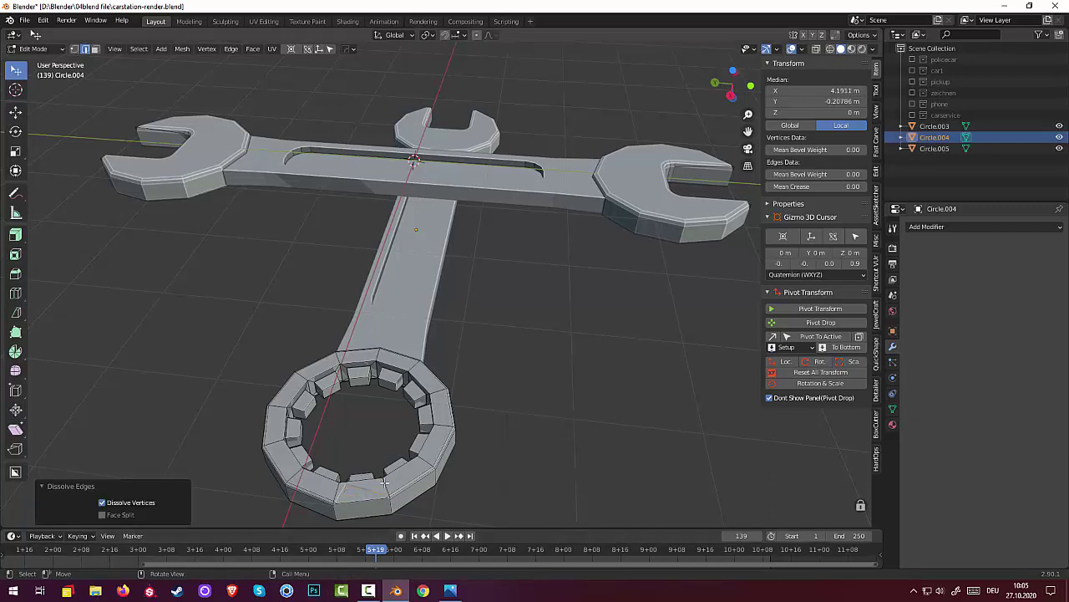
- Dissolve the two leftover stray edges on the same underside segment of the ring
click(368, 488)
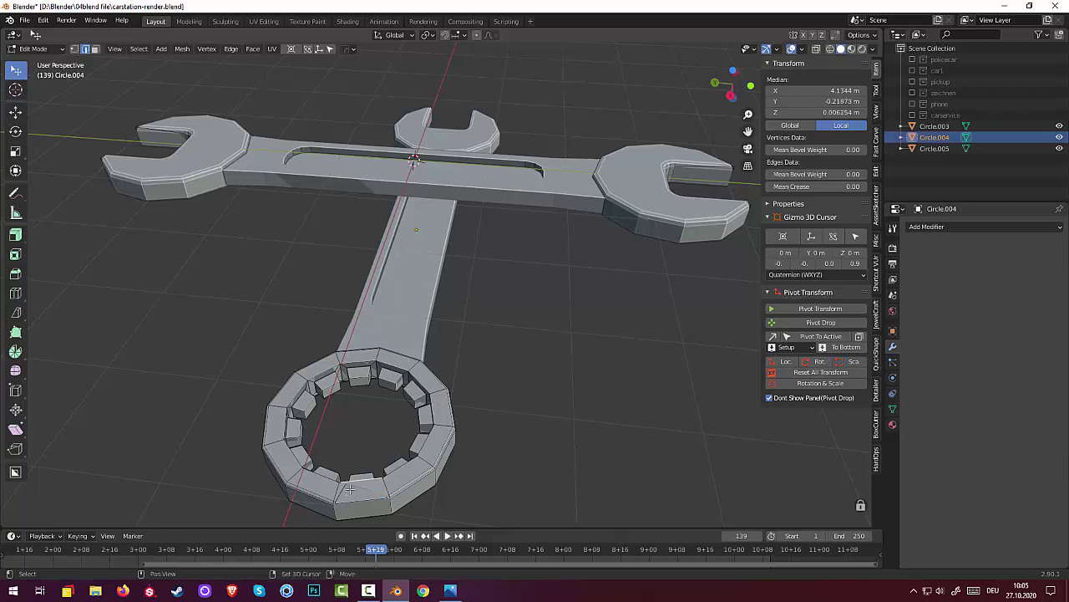
shift+click(342, 493)
key(x)
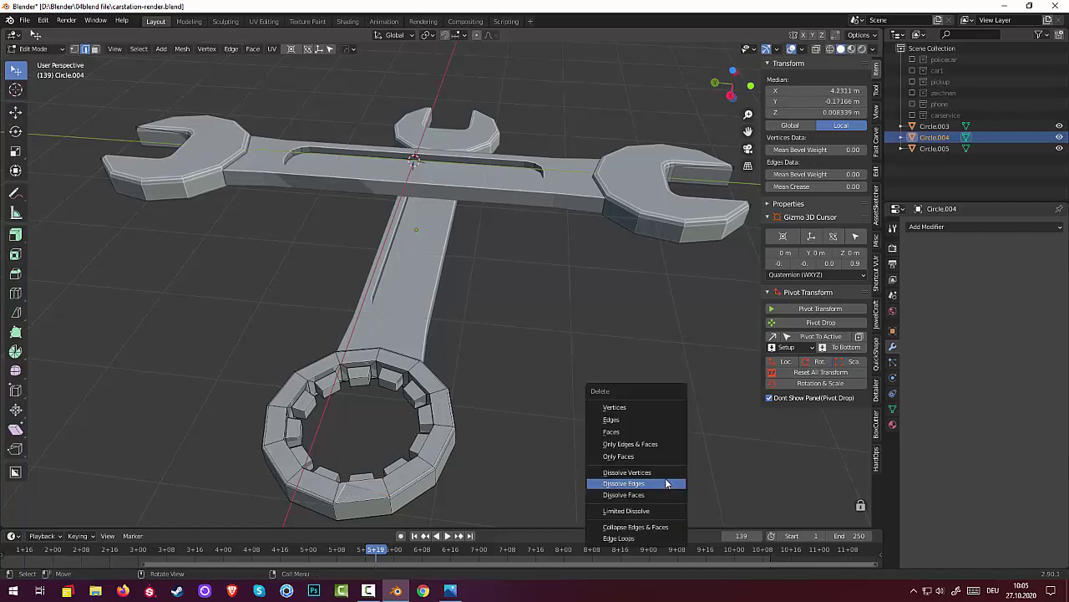
click(658, 474)
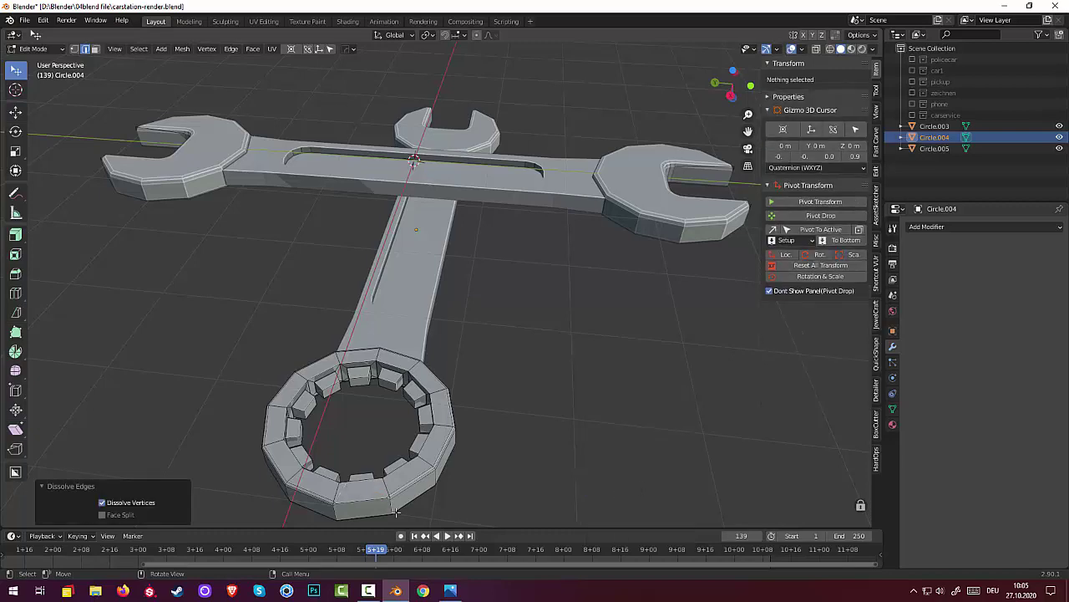
- Bevel the single outer edge still sharp on the ring's underside about 0.045 m wide with 2 segments
middle_drag(396, 512, 443, 402)
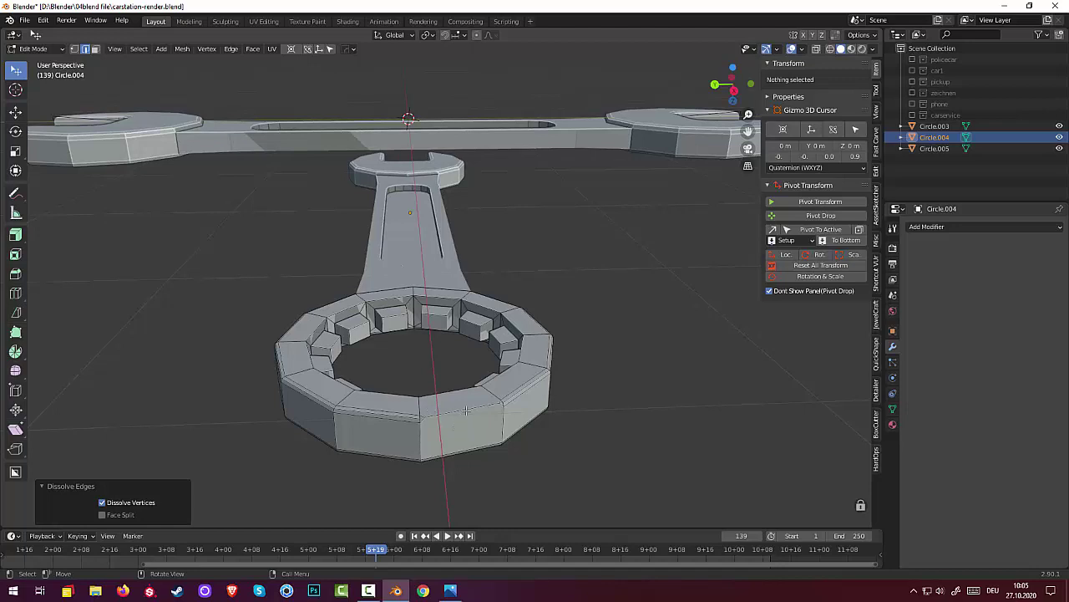
click(466, 410)
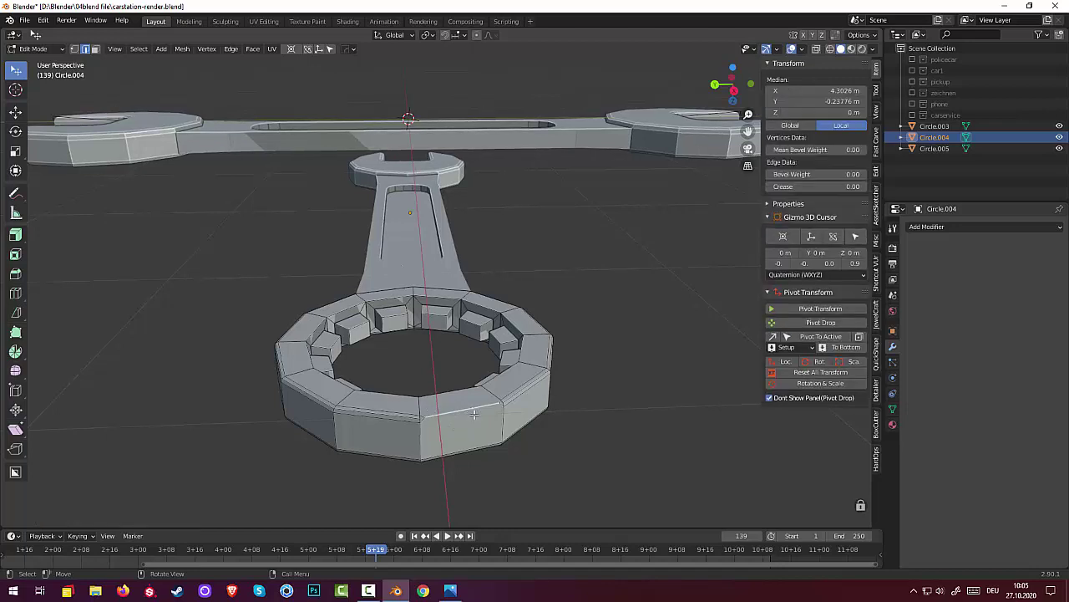
key(ctrl+b)
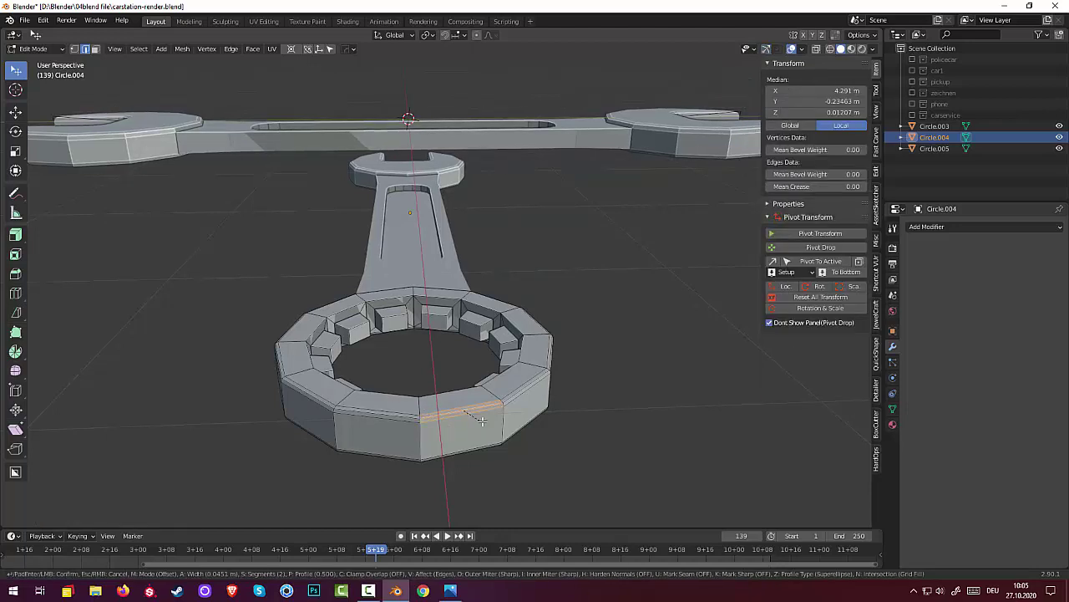
click(482, 422)
click(538, 456)
- Select the inner rim edges around the ring's underside and bevel them about 0.035 m wide with 2 segments
middle_drag(539, 453, 568, 469)
click(531, 357)
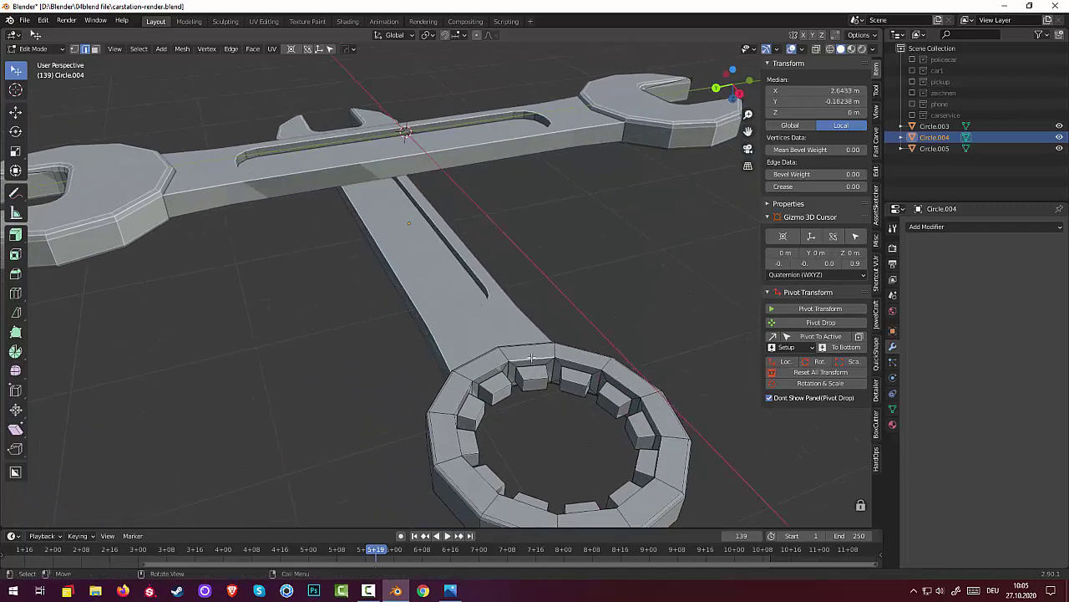
shift+click(576, 365)
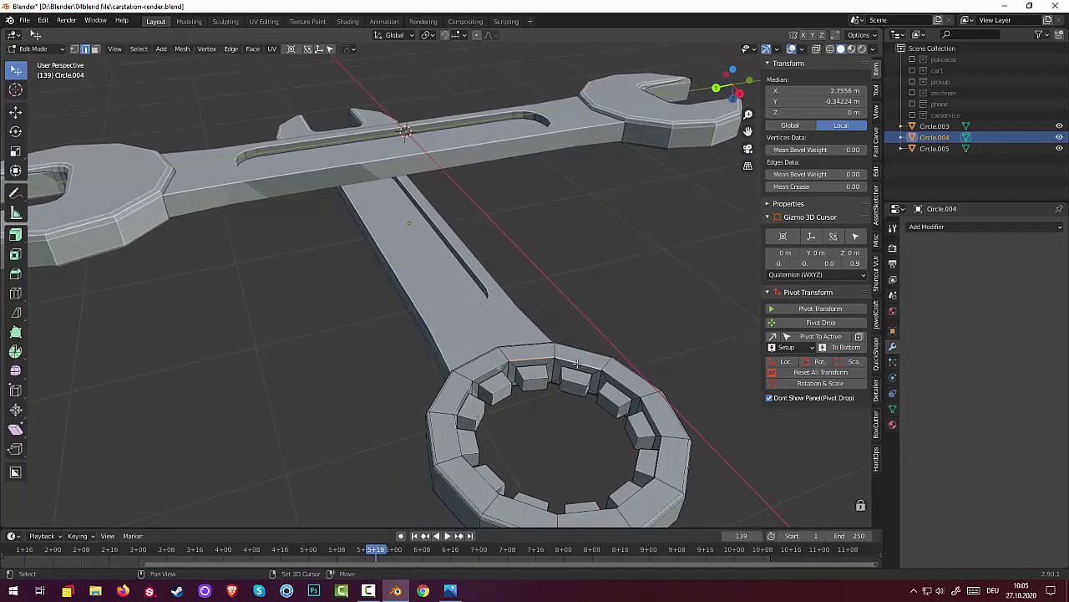
ctrl+click(654, 431)
ctrl+click(651, 487)
ctrl+click(593, 508)
ctrl+click(525, 505)
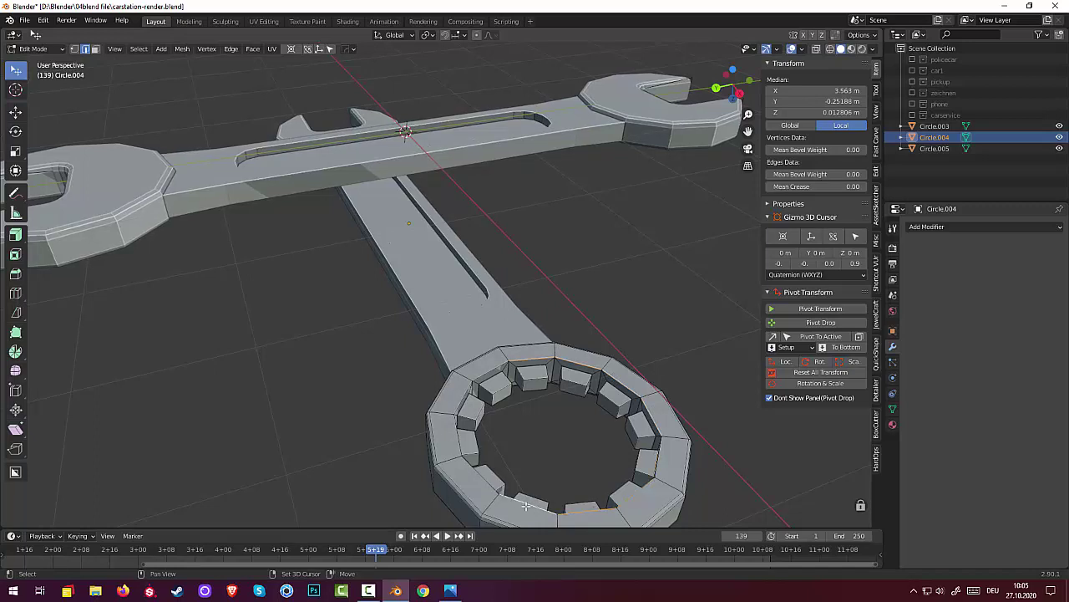
ctrl+click(480, 481)
ctrl+click(456, 436)
ctrl+click(462, 398)
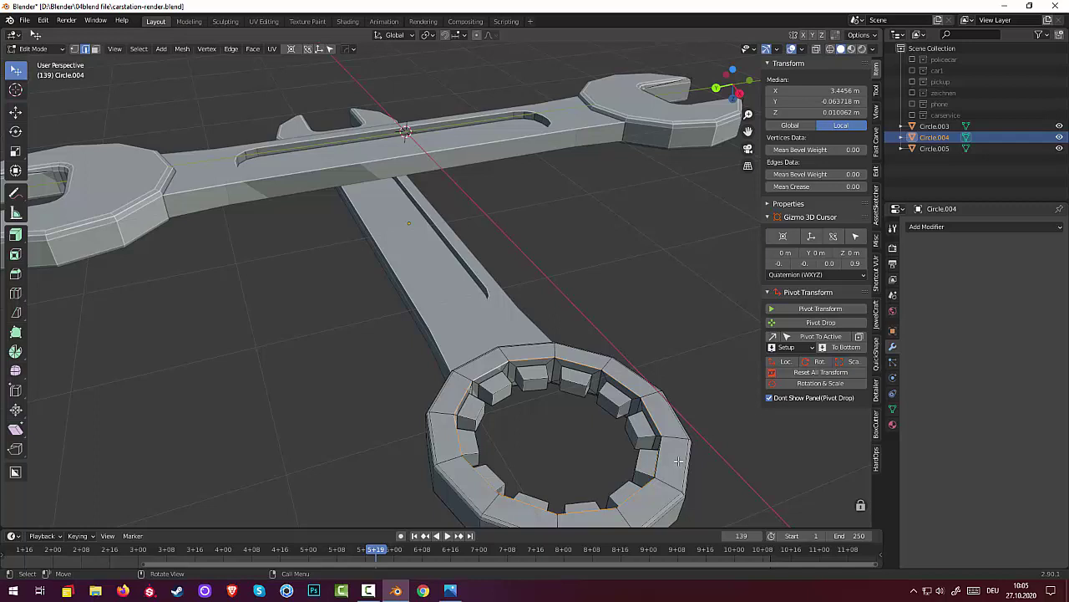
key(ctrl+b)
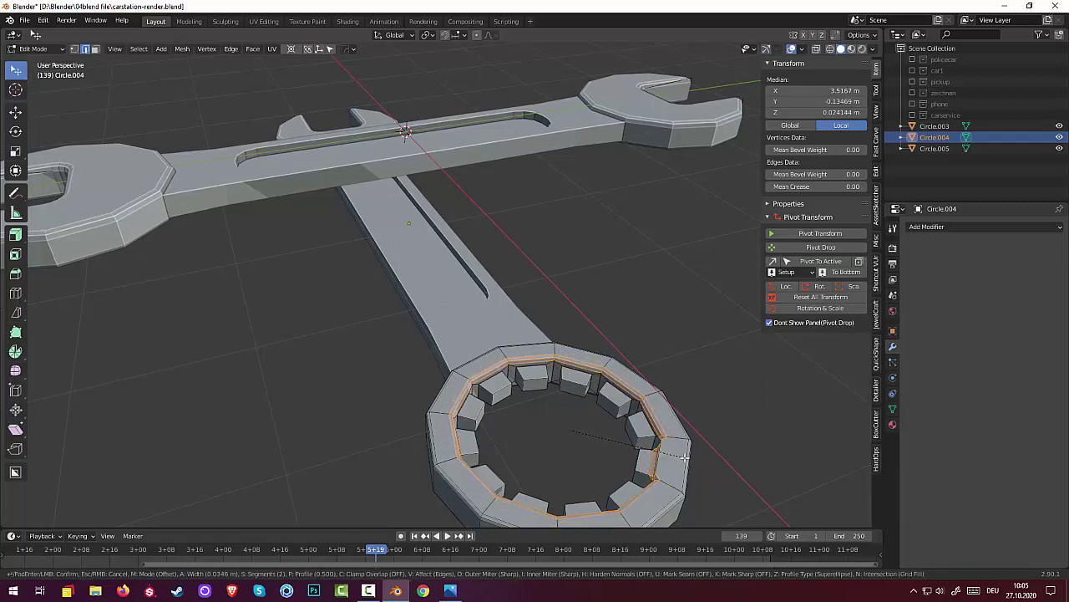
click(687, 457)
click(705, 456)
- Bevel the leftover sharp inner rim edge on the ring's underside about 0.035 m wide with 2 segments
middle_drag(704, 455, 738, 470)
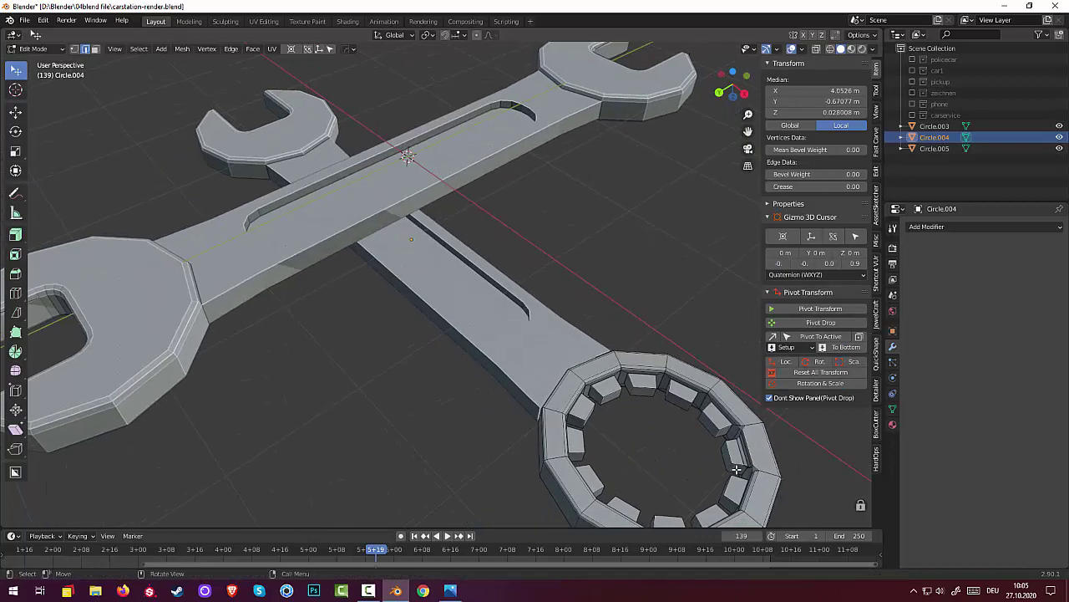
click(749, 453)
click(749, 454)
key(ctrl+b)
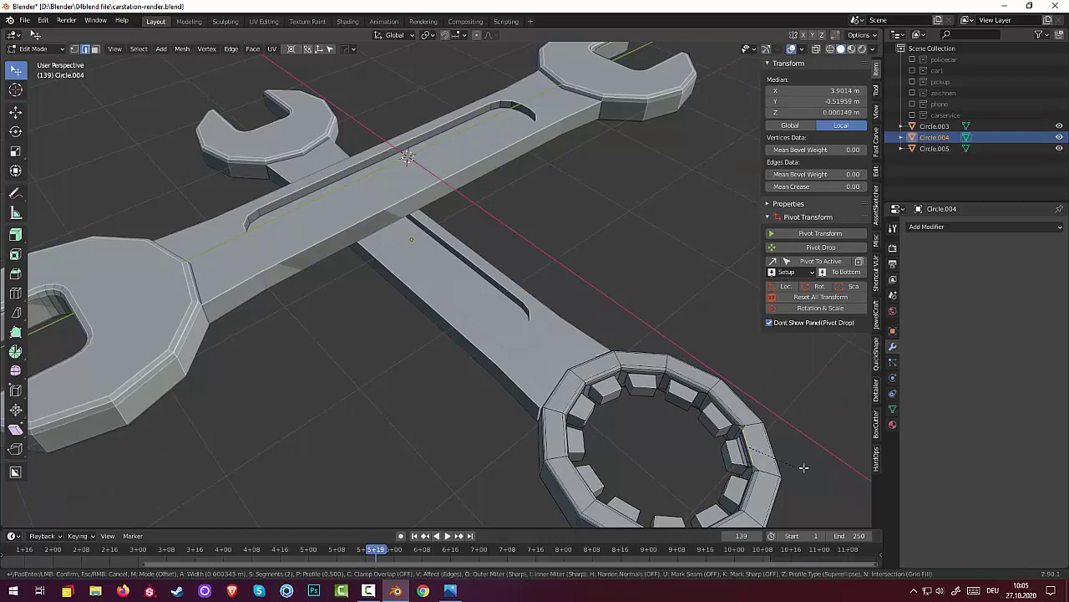
click(804, 467)
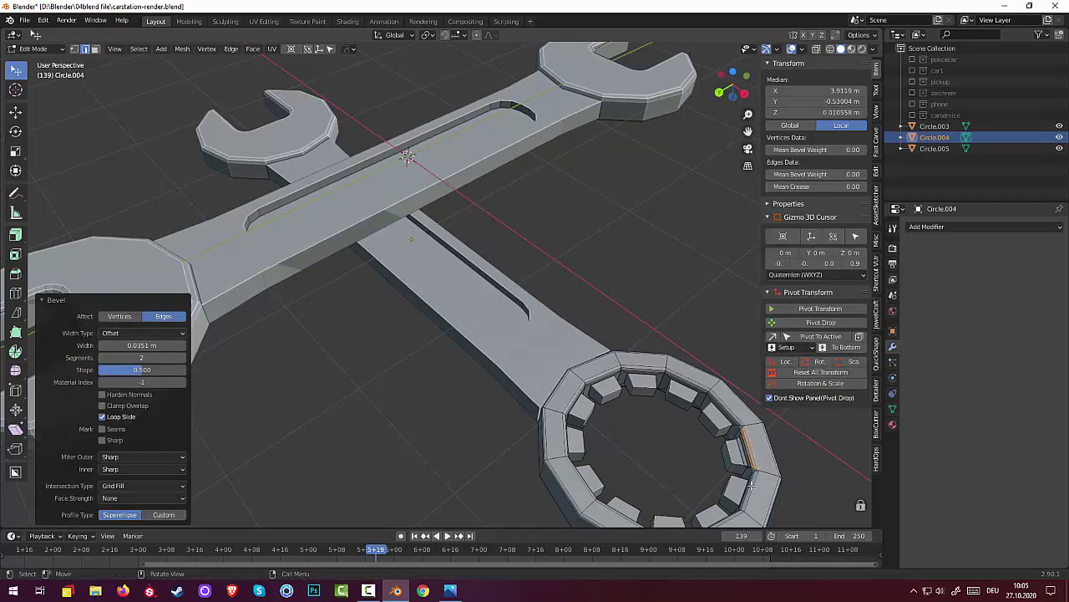
key(ctrl+z)
- Return to Object Mode and join the toothed ring head with its wrench handle into one object
scroll(643, 465, down, 3)
scroll(643, 465, down, 2)
middle_drag(637, 463, 759, 477)
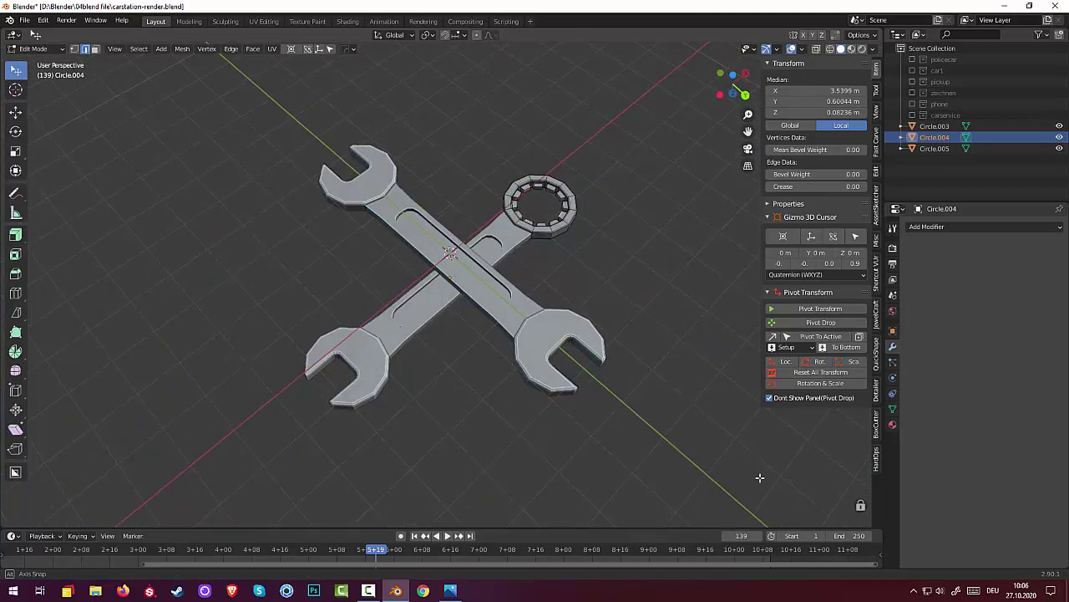
click(41, 50)
click(39, 62)
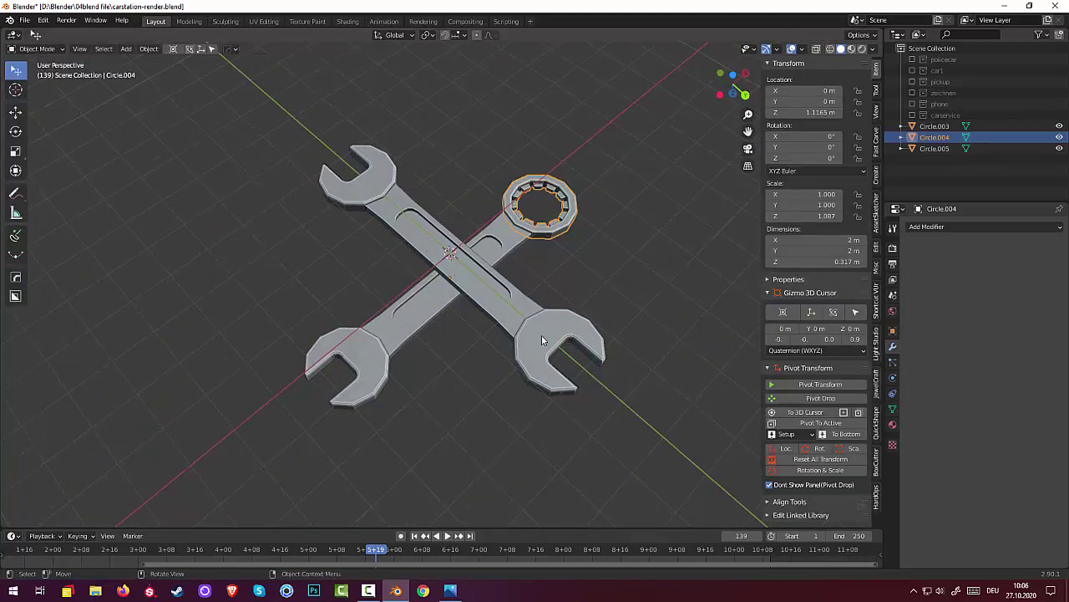
shift+click(434, 309)
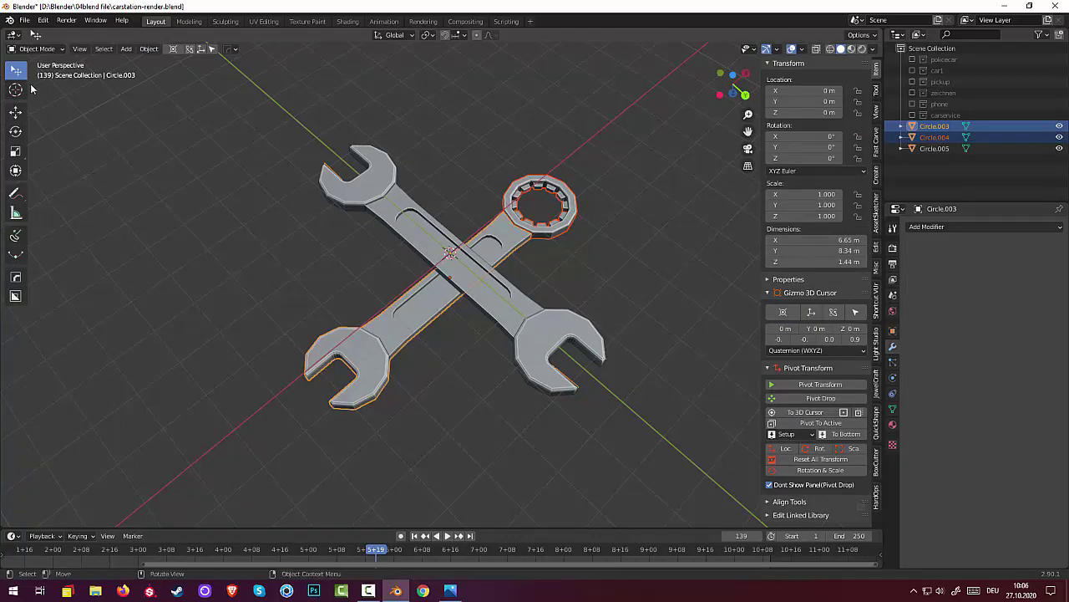
click(148, 48)
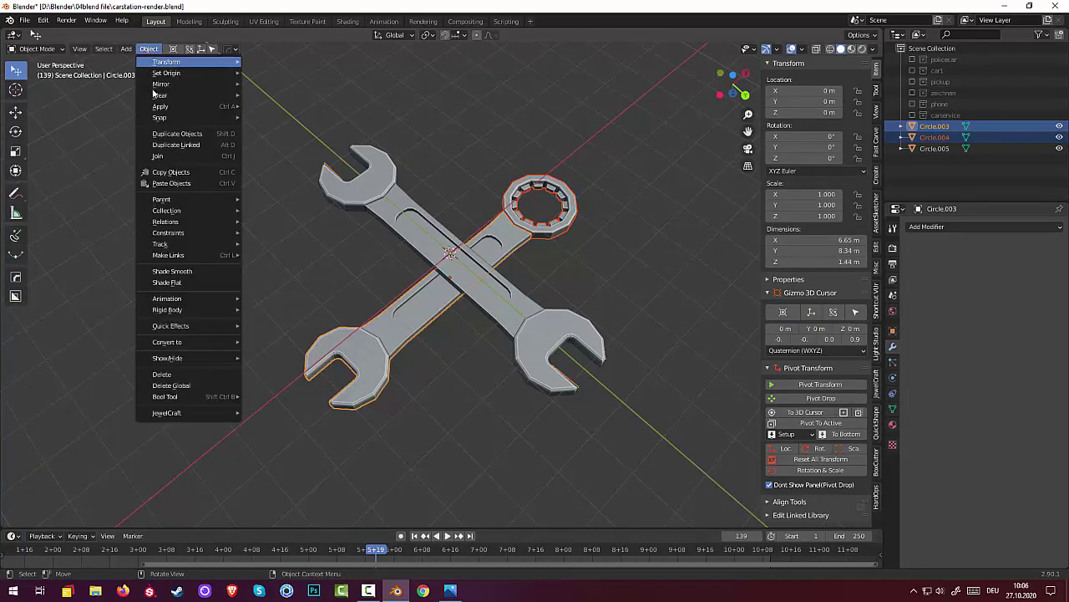
click(159, 156)
click(578, 407)
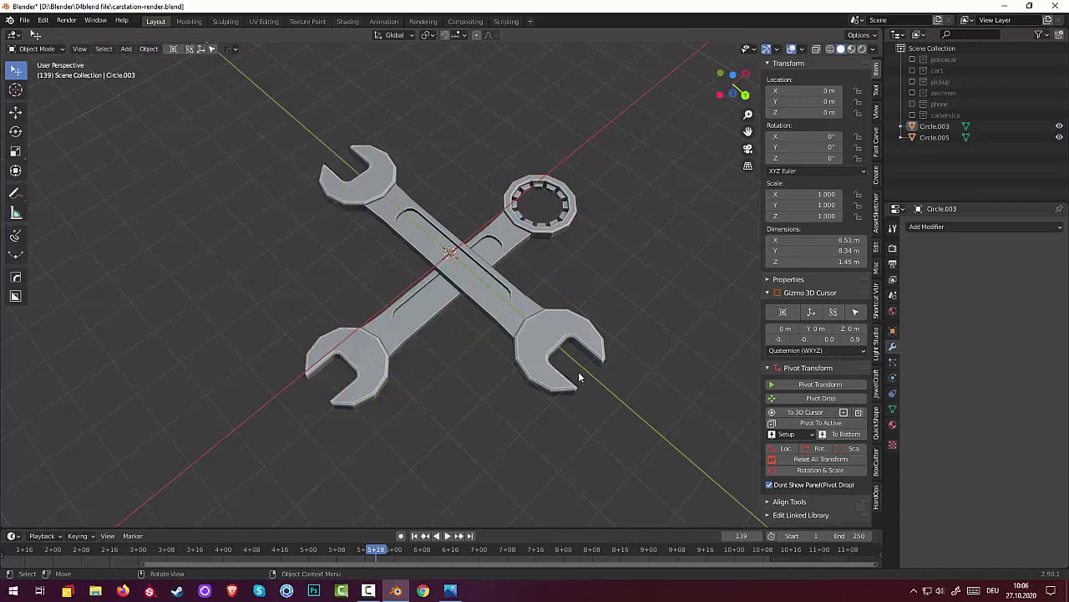
- Move the double open-ended wrench about 1.307 m along the Z axis, then deselect it
middle_drag(578, 371, 373, 299)
click(565, 268)
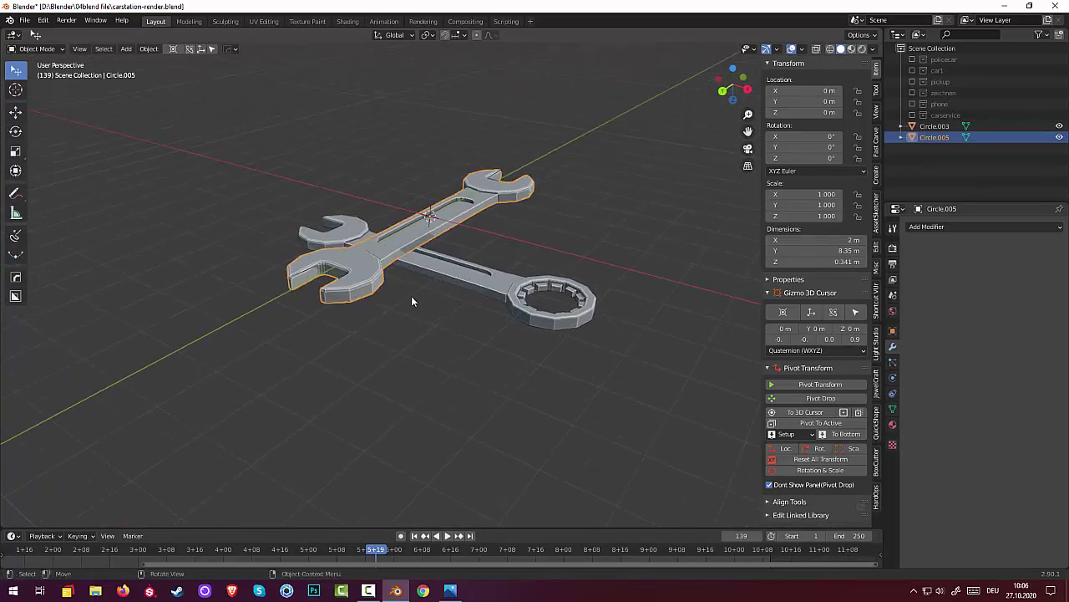
key(g)
key(z)
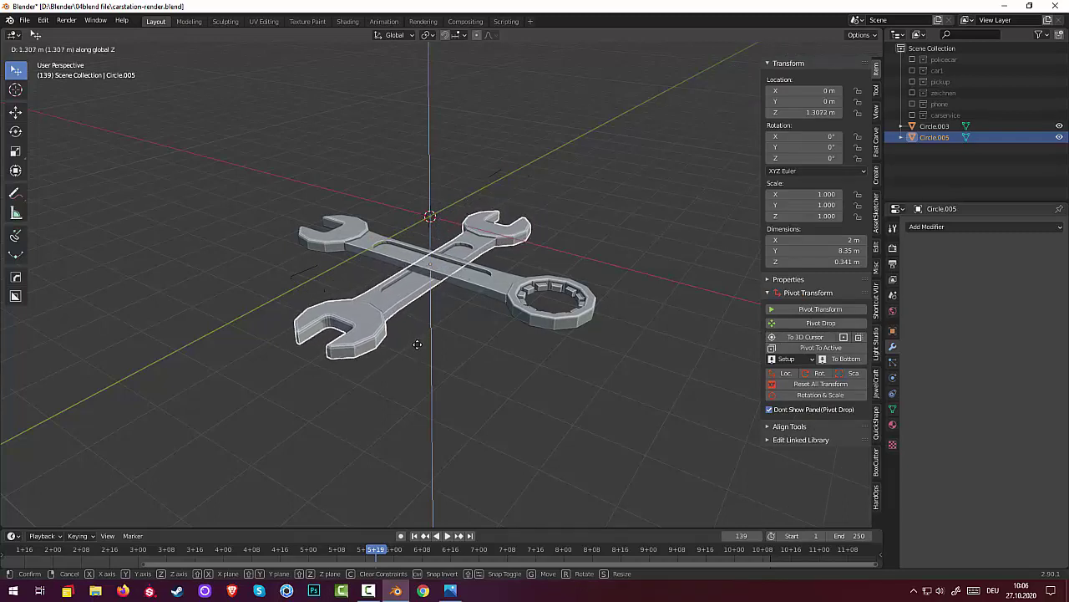
click(418, 347)
click(514, 396)
- Create a new collection in the scene and name it logo
middle_drag(575, 395, 599, 459)
scroll(543, 406, down, 3)
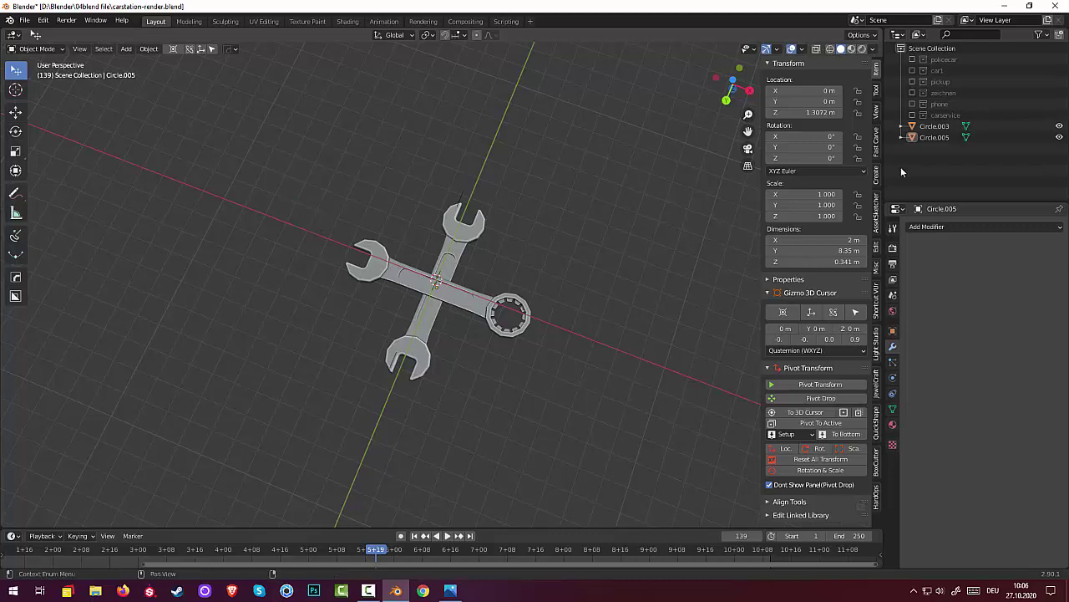
click(933, 126)
ctrl+click(935, 137)
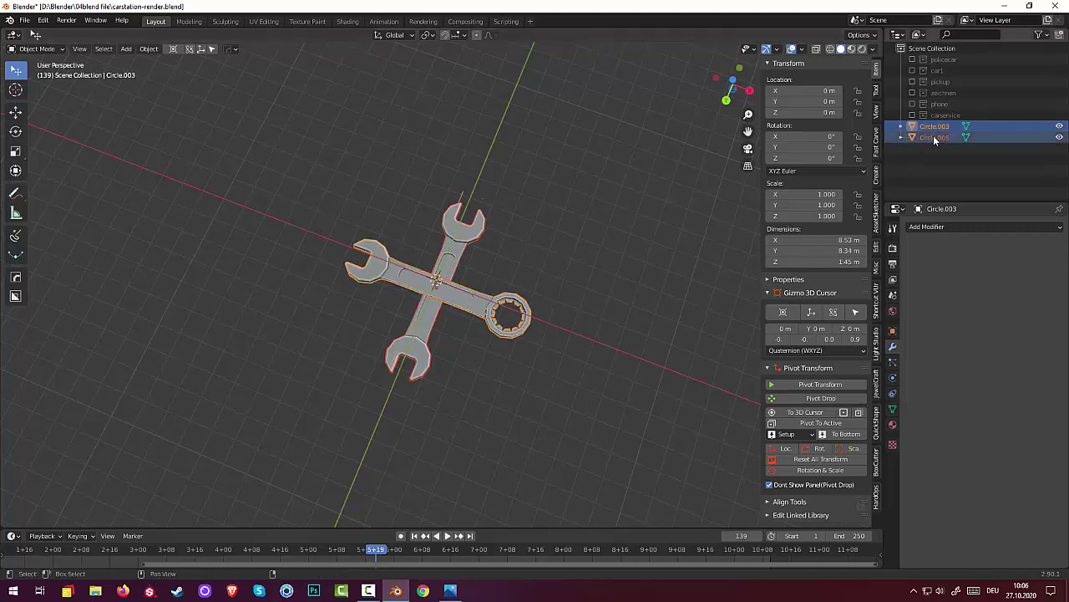
right_click(970, 163)
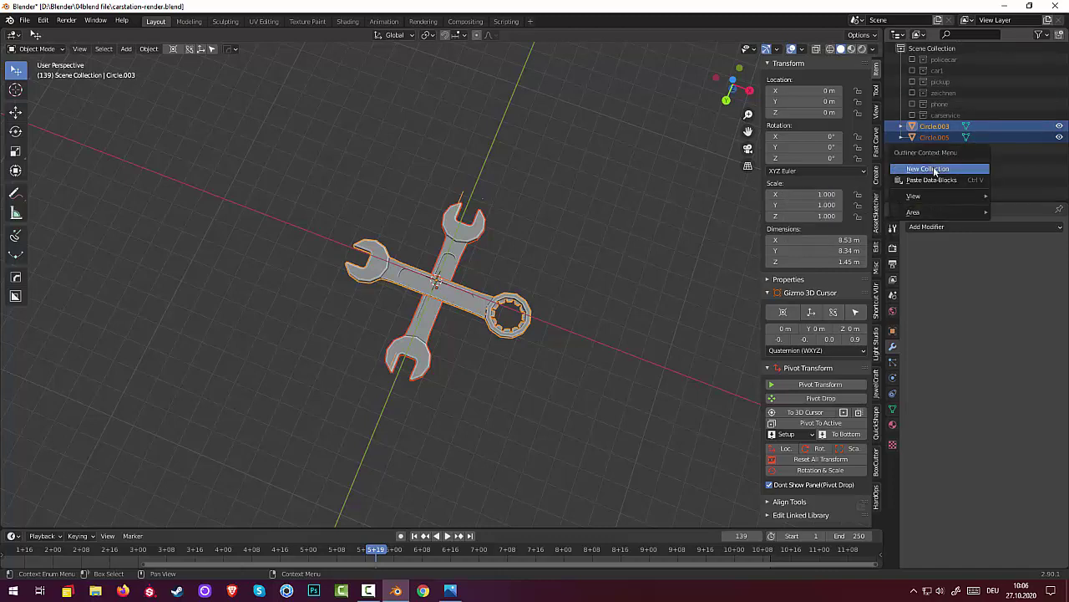
click(929, 169)
double_click(939, 125)
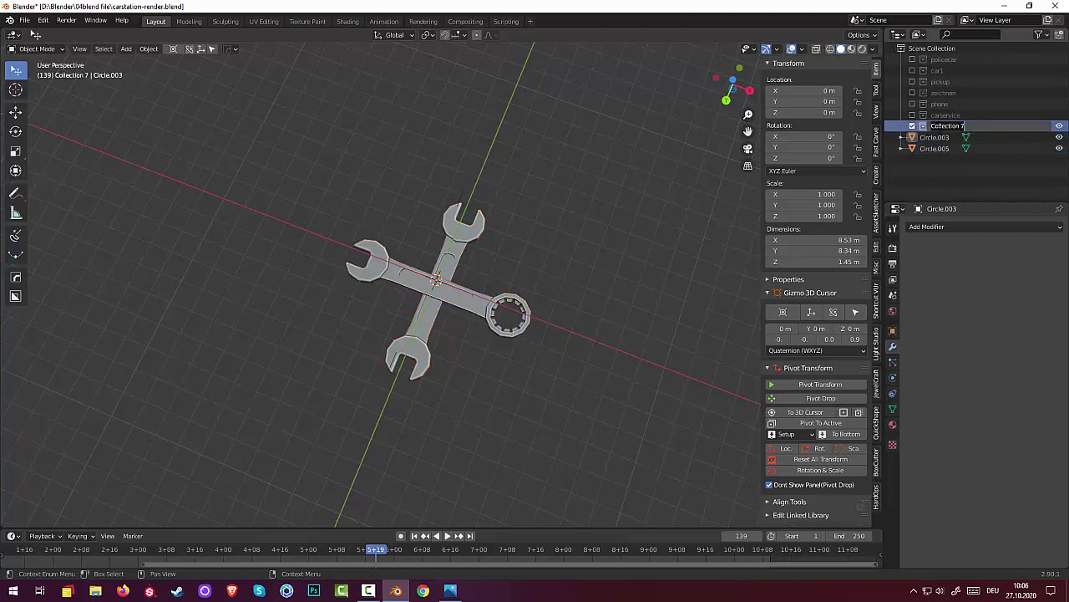
key(BackSpace)
text(logo)
key(Return)
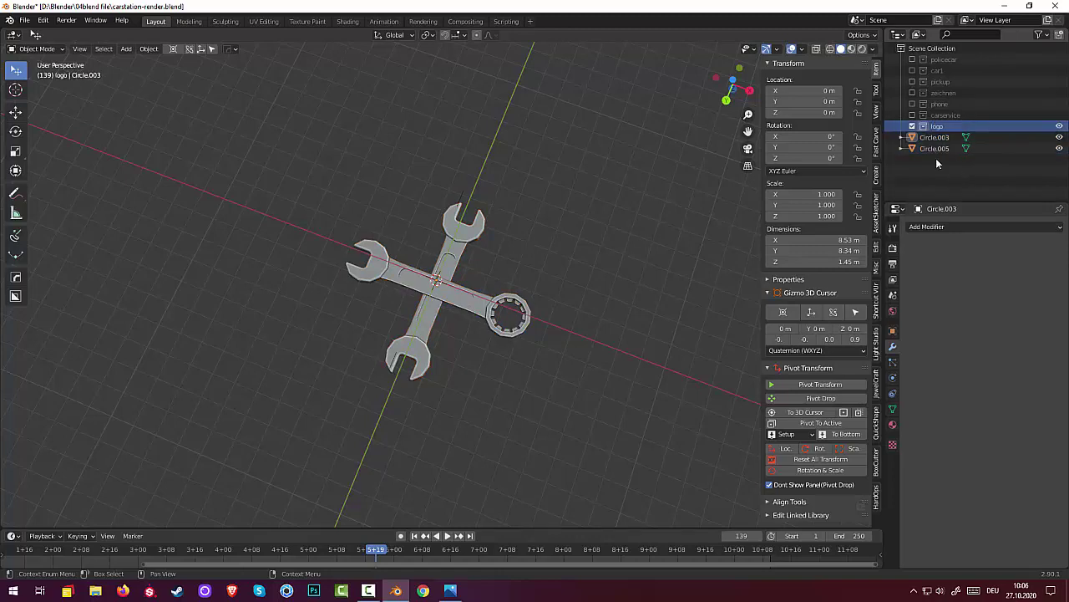
- Put both wrench objects into the logo collection and collapse that collection
click(934, 137)
ctrl+click(934, 148)
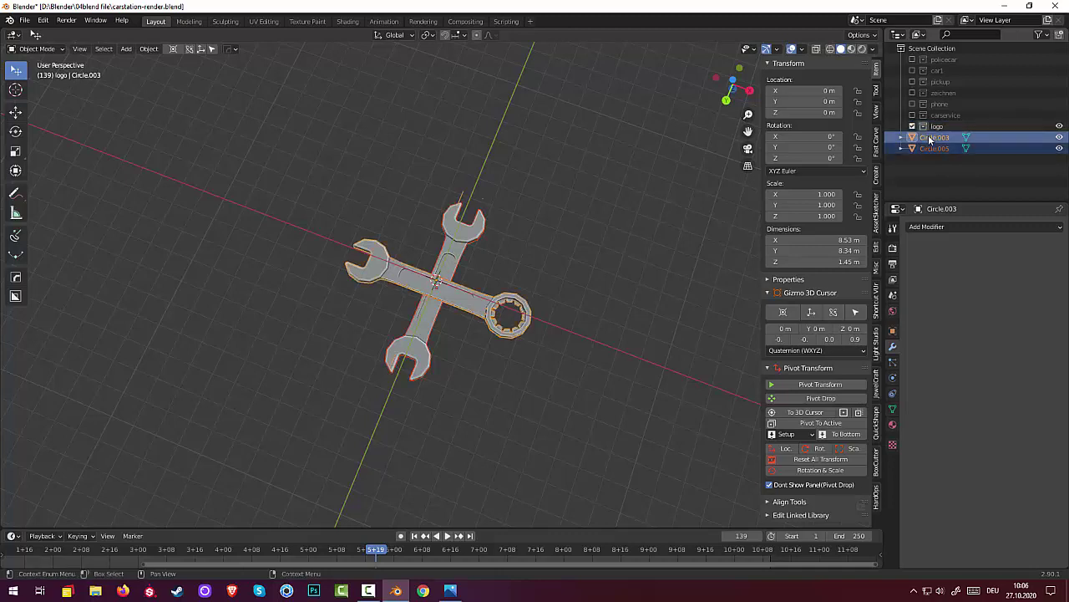
drag(932, 143, 926, 129)
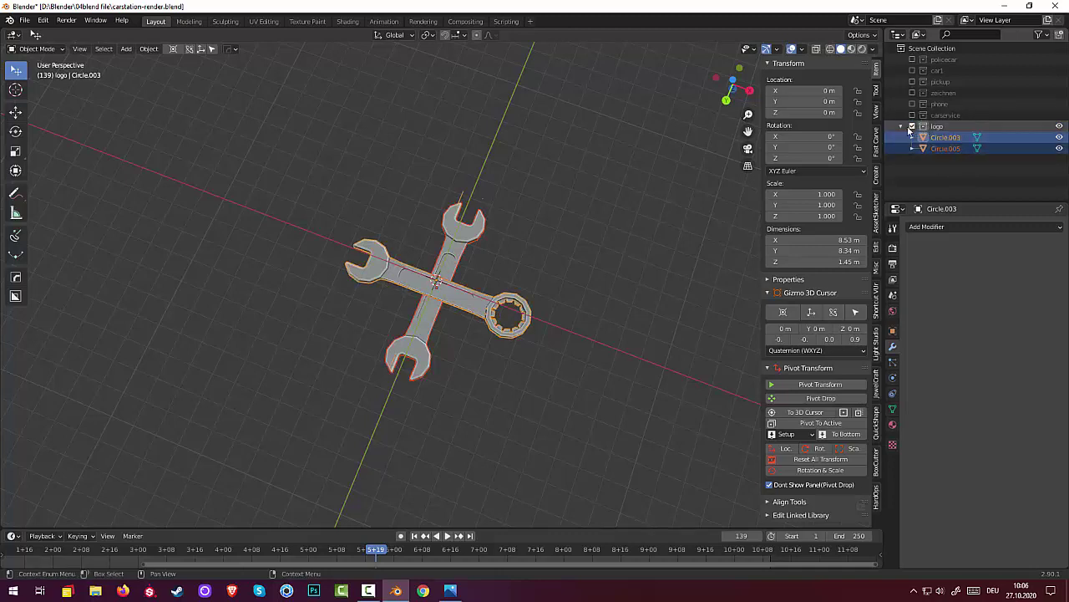
click(902, 126)
- Re-enable all excluded collections from policecar through carservice in the view layer
scroll(693, 220, down, 2)
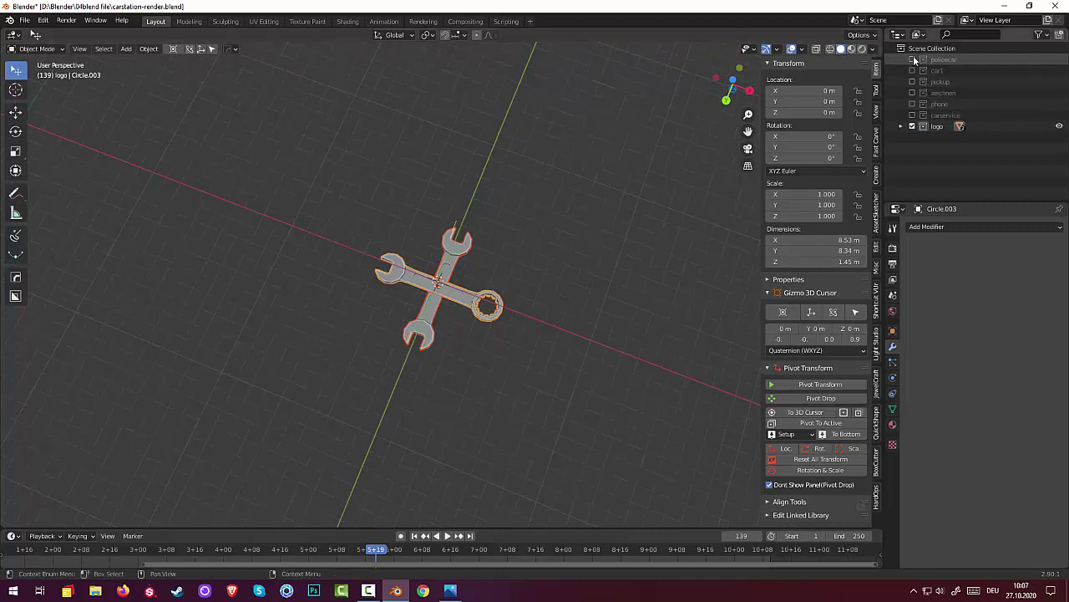
drag(912, 62, 913, 119)
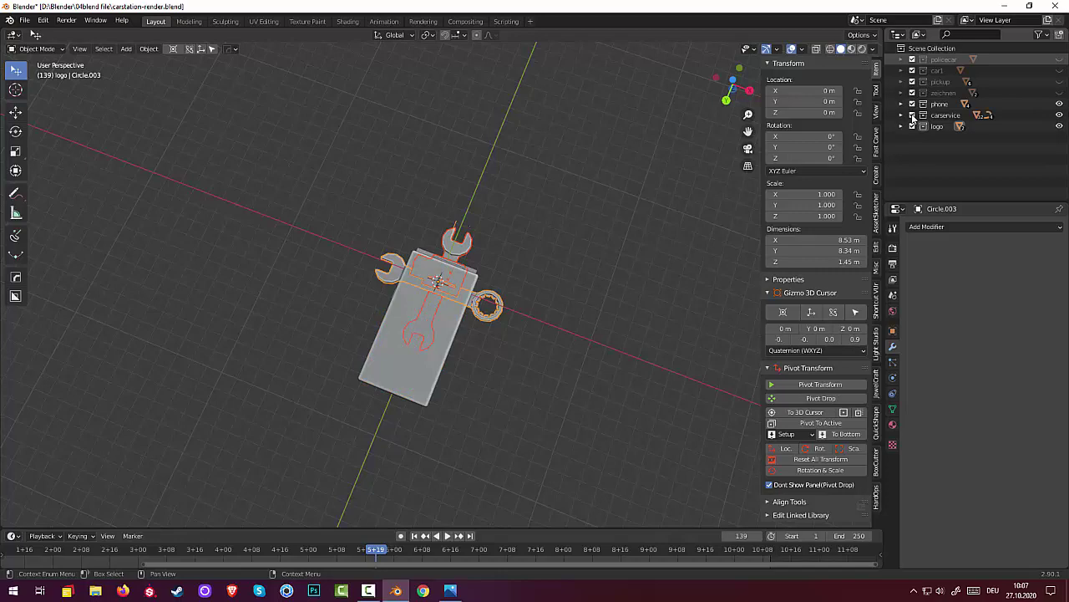
middle_drag(575, 375, 380, 88)
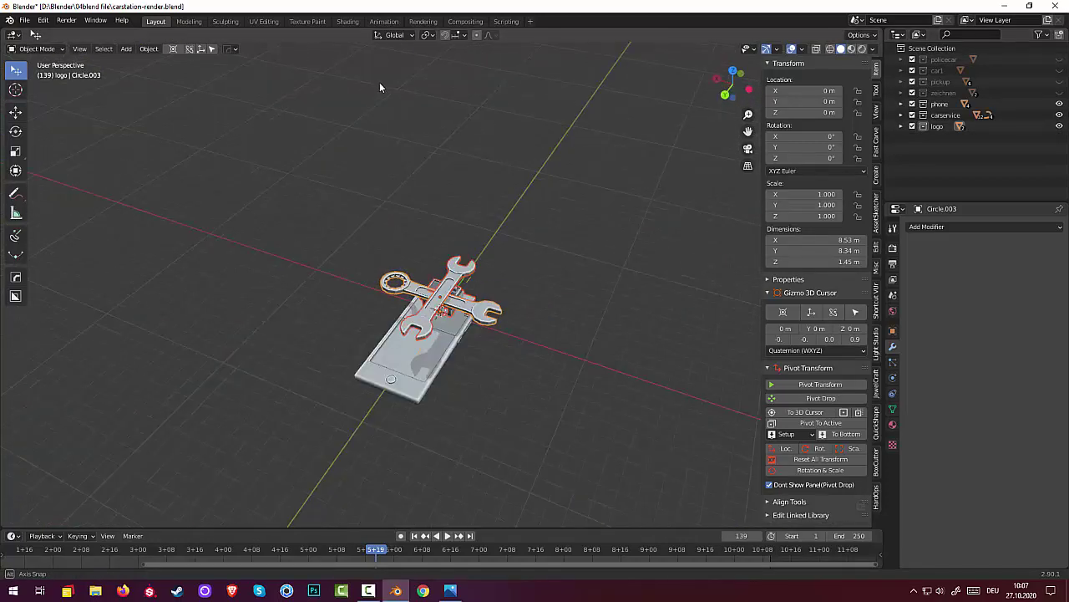
click(902, 60)
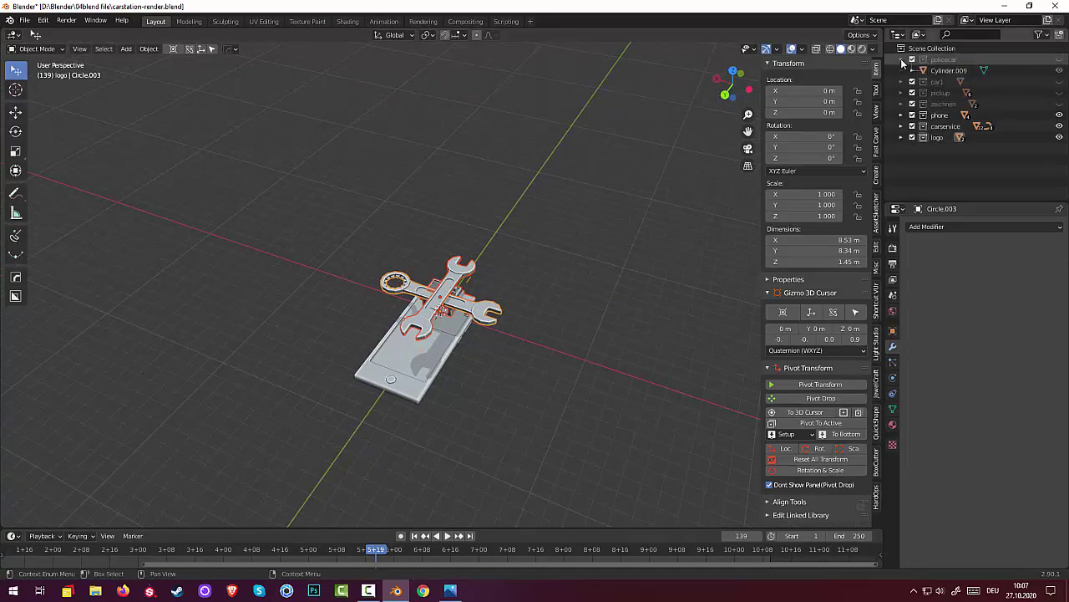
click(901, 60)
scroll(437, 386, up, 3)
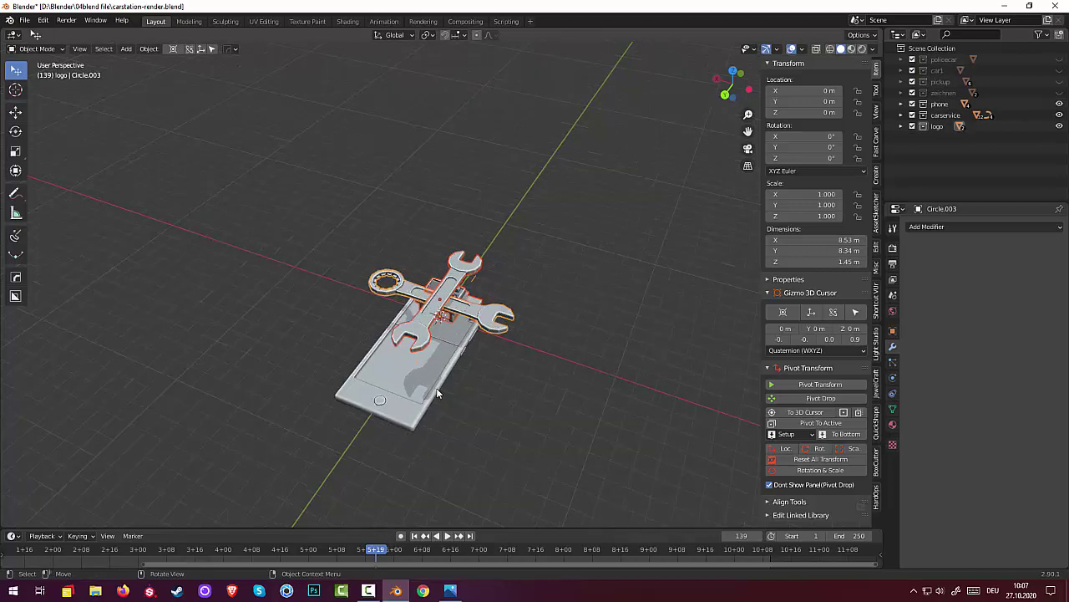
scroll(437, 386, up, 2)
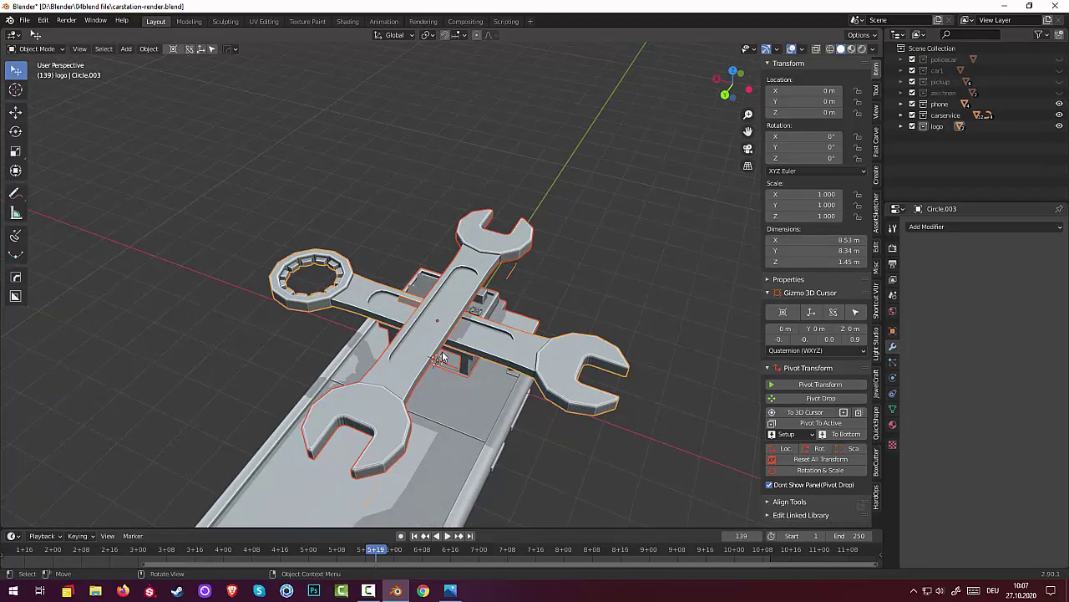
click(913, 82)
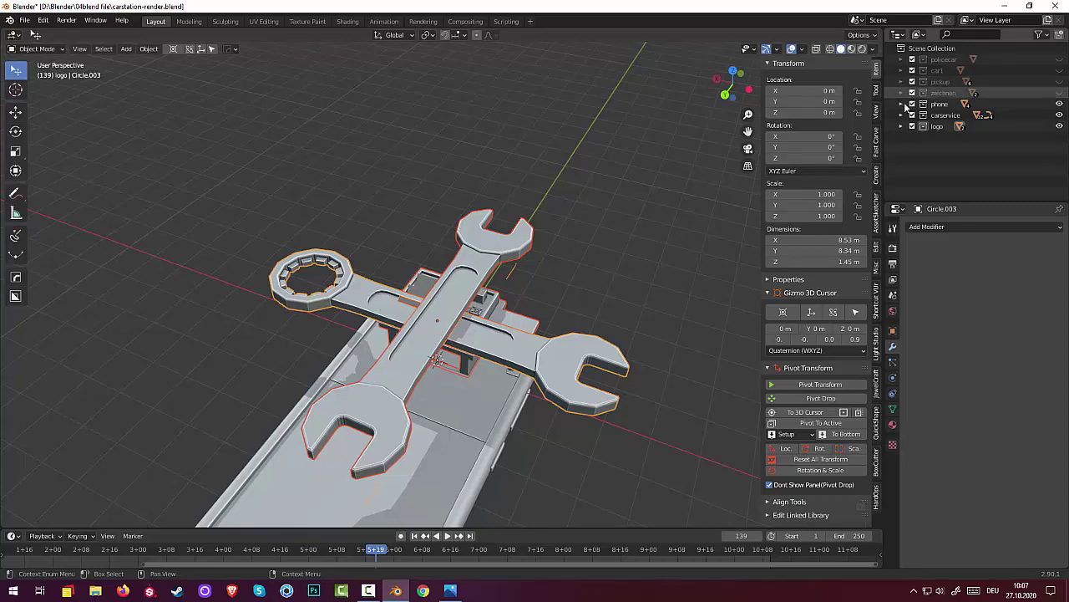
- Select both wrenches and scale them down together to about 0.144
middle_drag(456, 335, 496, 338)
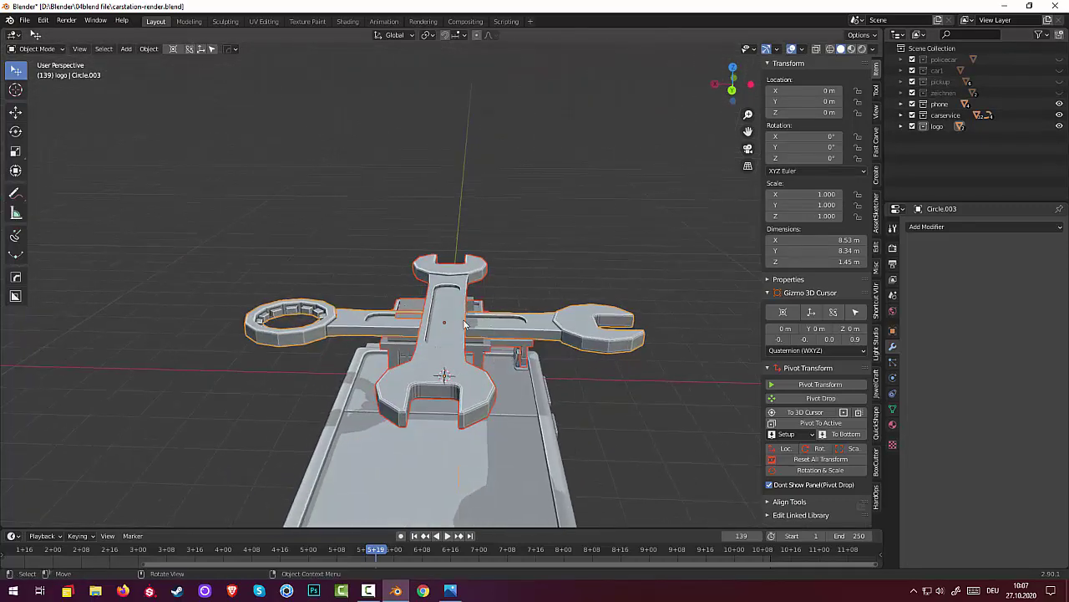
click(460, 340)
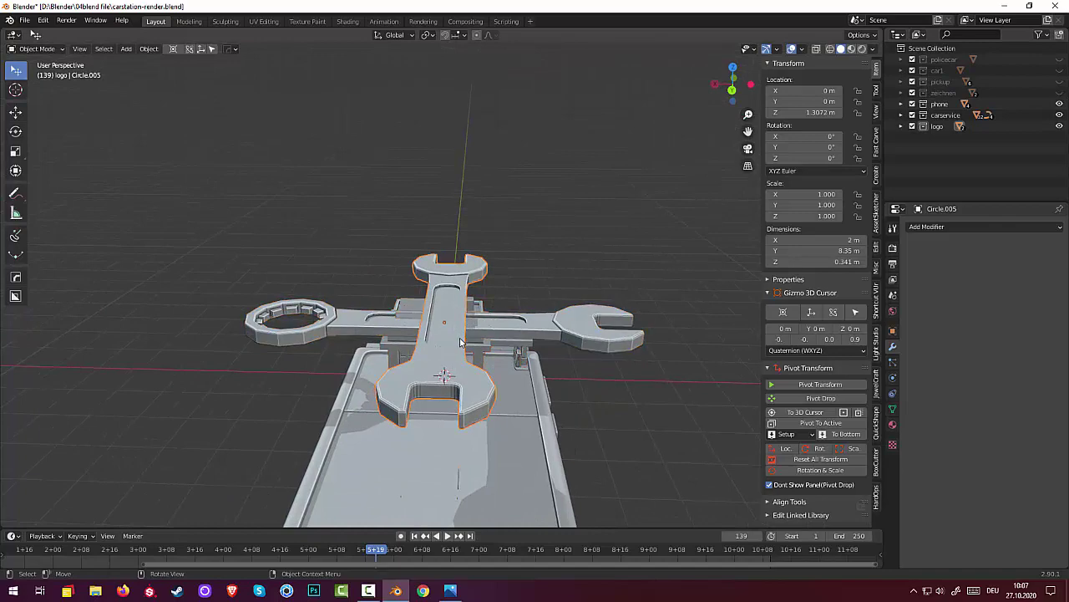
shift+click(344, 324)
scroll(482, 372, down, 3)
middle_drag(482, 372, 534, 368)
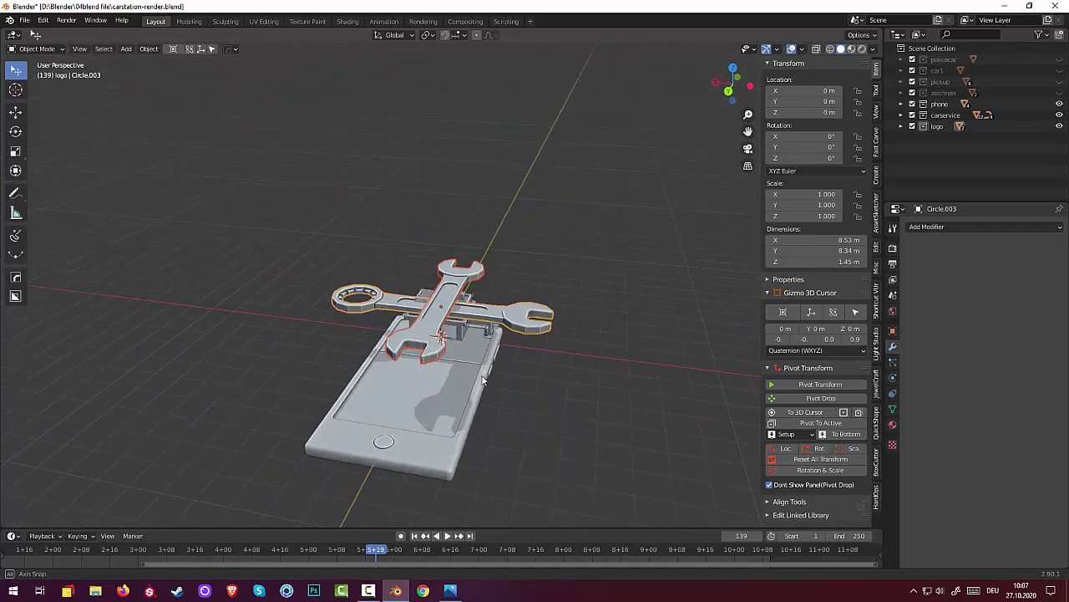
key(s)
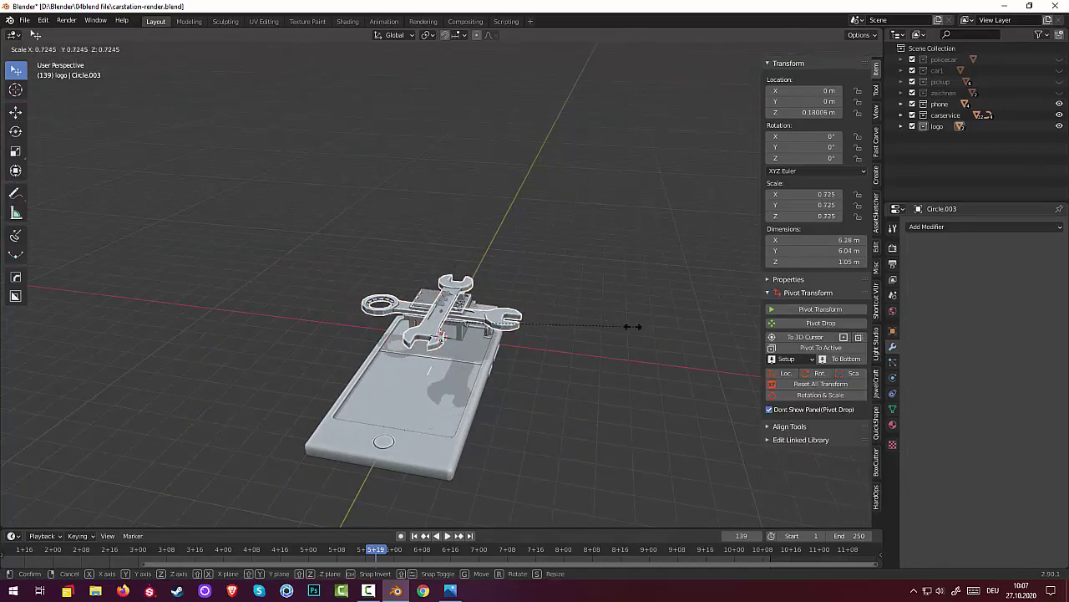
click(479, 312)
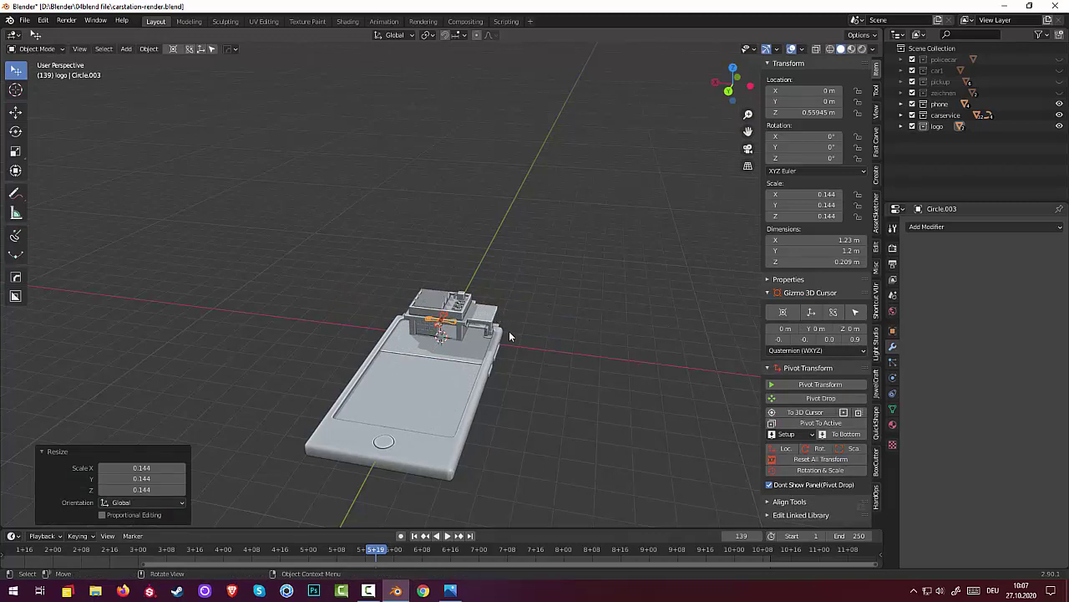
- Rotate both wrenches 90° around the global X axis so they stand upright
key(r)
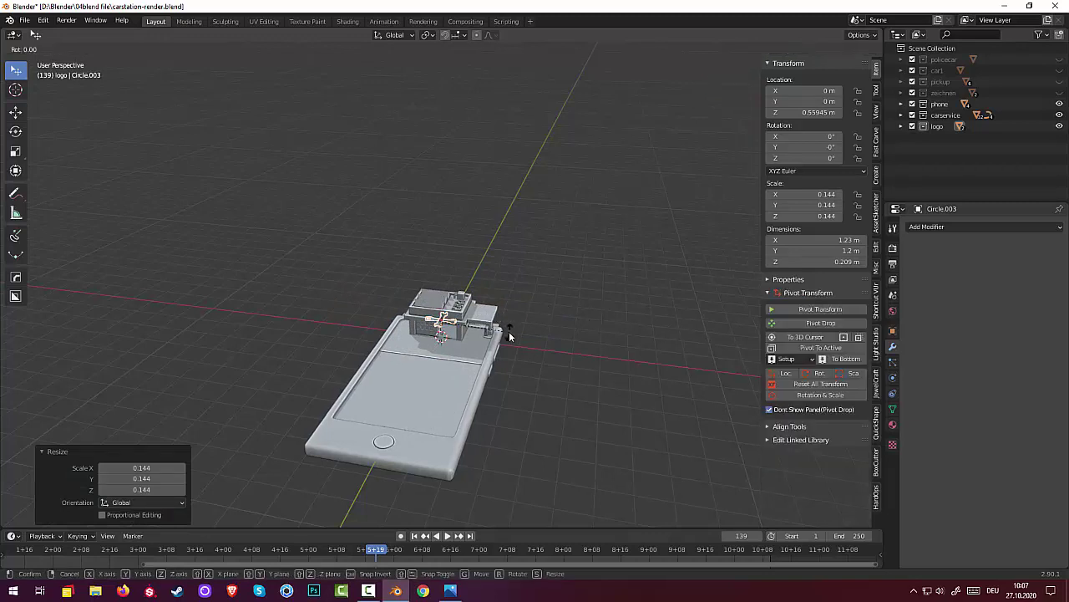
text(x)
text(90)
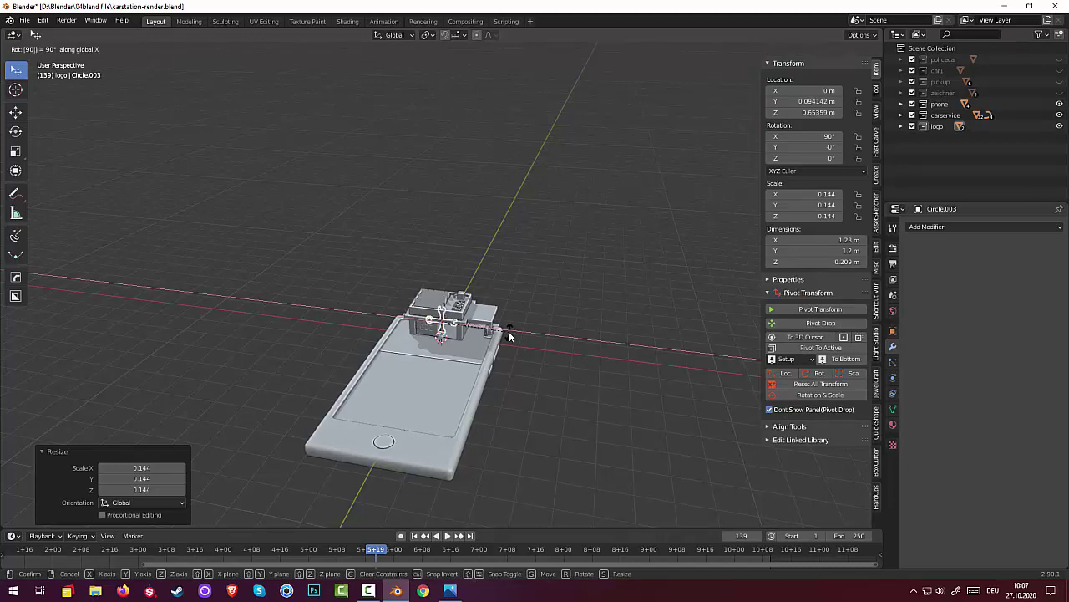
key(Return)
- Rotate the upright wrenches 45° around the global Y axis to form a diagonal cross
scroll(505, 331, up, 4)
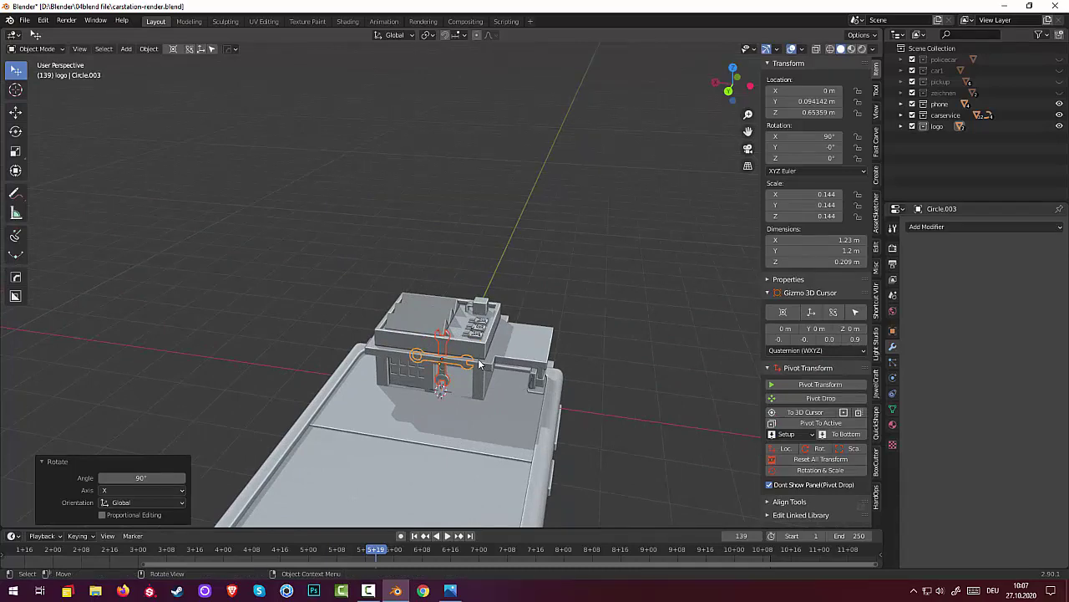
text(ry)
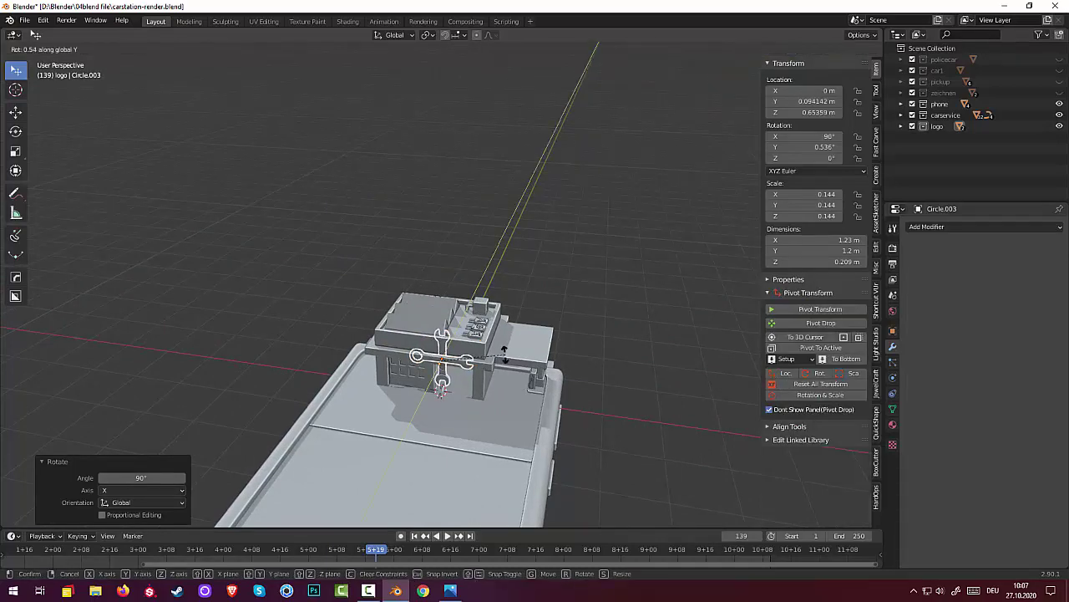
text(45)
key(Return)
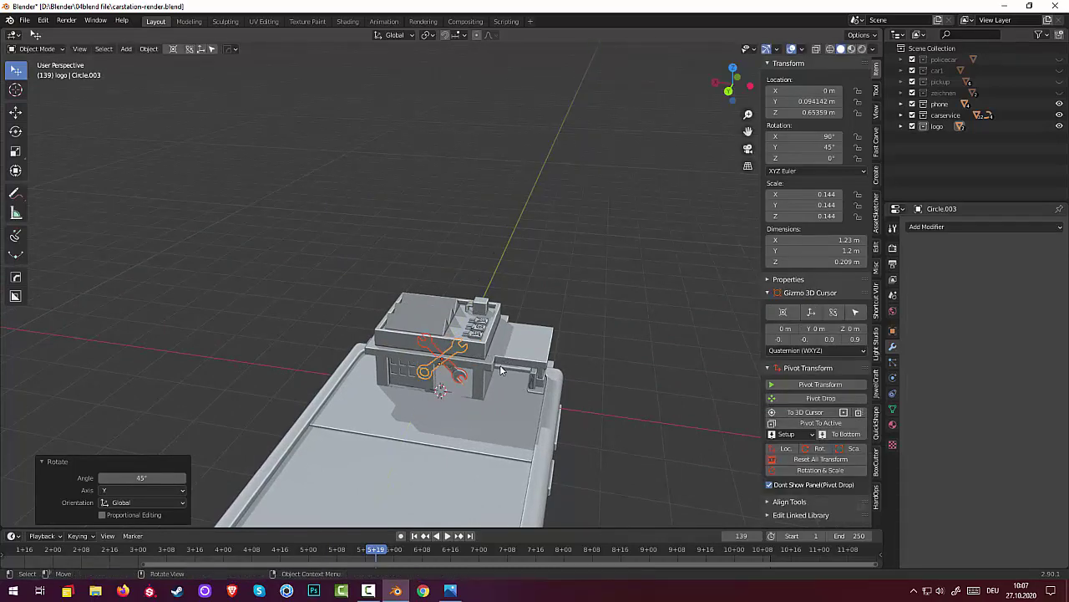
middle_drag(501, 371, 466, 387)
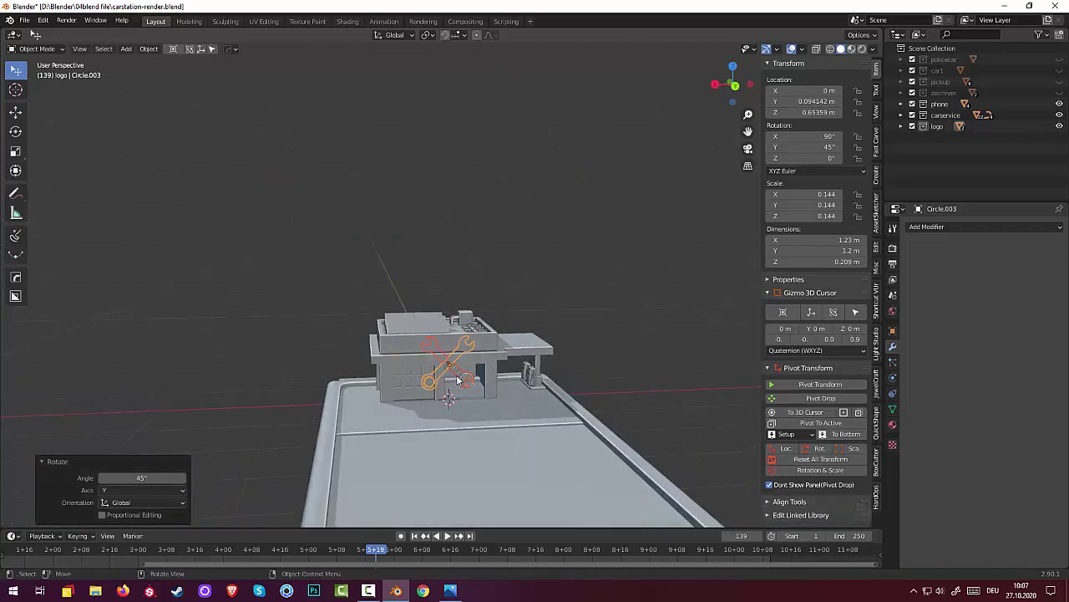
- Raise both crossed wrenches about 1.04 m along the global Z axis, up to the building's roof
key(g)
key(z)
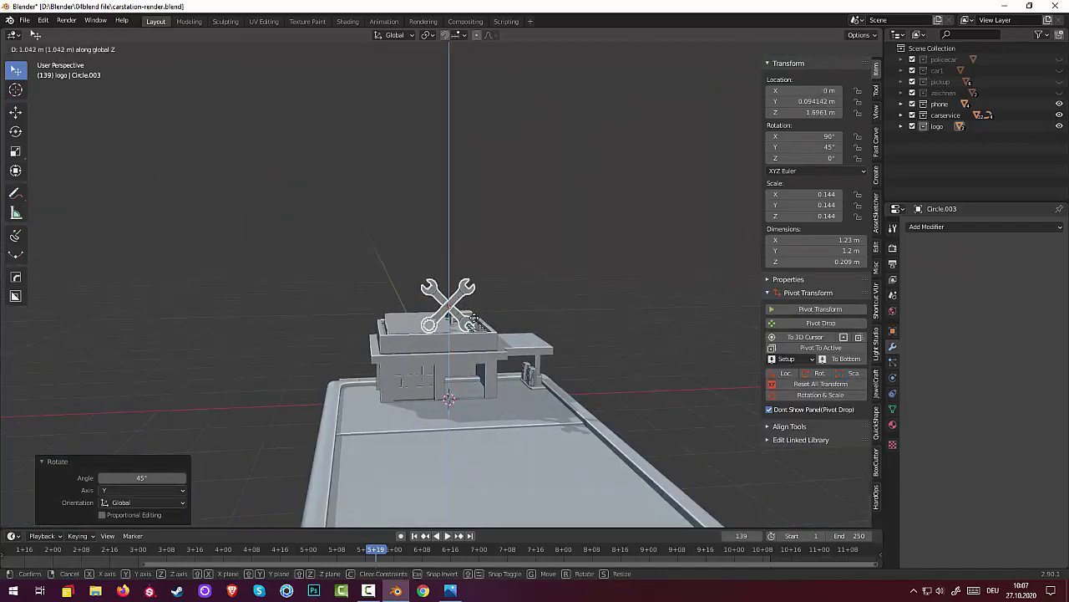
click(545, 335)
middle_drag(546, 335, 597, 350)
scroll(486, 349, up, 8)
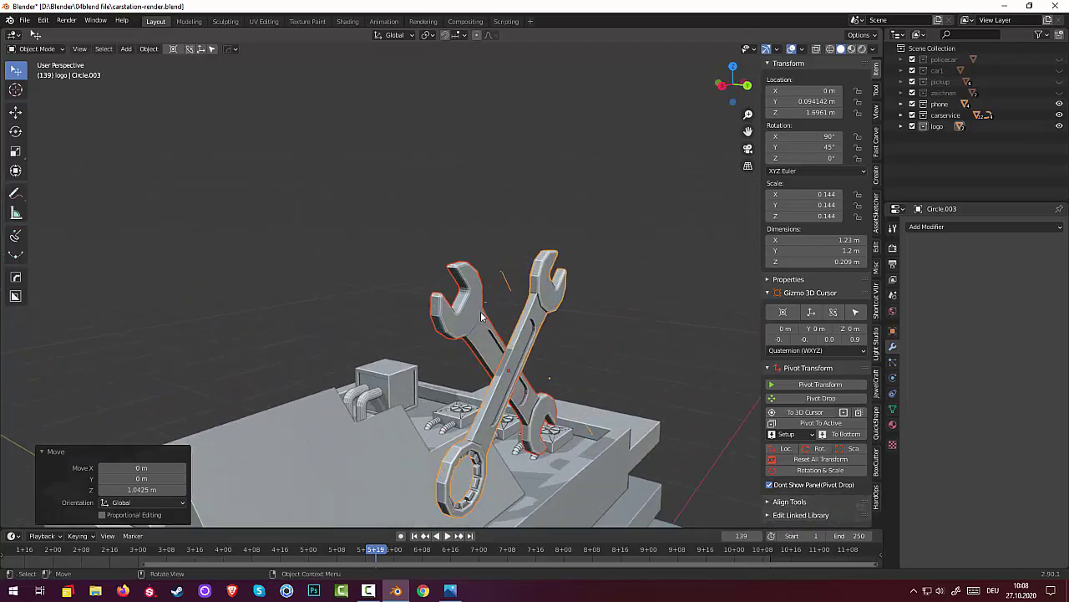
click(507, 288)
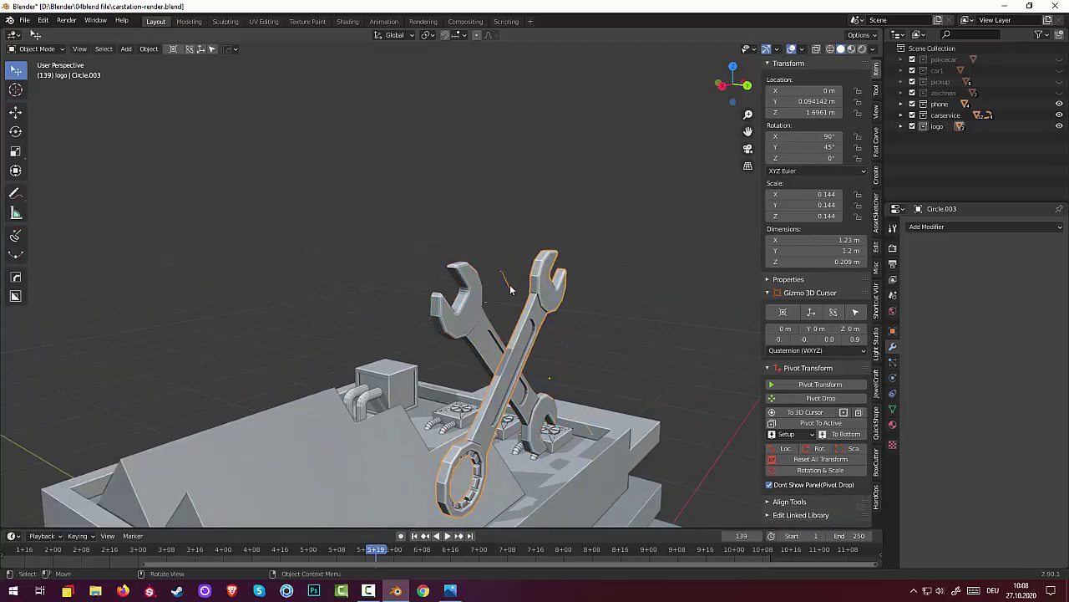
key(Delete)
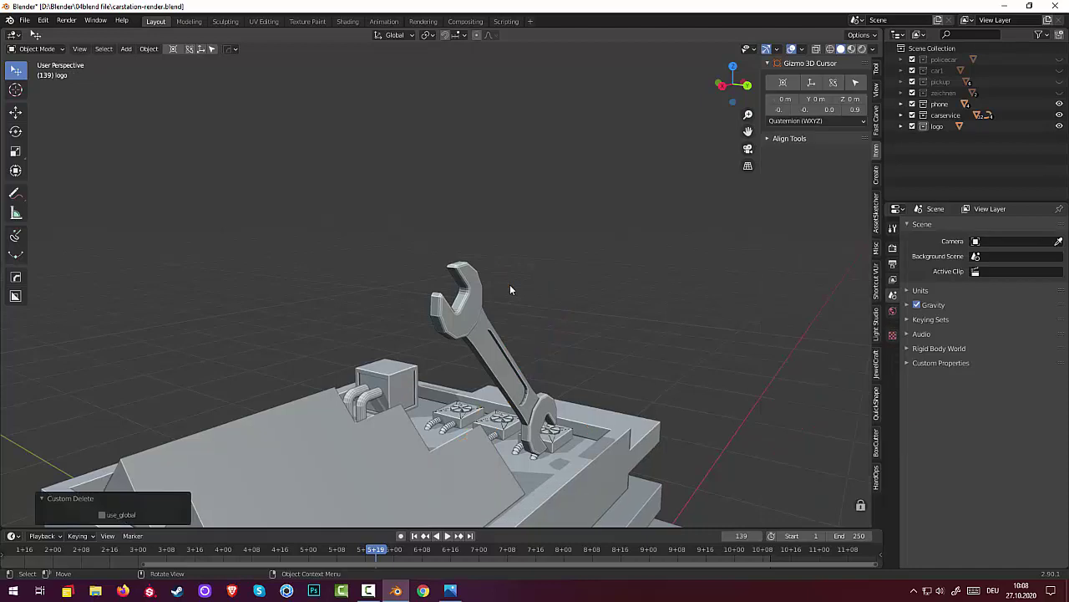
key(ctrl+z)
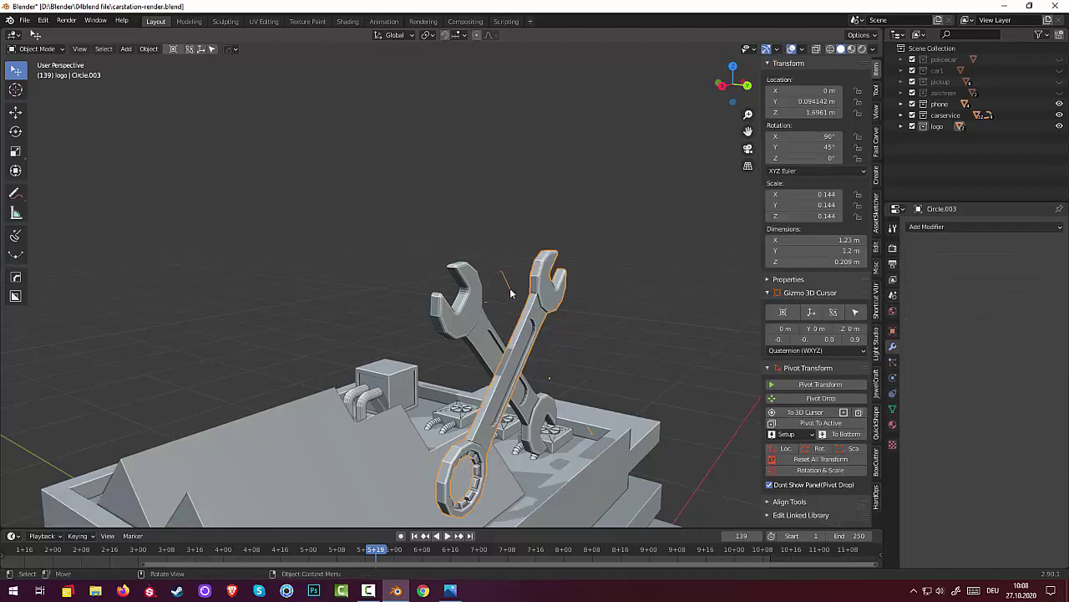
- Open the ring-ended wrench in Edit Mode and delete the selected stray edge floating next to its open jaw
click(43, 50)
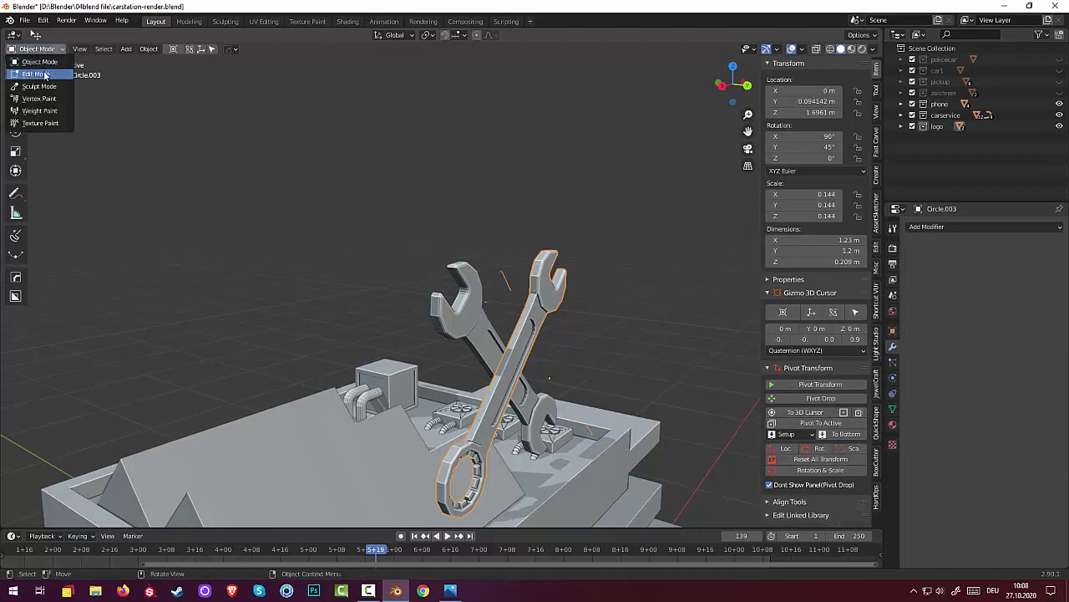
click(42, 74)
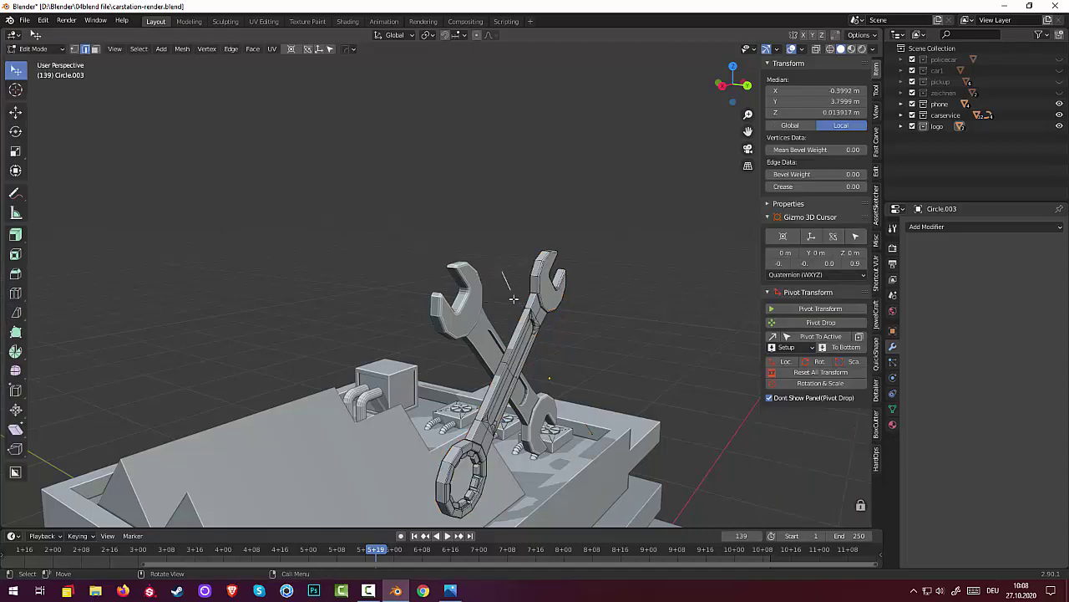
key(x)
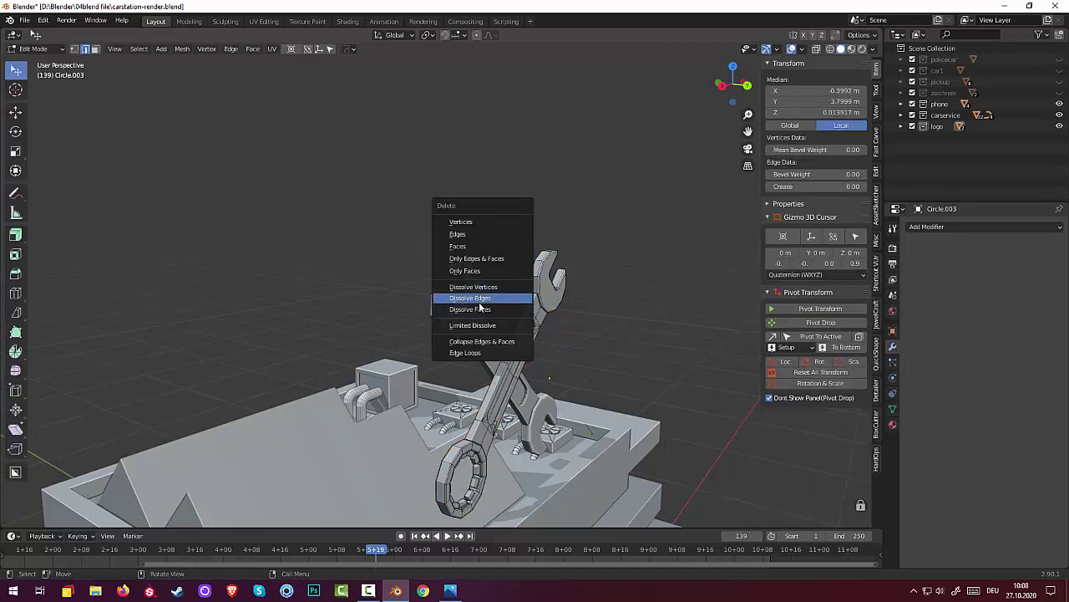
click(476, 298)
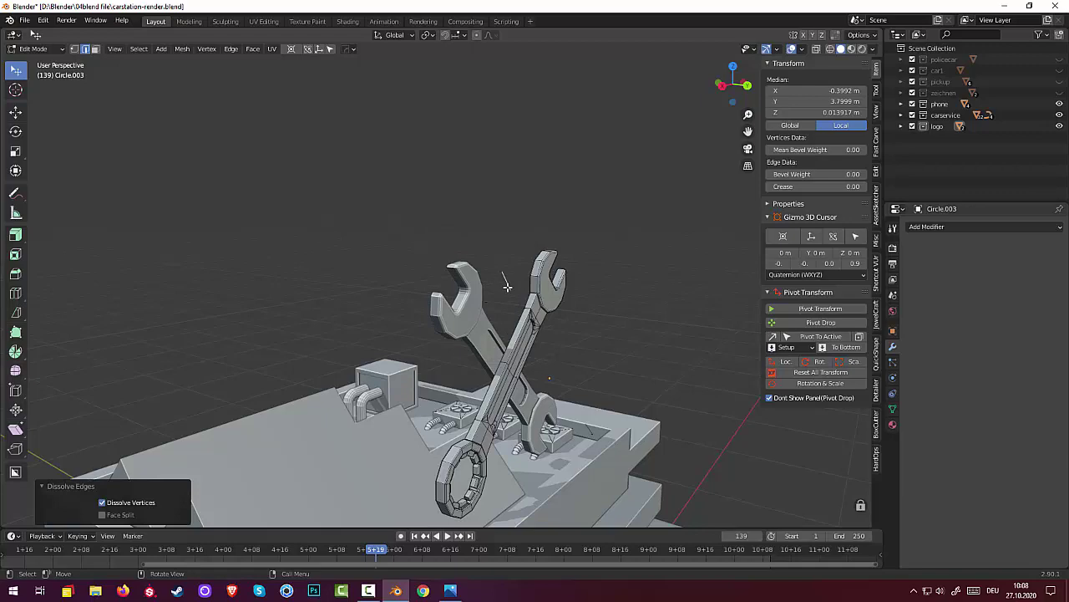
key(ctrl+z)
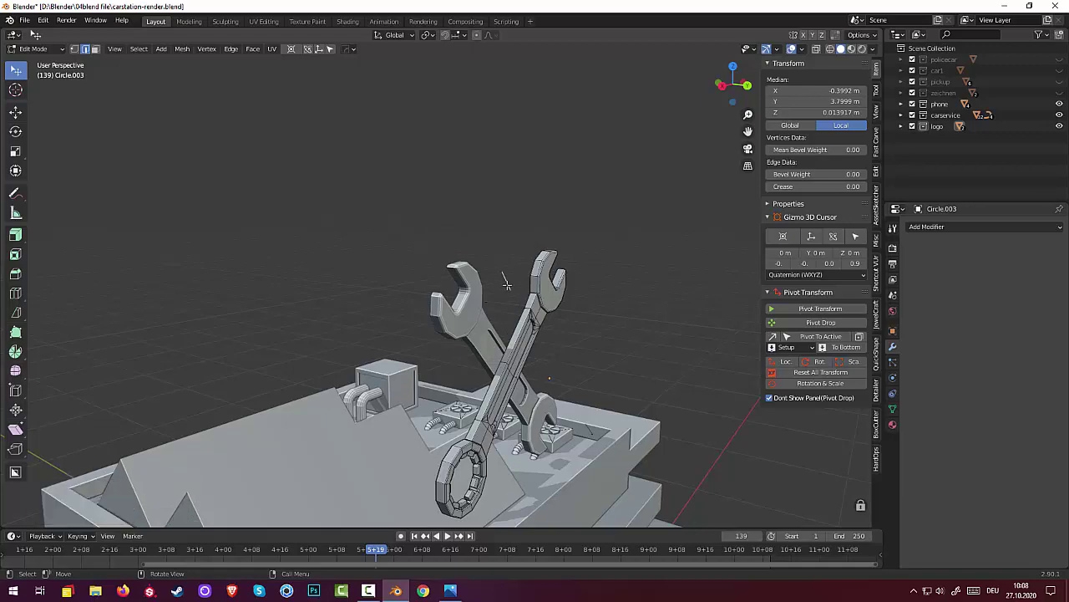
key(x)
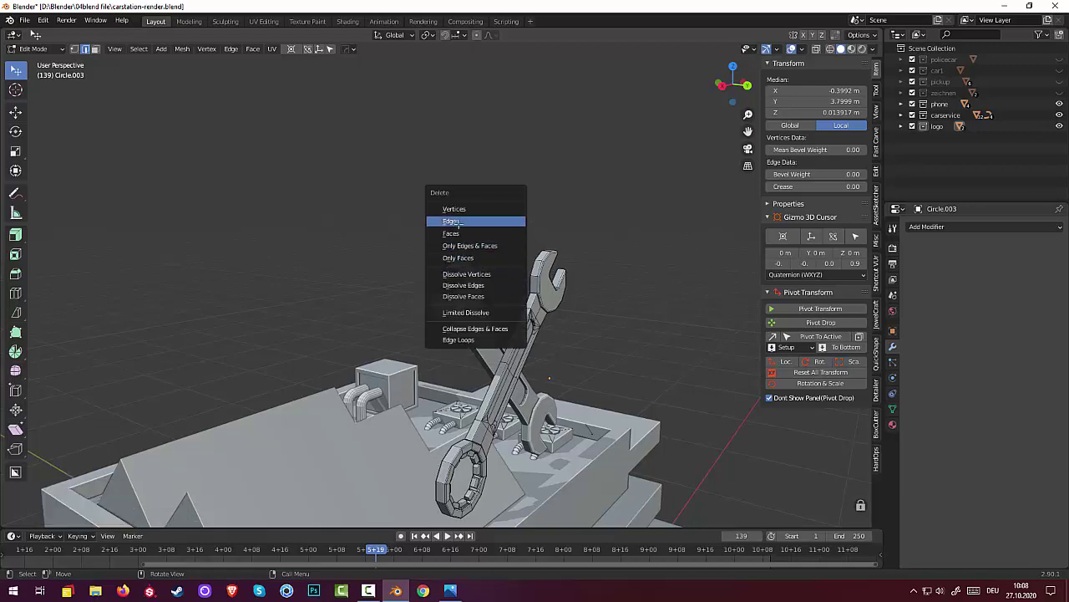
click(451, 221)
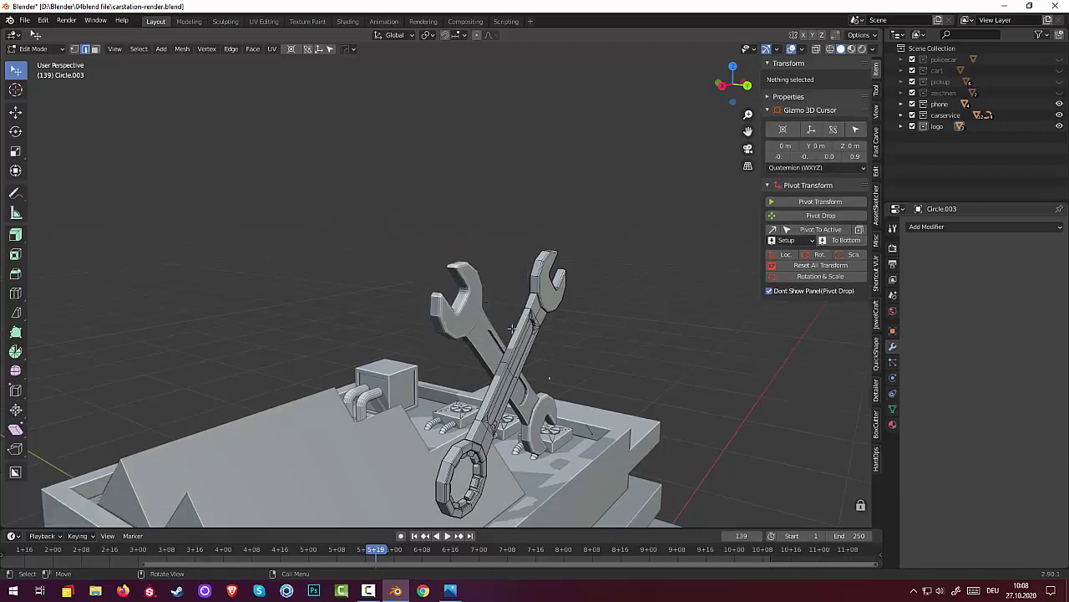
- Delete the second stray edge floating beside the lower end of the crossed wrenches and return to Object Mode
middle_drag(541, 349, 450, 279)
click(581, 404)
key(x)
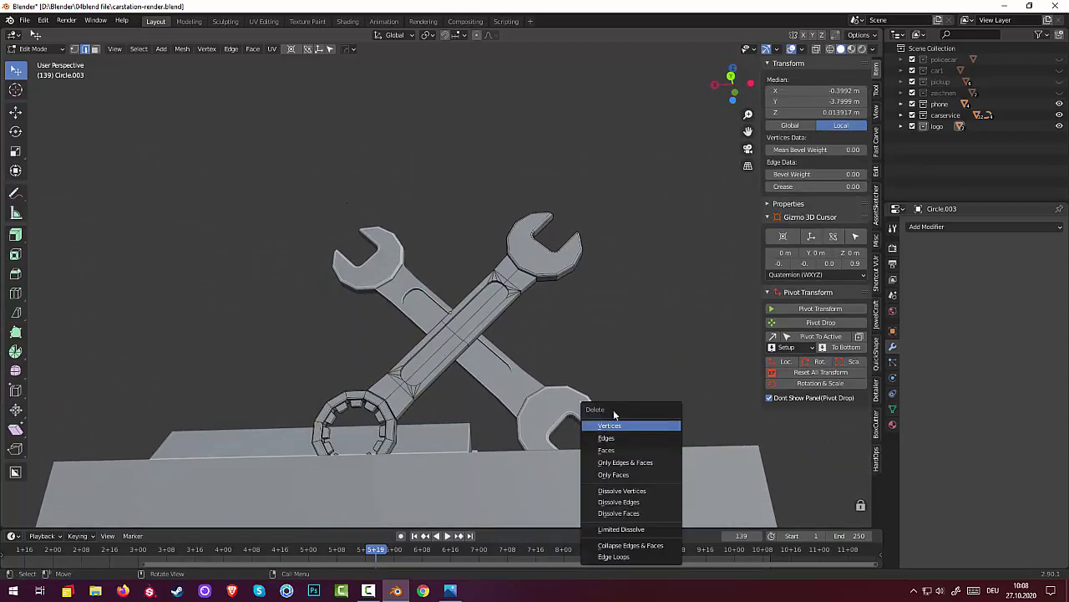
click(619, 439)
scroll(614, 382, down, 3)
middle_drag(614, 381, 434, 414)
scroll(404, 427, up, 3)
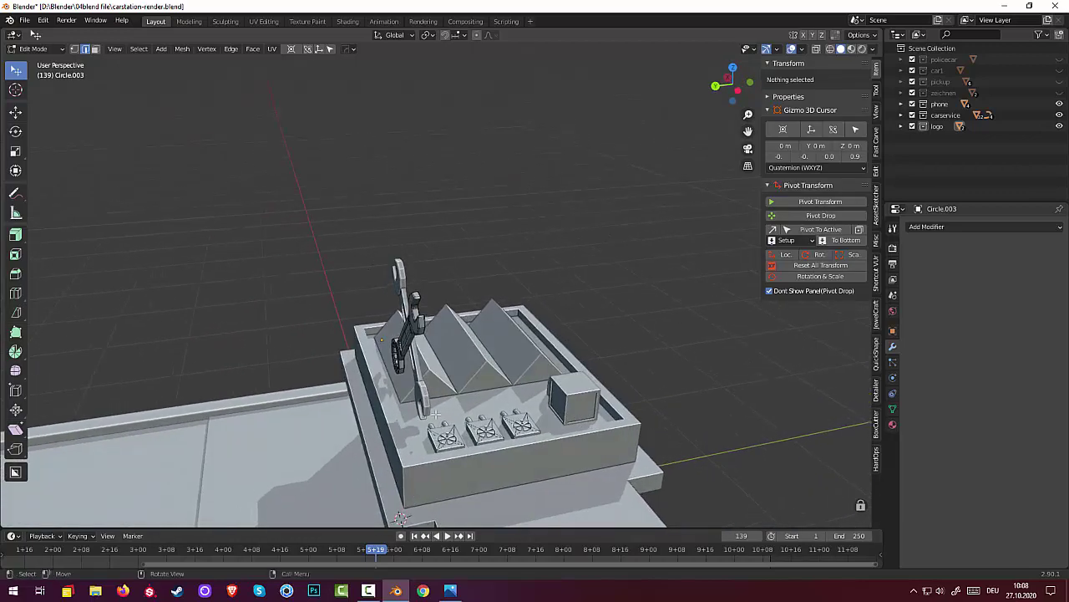
click(33, 50)
click(40, 61)
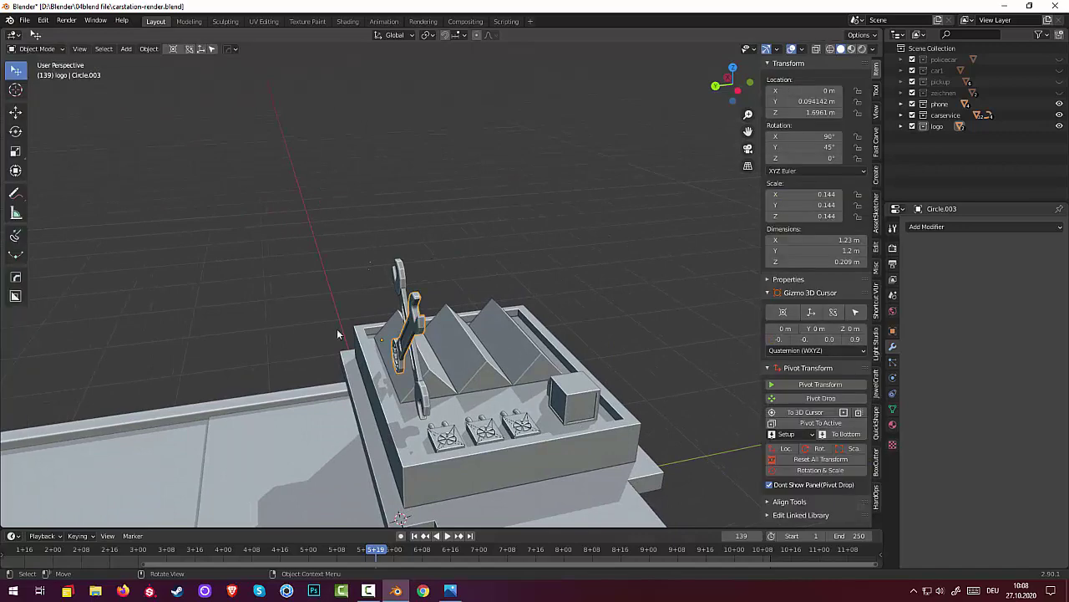
- Select both wrenches and, in the back view, move them about -1.41 m in X and -0.31 m in Z, above the side canopy
click(423, 388)
middle_drag(426, 391, 507, 368)
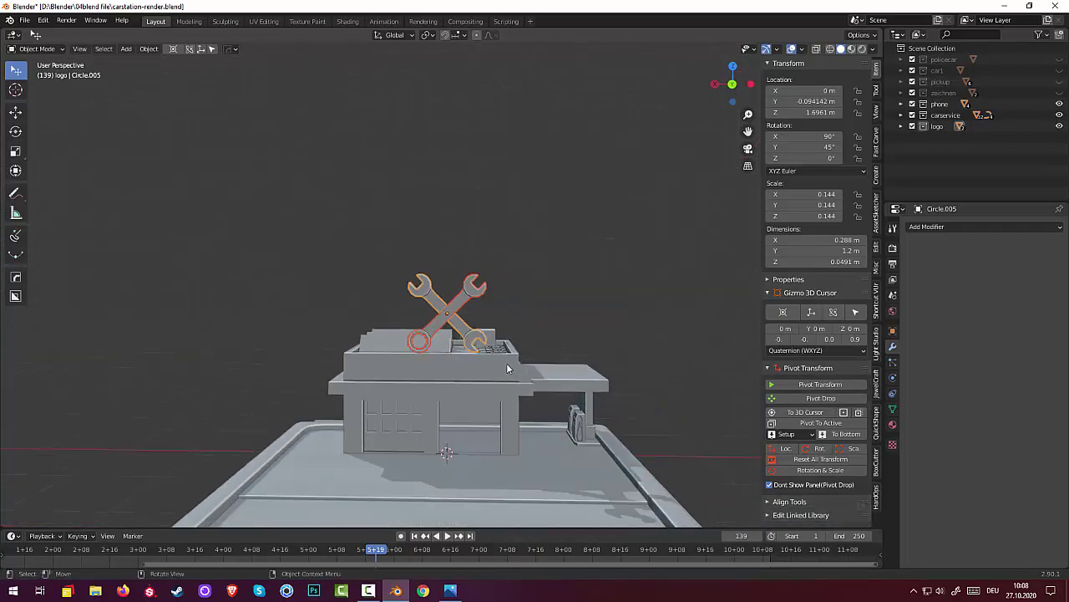
key(KP_3)
key(KP_1)
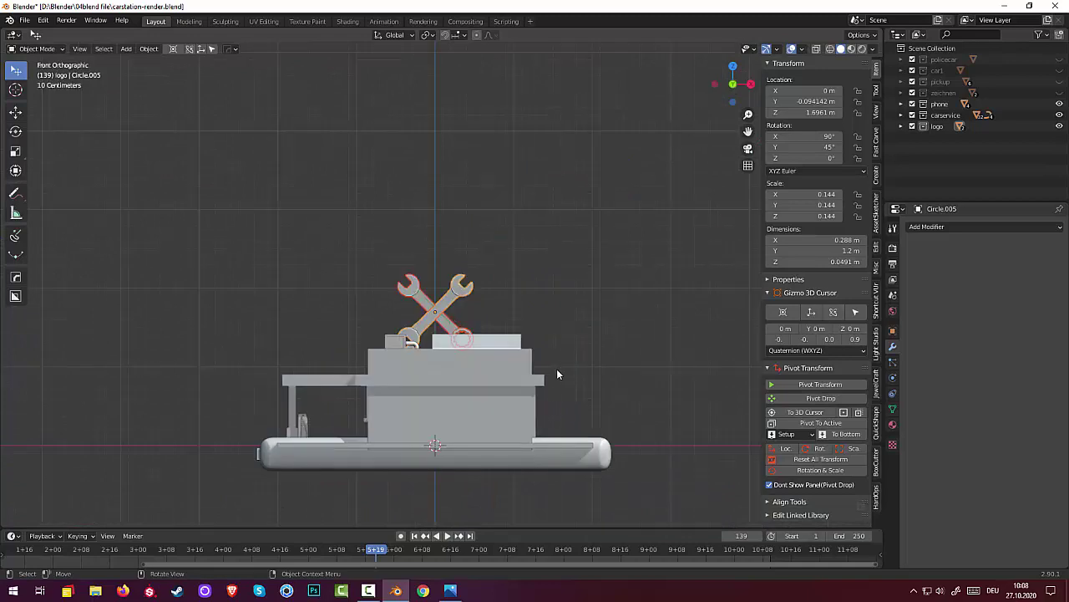
key(ctrl+KP_1)
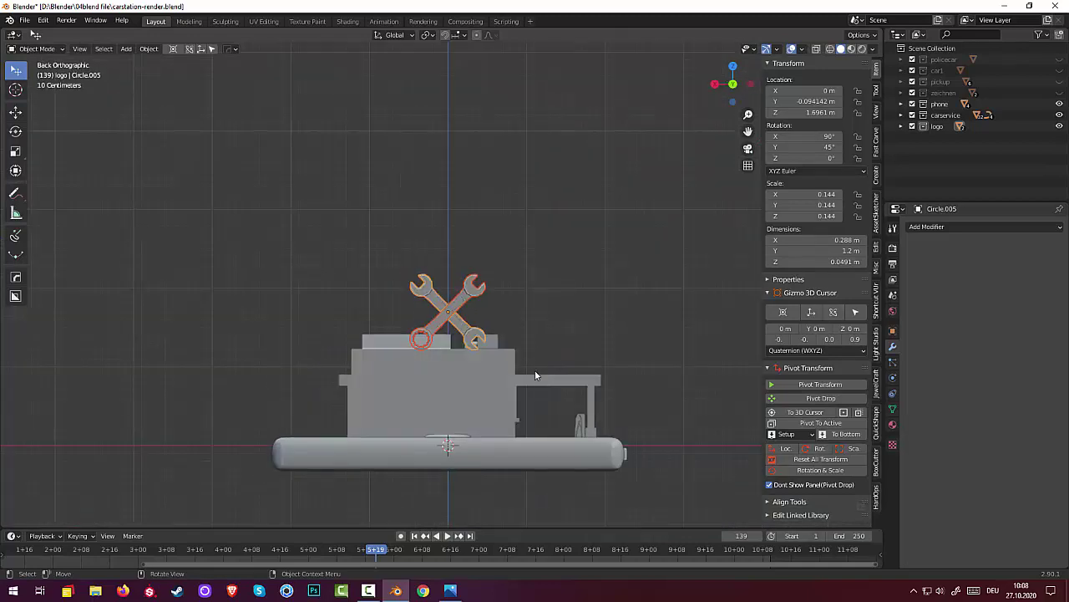
key(g)
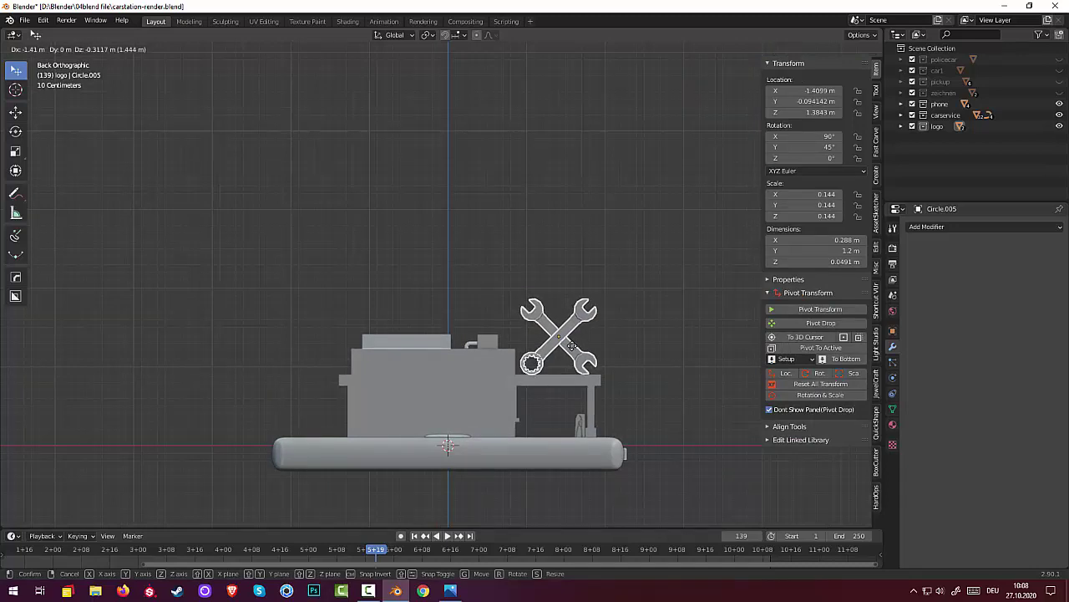
click(572, 345)
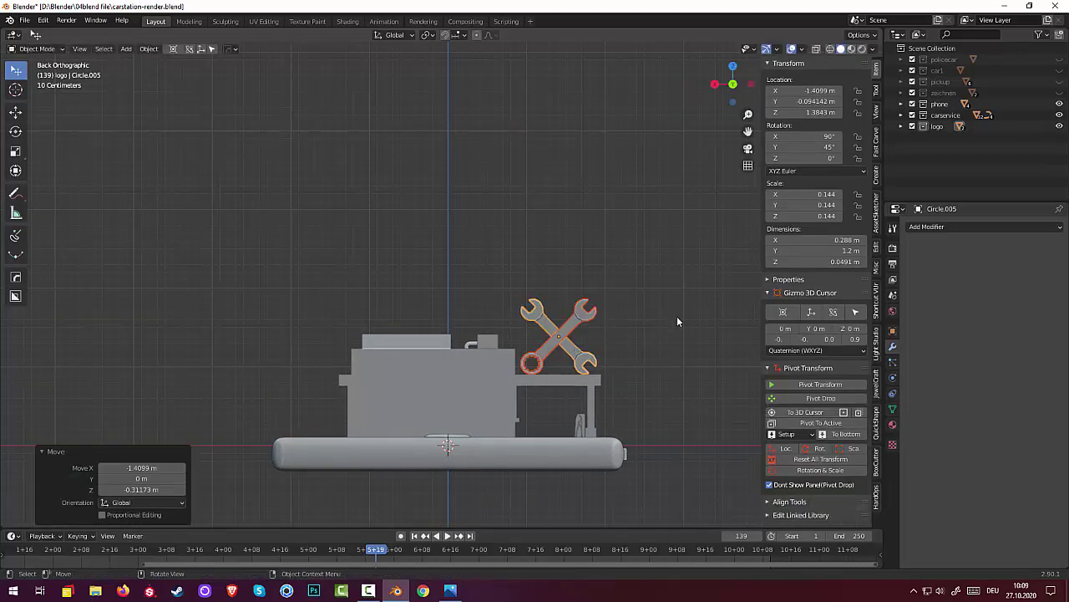
- Scale both wrenches by about 0.665 and lower them about 0.16 m onto the canopy roof
key(s)
click(638, 337)
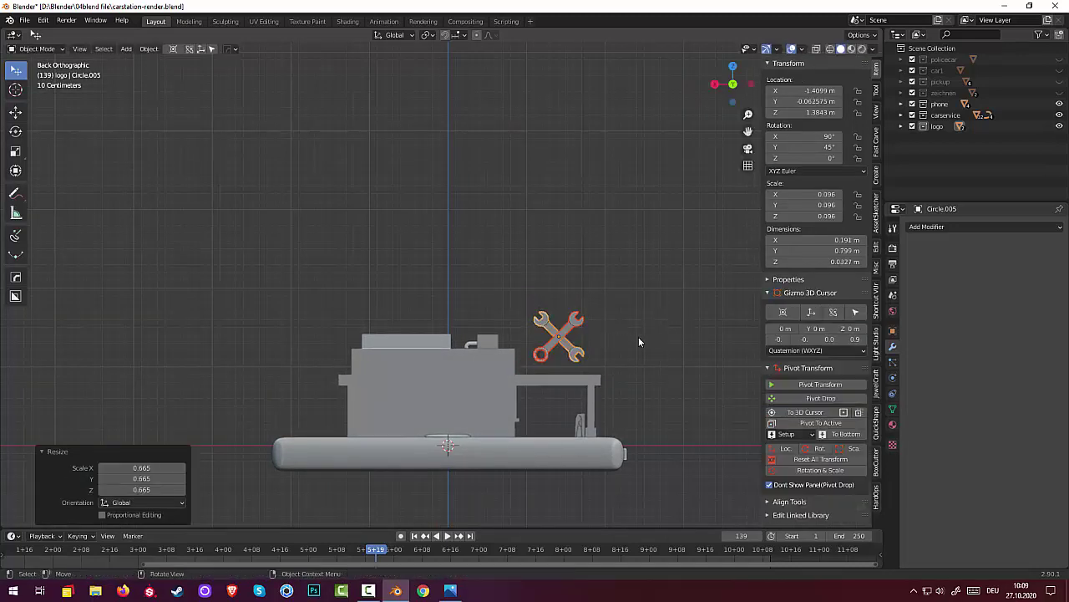
key(g)
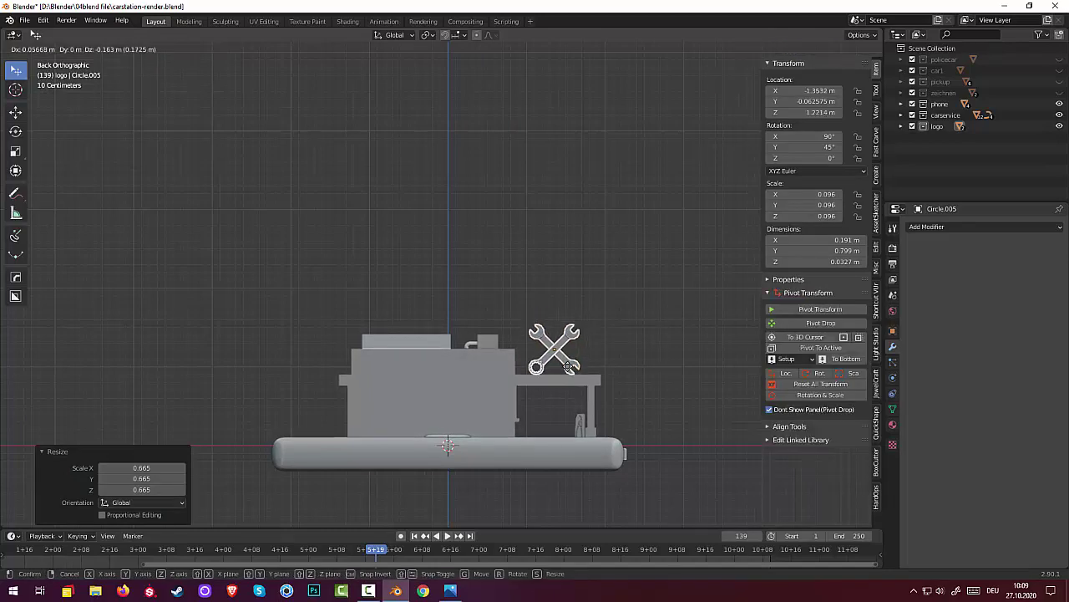
click(568, 367)
- Thicken both wrenches by scaling them about 1.638 along the global Y axis
middle_drag(576, 372, 486, 384)
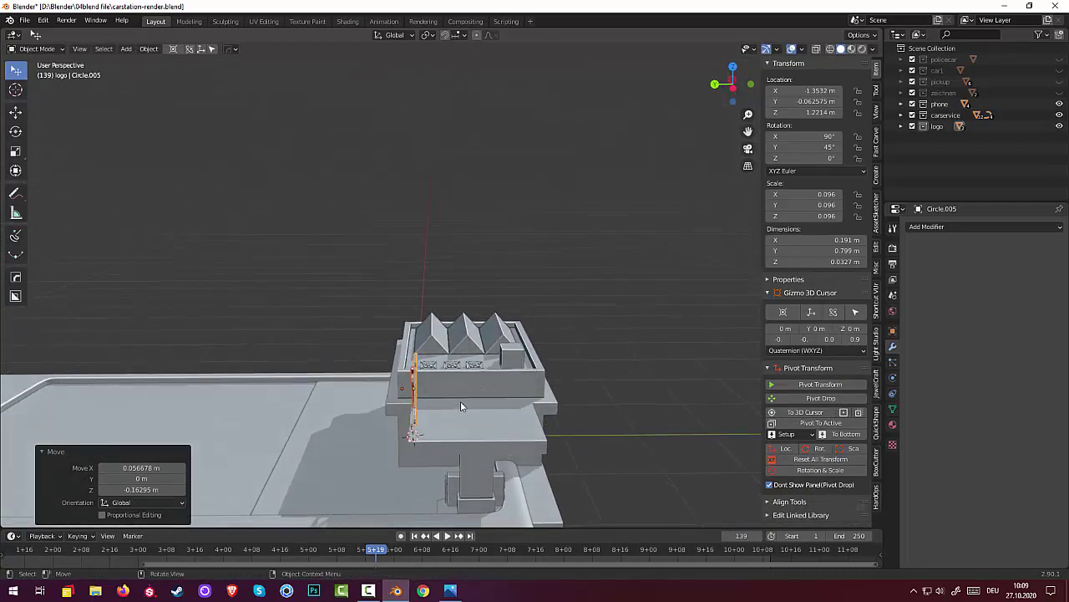
key(s)
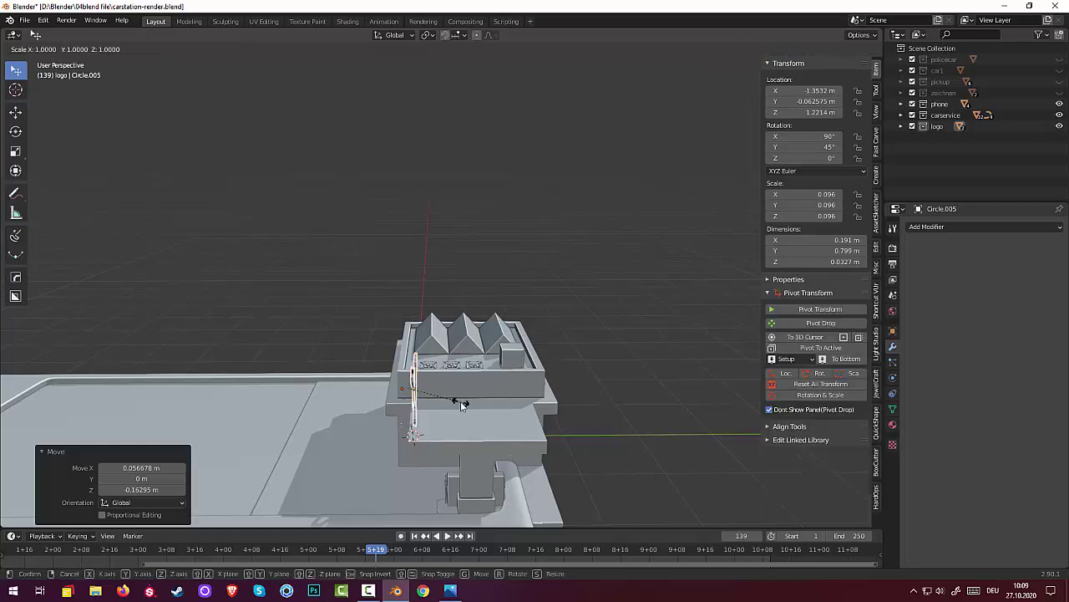
key(y)
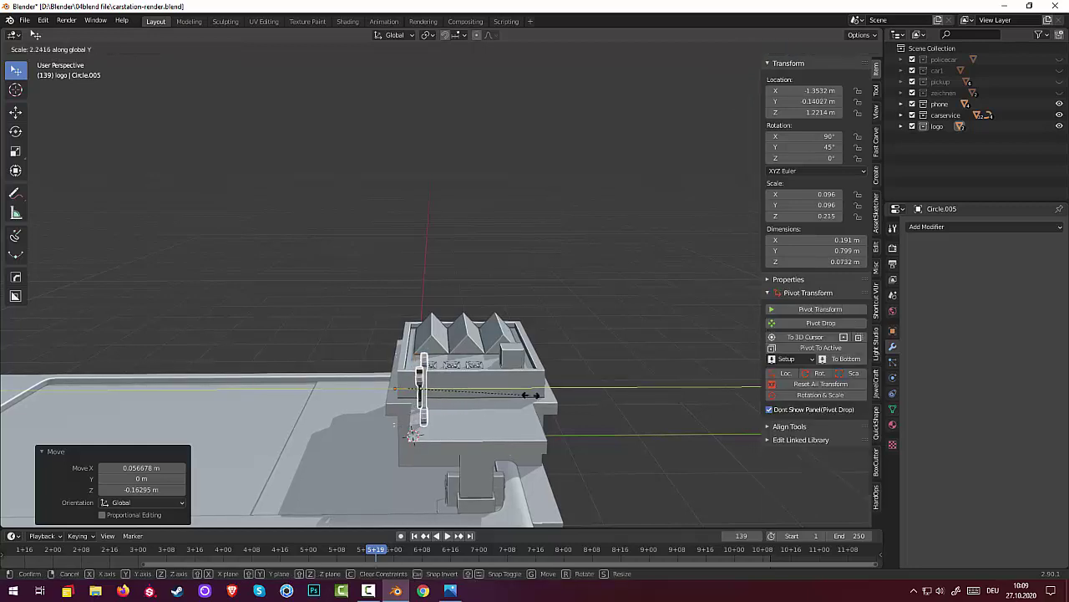
click(499, 395)
- Shift both wrenches along the global X axis to about -1.508 m, towards the canopy's outer end
middle_drag(500, 395, 663, 359)
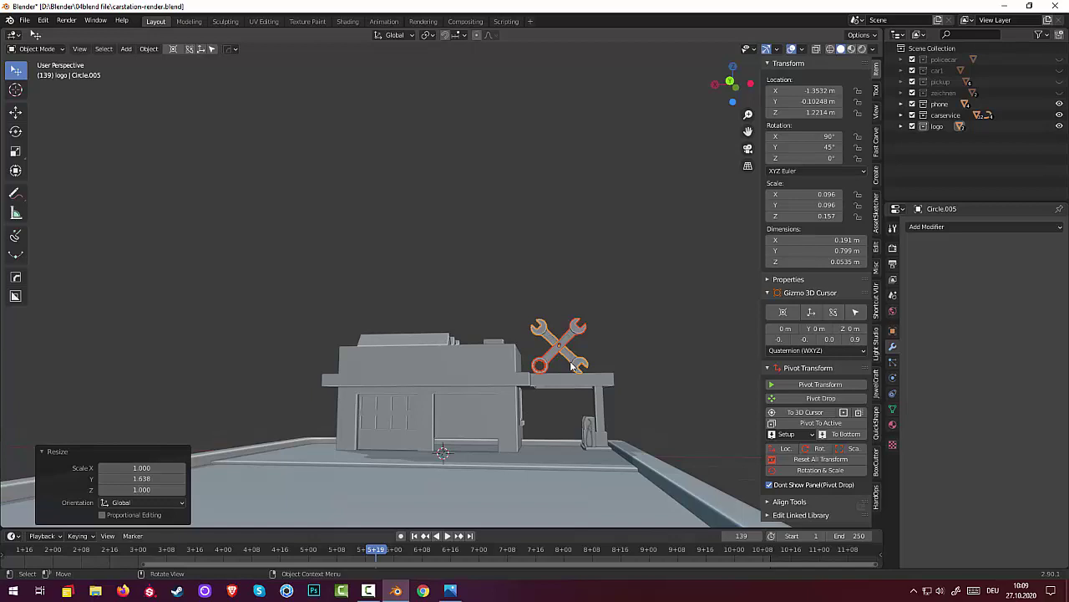
mouse_move(585, 388)
middle_down()
mouse_move(575, 393)
mouse_move(568, 380)
middle_up()
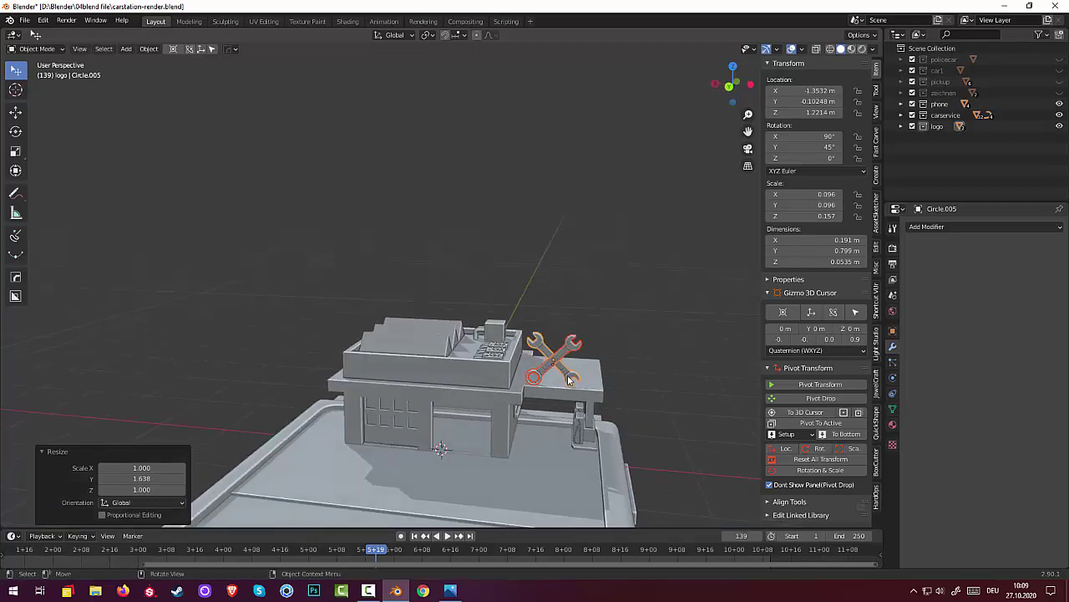
key(g)
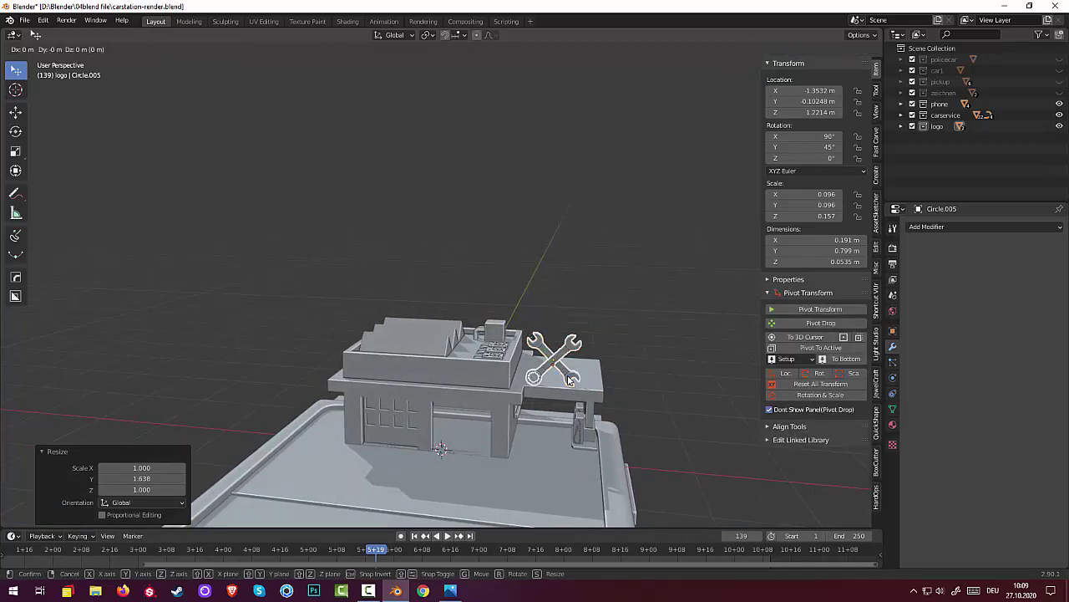
key(x)
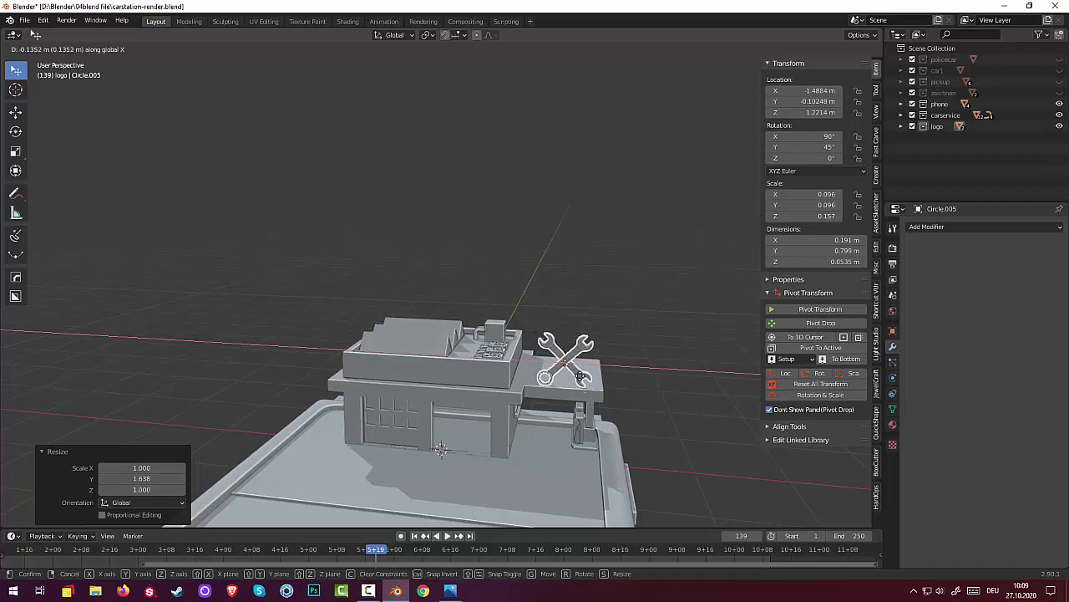
click(581, 376)
- In the back view, select both wrenches and move them about 0.128 m along the global X axis, back towards the building
scroll(649, 440, down, 2)
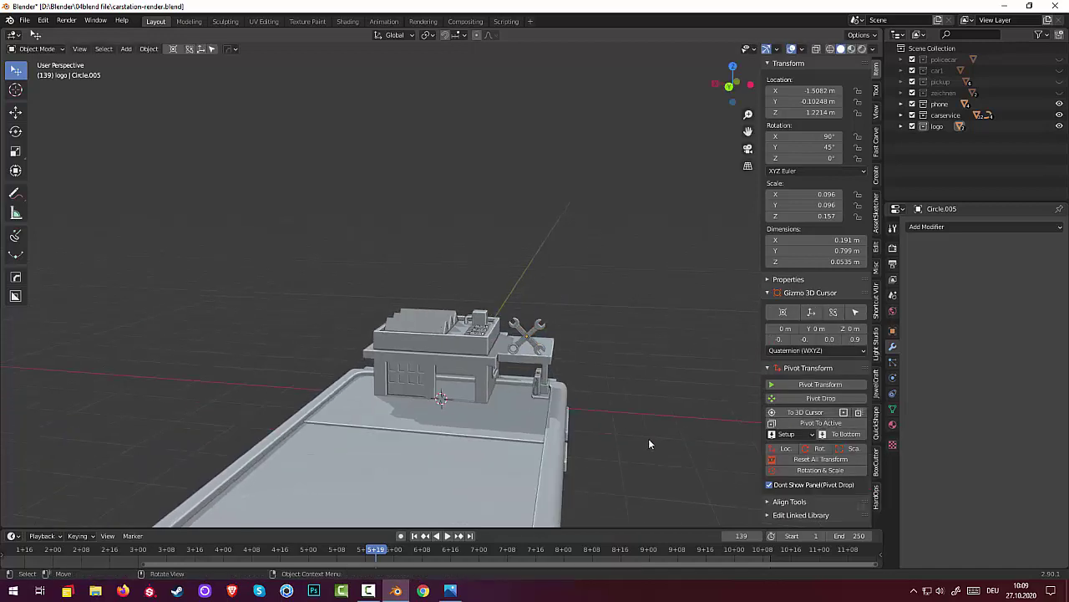
middle_drag(648, 438, 656, 417)
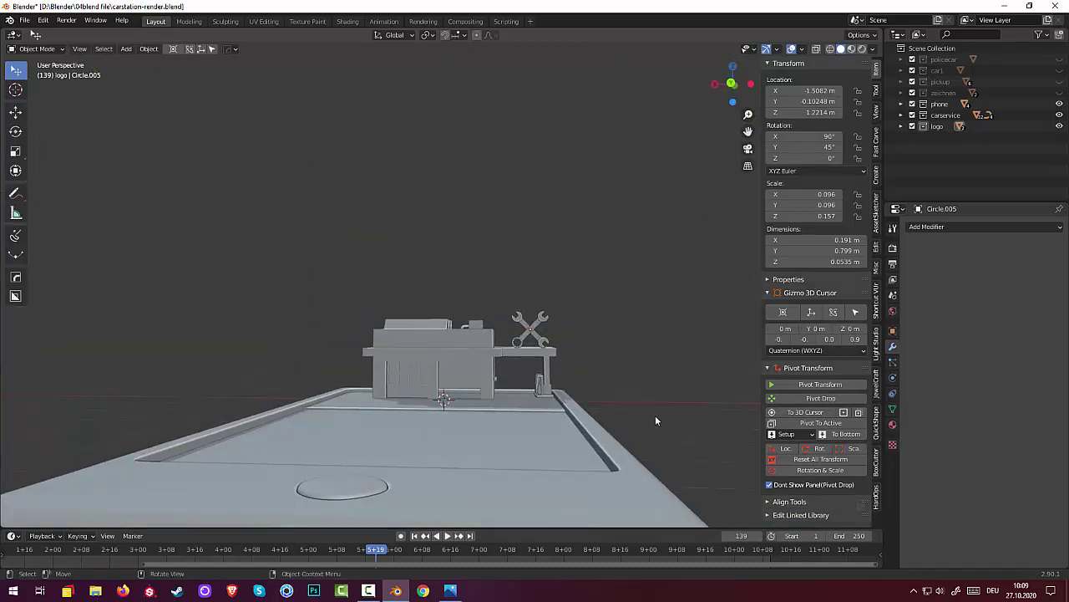
key(KP_1)
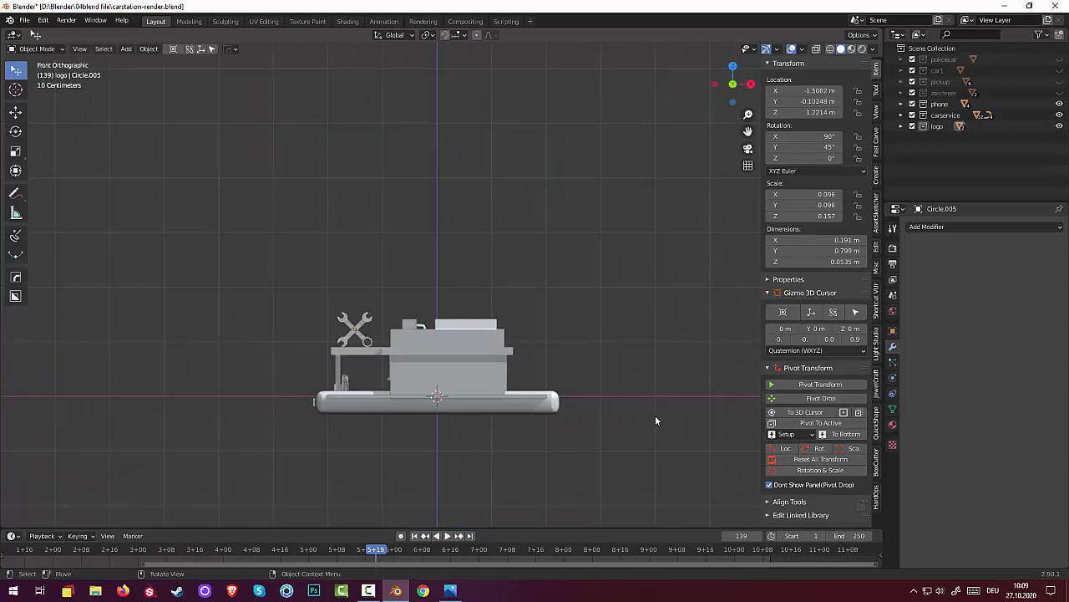
key(ctrl+KP_1)
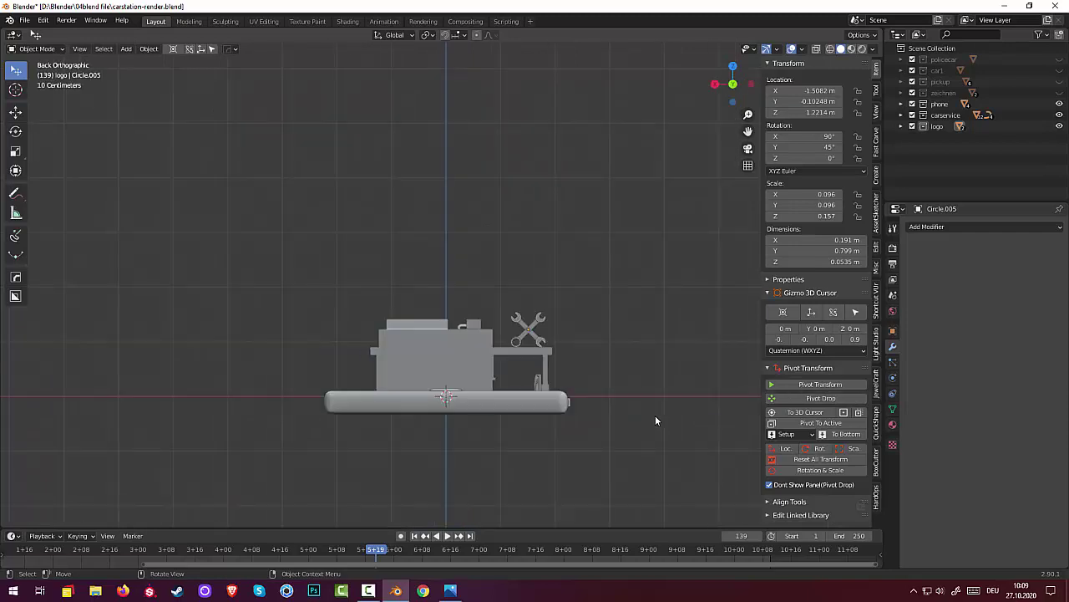
scroll(656, 402, up, 2)
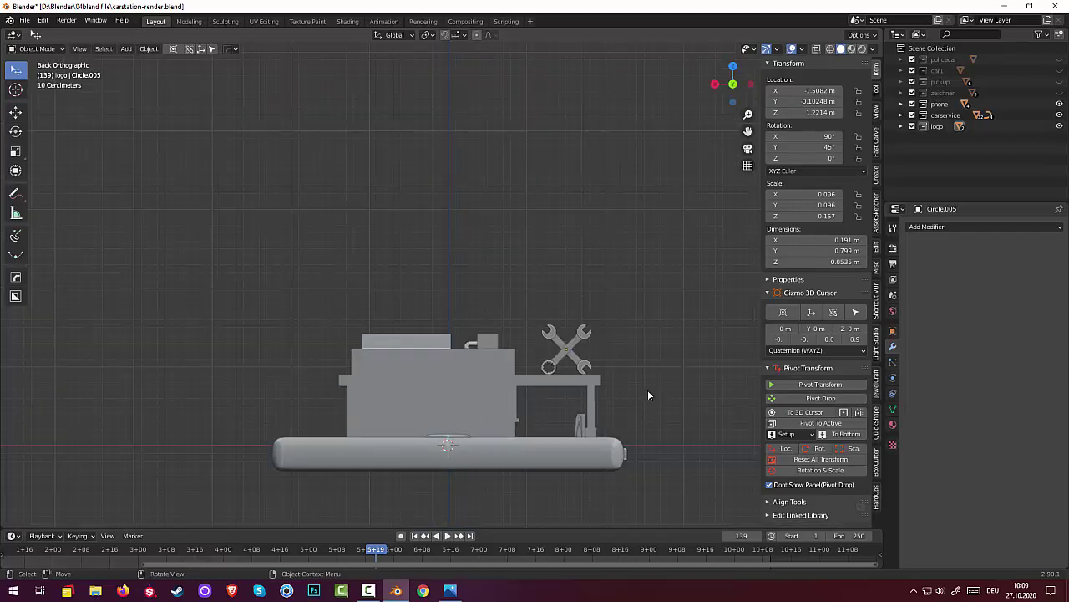
click(586, 367)
click(556, 364)
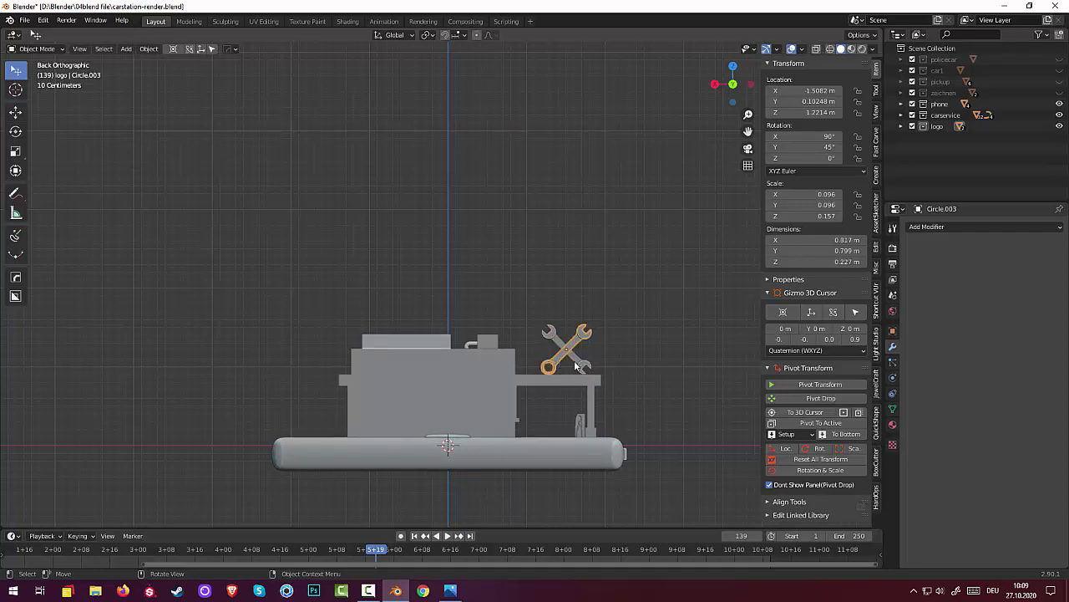
shift+click(578, 368)
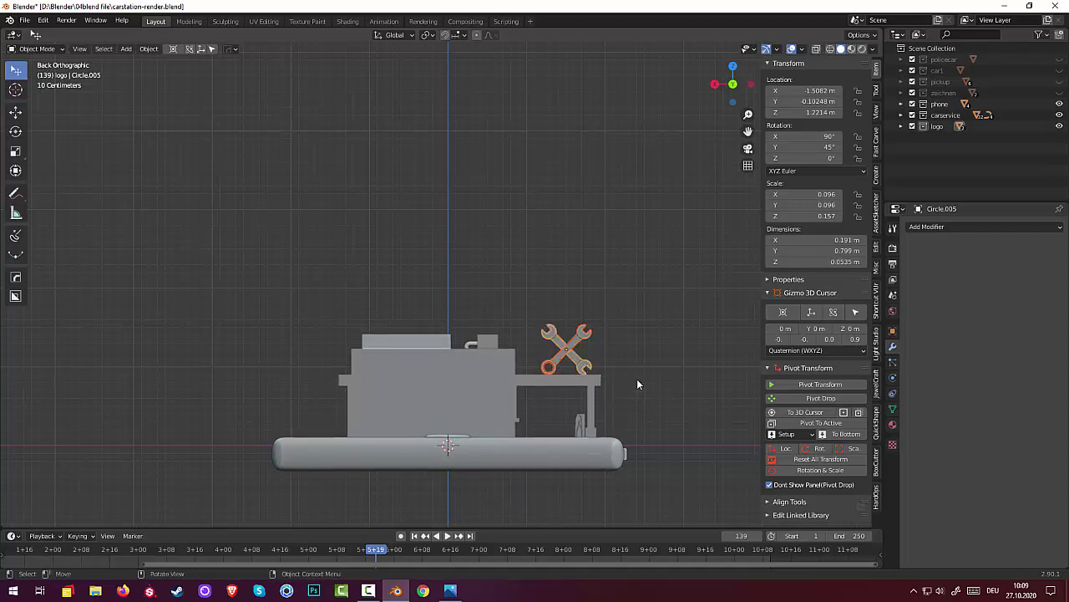
key(g)
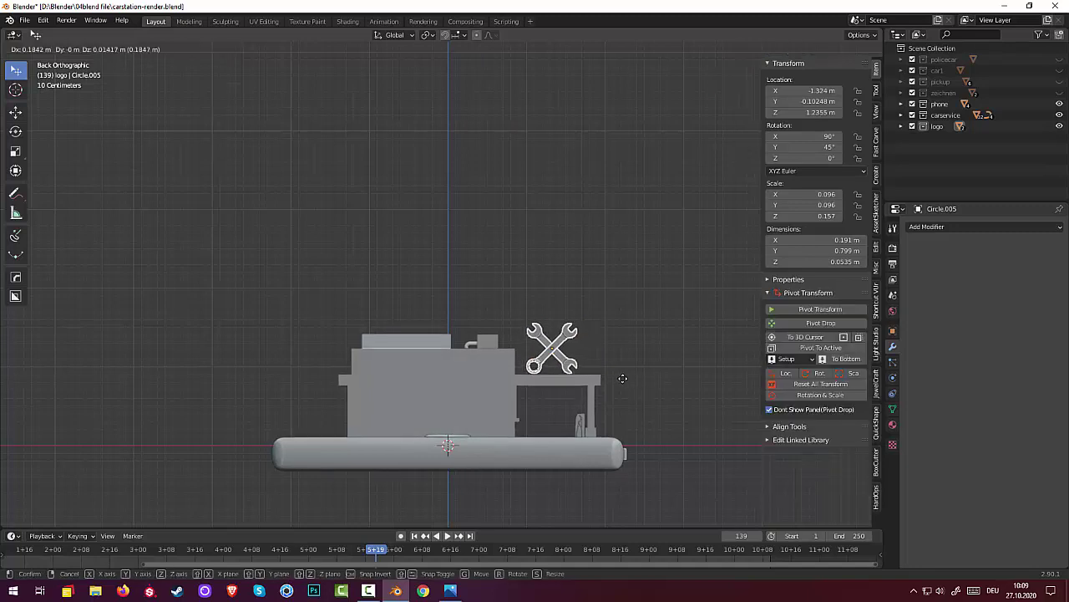
click(628, 382)
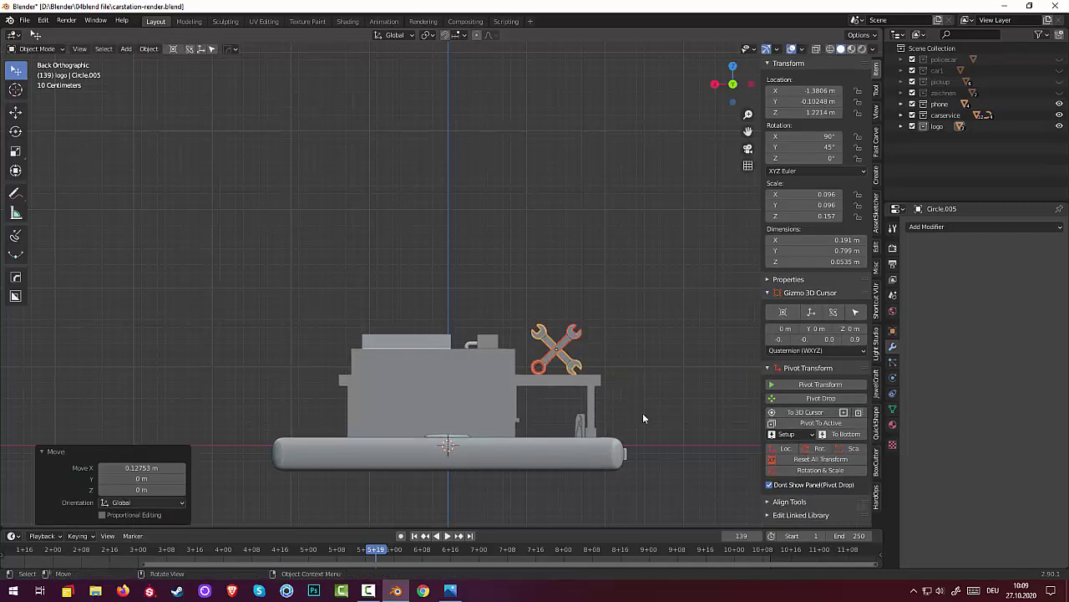
click(650, 422)
middle_drag(650, 423, 644, 501)
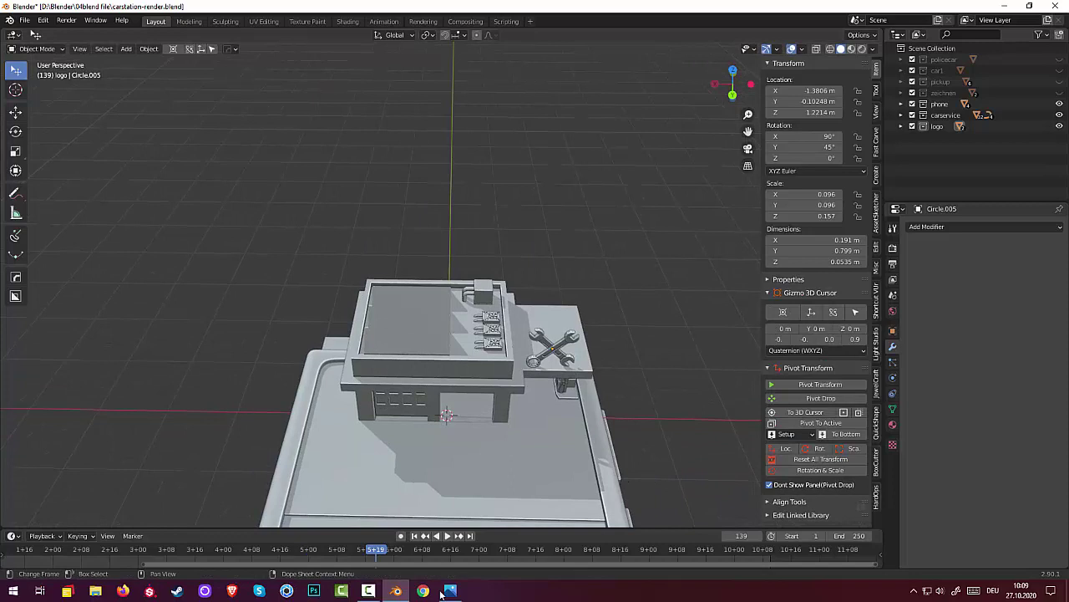
click(368, 590)
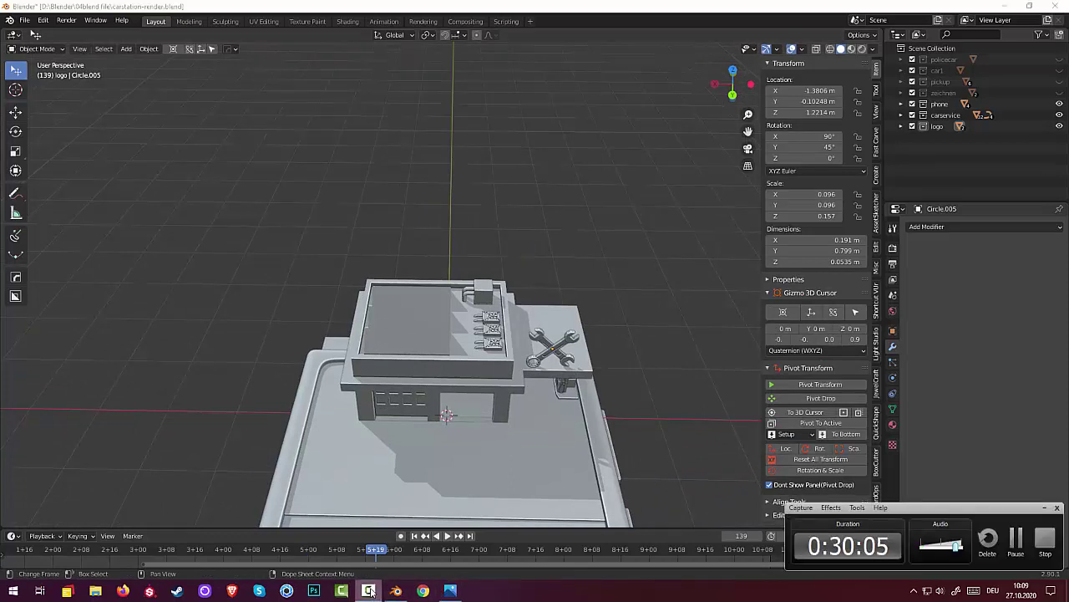
click(372, 591)
click(368, 591)
middle_drag(642, 460, 609, 431)
scroll(606, 445, down, 2)
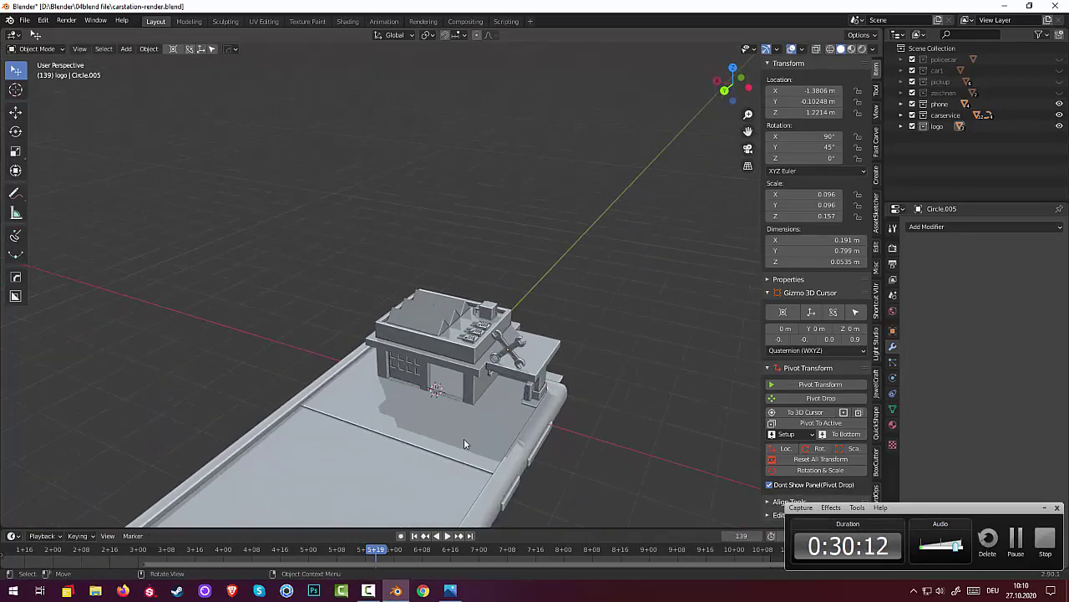
middle_drag(404, 415, 456, 389)
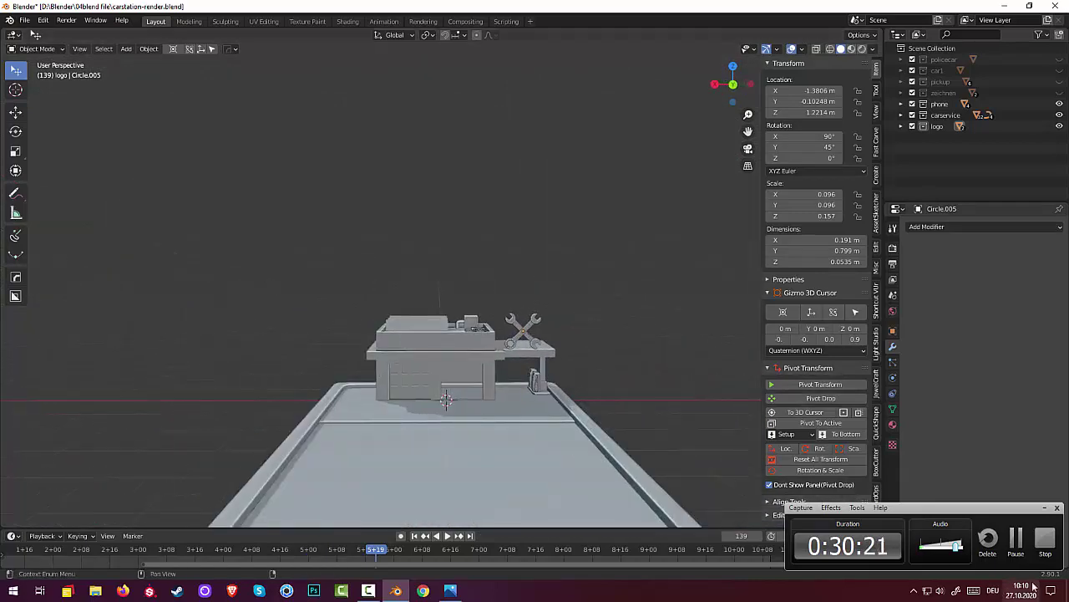